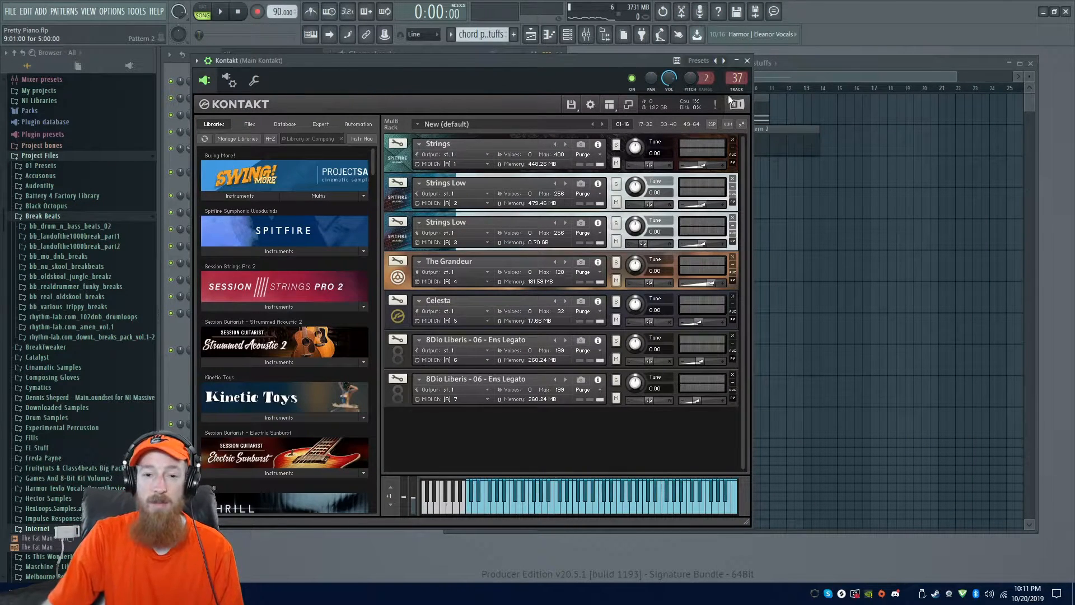
- Play the "chord progression stuffs" pattern from the playlist and examine its String notes in the piano roll during playback
left_click(821, 77)
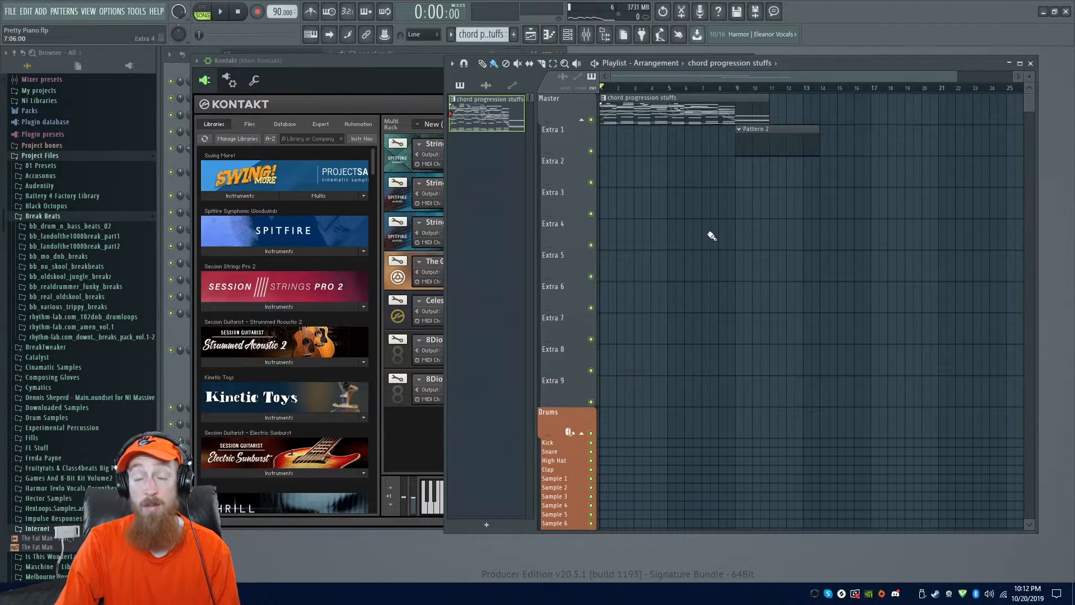
key("space")
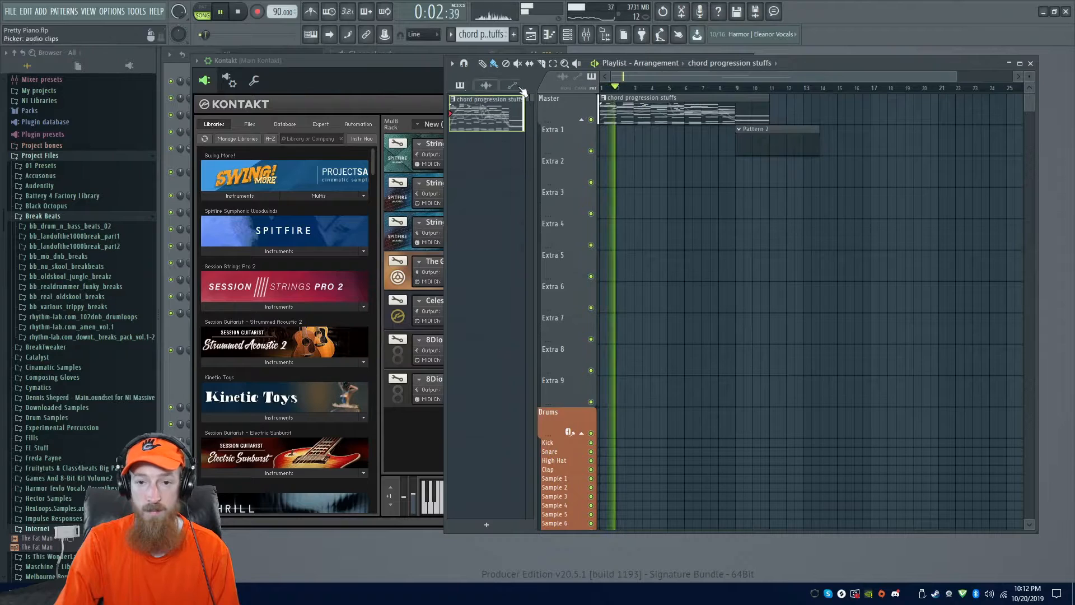
double_click(626, 116)
left_click_drag(602, 209, 661, 156)
scroll(683, 233, "down", 2)
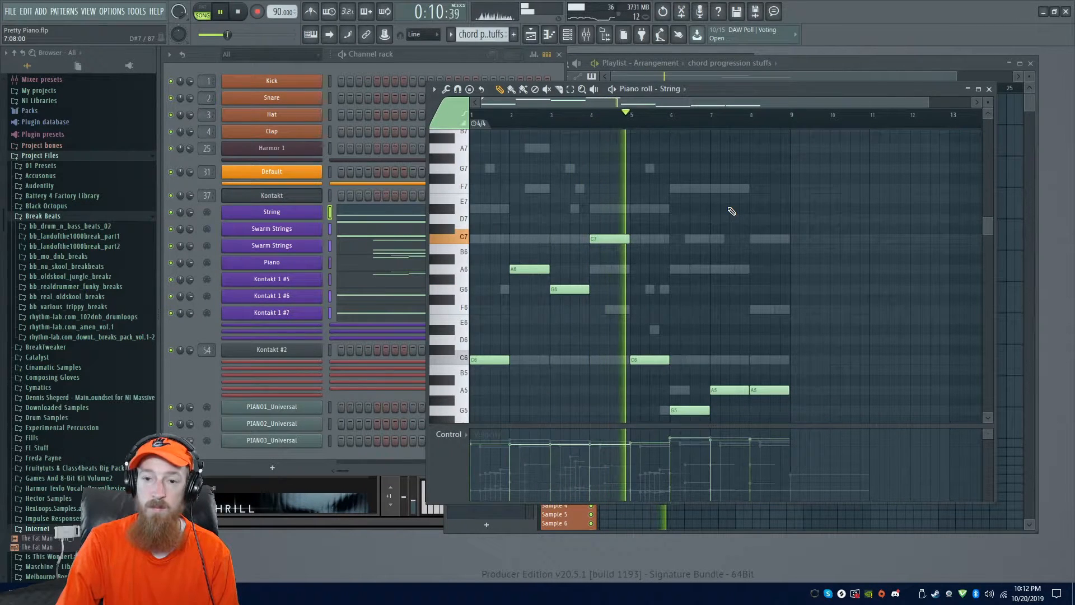
left_click_drag(775, 205, 694, 179)
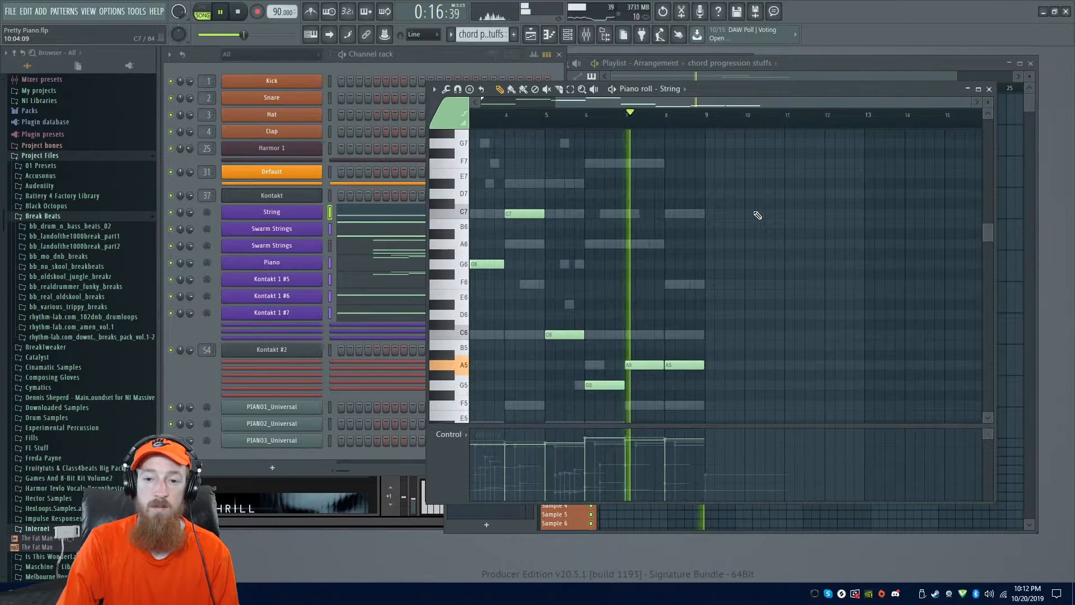
left_click_drag(760, 221, 657, 168)
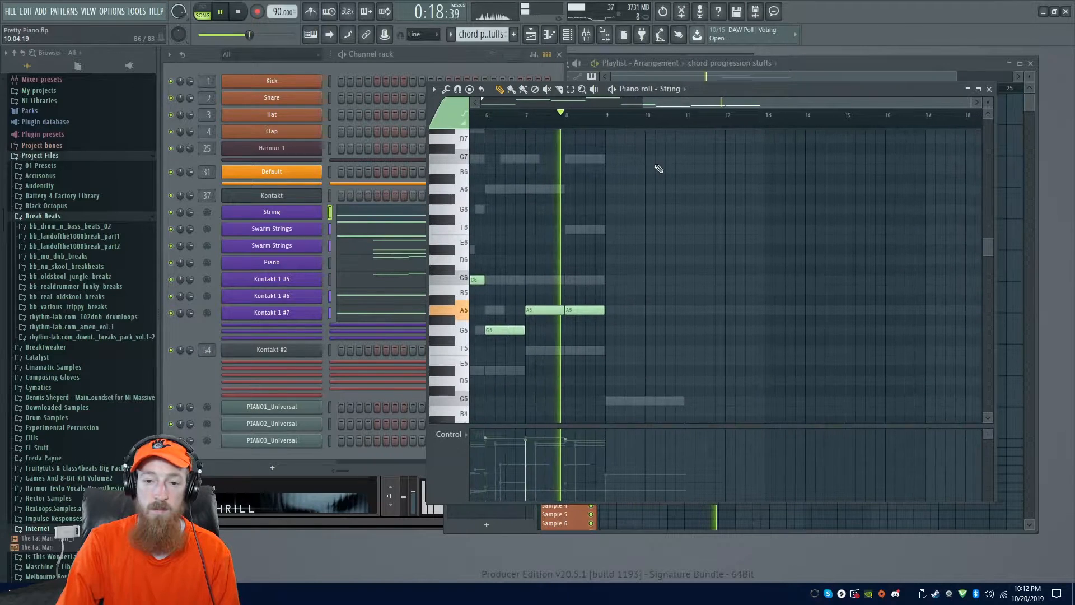
left_click_drag(770, 259, 756, 180)
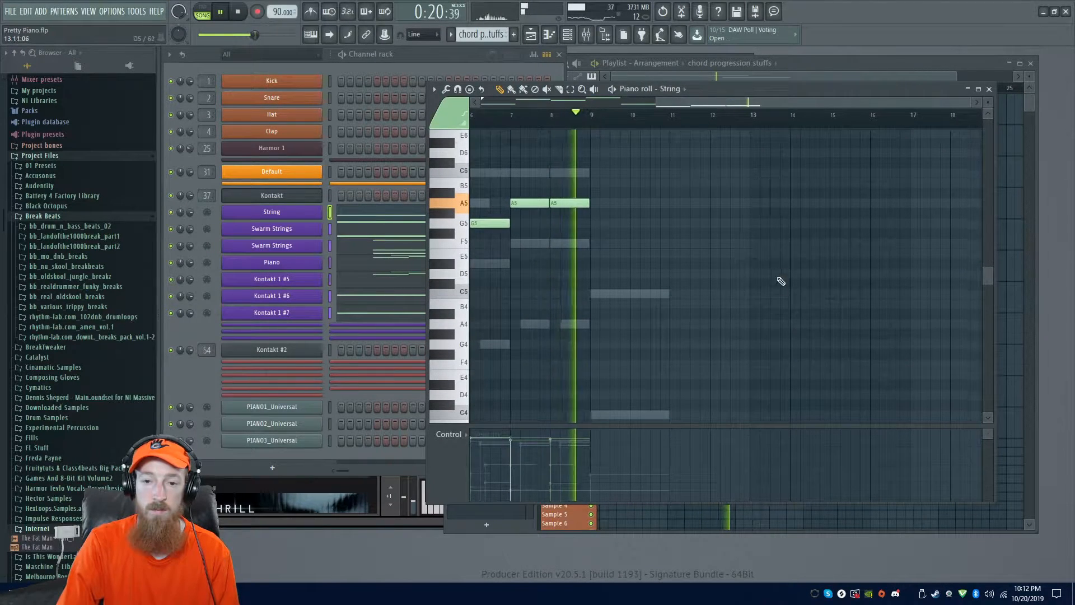
left_click_drag(780, 276, 784, 228)
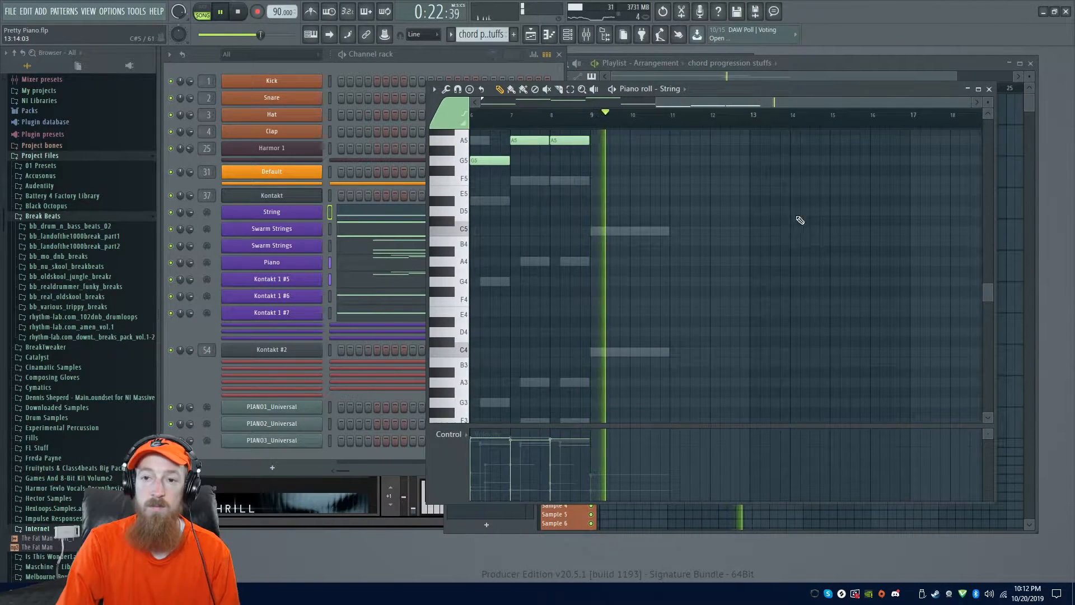
left_click(989, 89)
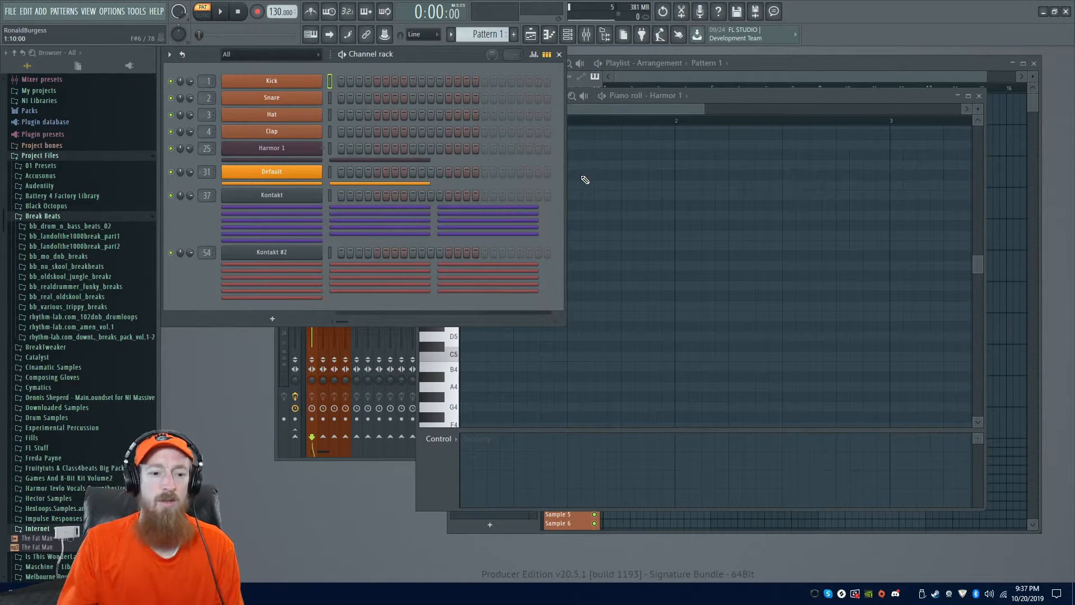
- Switch to Orb Composer S and start a project from the Piano music template
key("super+s")
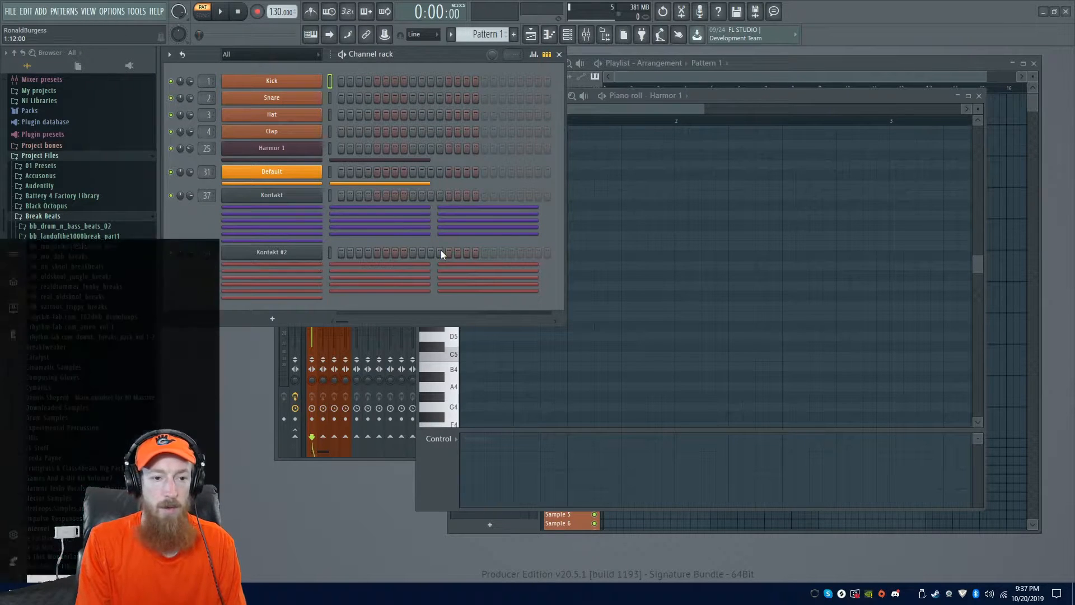
type("orb")
key("Return")
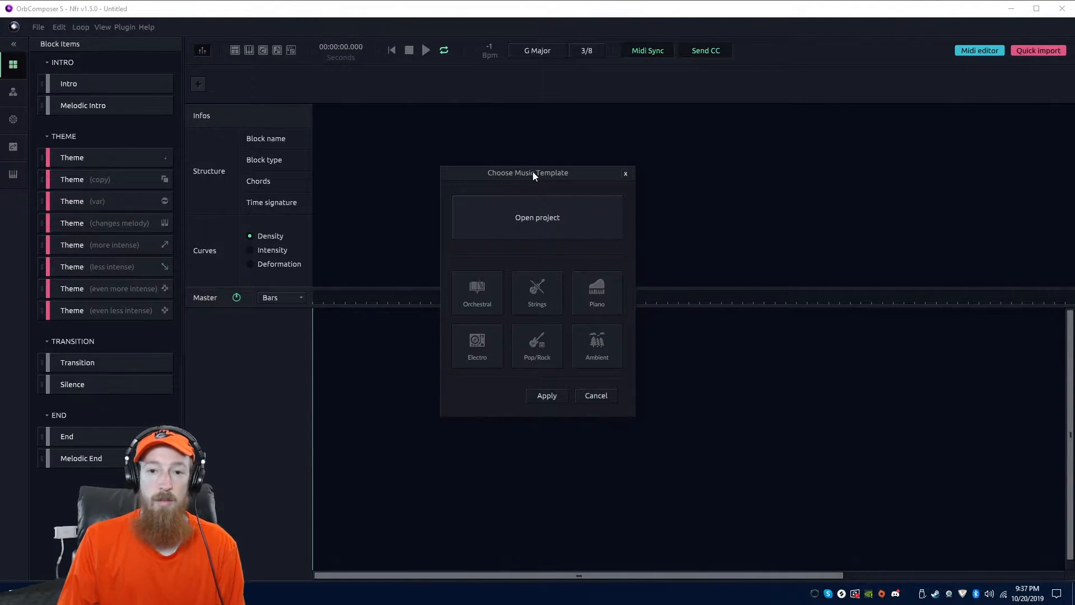
left_click_drag(586, 172, 586, 157)
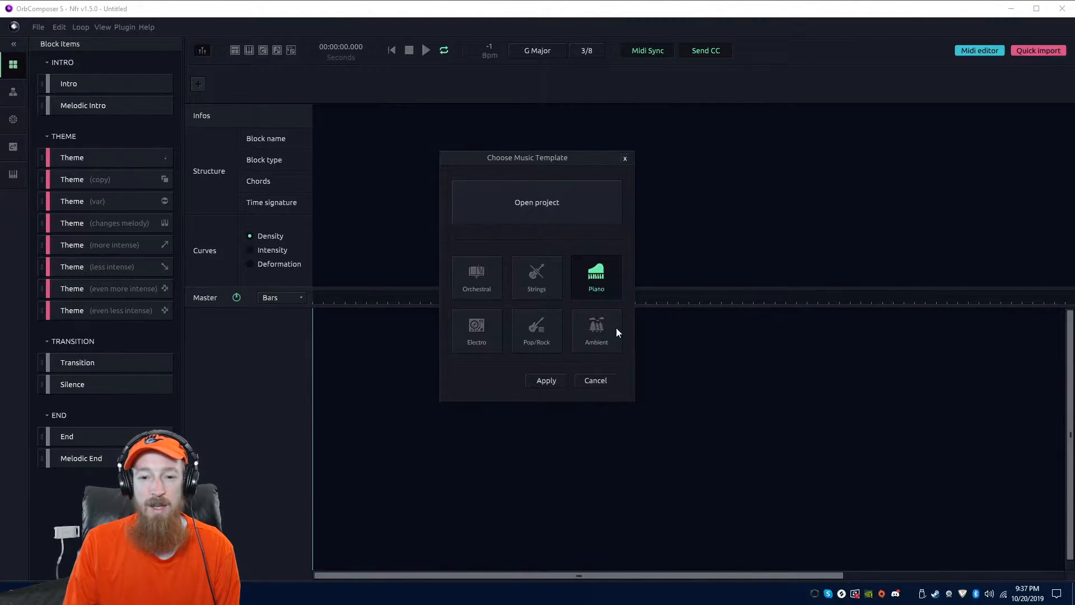
left_click(543, 382)
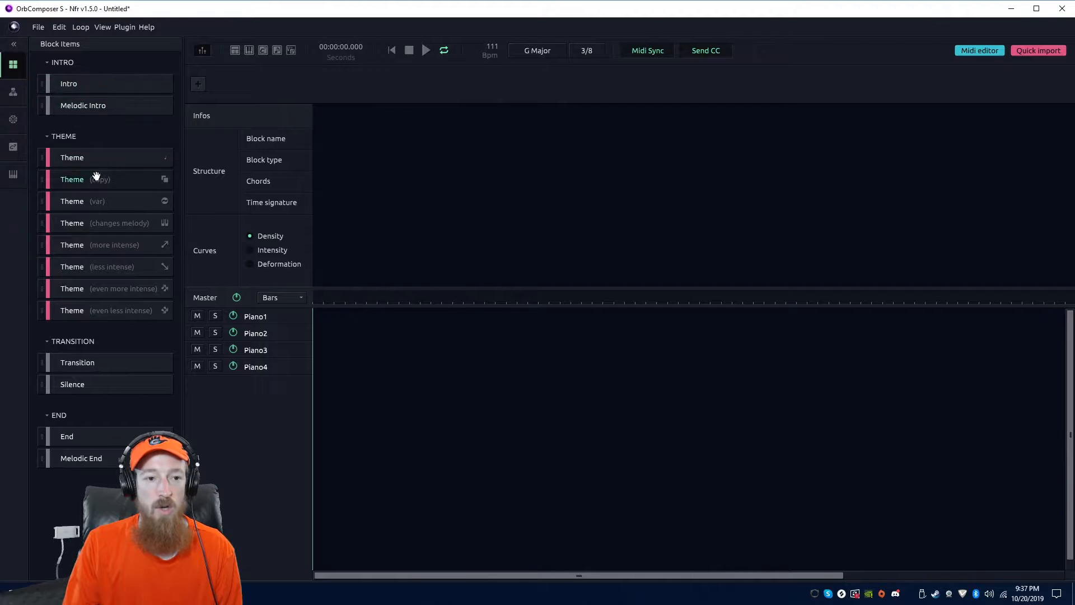
- Add a Theme block to the empty arrangement and set the project tempo to 90 Bpm
left_click_drag(65, 157, 393, 169)
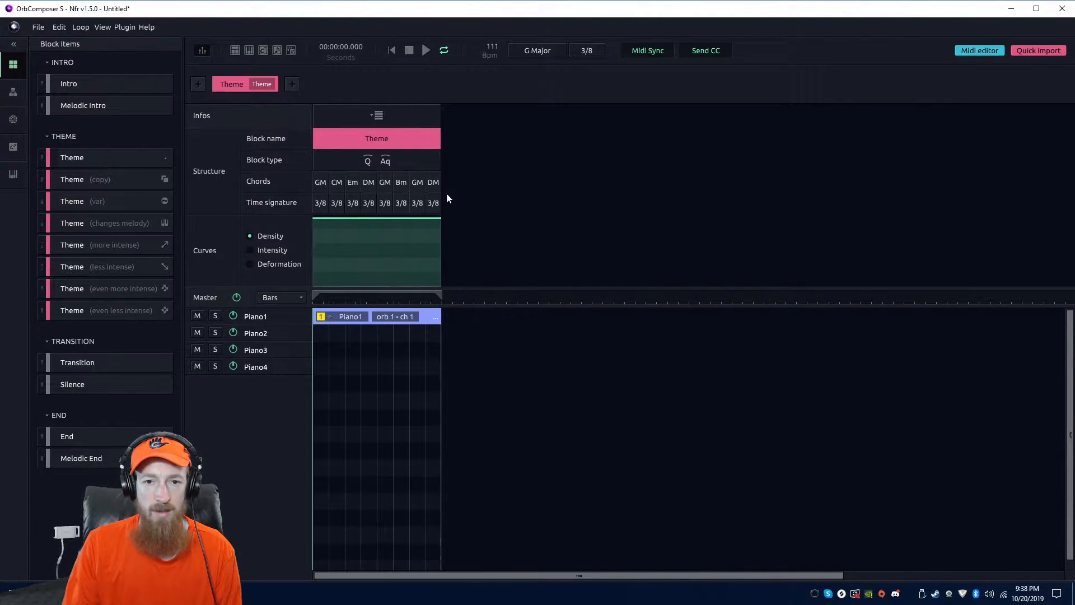
left_click(492, 46)
type("90")
key("Return")
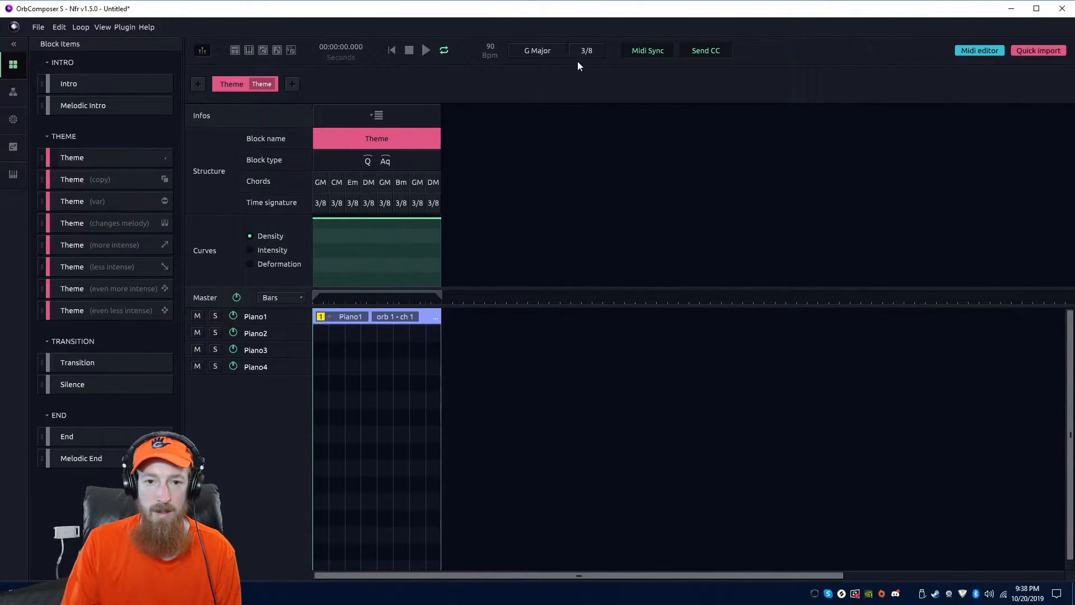
- Set the project key to C Major and the time signature to 4/4
left_click(551, 51)
left_click(452, 102)
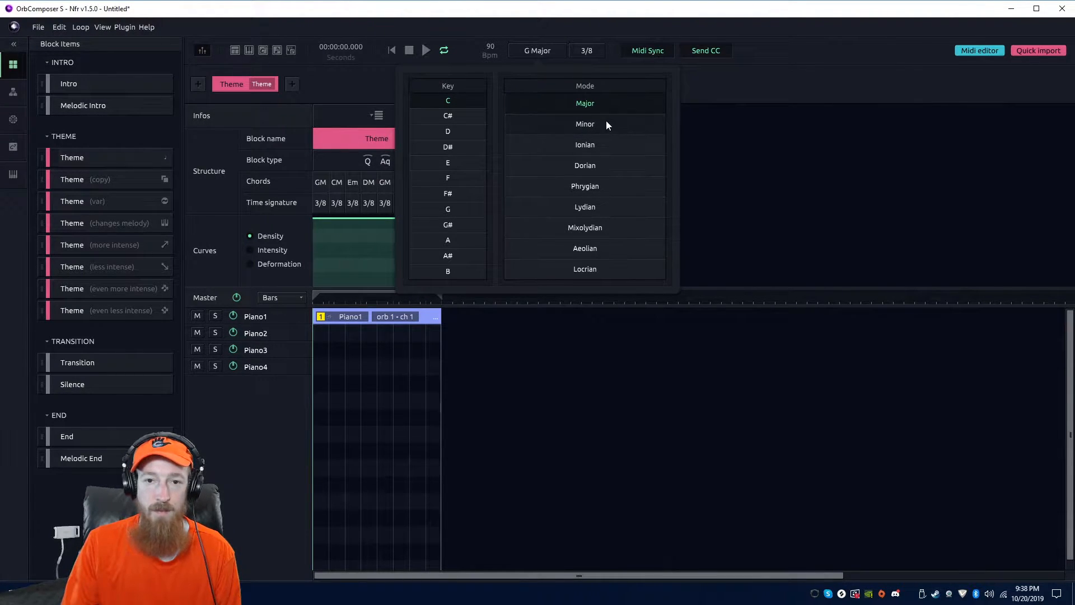
left_click(549, 49)
left_click(583, 52)
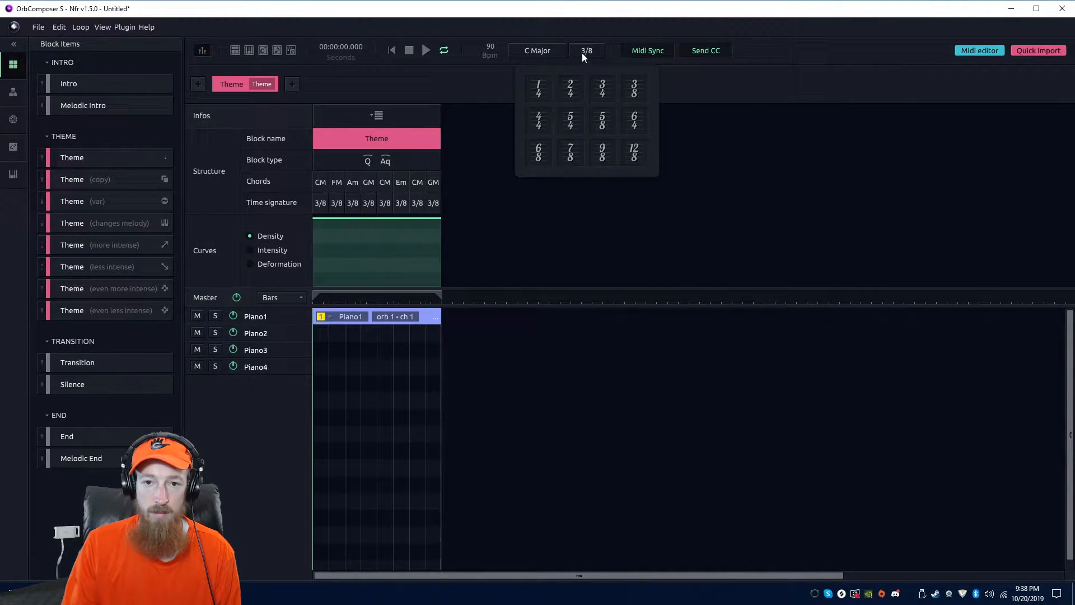
left_click(541, 121)
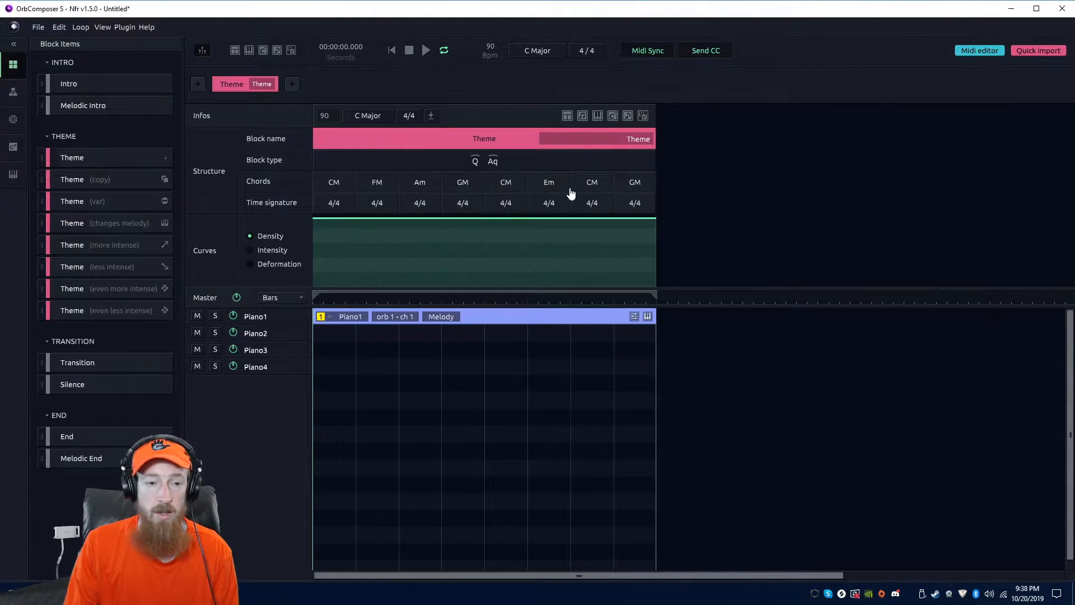
- Check the chord progression library under the Emotive, Meditative and Angry moods
left_click(13, 120)
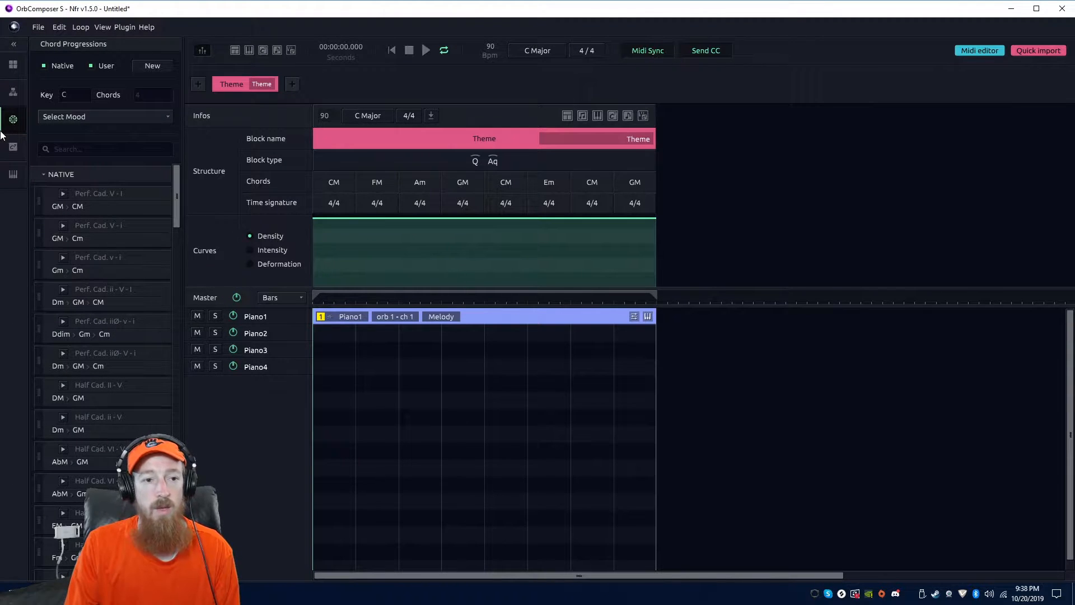
left_click(79, 117)
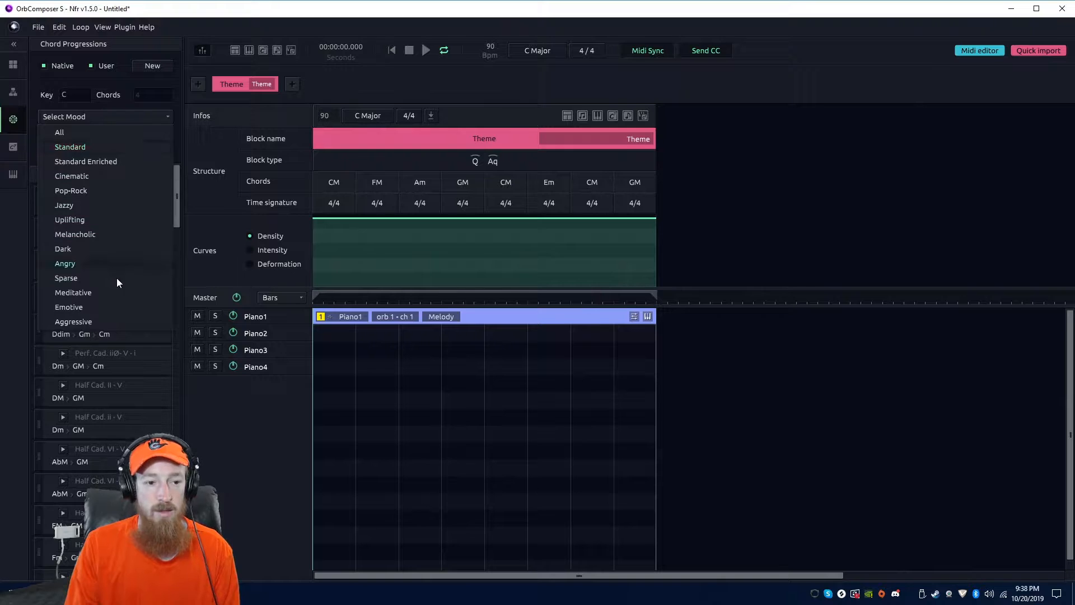
left_click(122, 308)
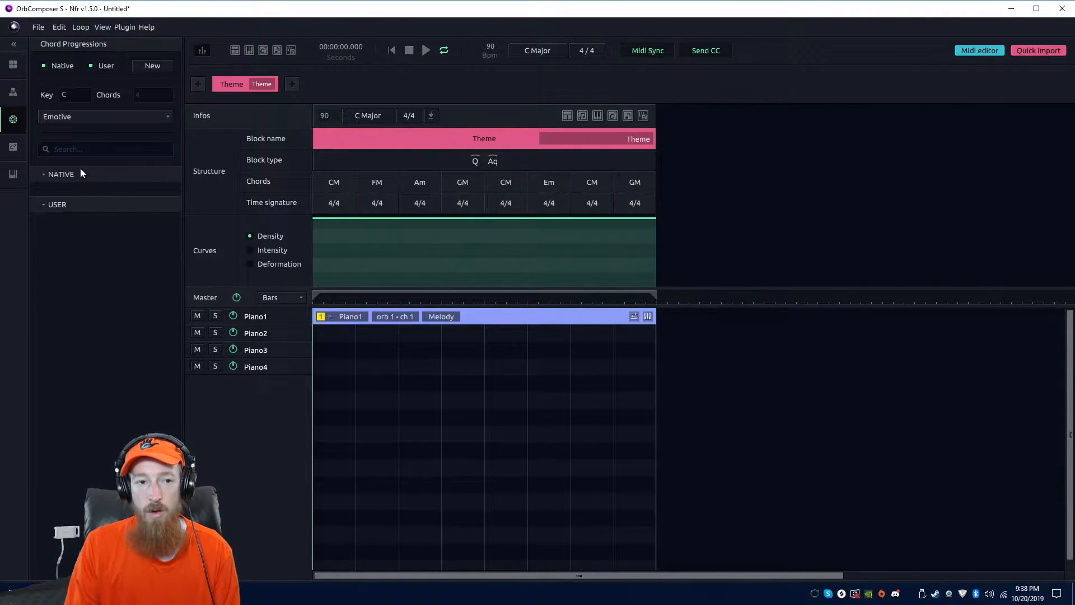
left_click(92, 117)
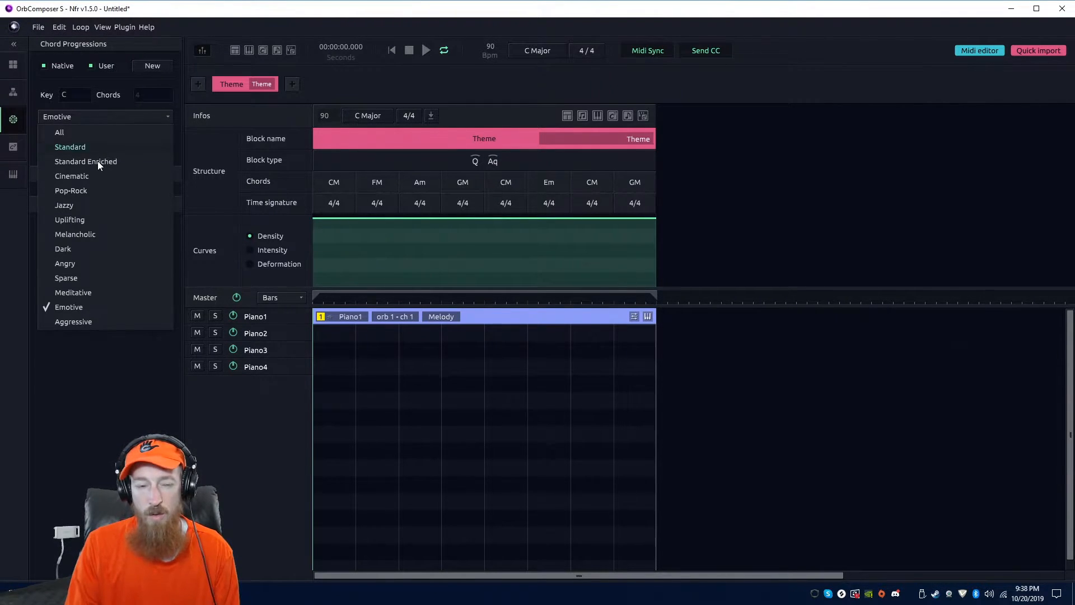
left_click(118, 292)
left_click(107, 116)
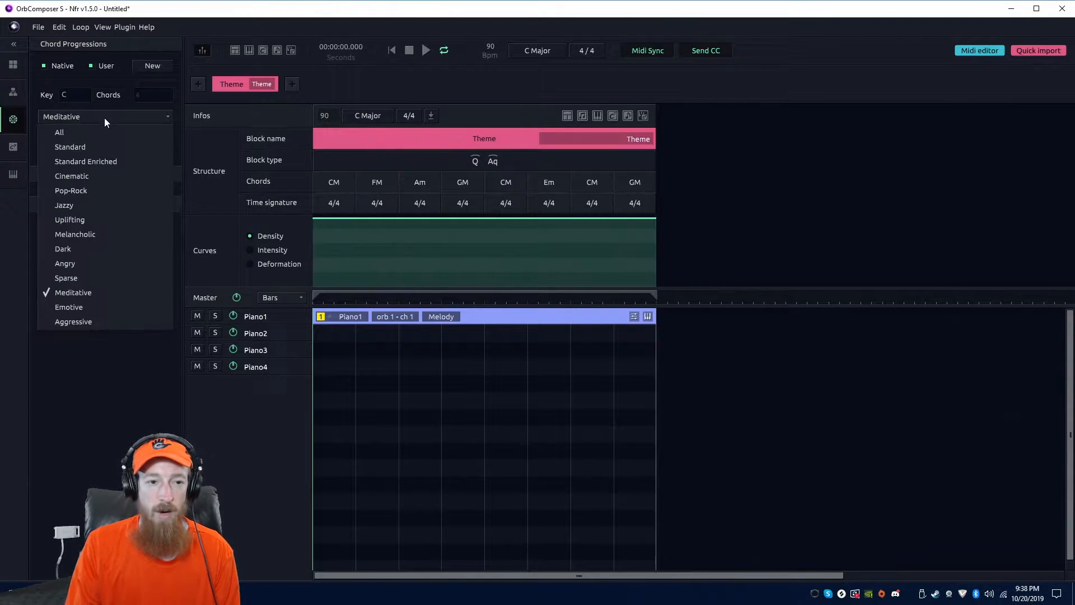
left_click(106, 265)
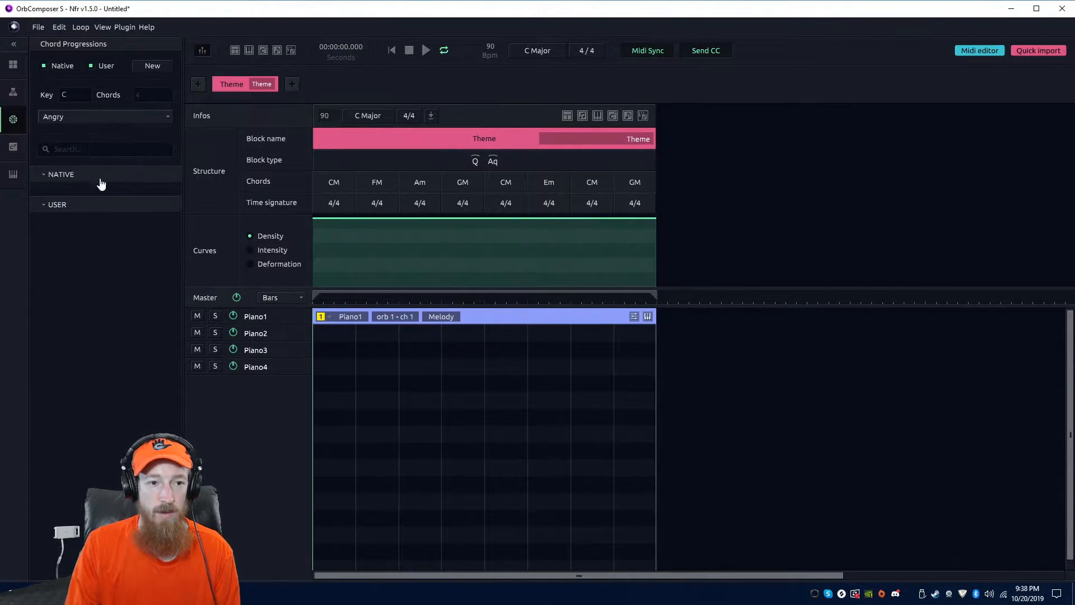
- Filter the chord progressions by the Cinematic mood and look through the list
left_click(96, 120)
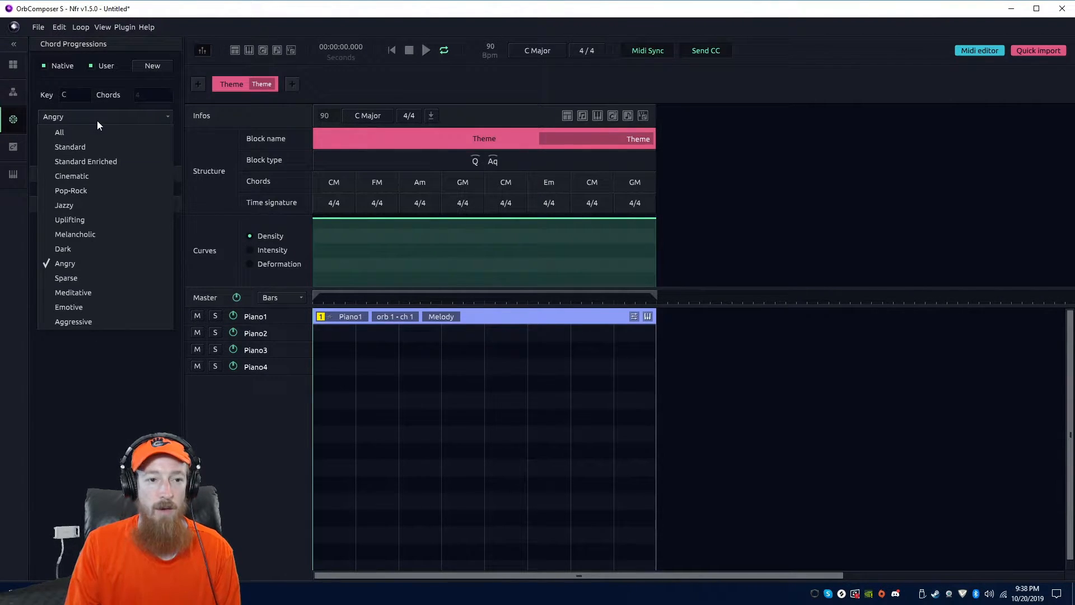
left_click(112, 176)
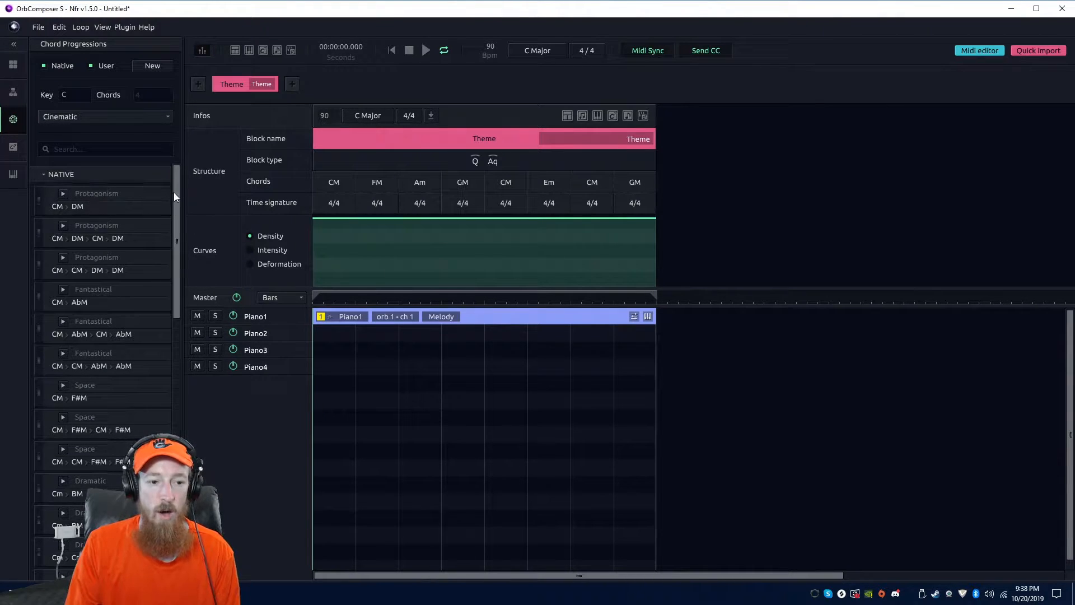
scroll(148, 330, "down", 10)
scroll(150, 411, "up", 10)
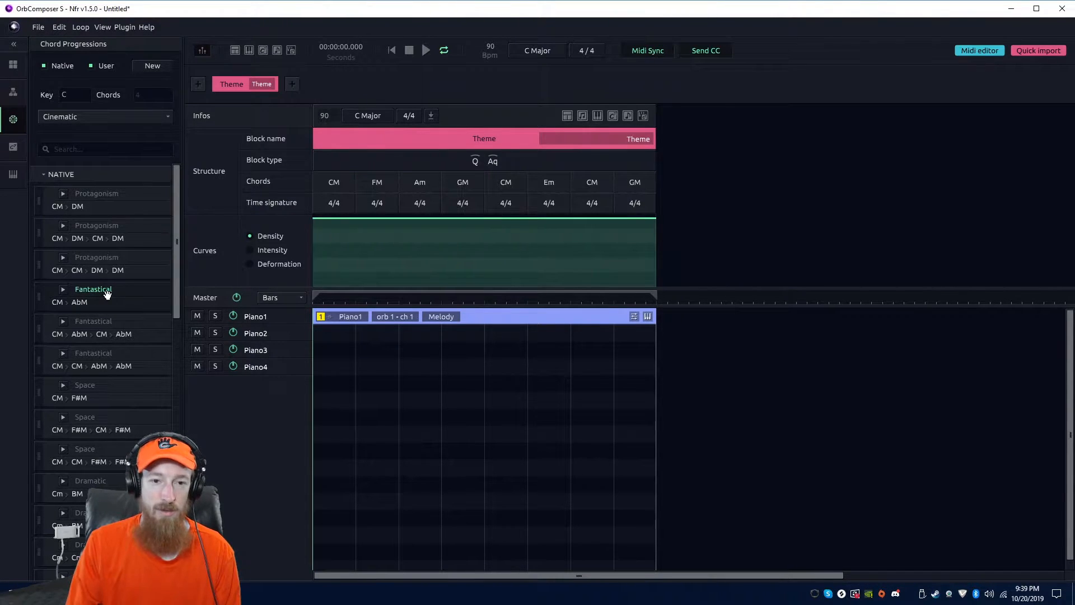
- Apply the Fantastical progression CM-AbM-CM-AbM to the Theme's first four bars and Fantastical CM-CM-AbM-AbM to its last four bars
left_click_drag(106, 294, 334, 184)
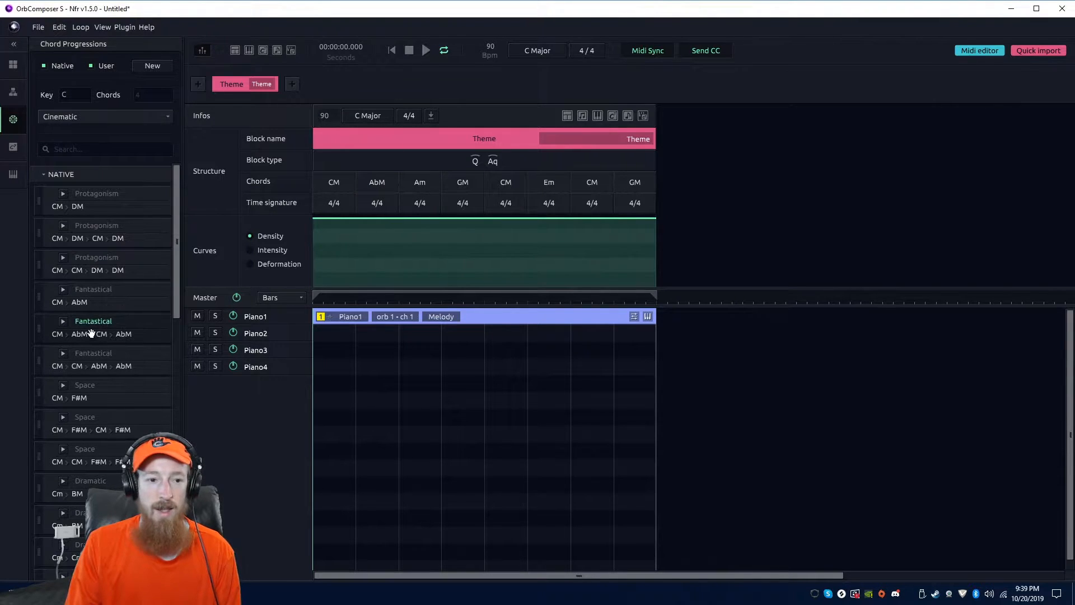
left_click_drag(90, 324, 342, 190)
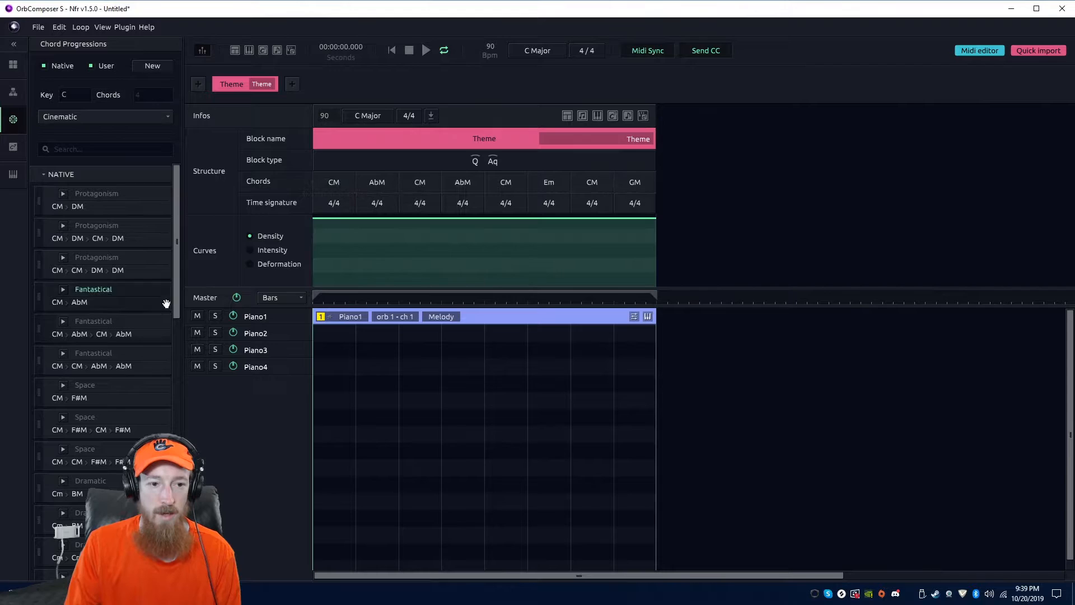
left_click_drag(111, 360, 507, 195)
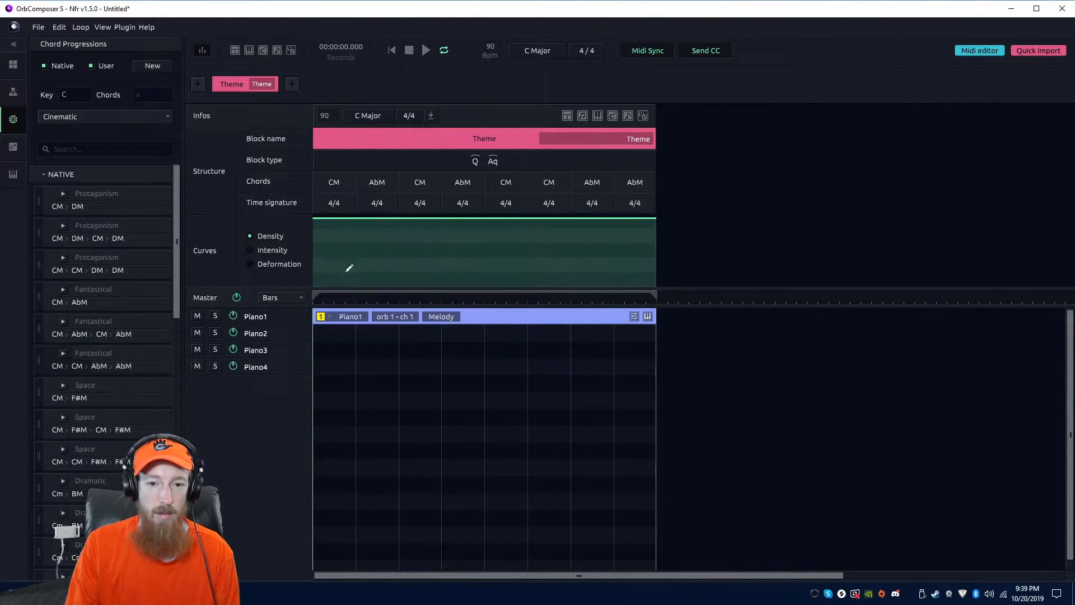
- Inspect the Piano1 melody notes, and lower the Theme's density curve slightly over its whole length to add parts for all four pianos
double_click(489, 315)
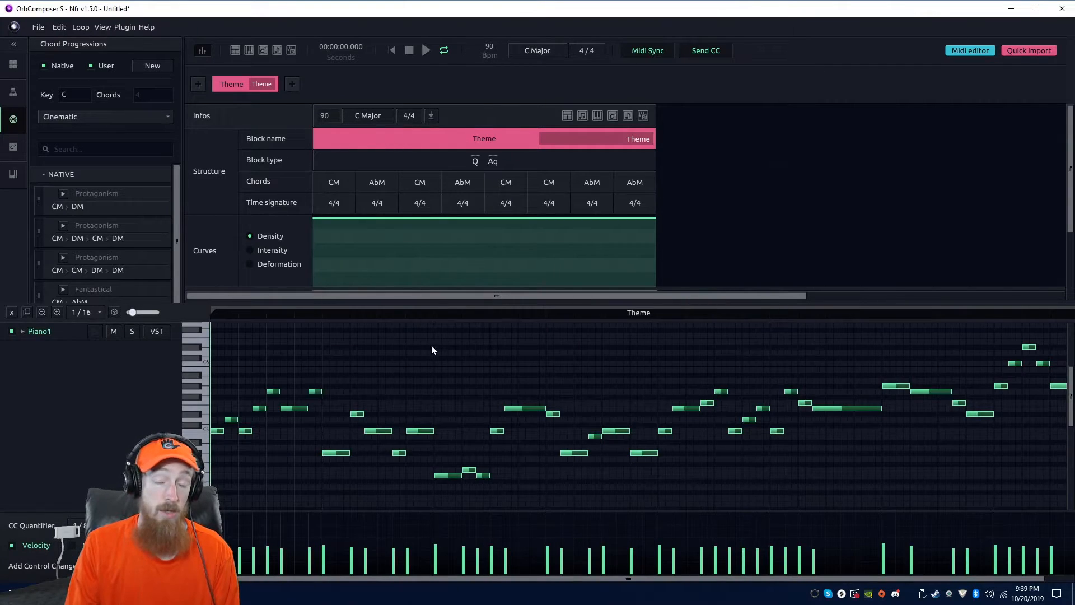
left_click(959, 54)
mouse_move(316, 217)
left_mouse_down()
mouse_move(319, 260)
mouse_move(319, 235)
left_mouse_up()
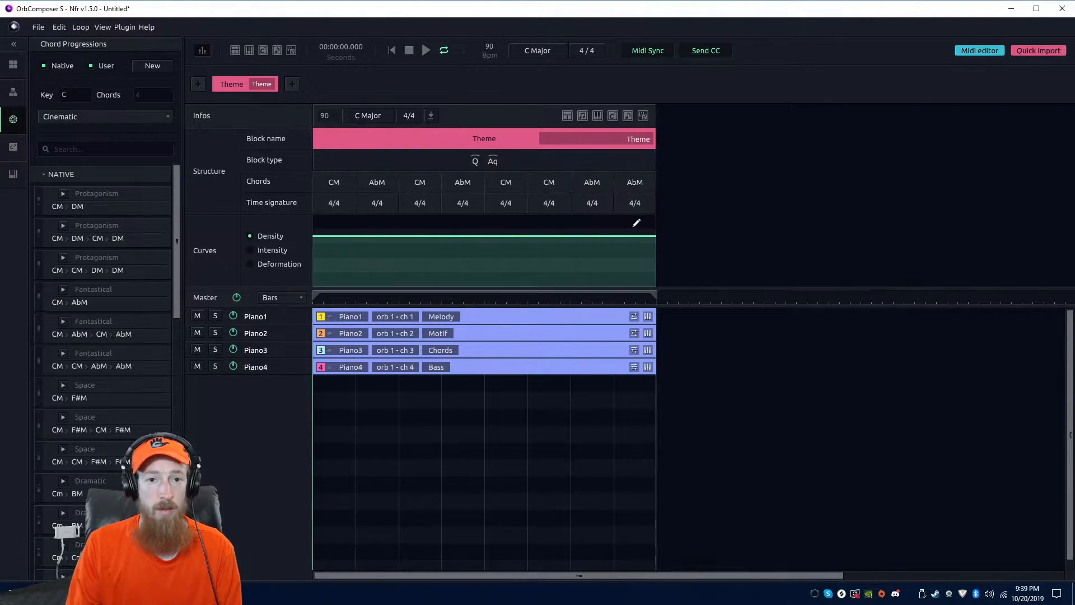
- Listen to part of the Theme, and open the Piano3 Chords part in the MIDI editor to inspect its notes
left_click(427, 54)
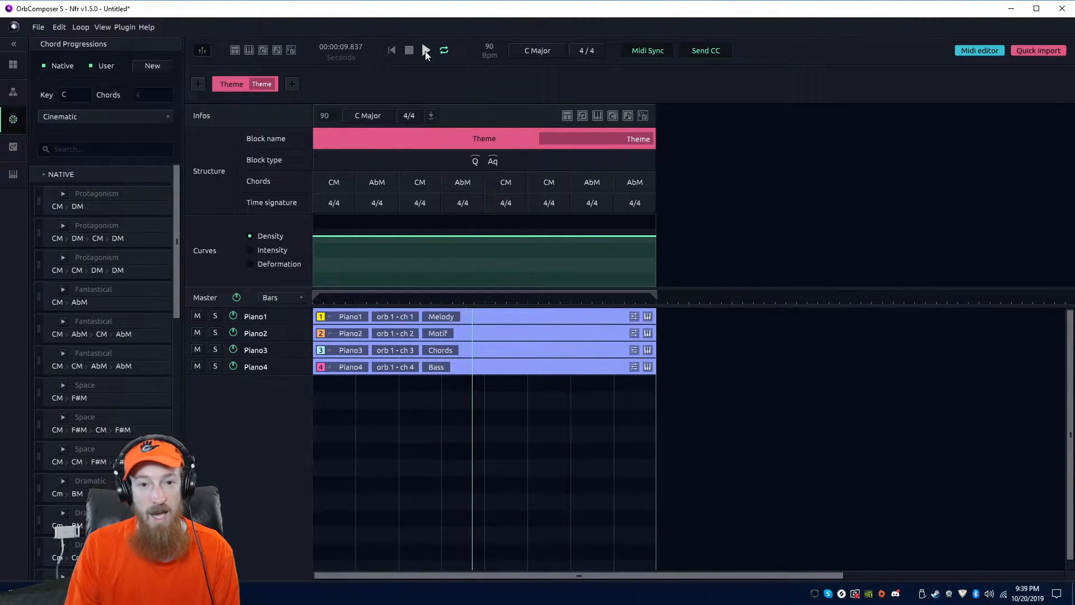
left_click(414, 52)
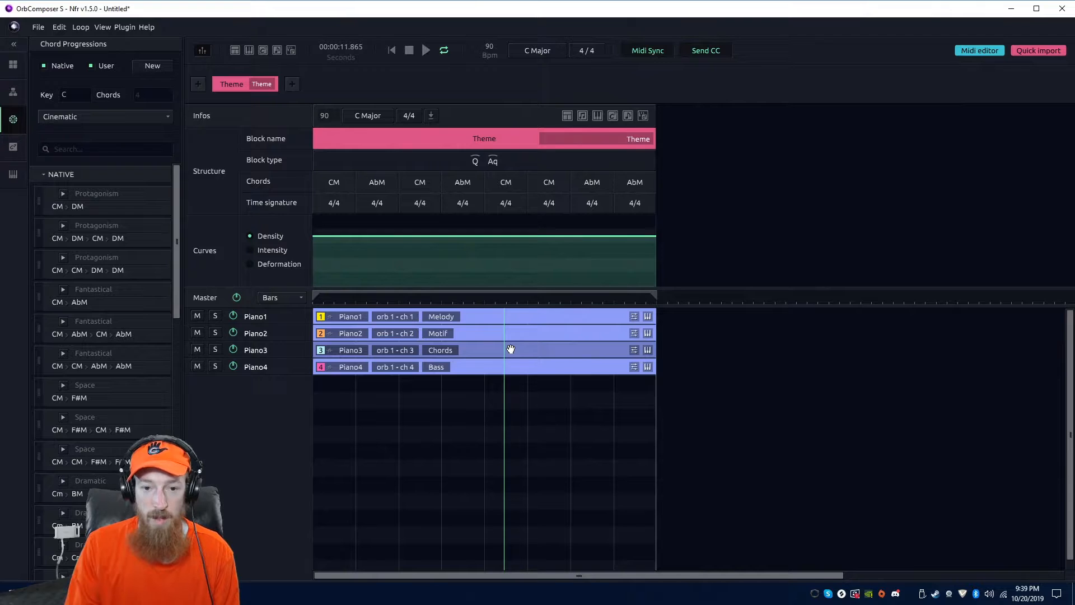
left_click(529, 350)
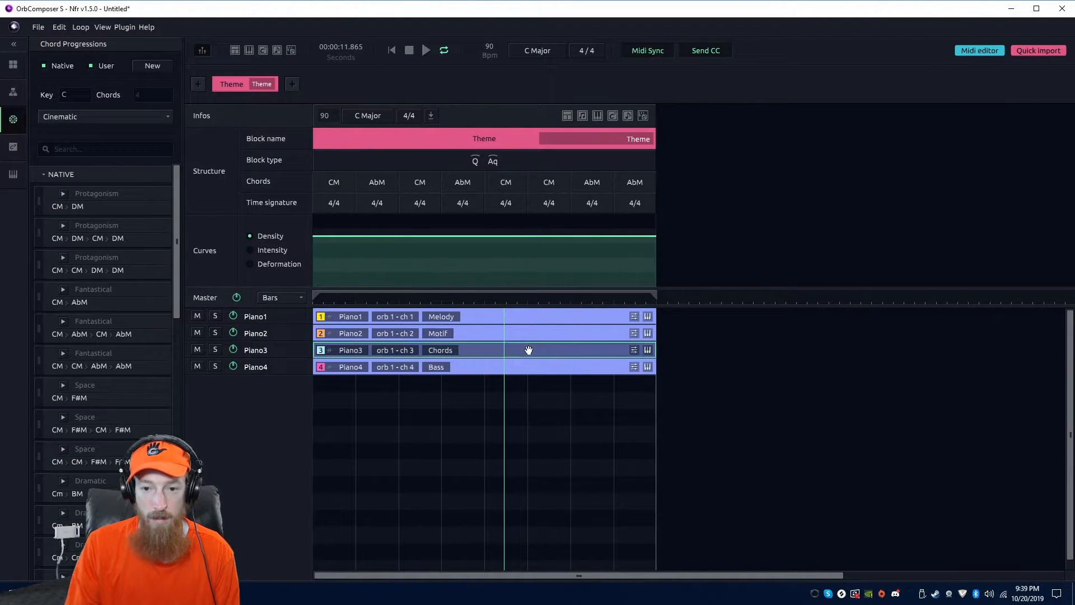
double_click(490, 352)
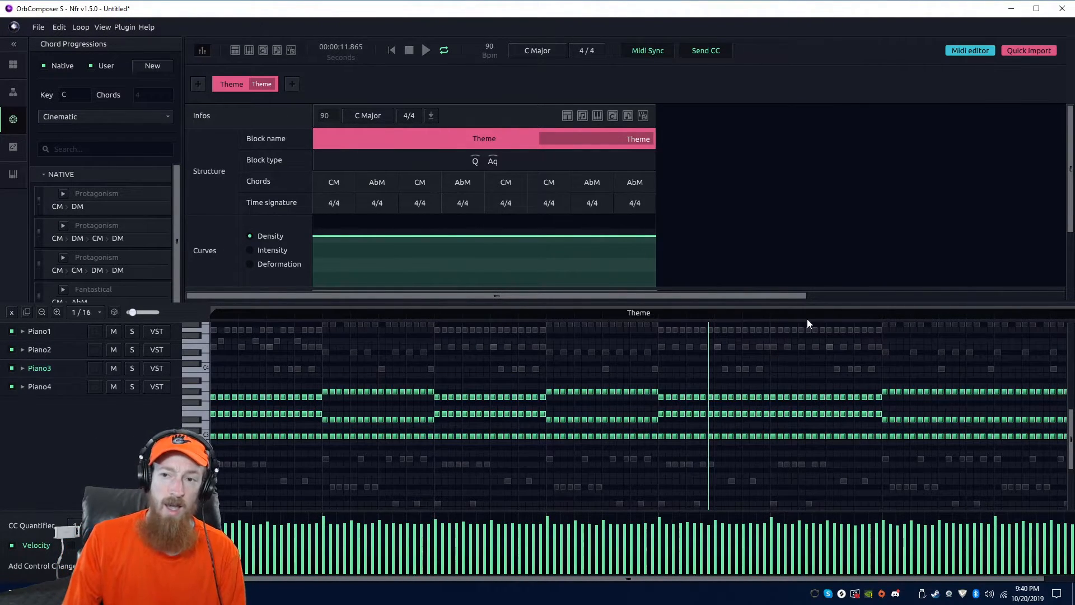
- Set the density of the Piano3 Chords part to 30% and restart playback of the Theme from the beginning
left_click(963, 51)
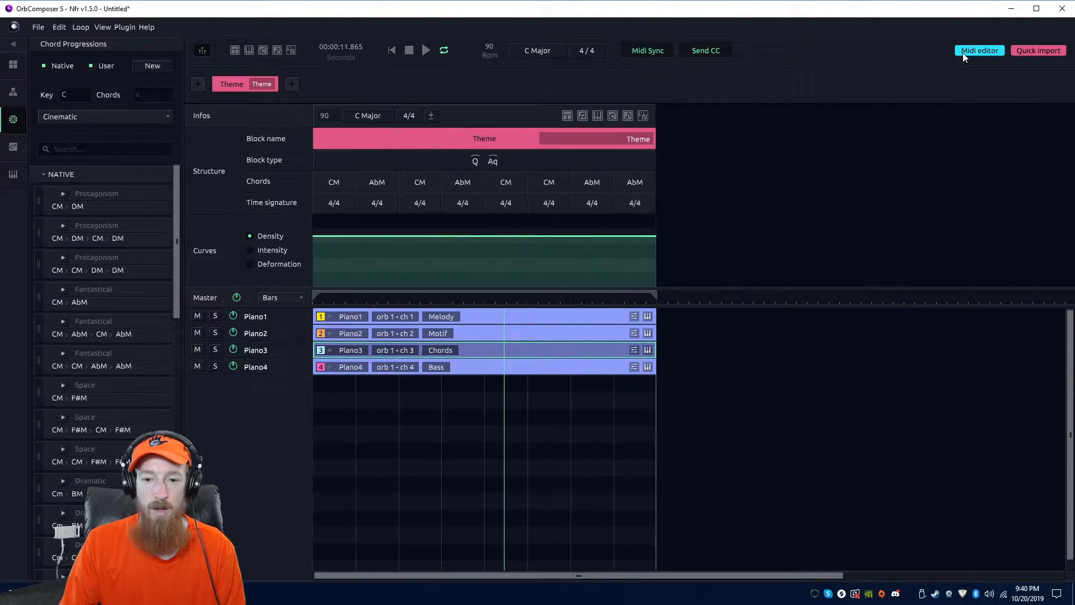
left_click(635, 350)
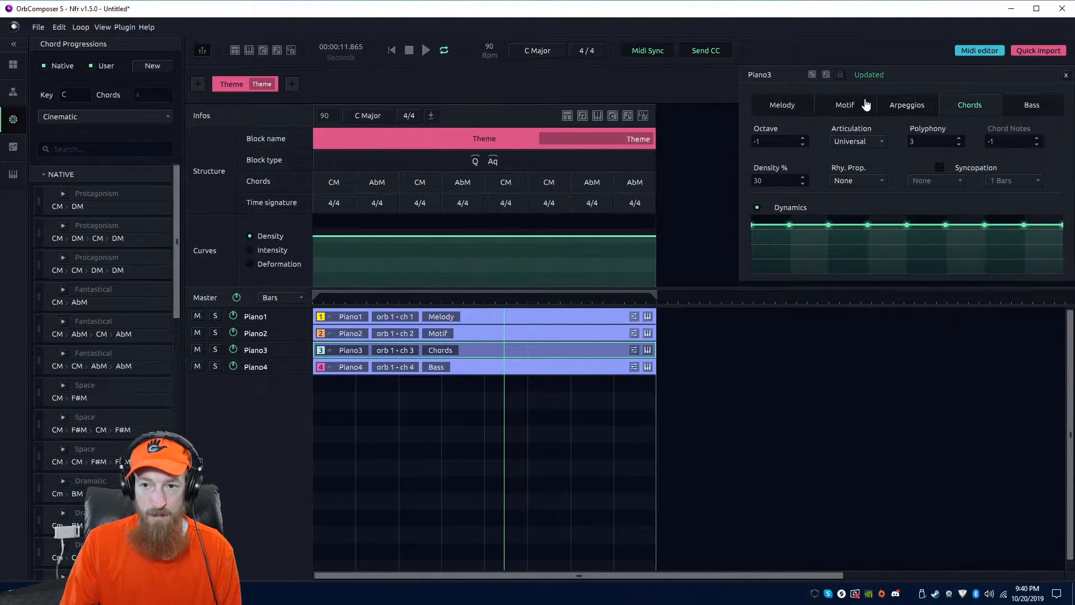
left_click(956, 80)
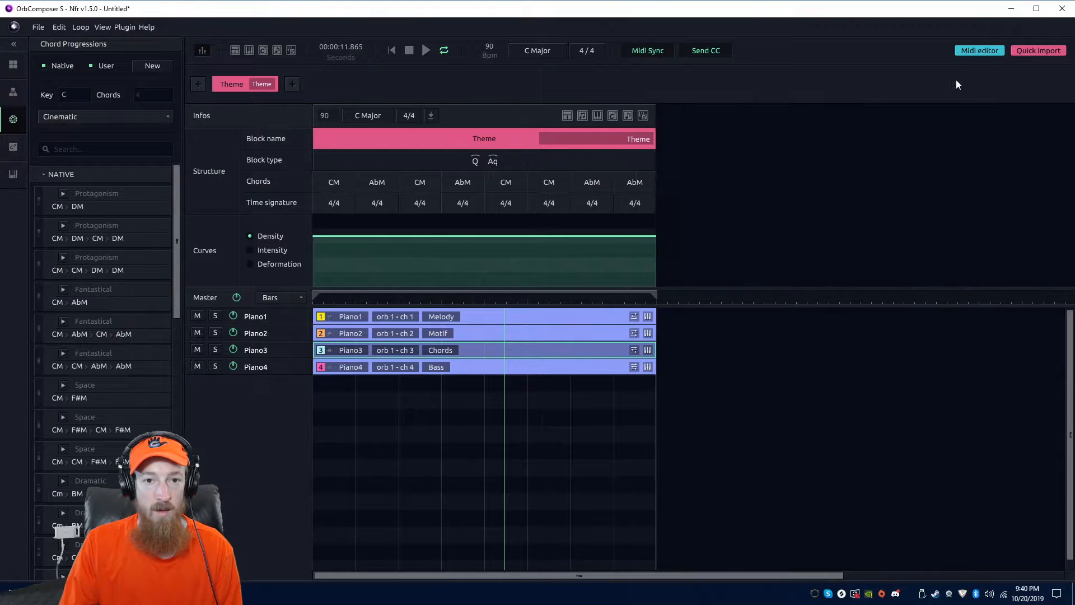
left_click(409, 49)
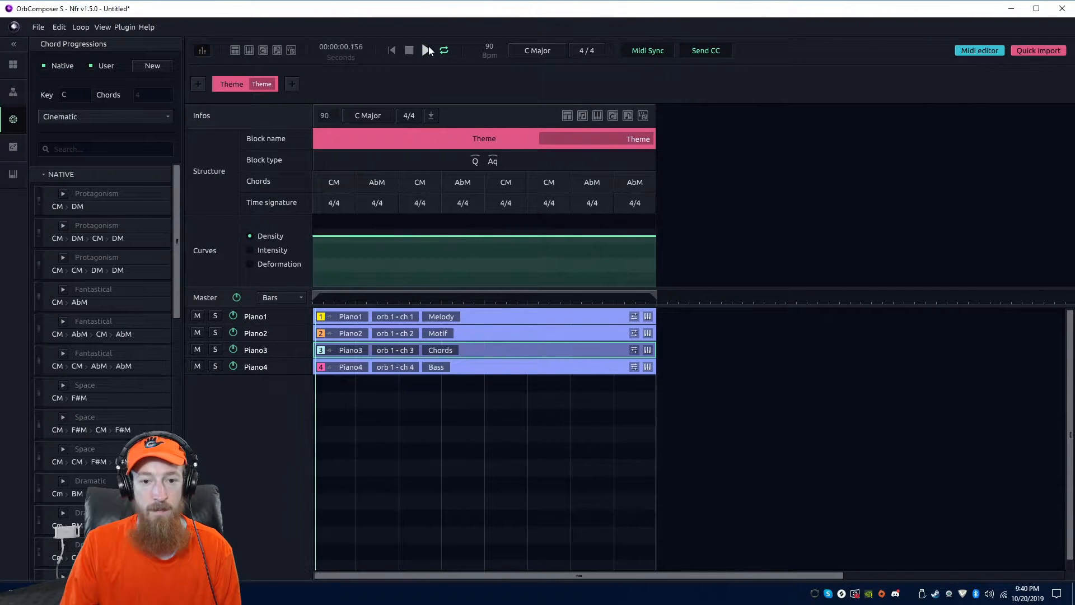
- Inspect the Piano4 Bass notes in the MIDI editor, set that part's density to 30%, and listen to the Theme
double_click(456, 367)
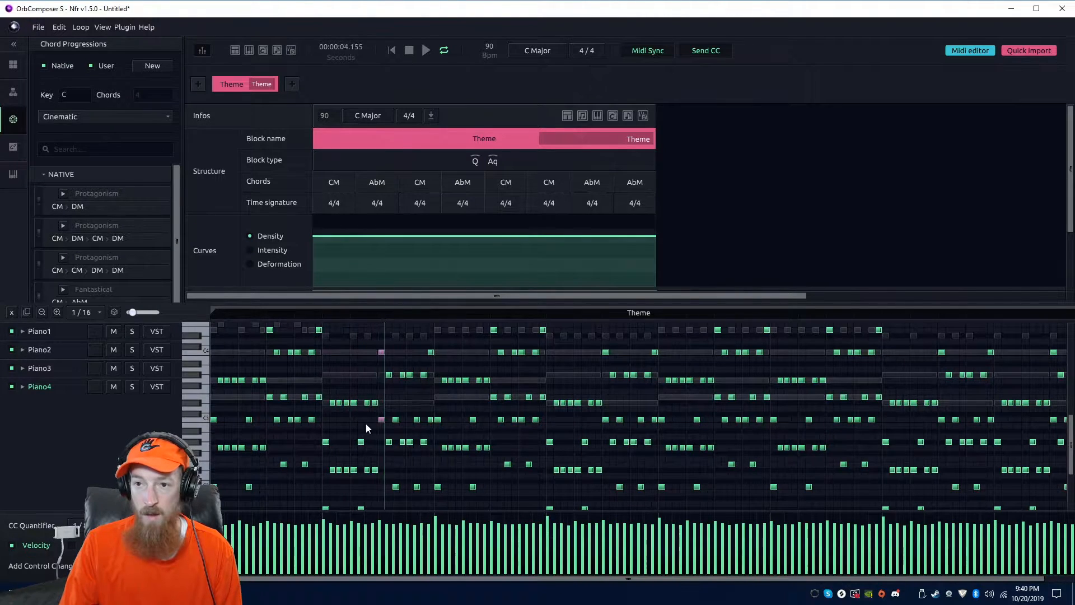
left_click(959, 50)
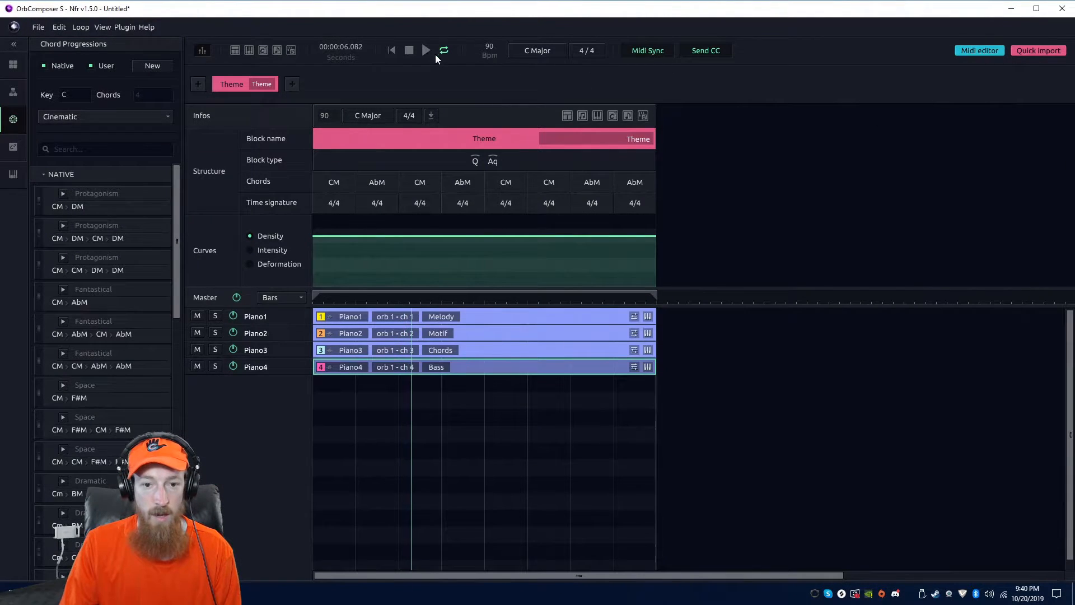
left_click(634, 367)
type("30")
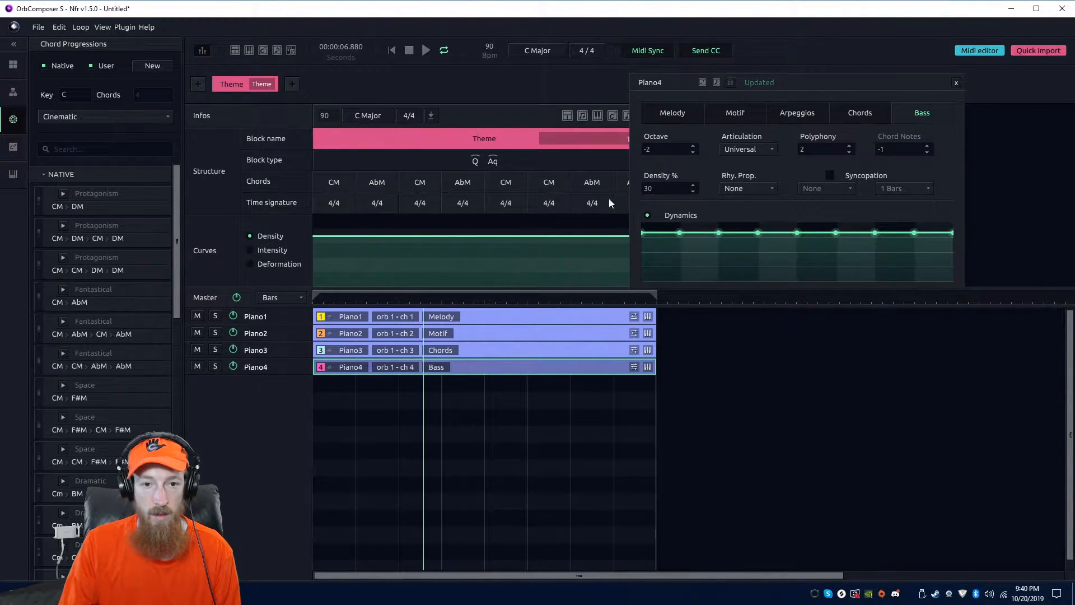
left_click(427, 52)
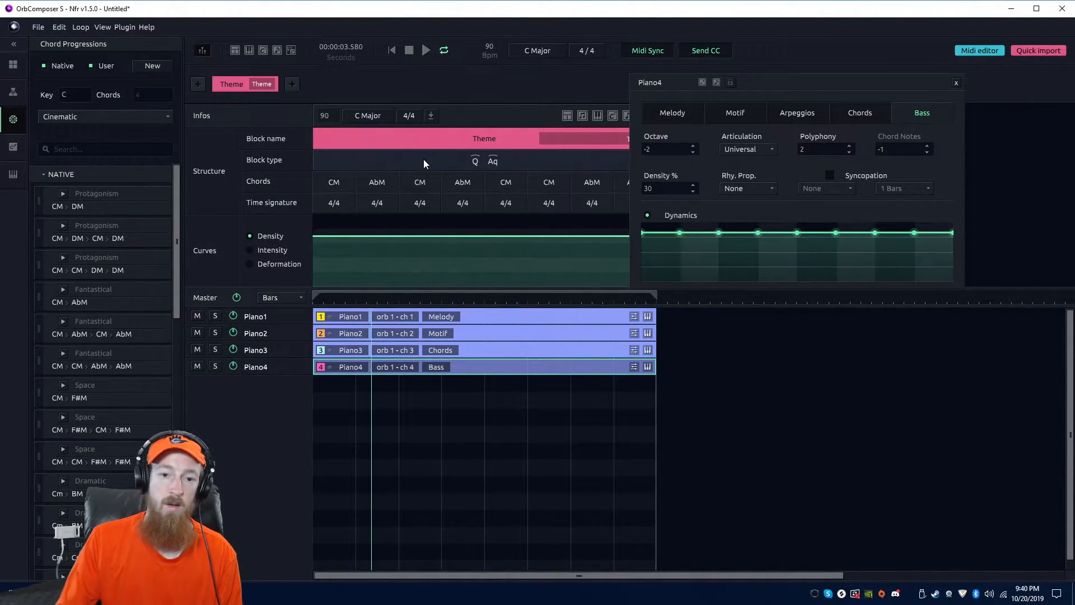
- Set the density of the Piano2 Motif part to 40%
left_click(528, 335)
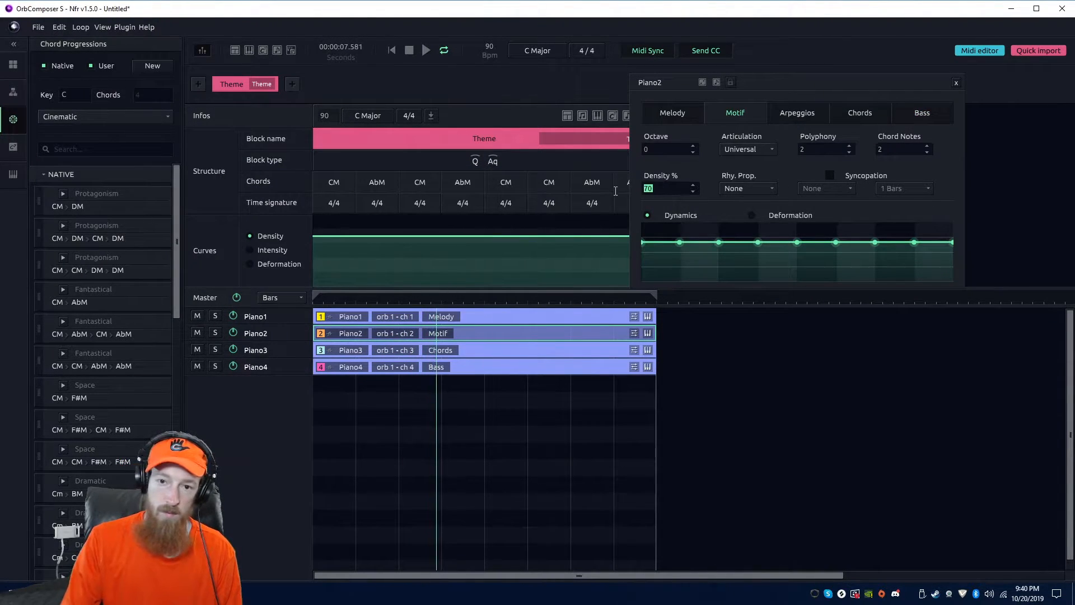
type("40")
key("Return")
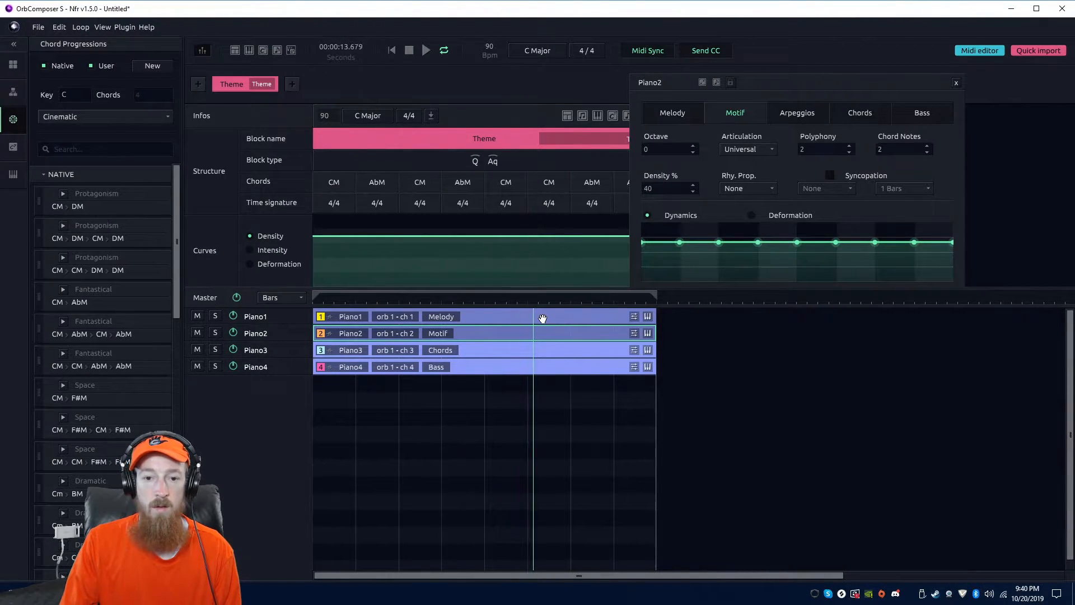
- Check the Piano1 Melody settings while the Theme plays, stop playback, and close the part settings
left_click(507, 317)
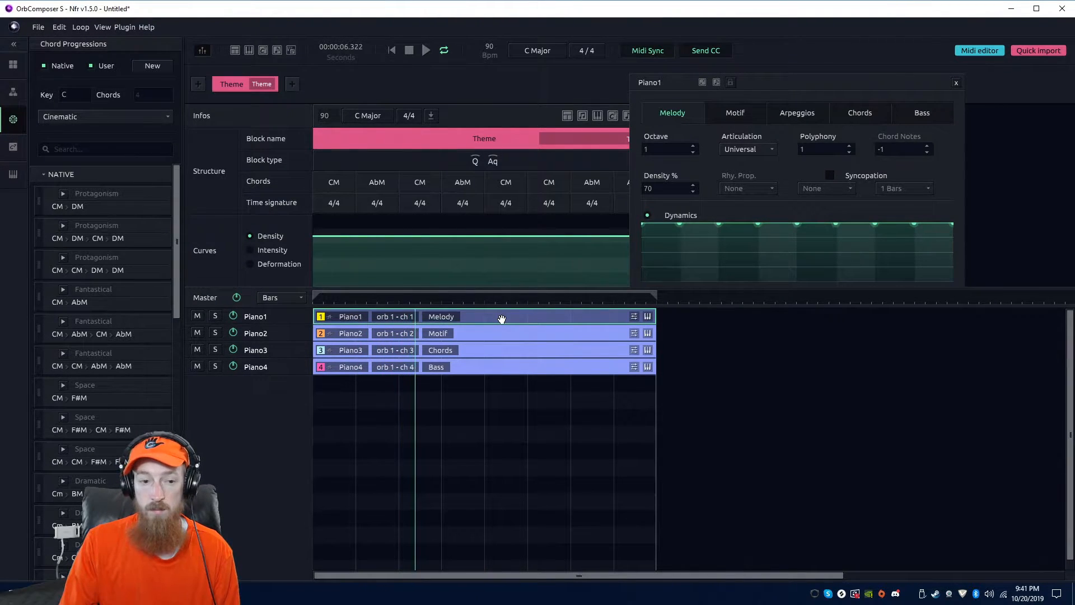
key("space")
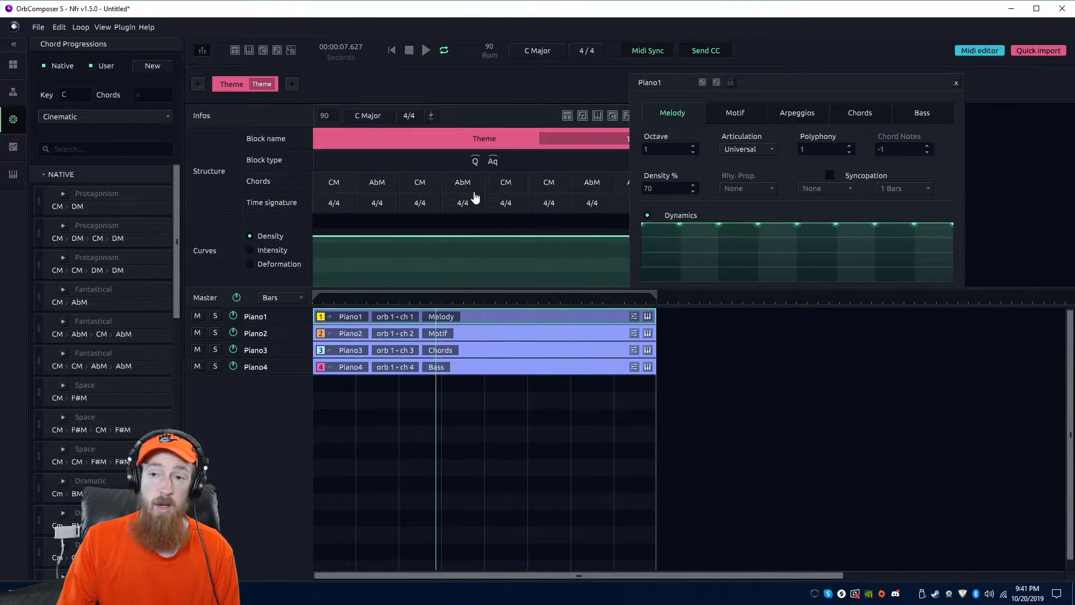
left_click(957, 83)
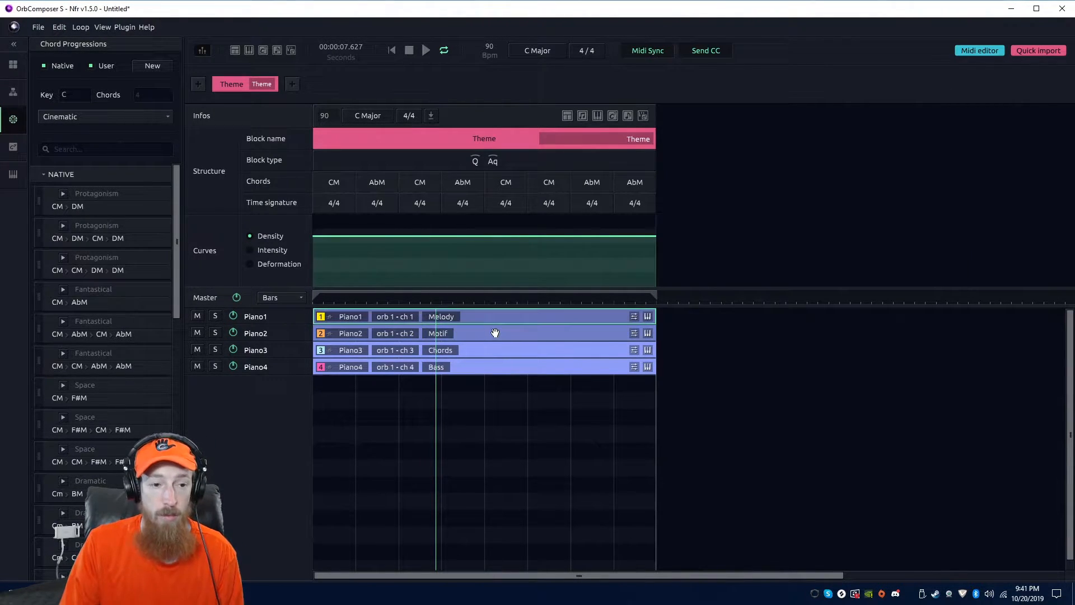
- Apply the Wonder progression Cm-FM-Cm-FM to the Theme's first four bars and Wonder Cm-Cm-FM-FM to its last four bars
left_click_drag(175, 264, 175, 432)
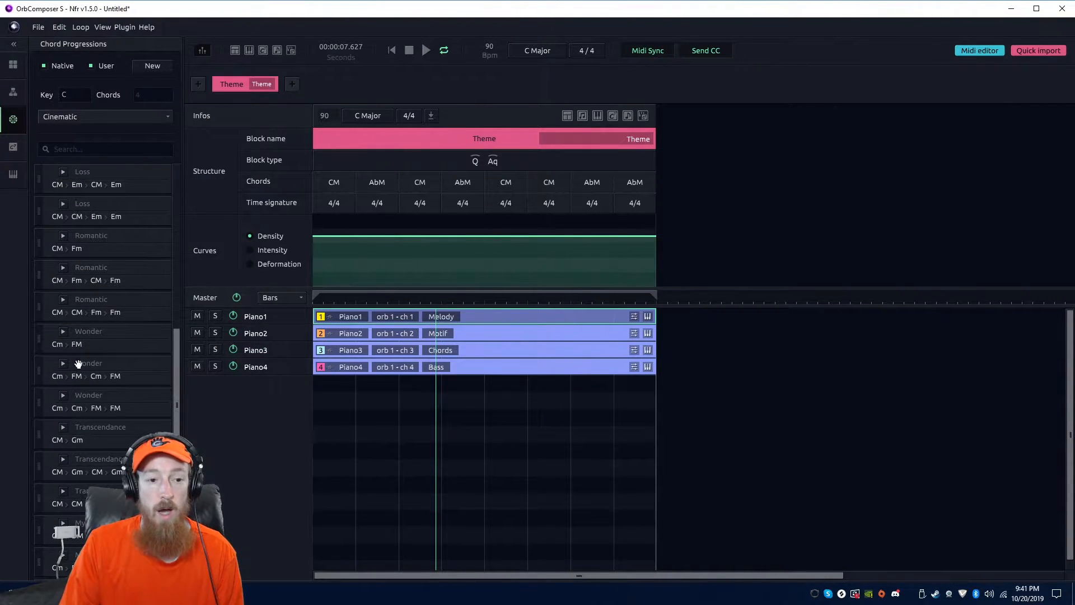
left_click_drag(45, 364, 336, 183)
left_click_drag(100, 393, 519, 190)
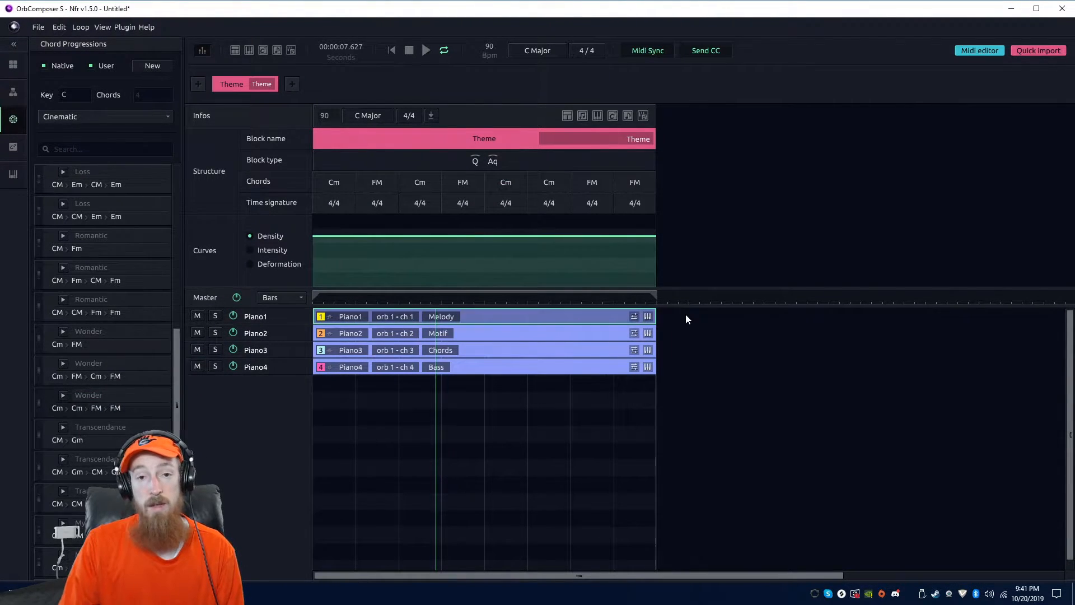
- Listen to the Theme from its start with the new Wonder chords, and stop playback
left_click(391, 52)
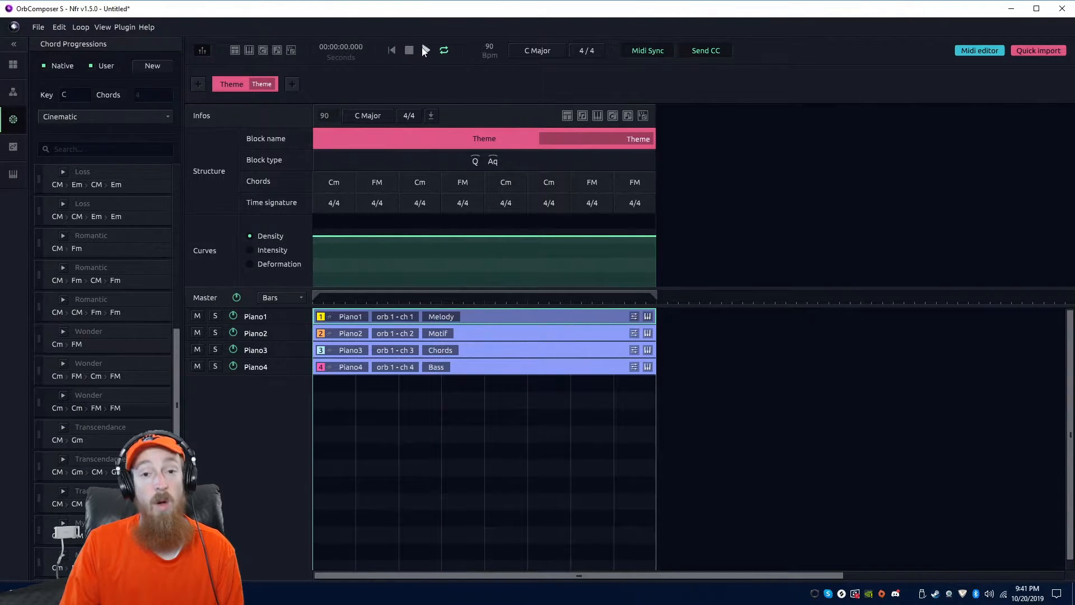
left_click(425, 50)
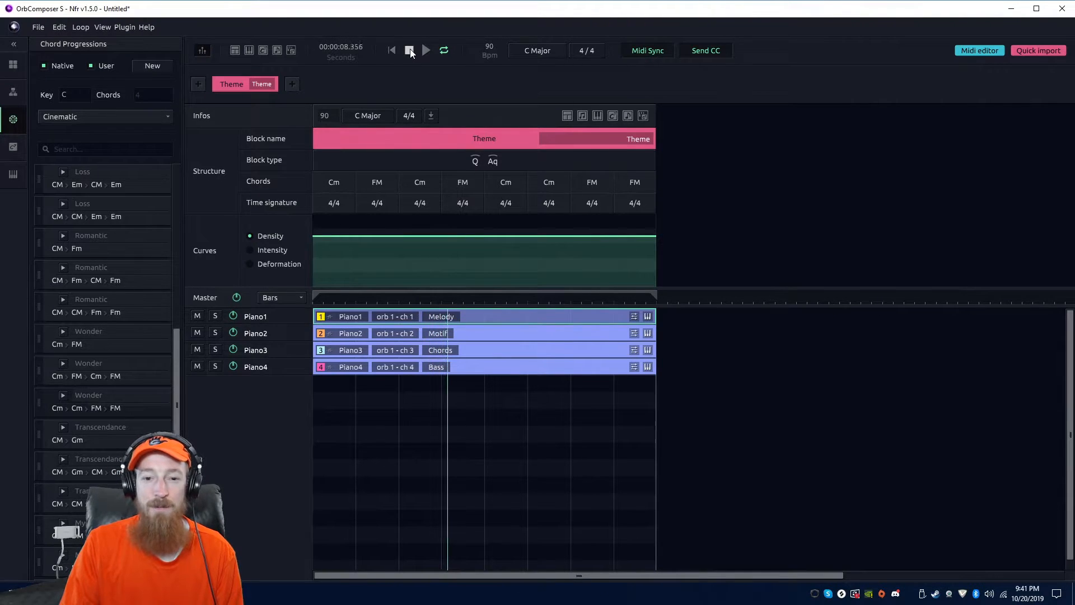
left_click(409, 50)
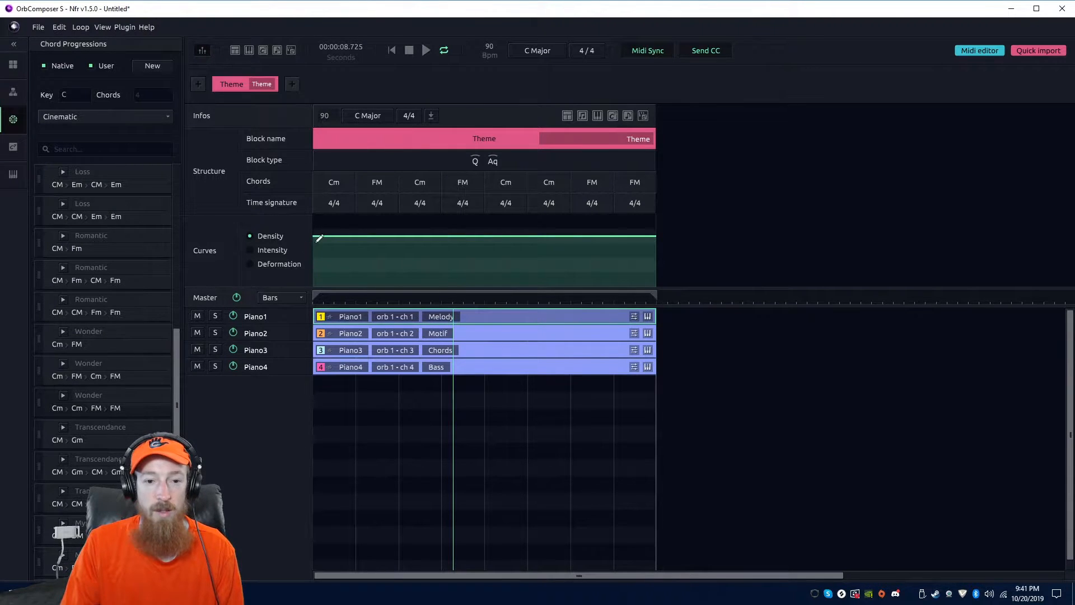
- Lower the Theme's density curve, and redraw its intensity curve very low with a slight rise over the last four bars
left_click_drag(319, 238, 321, 270)
left_click(277, 252)
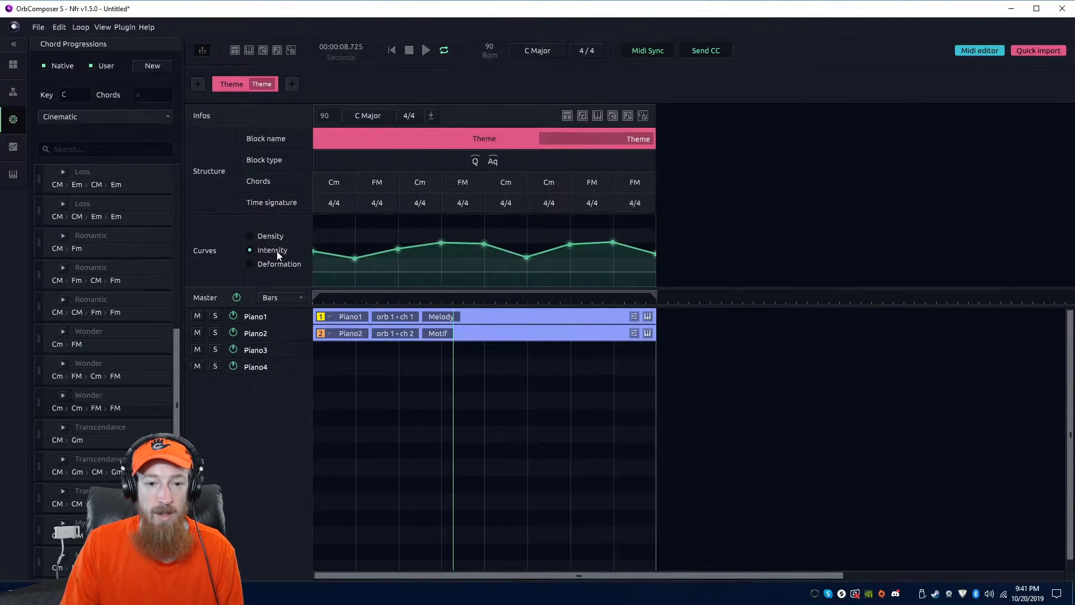
left_click_drag(354, 266, 446, 280)
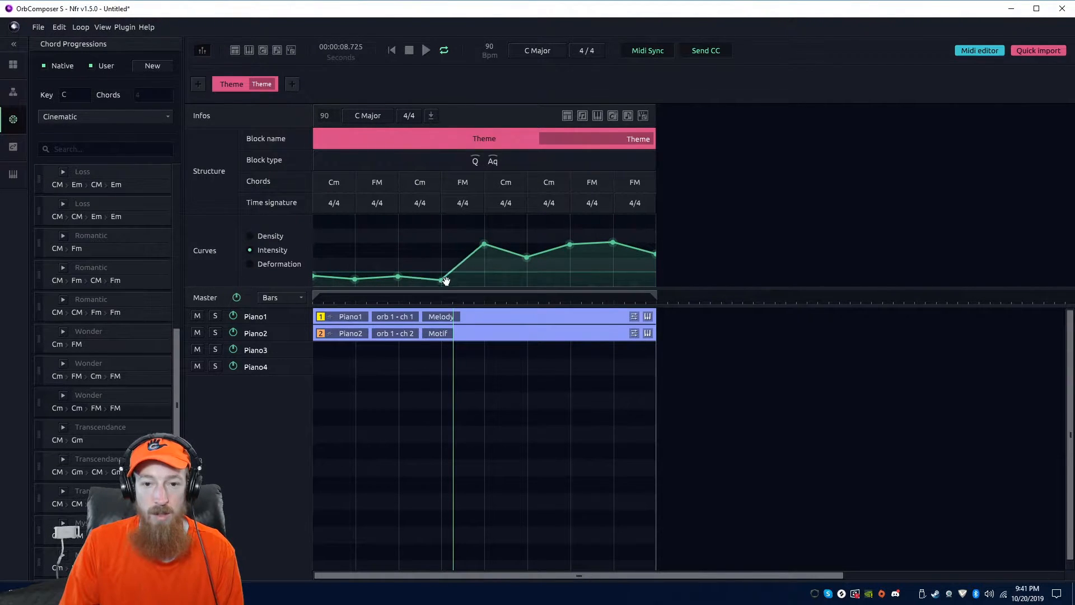
left_click_drag(528, 257, 659, 260)
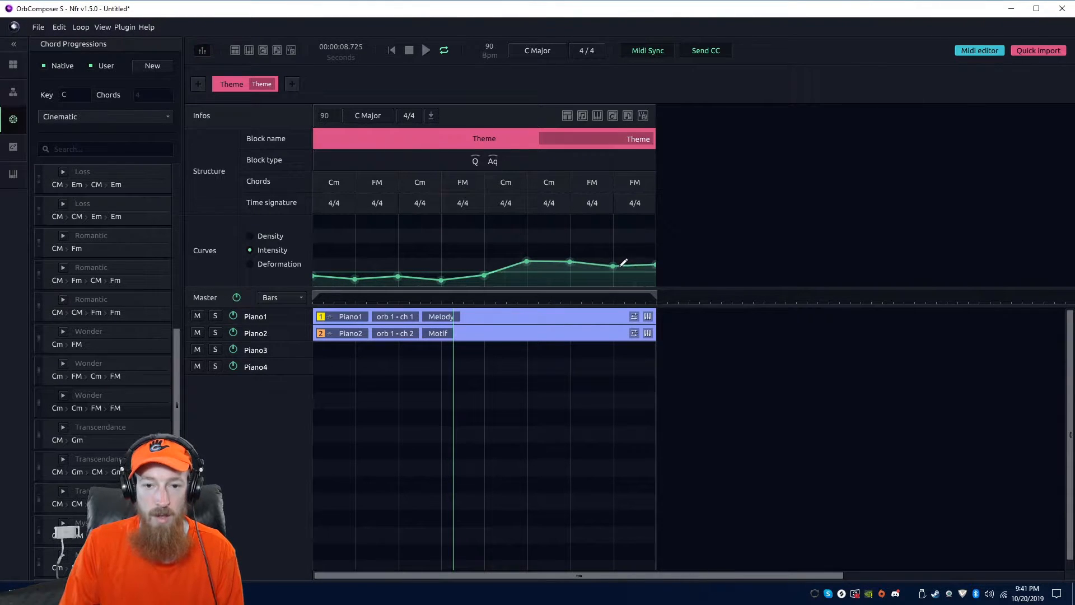
left_click_drag(562, 267, 529, 269)
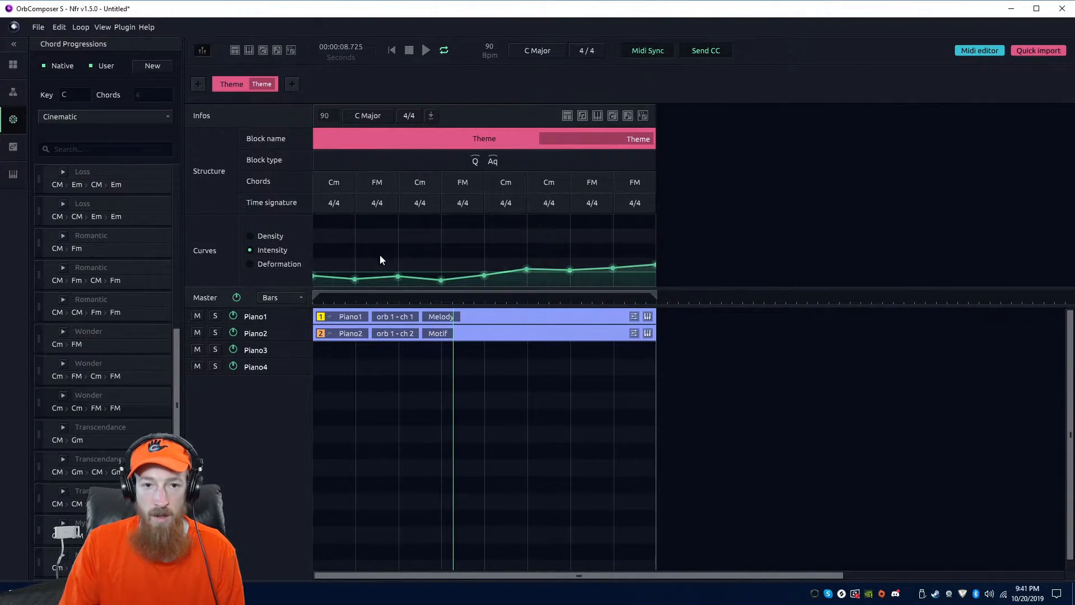
- Play the Theme from its start and raise its intensity curve to about mid-height
left_click(394, 51)
left_click(423, 51)
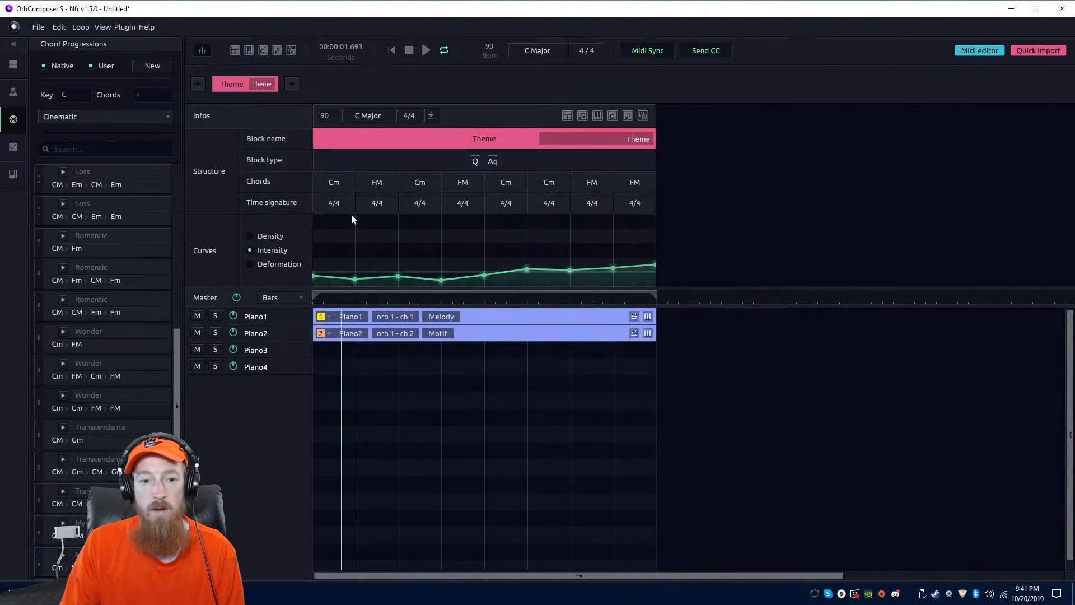
mouse_move(318, 256)
left_mouse_down()
mouse_move(663, 240)
mouse_move(410, 242)
left_mouse_up()
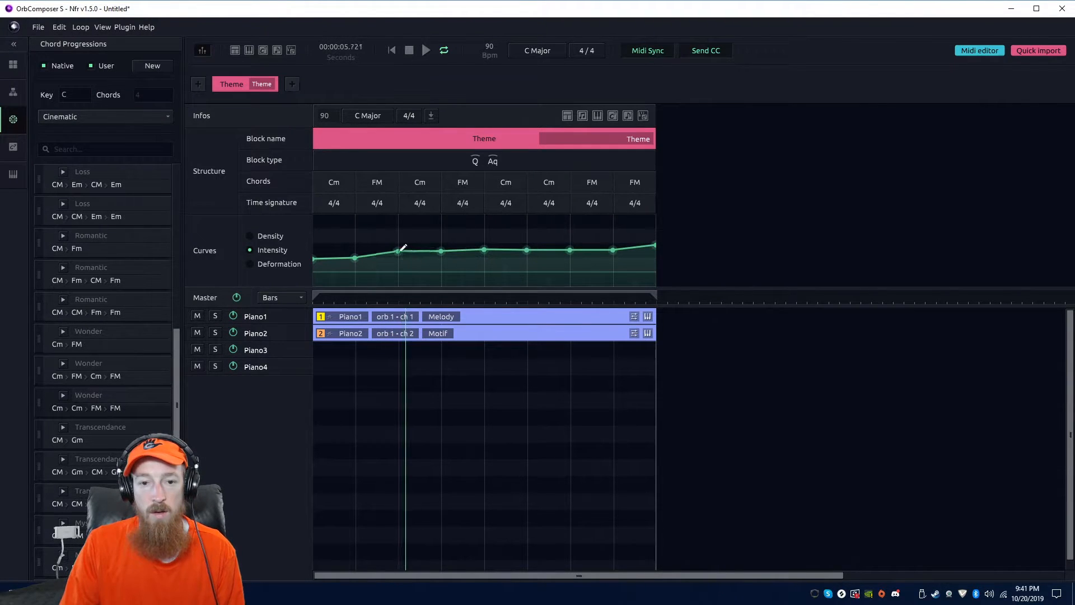
- Check the Theme's deformation curve, lower its density curve to near the minimum to bring in Piano3, and restart playback
left_click(281, 264)
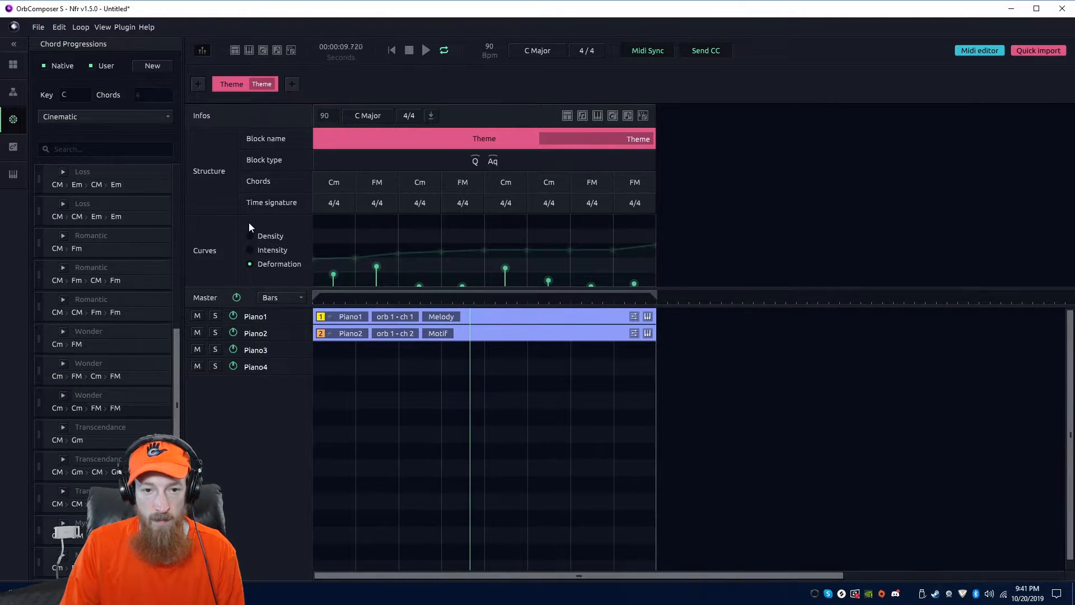
left_click(261, 237)
left_click_drag(326, 270, 389, 273)
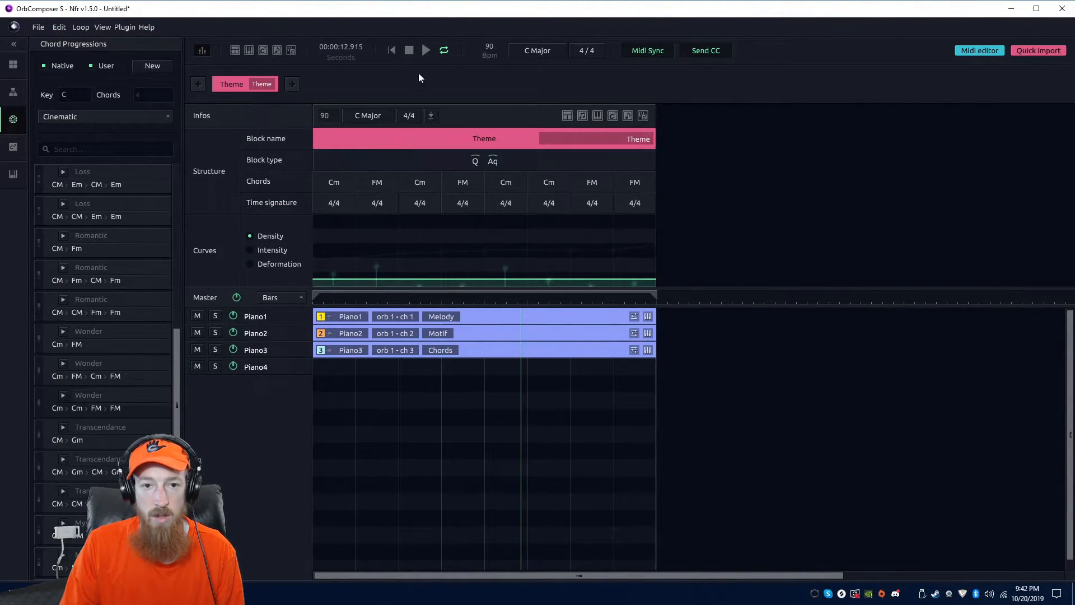
left_click(409, 51)
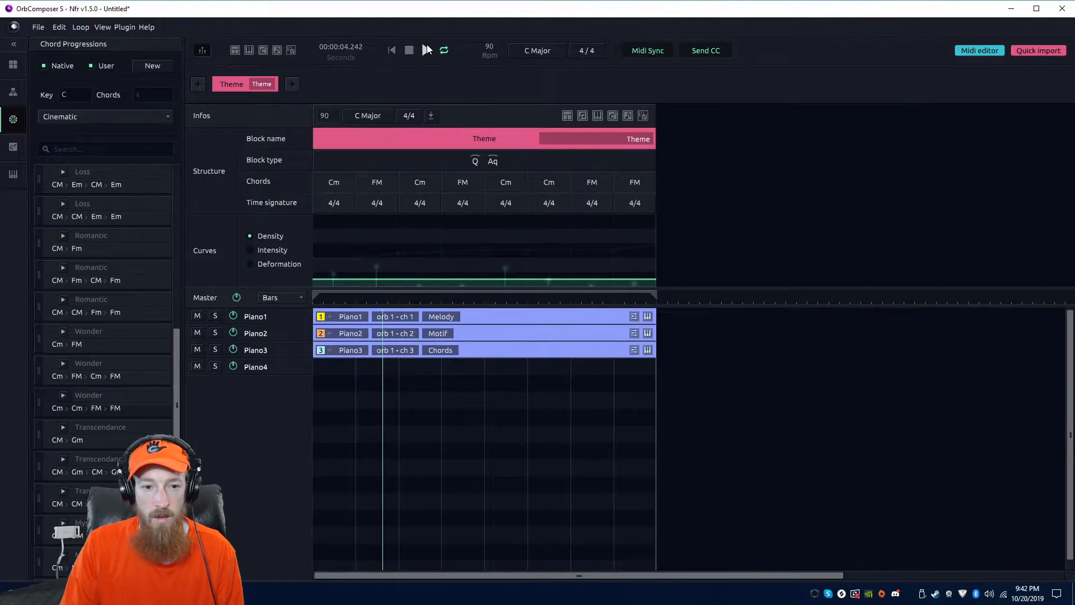
- Raise the Theme's intensity curve to a high, nearly flat level over all eight bars, and listen to the result
left_click(275, 252)
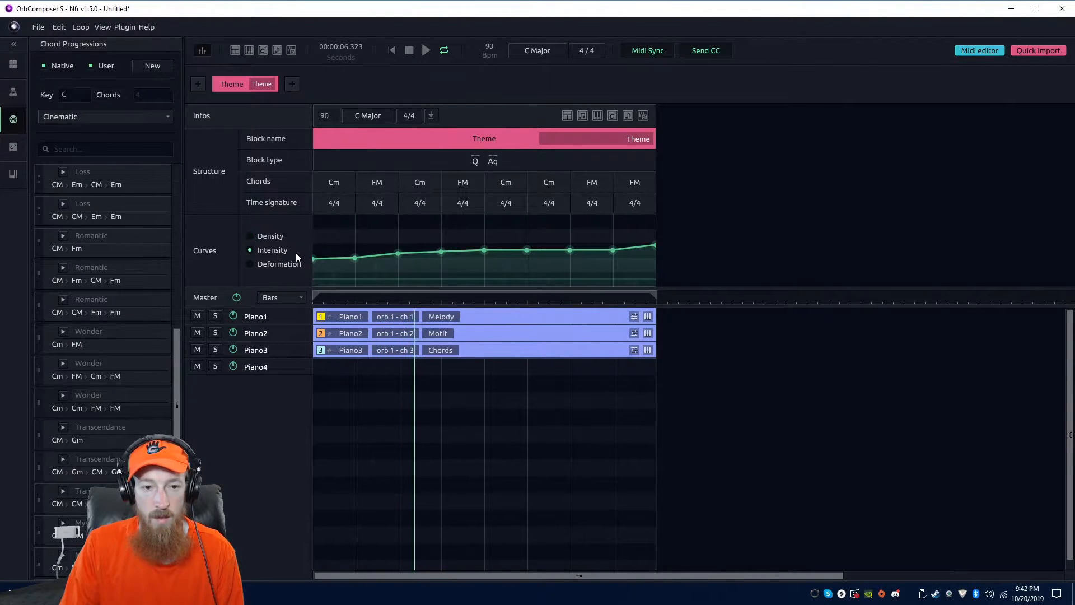
left_click_drag(321, 236, 644, 230)
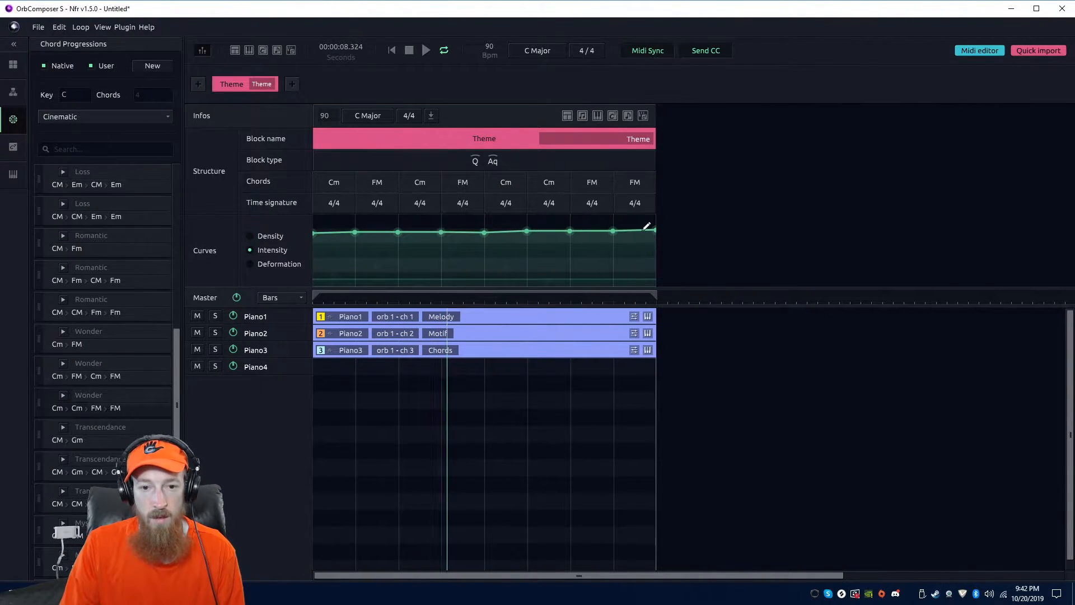
left_click(430, 50)
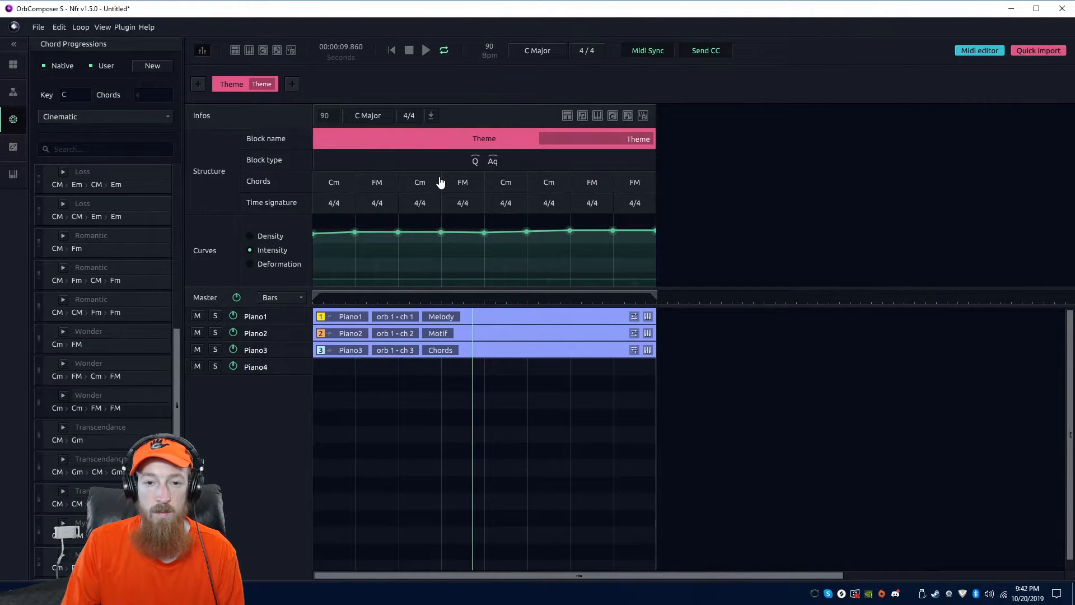
left_click(410, 51)
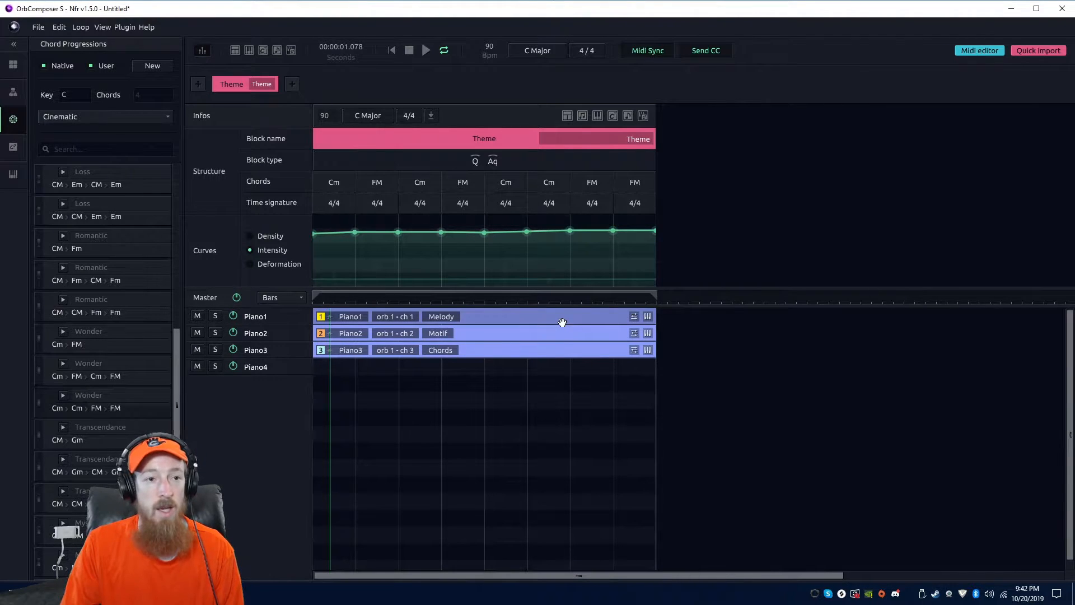
- Start a MIDI export, and create and open a new folder named Orb Midi inside Music
left_click_drag(176, 380, 1, 44)
left_click(38, 27)
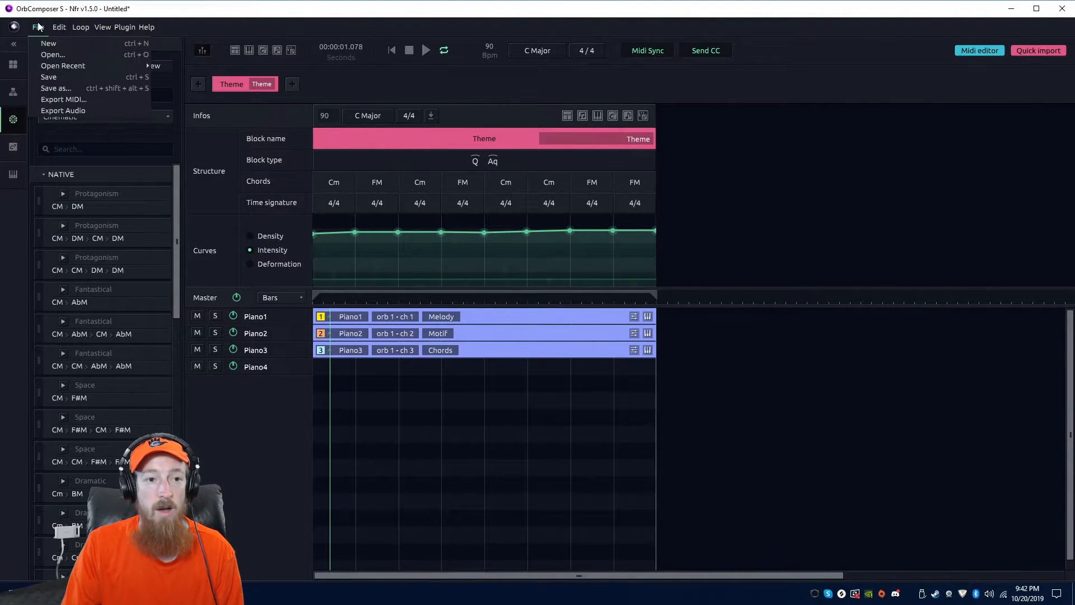
left_click(62, 99)
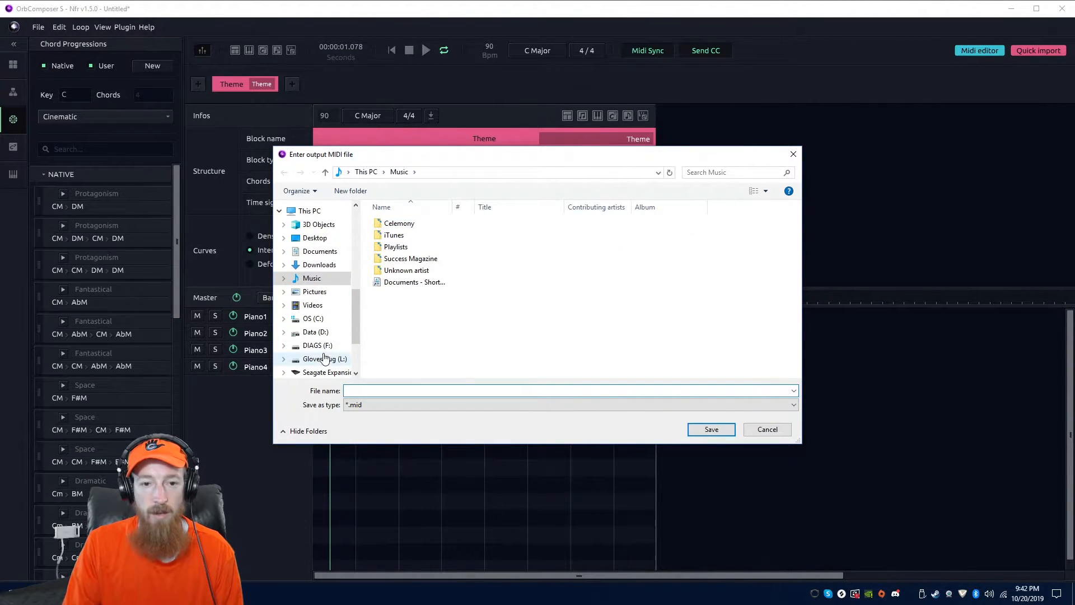
right_click(383, 321)
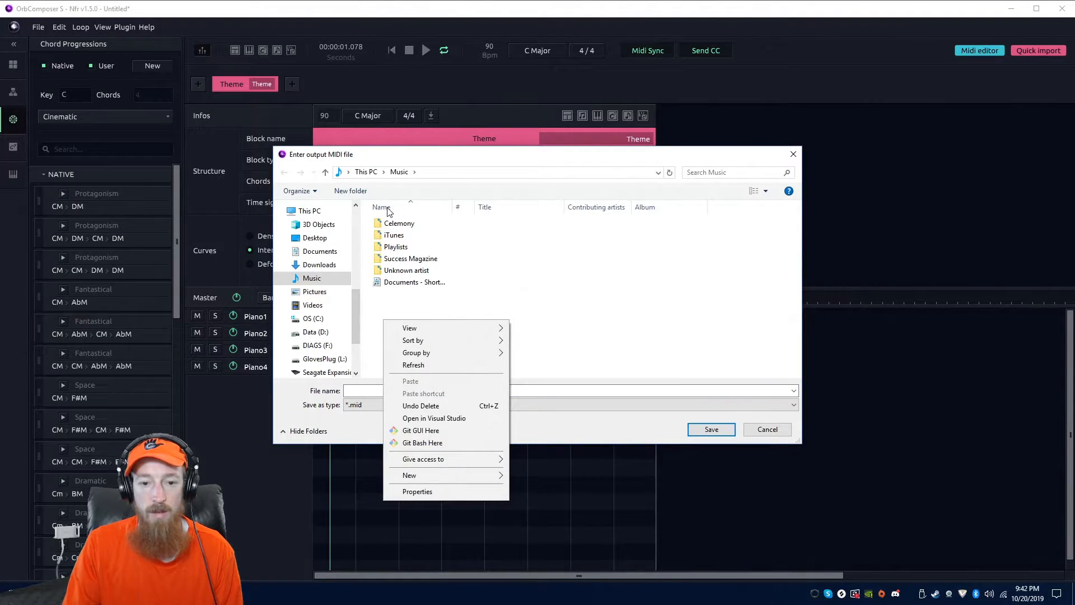
mouse_move(484, 475)
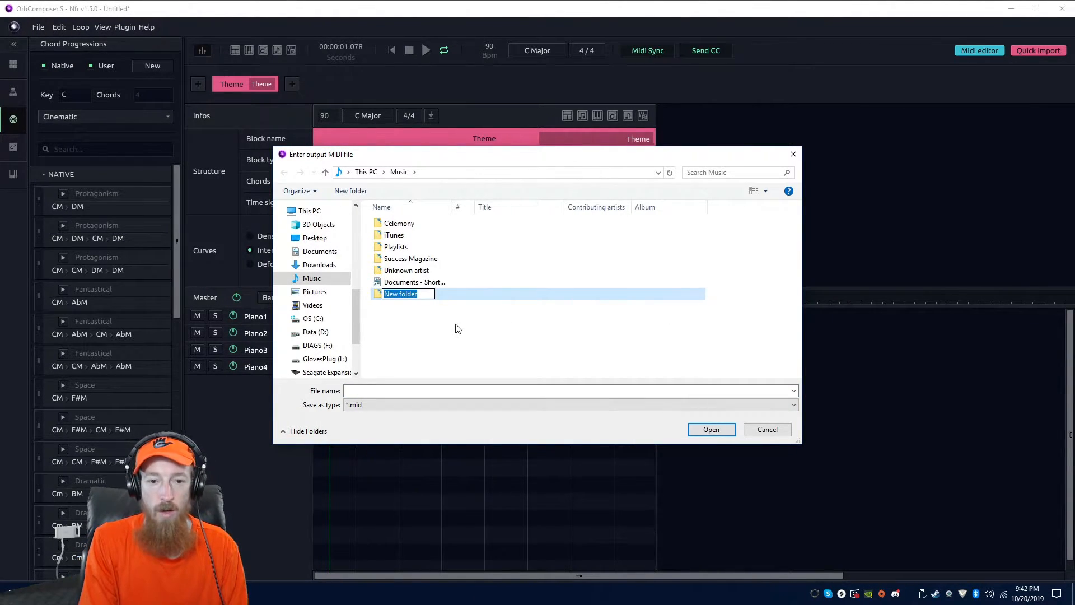
type("Orb Midi")
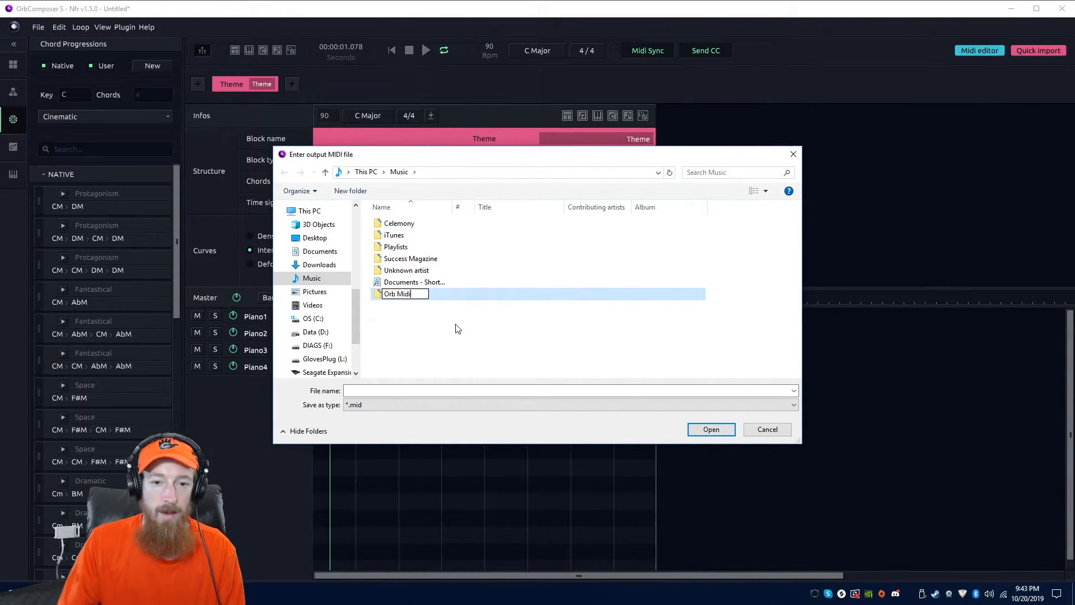
key("Return")
double_click(437, 292)
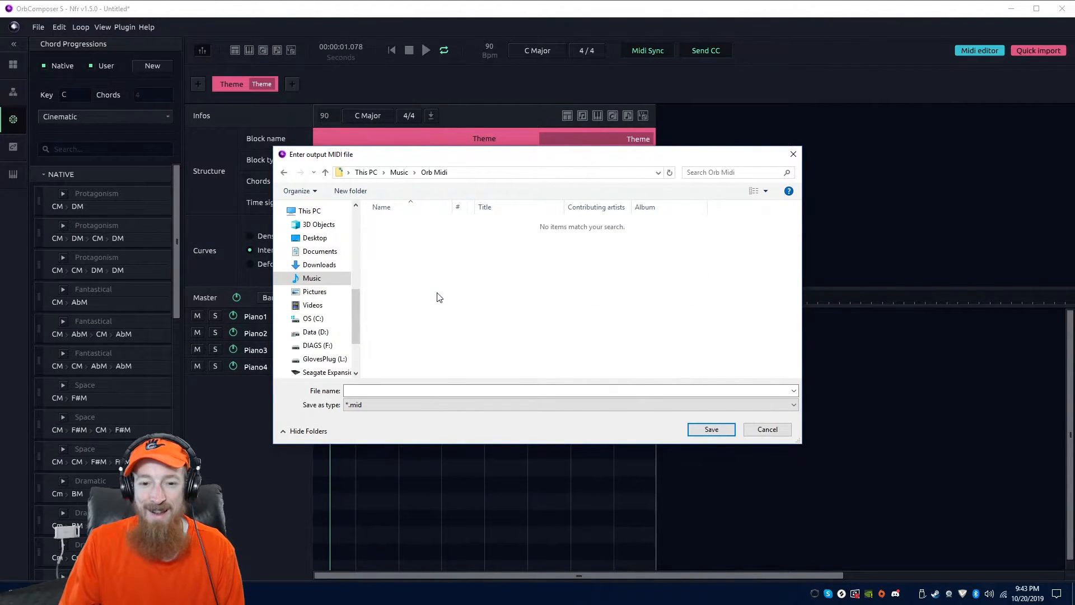
right_click(430, 274)
mouse_move(531, 424)
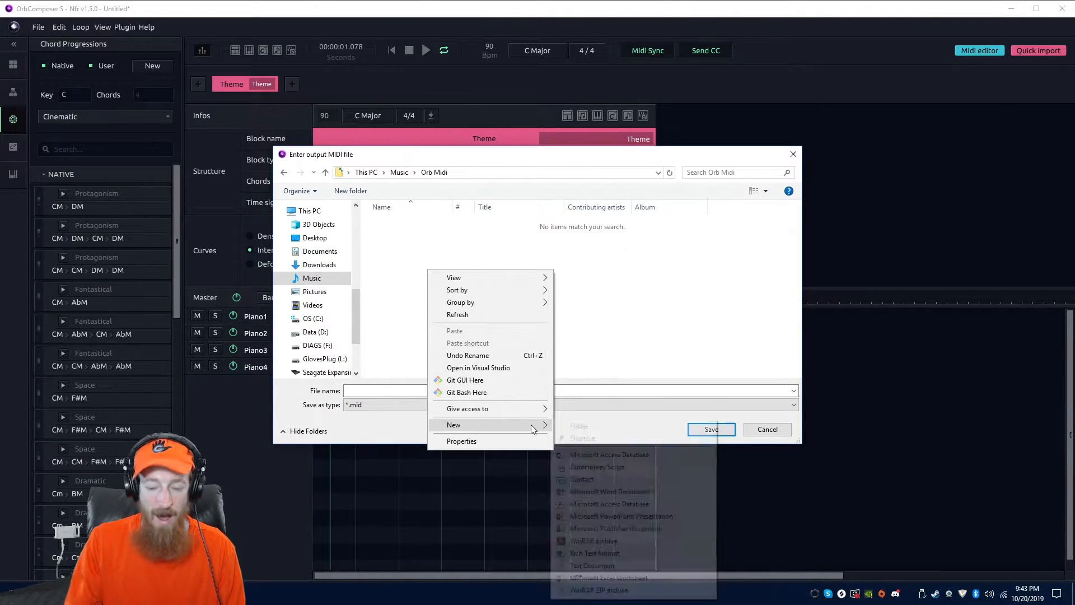
left_click(606, 430)
type("Proje")
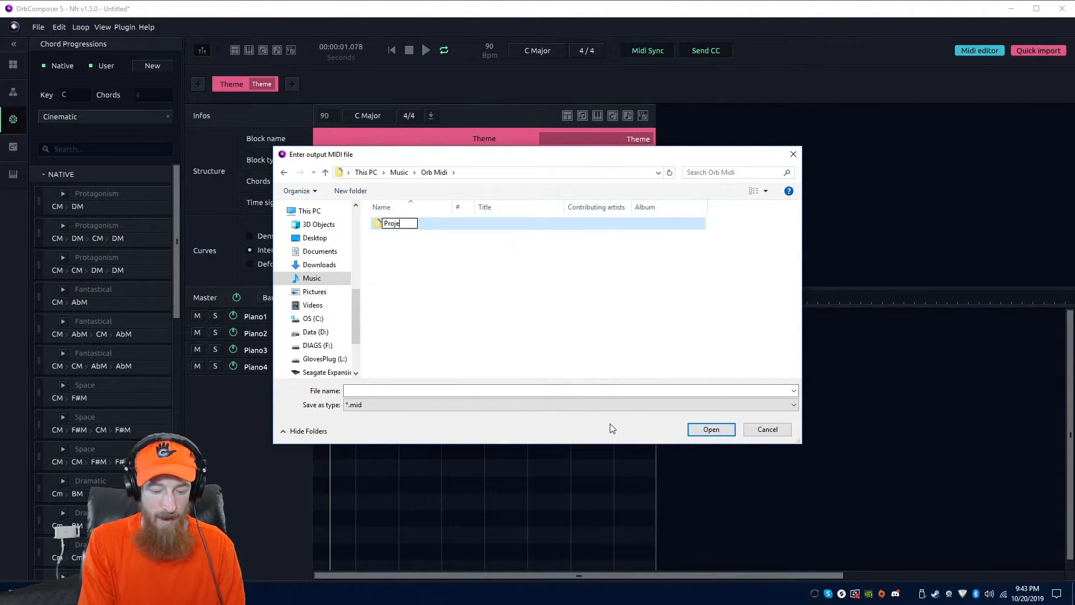
type("ct 5")
key("Return")
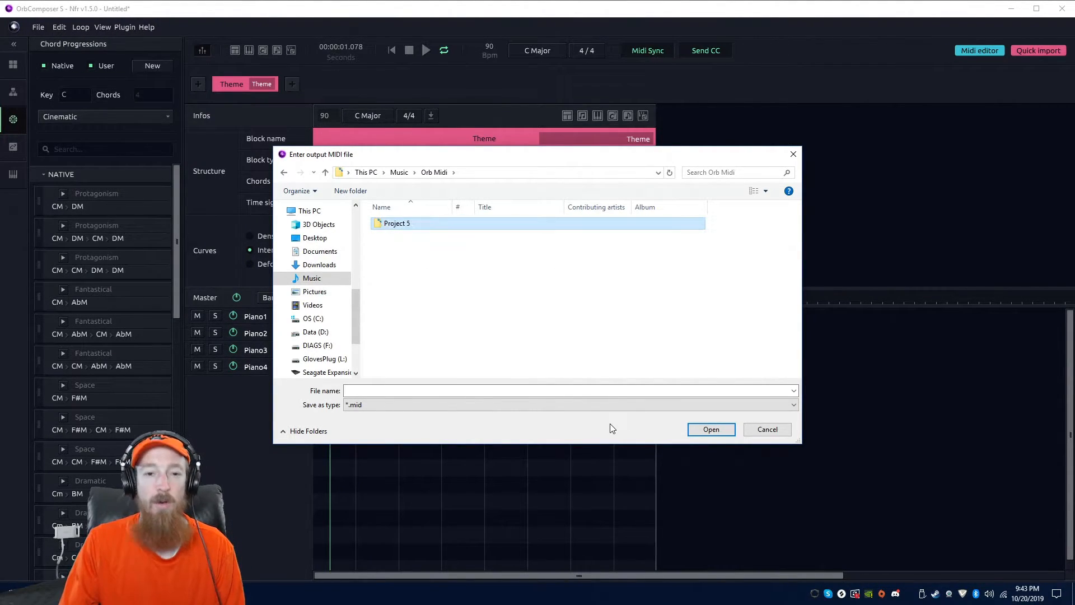
double_click(394, 223)
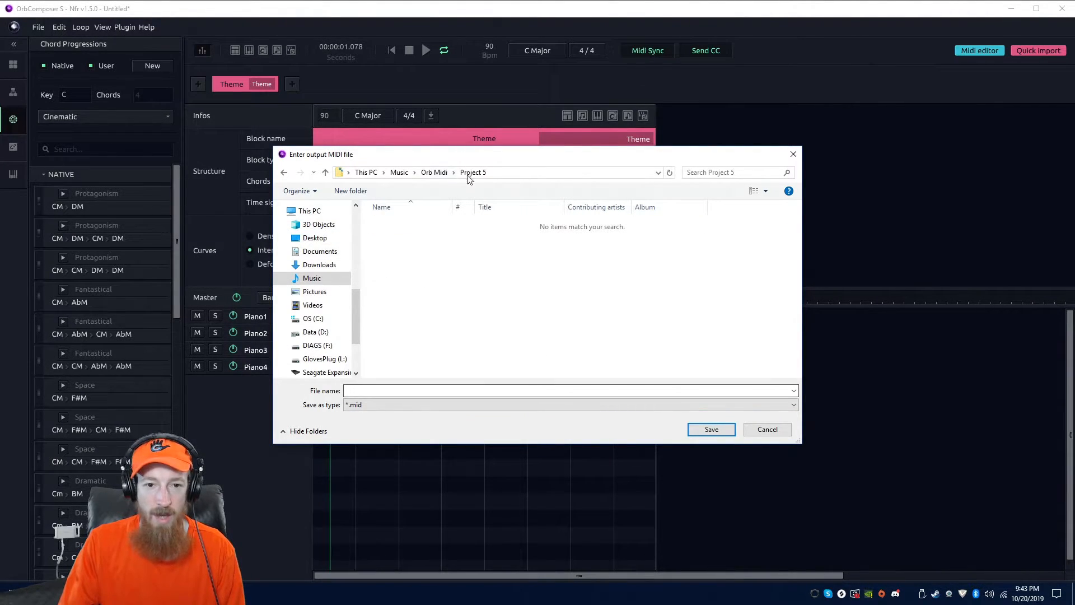
left_click(432, 173)
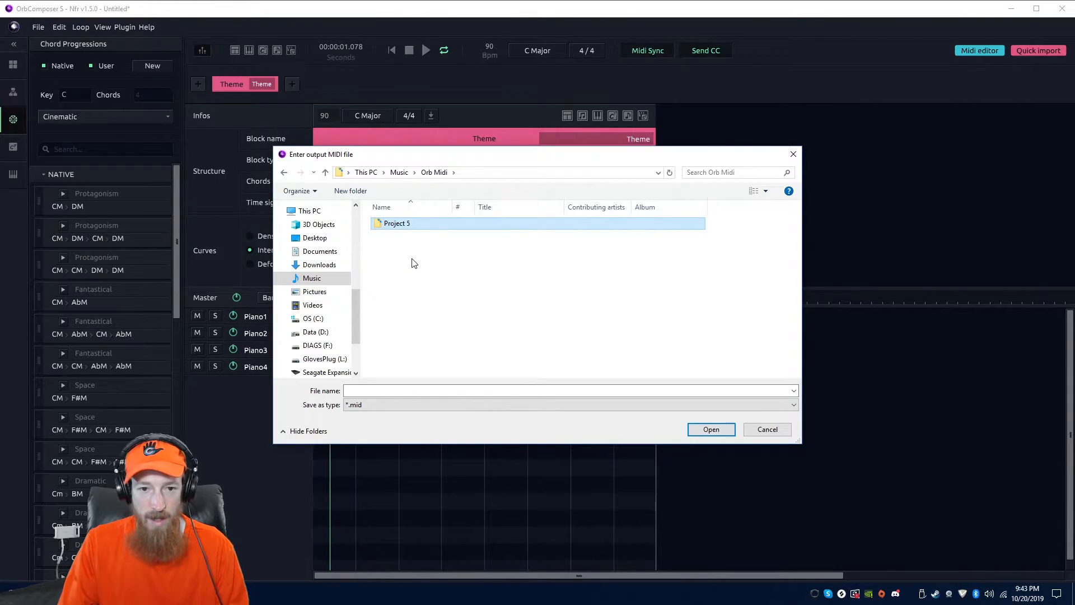
key("Delete")
- Save the MIDI export in the Orb Midi folder under the name "chord progression stuffs"
left_click(392, 391)
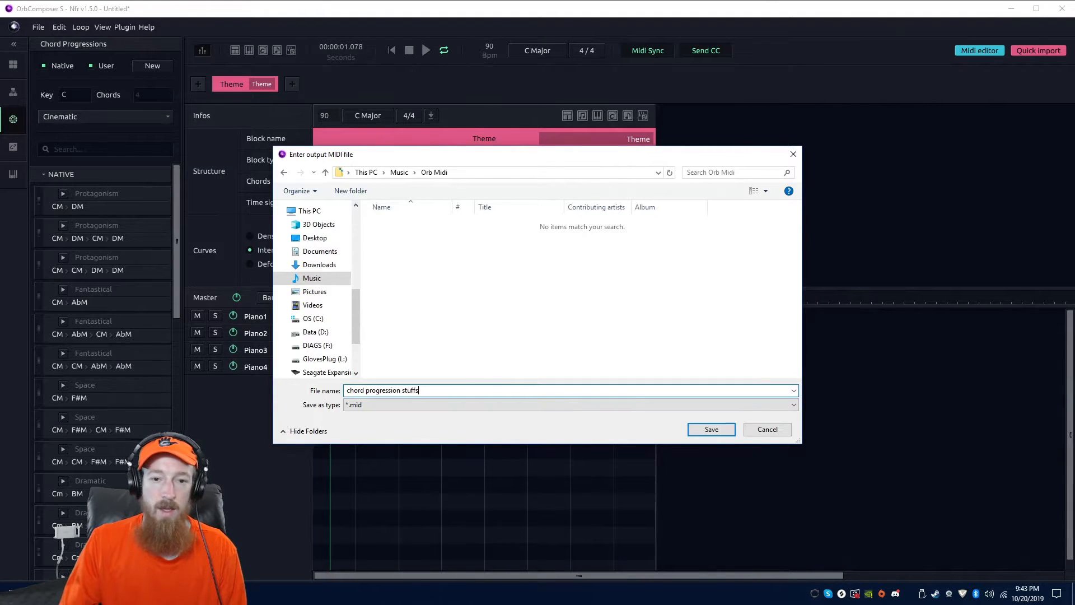
key("Return")
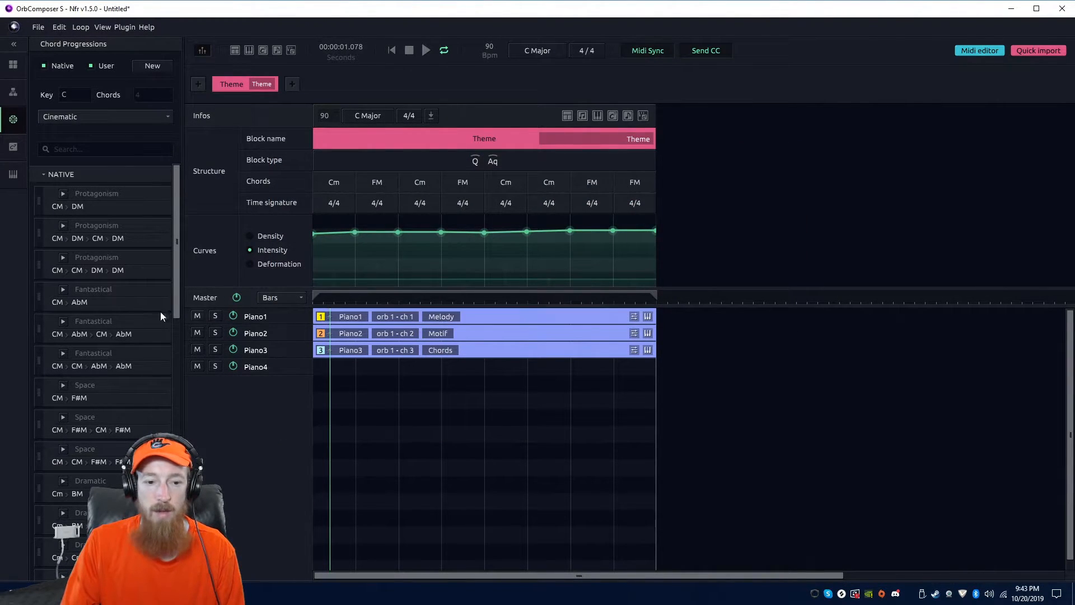
- Switch to FL Studio and start a MIDI file import without saving the changes to untitled.flp
key("alt+Tab")
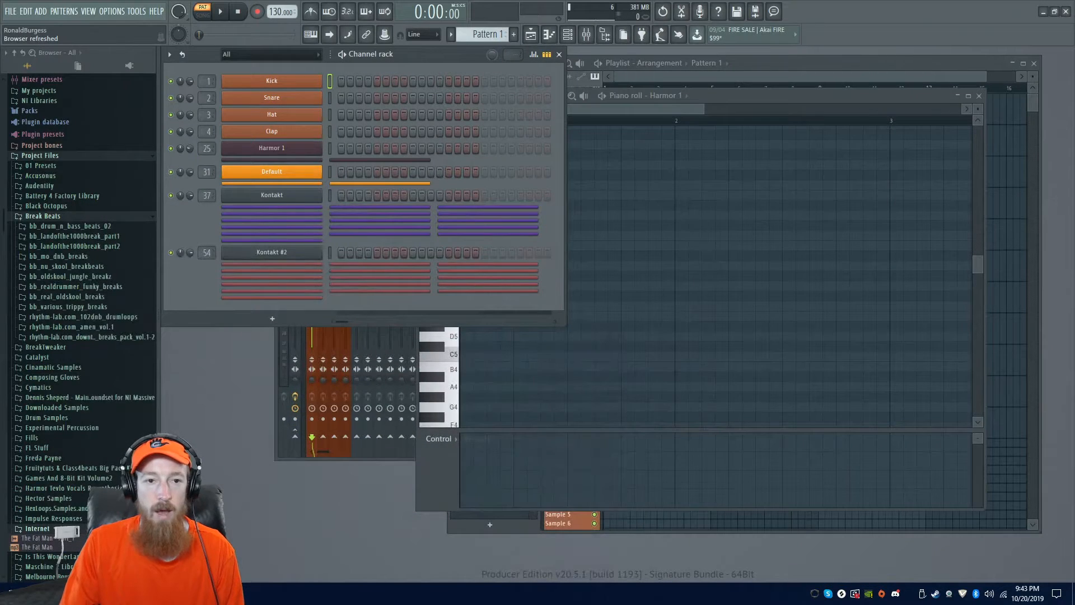
left_click(10, 11)
mouse_move(85, 94)
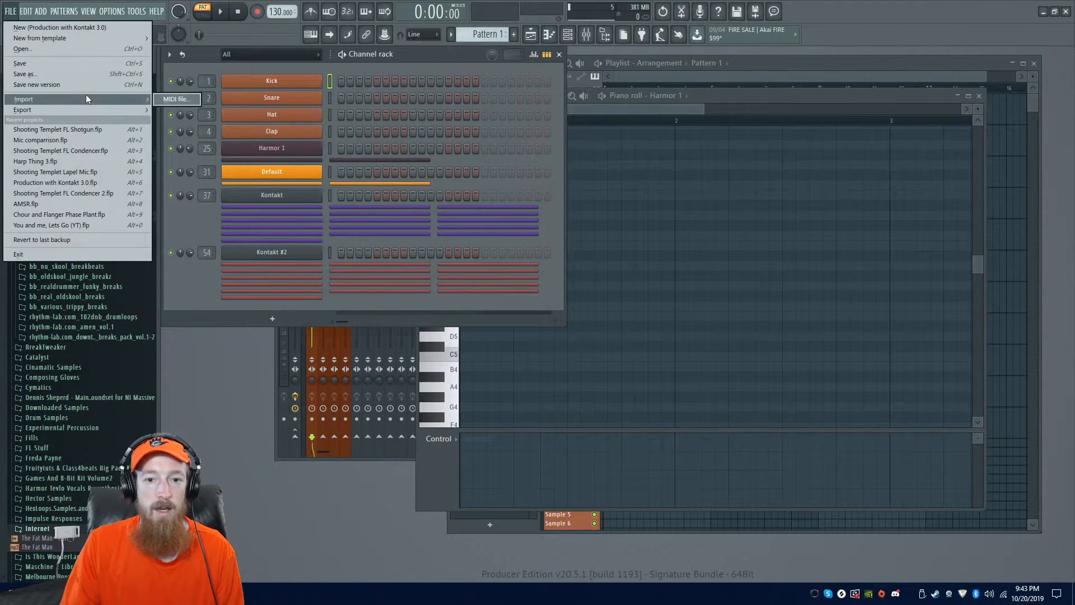
left_click(160, 99)
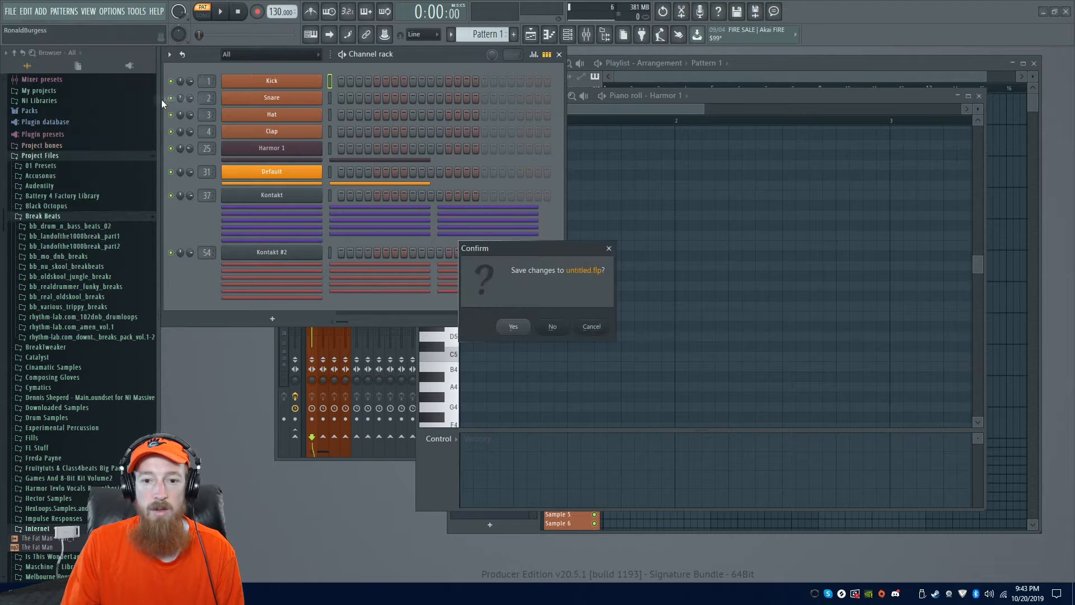
left_click(554, 326)
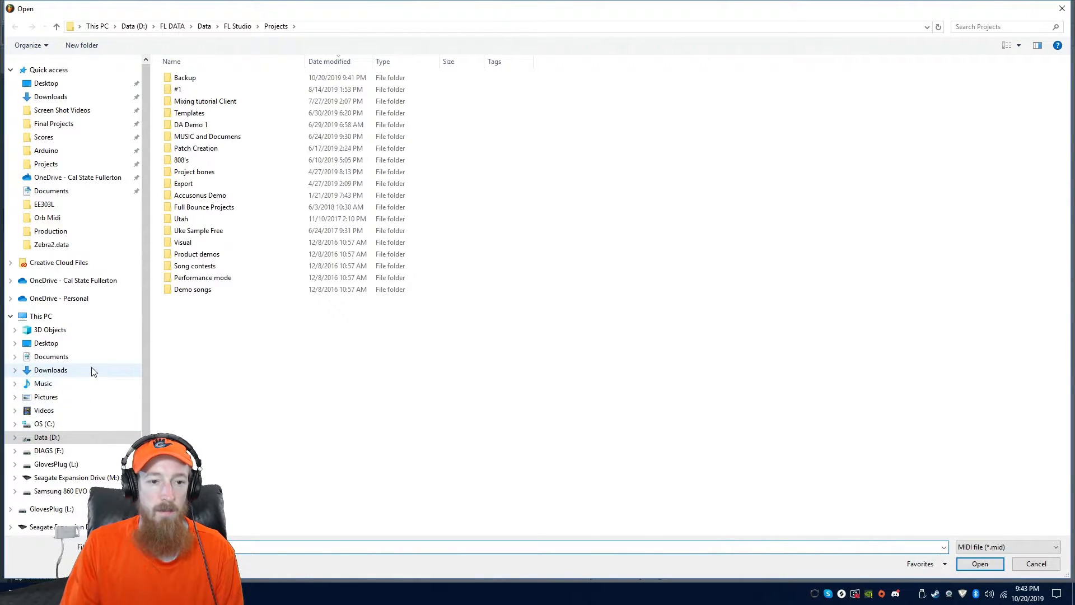
- Open the chord progression stuffs MIDI file from its export folder inside Music > Orb Midi
left_click(92, 387)
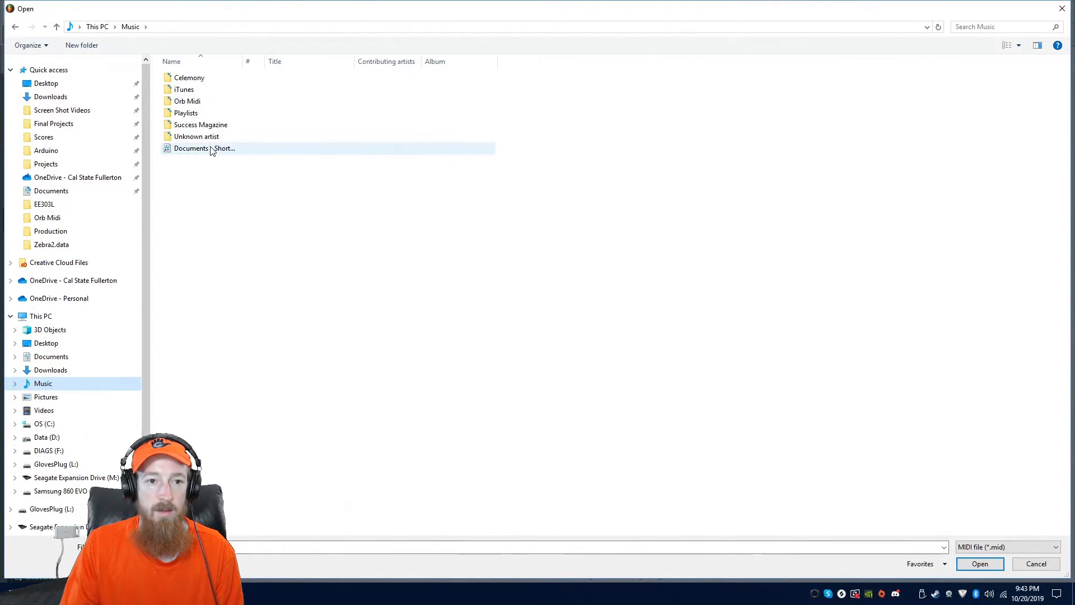
double_click(188, 101)
double_click(192, 82)
left_click(202, 90)
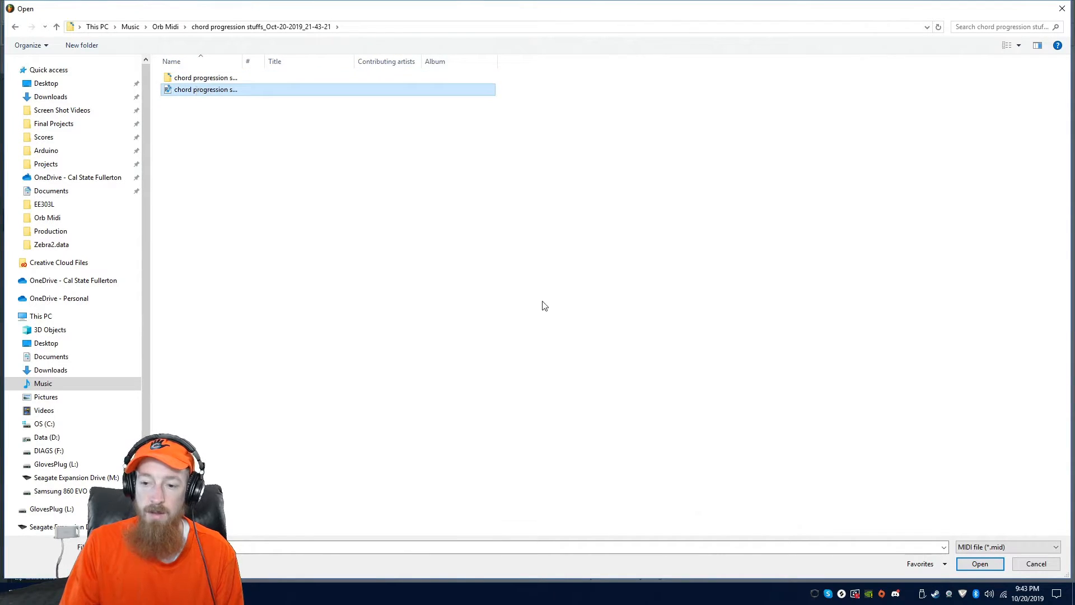
left_click(980, 564)
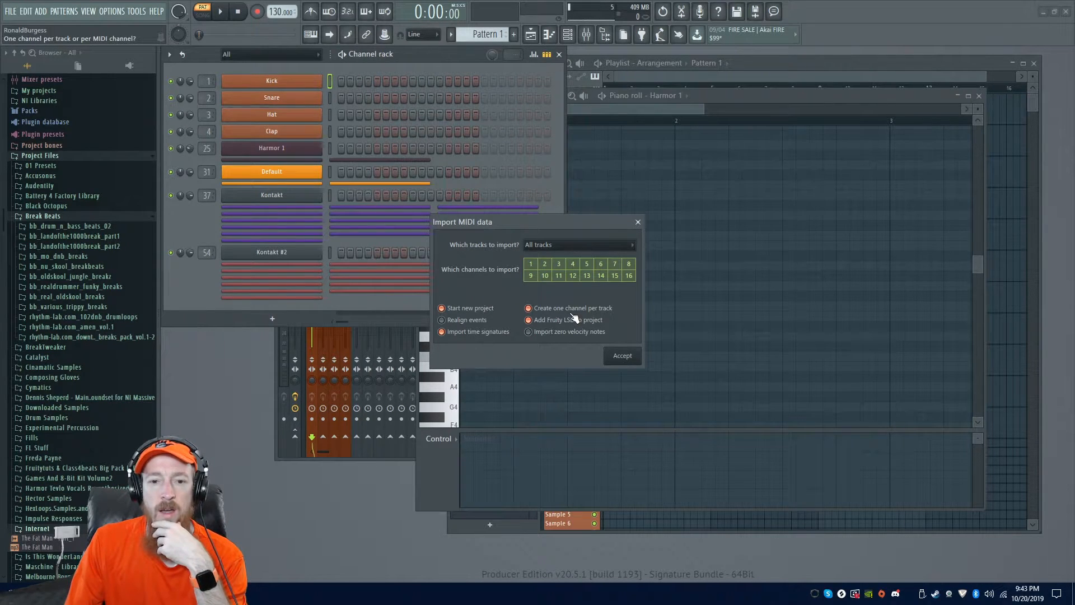
- Import all MIDI tracks into the current project instead of a new one, and close the three piano MIDI out windows
left_click(482, 308)
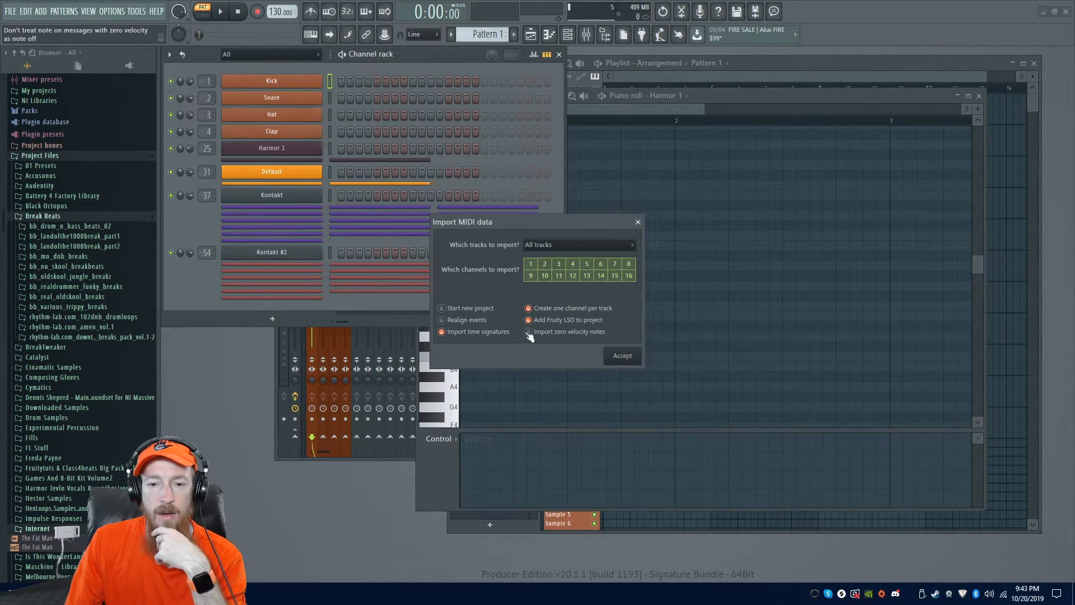
left_click(629, 356)
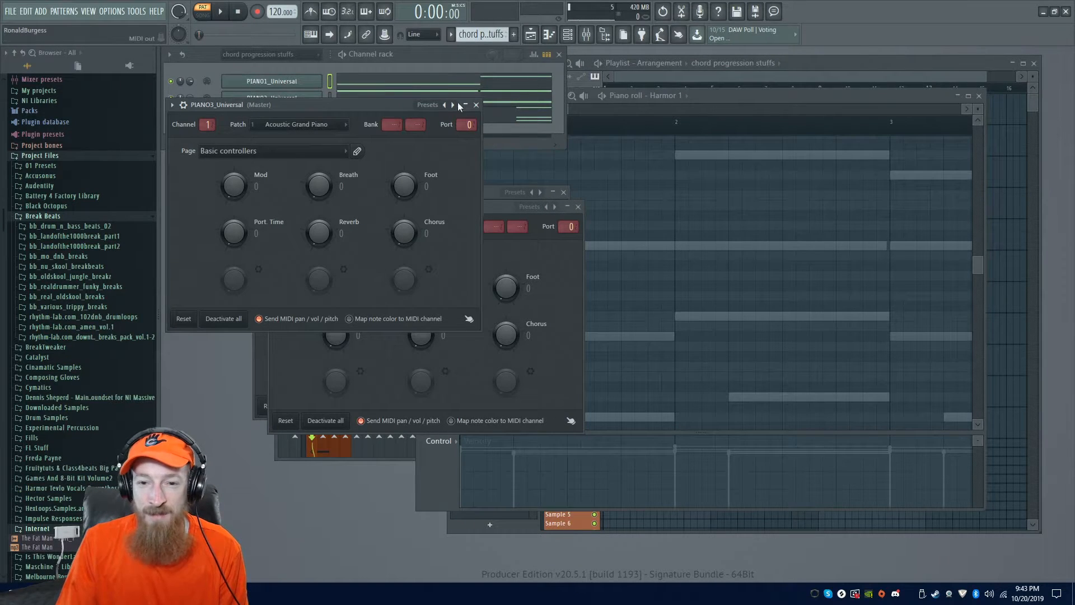
left_click(476, 106)
left_click(578, 207)
left_click(563, 192)
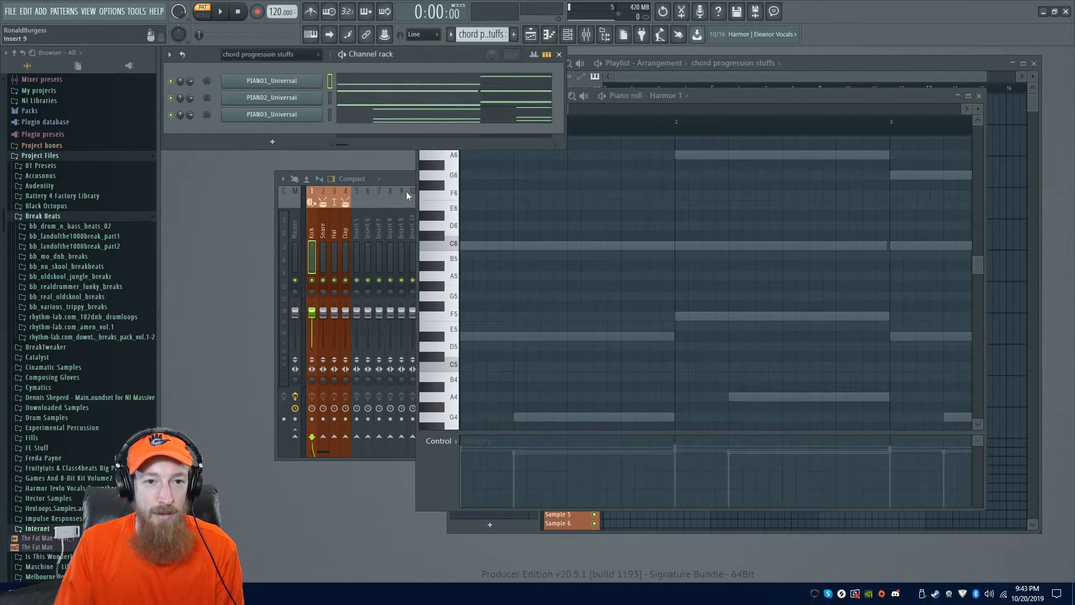
- Play the imported pattern briefly, and set the Channel rack to display all channels
left_click(220, 12)
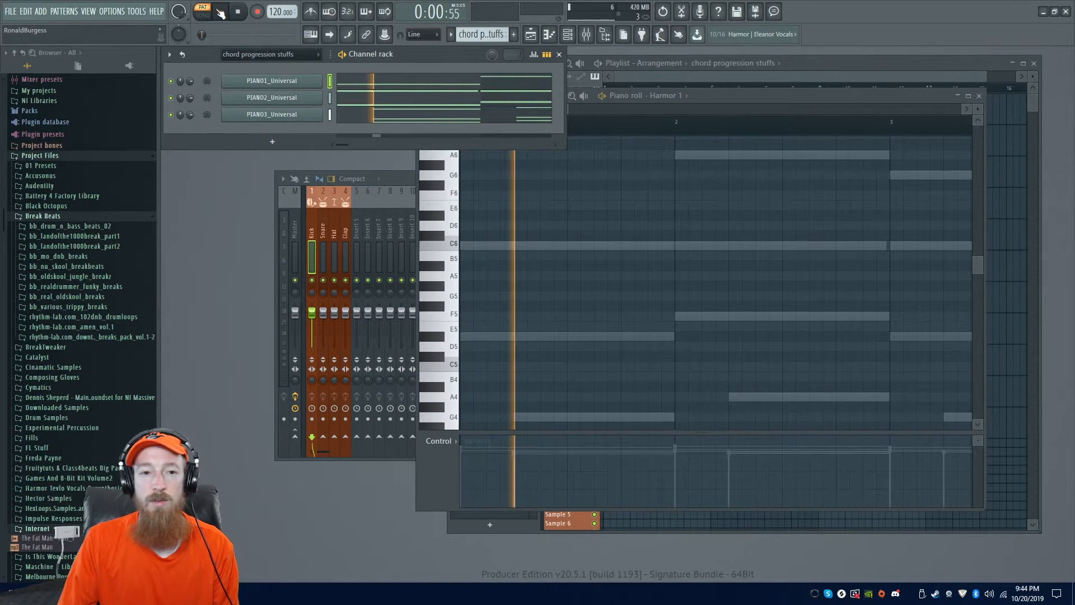
left_click(318, 54)
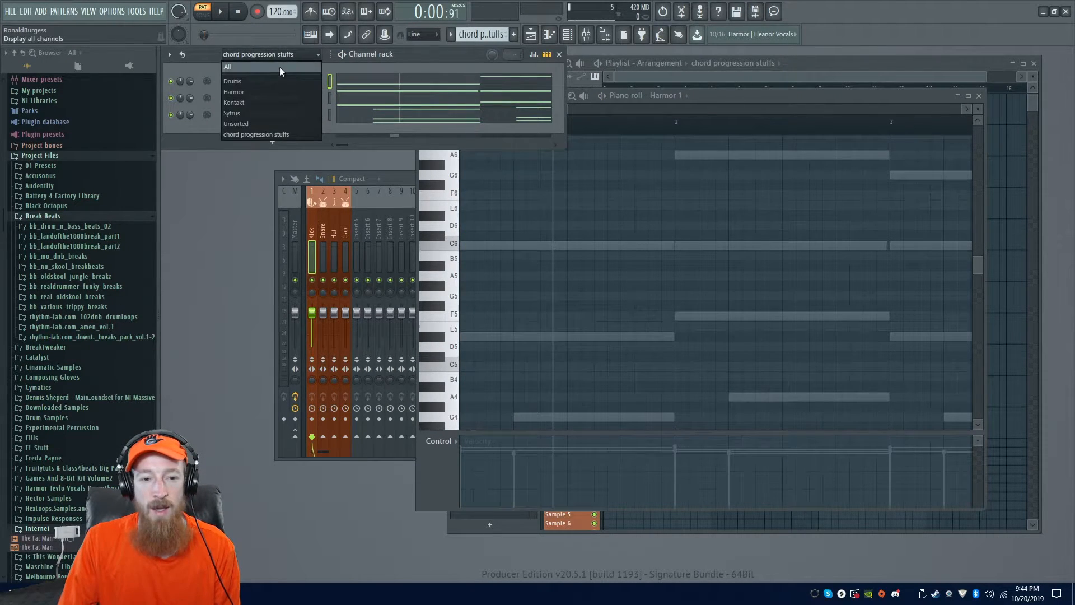
left_click(280, 66)
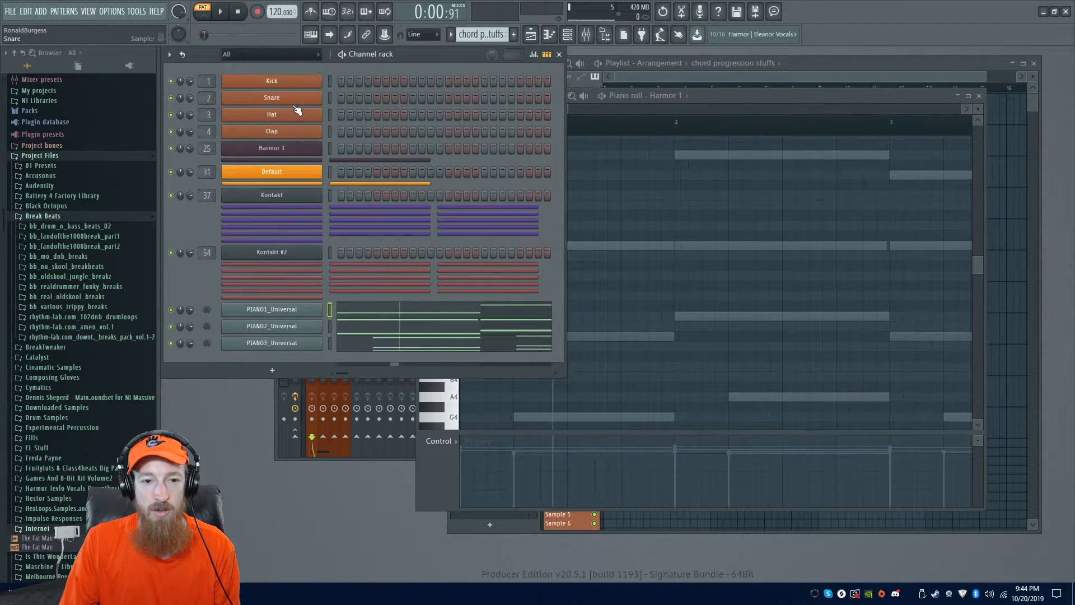
- Open the first Kontakt channel, search its libraries for "albi", and open the Albion One Orchestra folder of Albion ONE
left_click(297, 202)
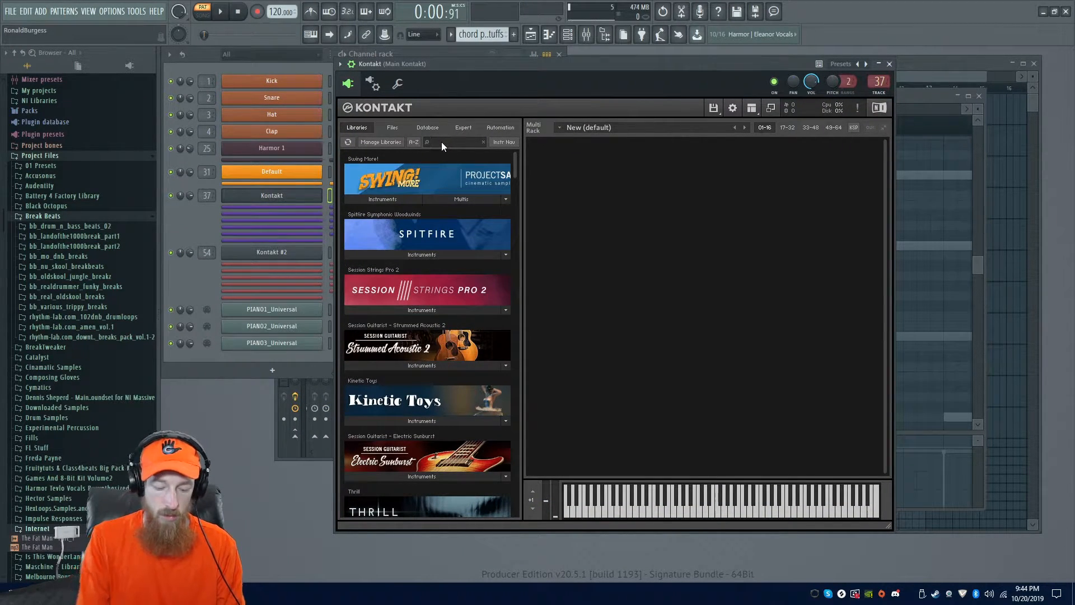
type("albi")
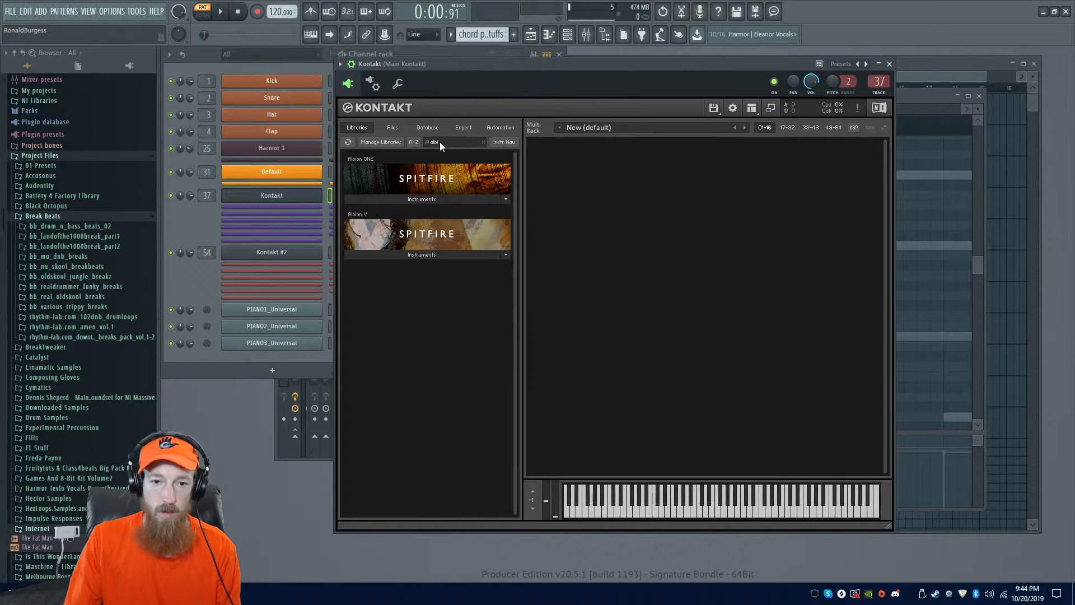
left_click(435, 200)
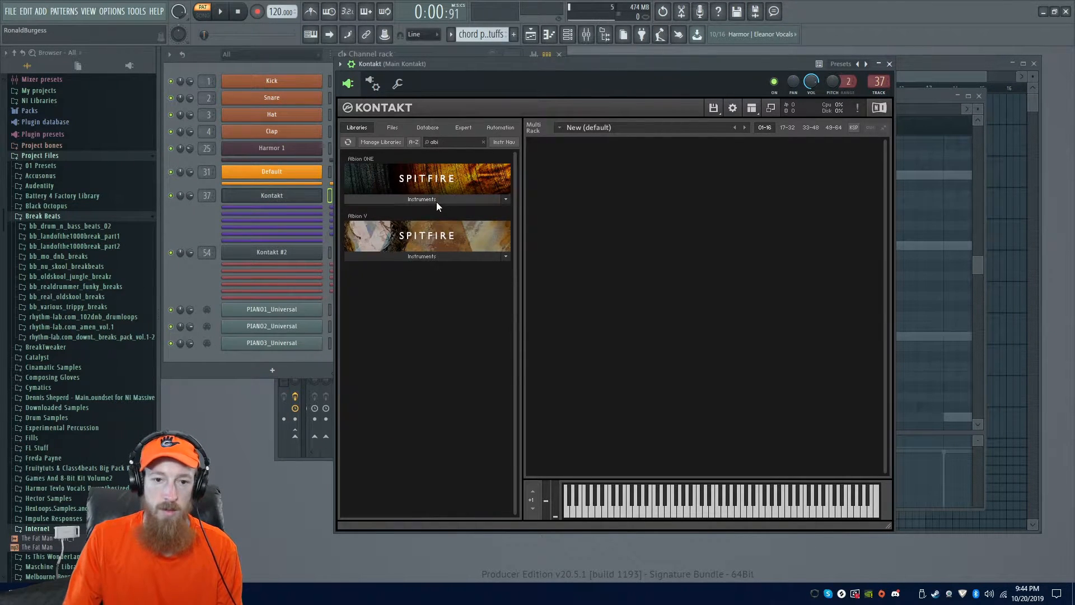
double_click(411, 214)
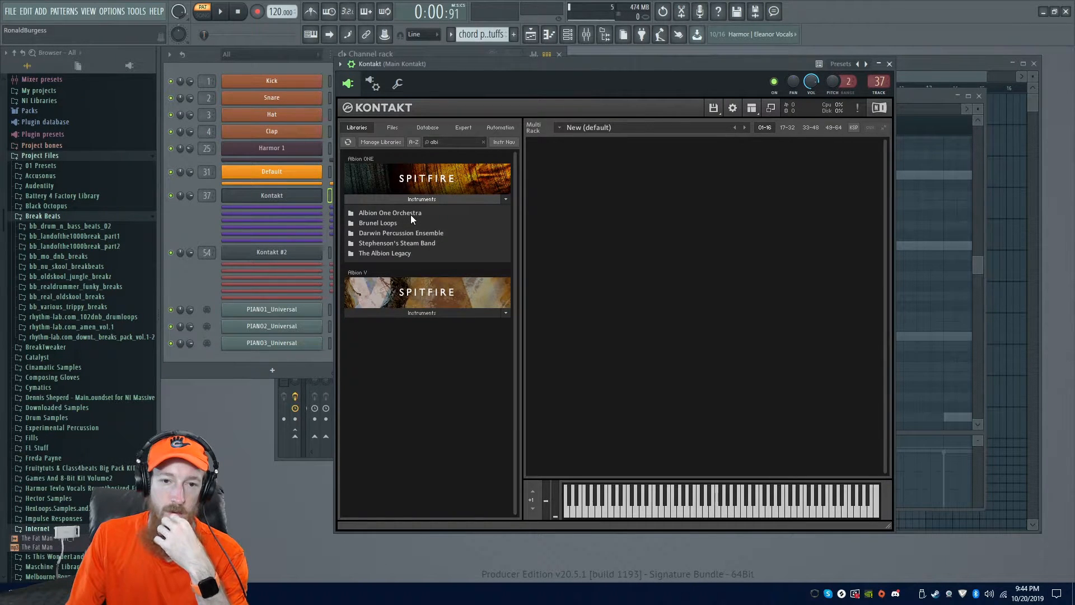
double_click(411, 214)
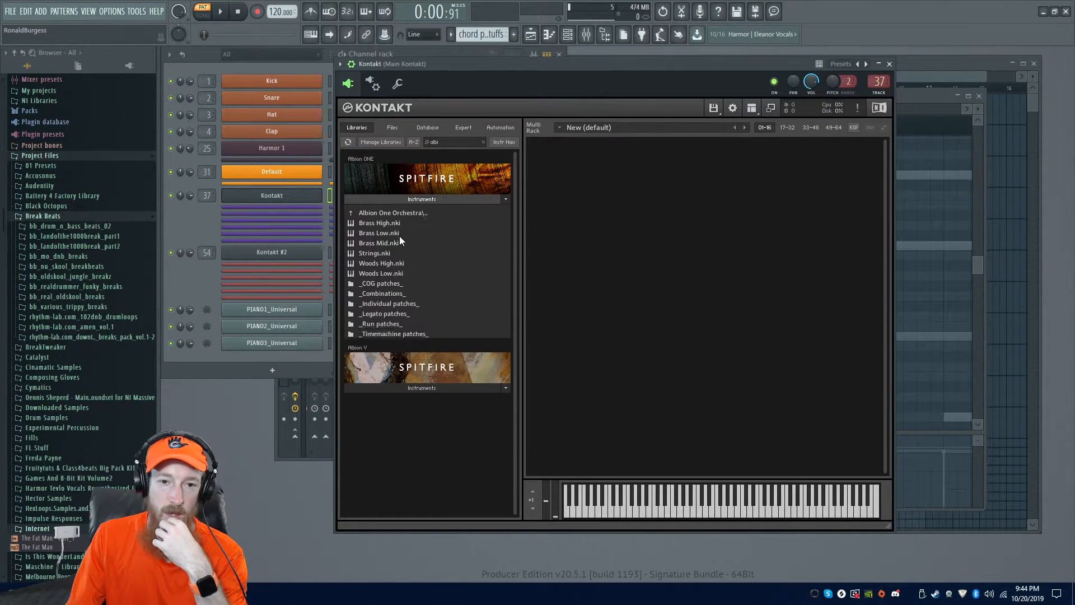
- Load the Strings.nki instrument into Kontakt's rack, and move the Kontakt window to uncover more of the Channel rack
left_click(384, 253)
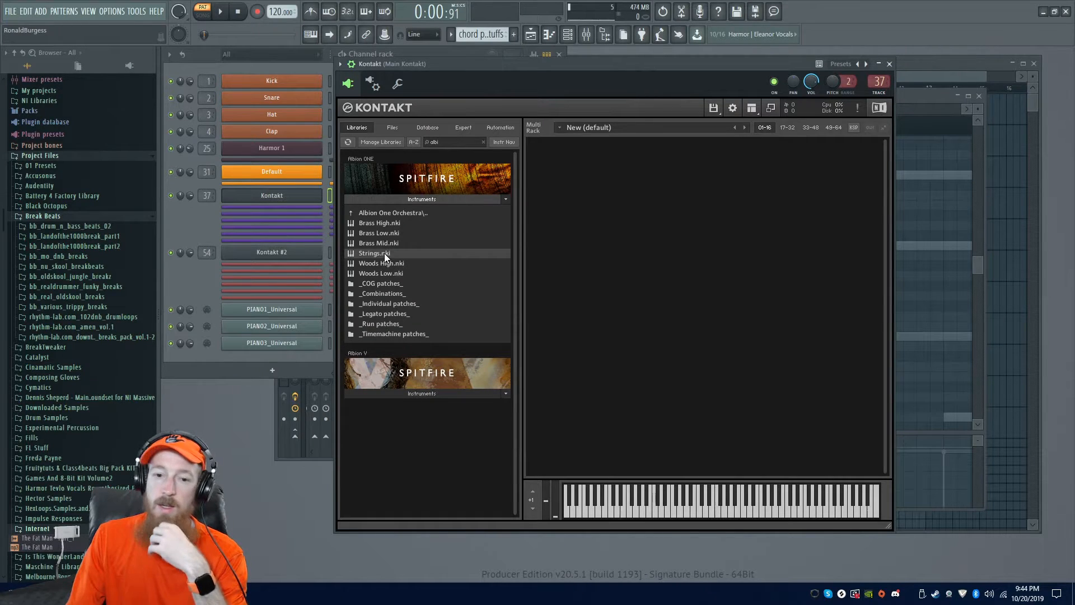
double_click(463, 256)
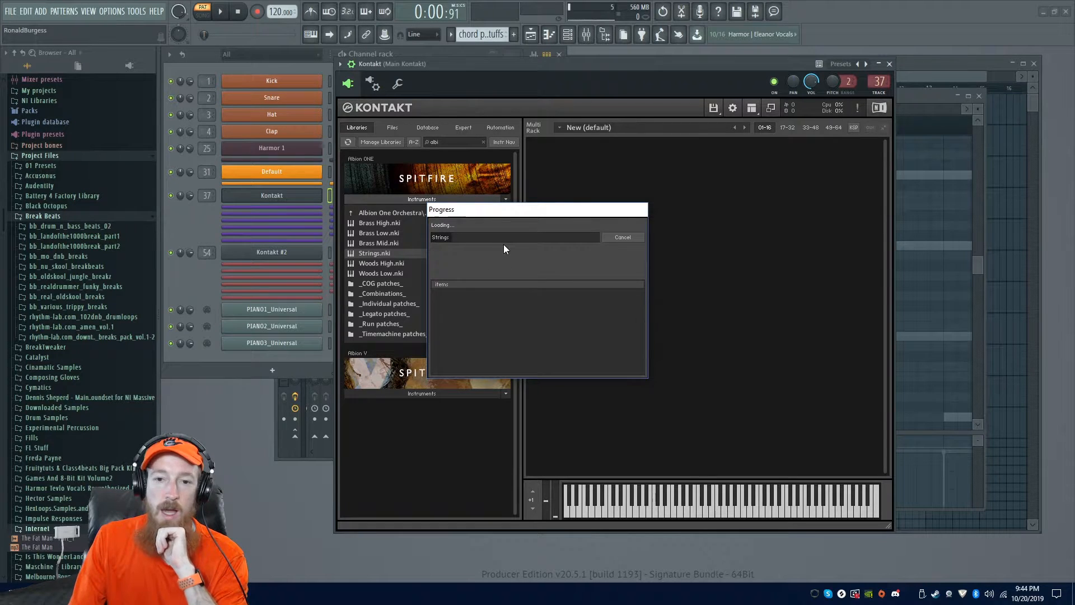
left_click_drag(527, 217, 721, 183)
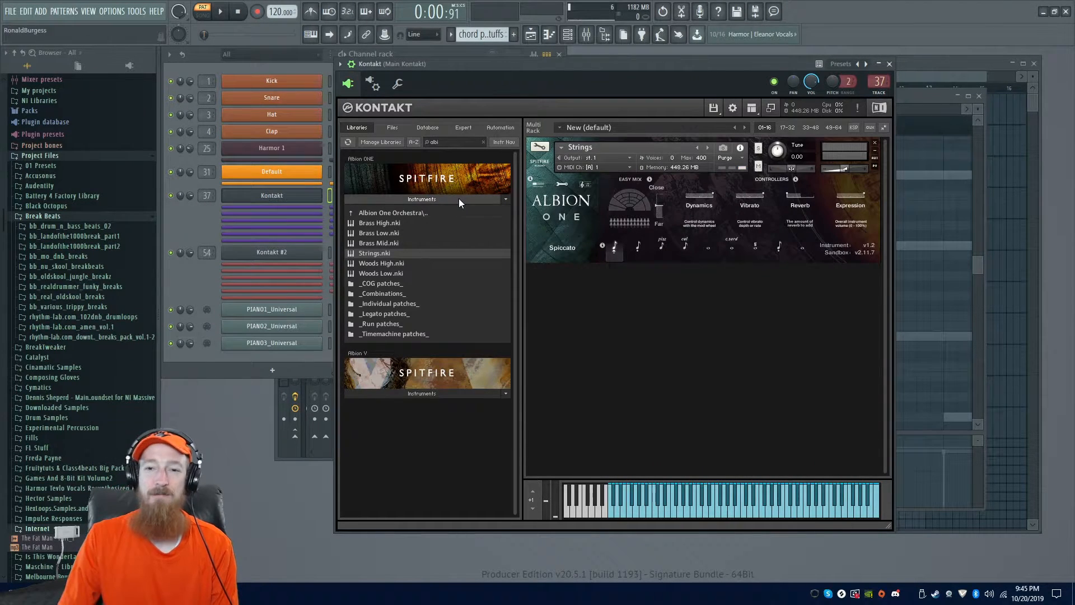
left_click_drag(636, 64, 672, 66)
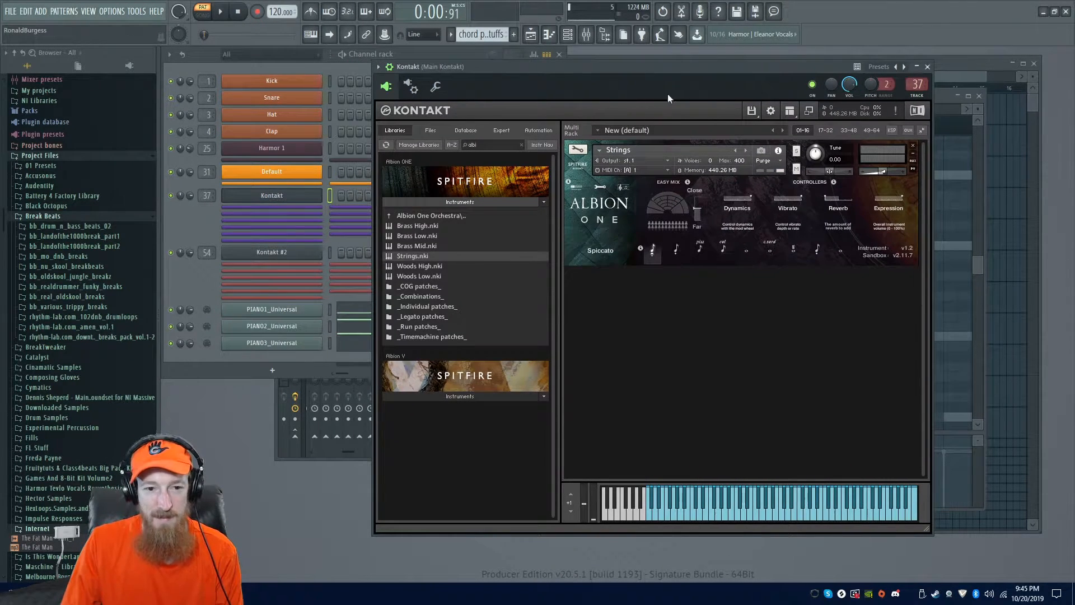
- Examine the notes of the PIANO1_Universal channel in the piano roll, and close it to return to the Playlist
left_click(171, 289)
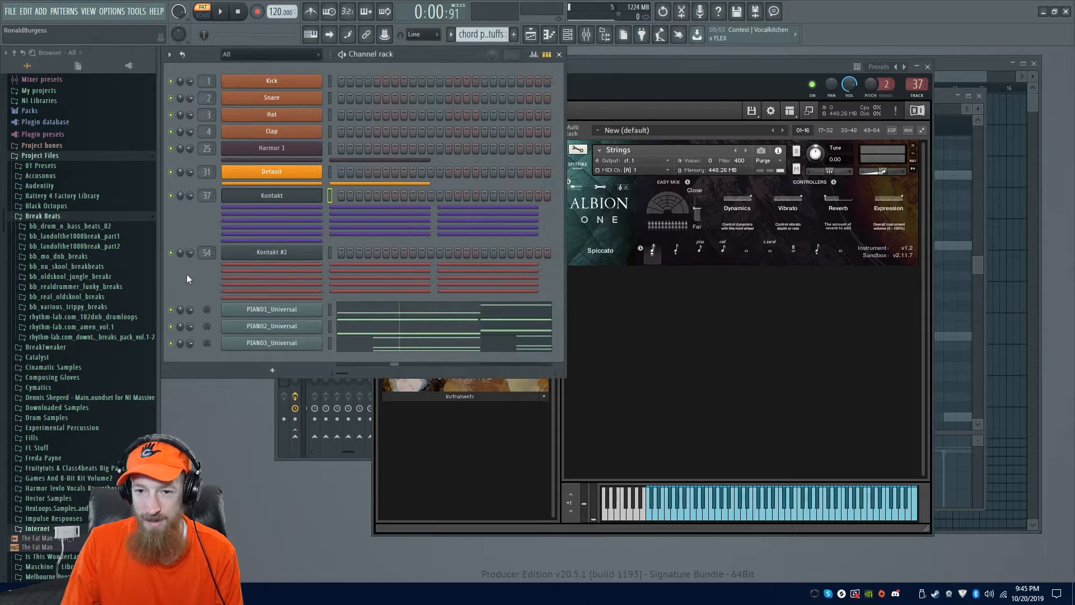
left_click(401, 314)
scroll(538, 170, "up", 3)
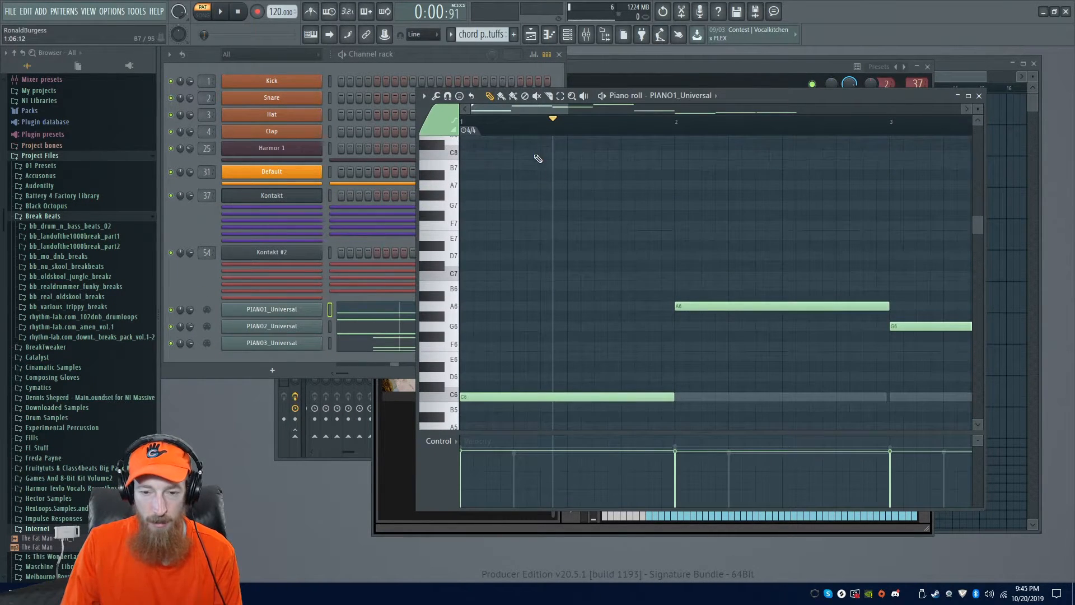
scroll(627, 257, "down", 3)
scroll(605, 261, "down", 2, "ctrl")
scroll(603, 267, "down", 3, "ctrl")
scroll(600, 254, "down", 1)
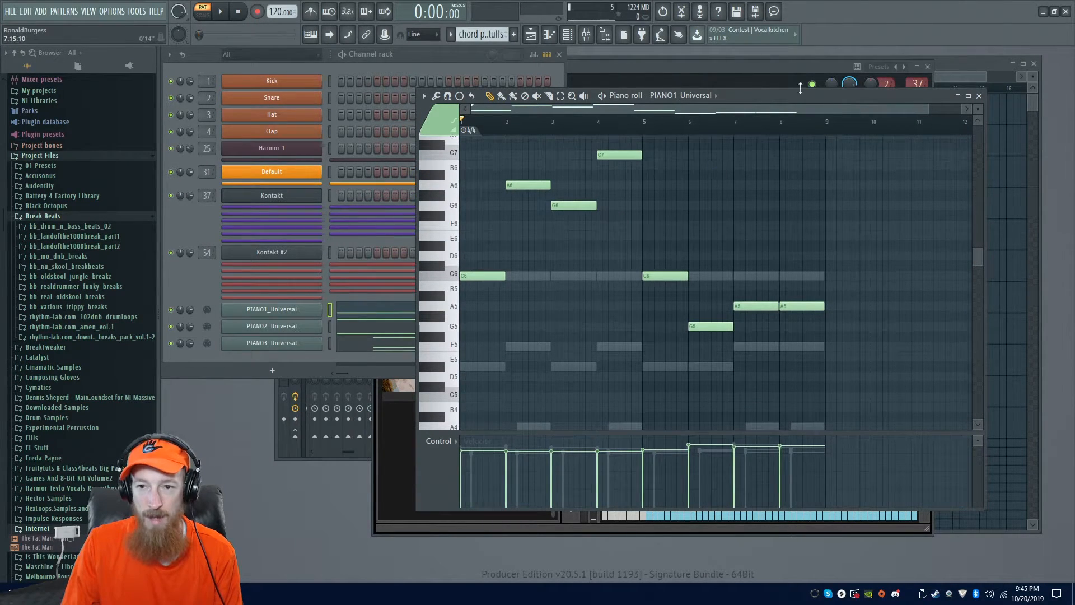
left_click(972, 61)
left_click(644, 99)
left_click_drag(680, 108, 640, 108)
- Cut the notes from the PIANO1_Universal channel and paste them into the Kontakt 1 channel
left_click(197, 290)
right_click(280, 311)
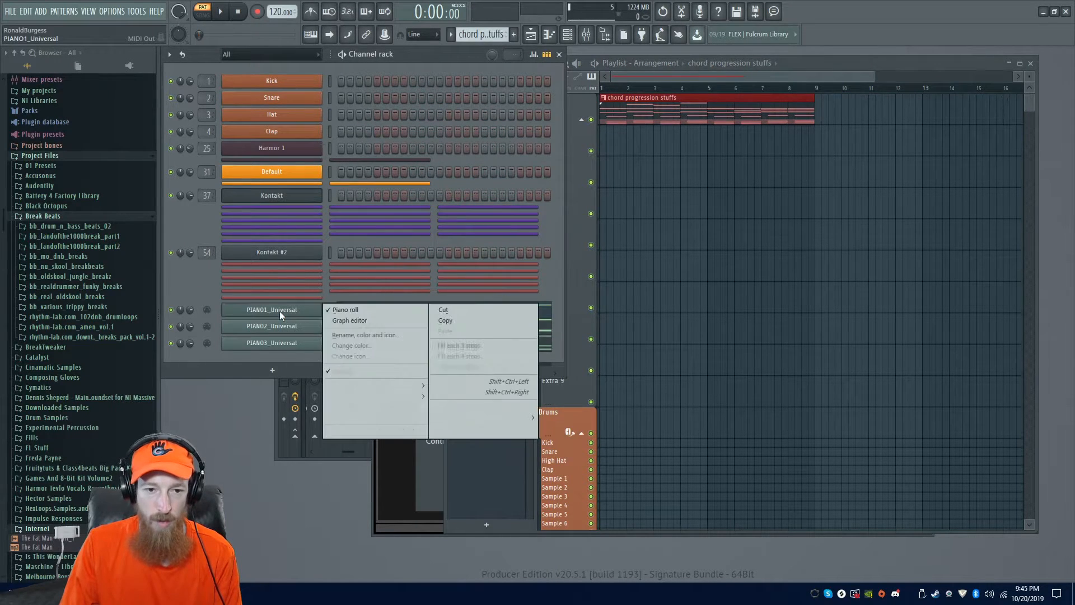
left_click(459, 309)
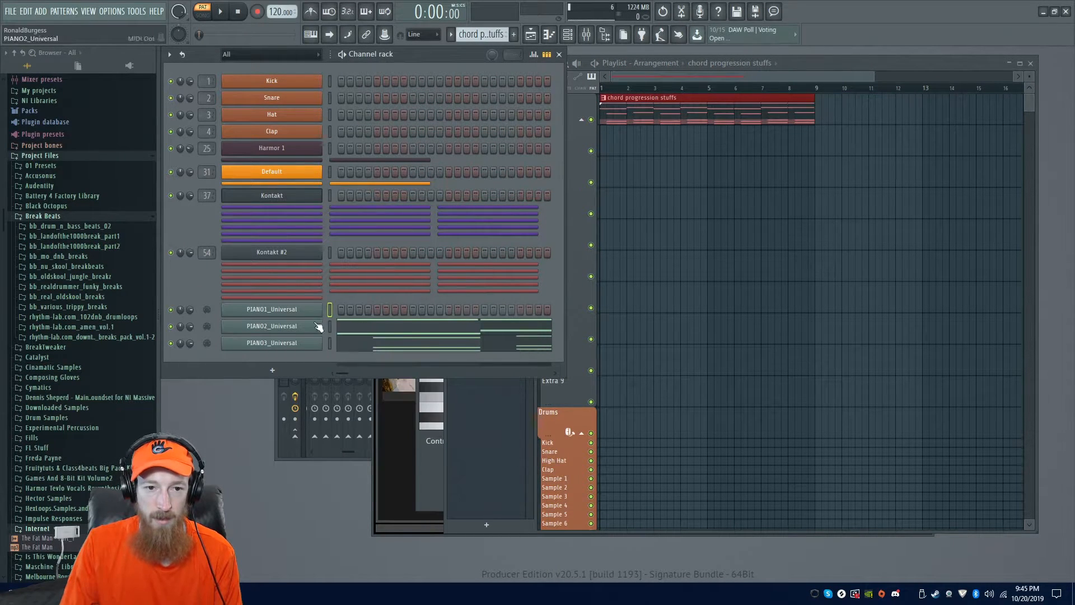
right_click(313, 211)
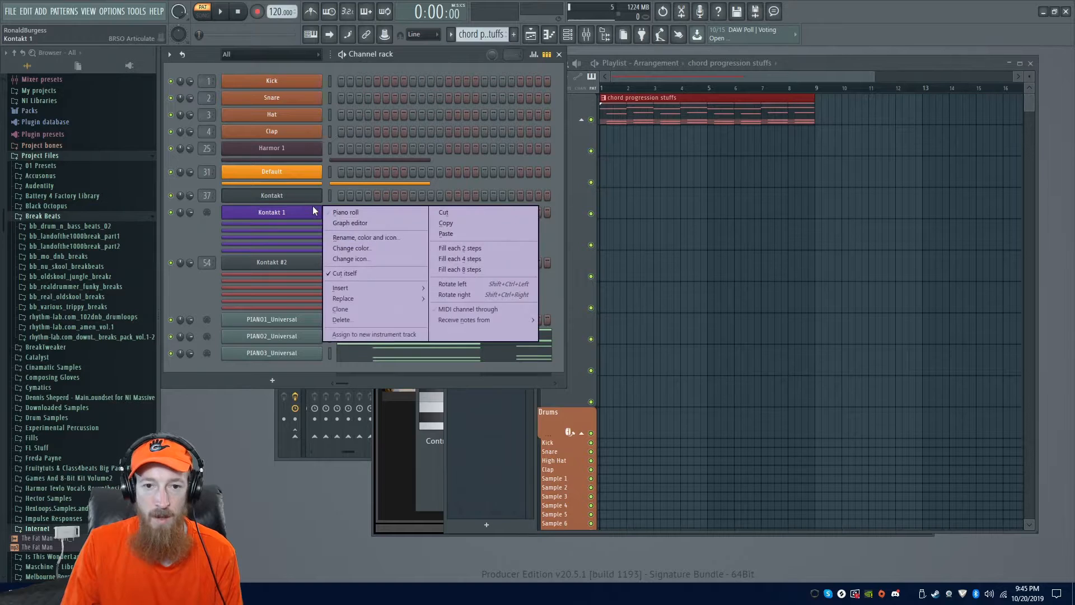
left_click(448, 234)
left_click(679, 73)
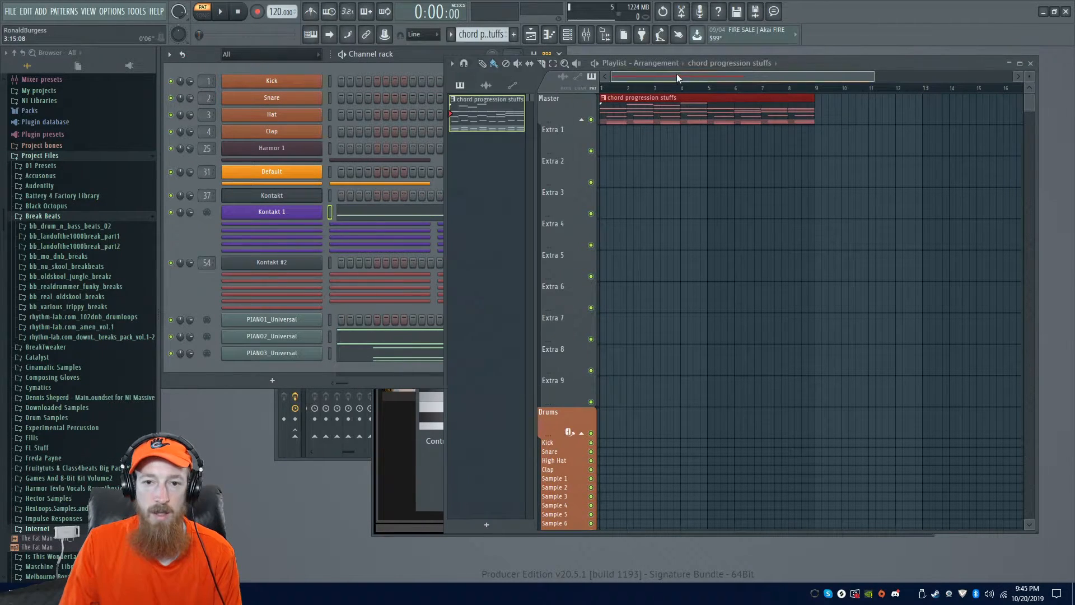
- Set the Albion ONE Strings articulation to Long, and play the arrangement briefly in song mode
left_click(317, 213)
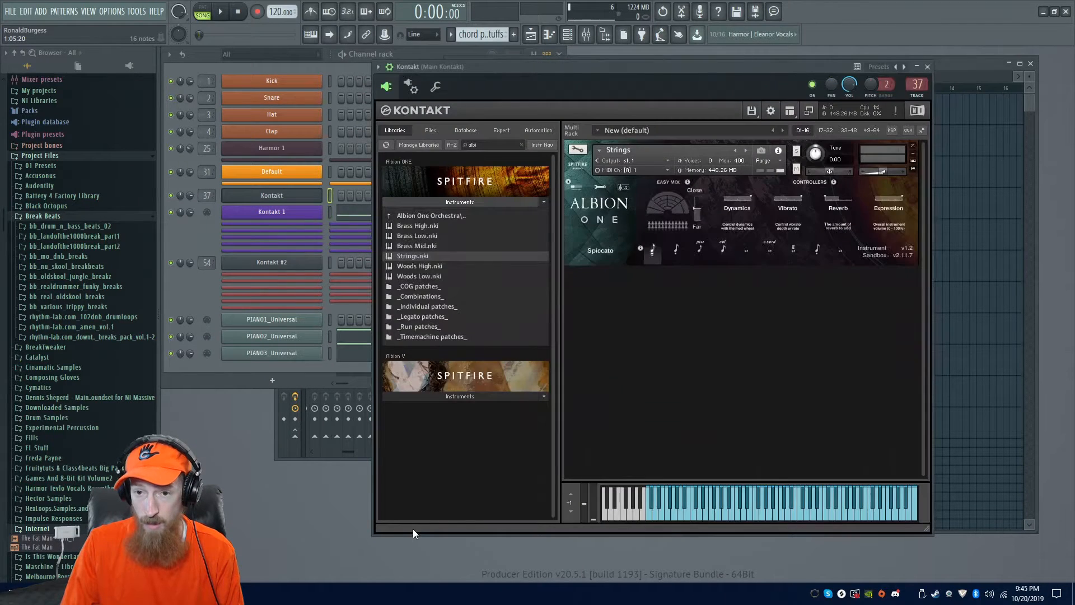
left_click(747, 251)
left_click(970, 65)
key("space")
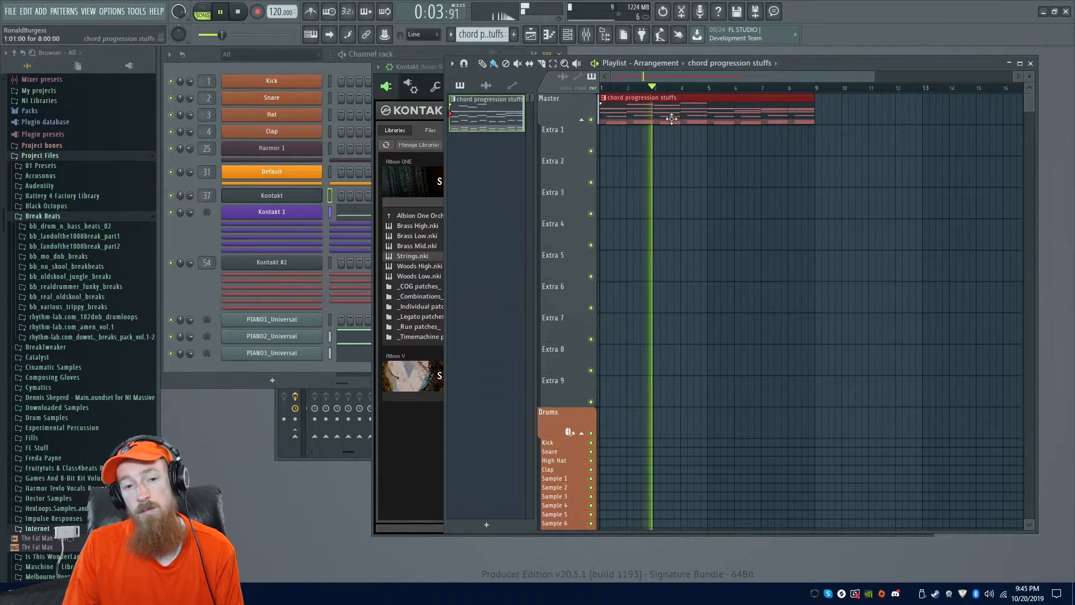
key("space")
- Cut the notes from the PIANO2_Universal channel and paste them into the Kontakt 1 #2 channel
left_click(213, 287)
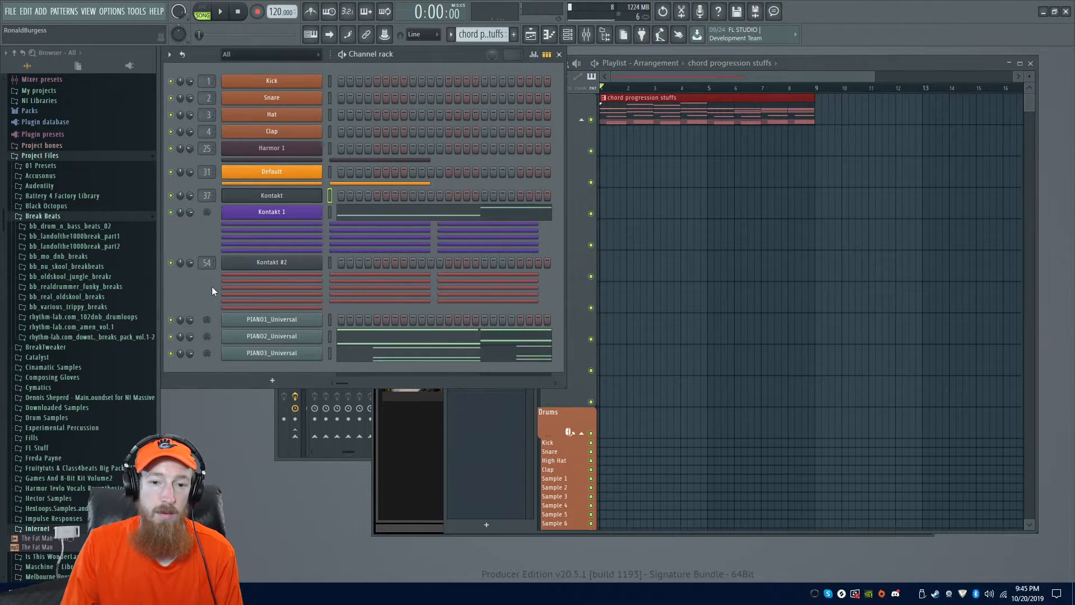
right_click(322, 335)
mouse_move(421, 335)
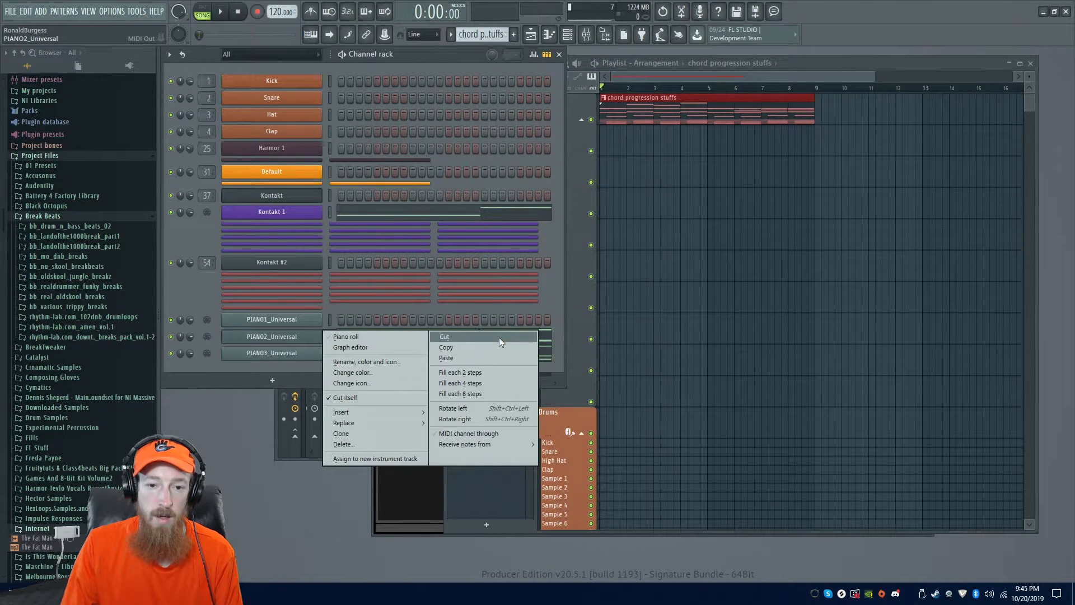
left_click(458, 338)
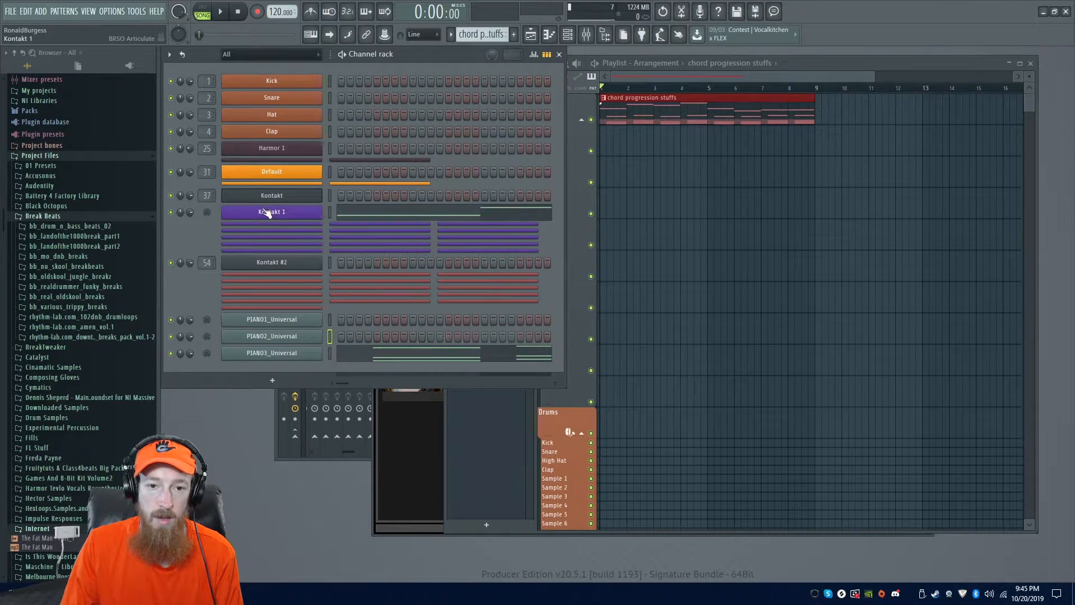
left_click_drag(265, 209, 289, 229)
right_click(289, 228)
left_click(441, 249)
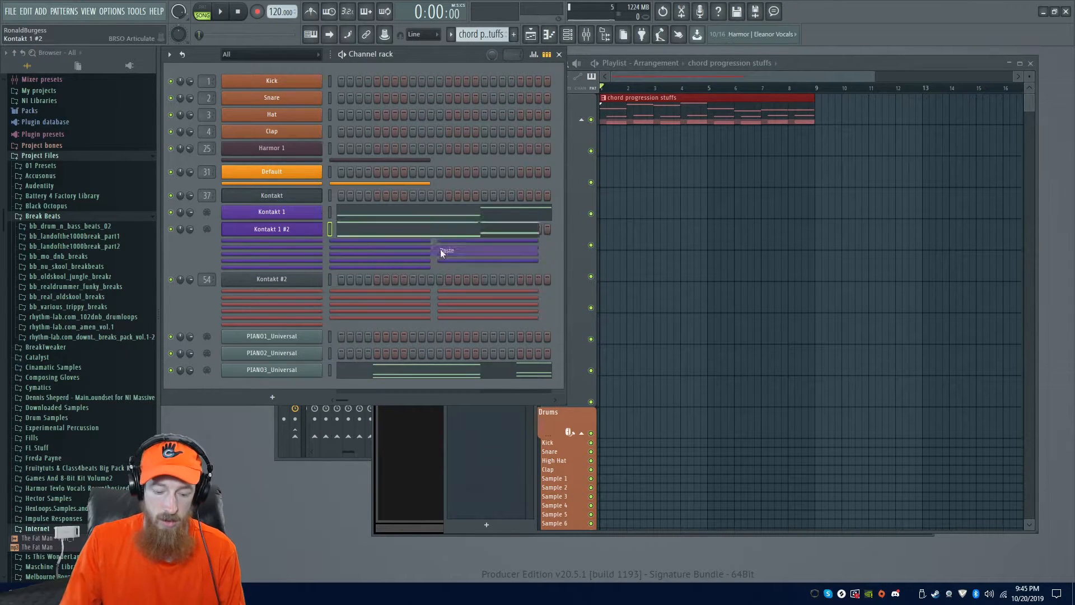
- Rename the Kontakt 1 channel as String, and check the pasted notes of Kontakt 1 #2 in the piano roll
middle_click(288, 212)
type("String")
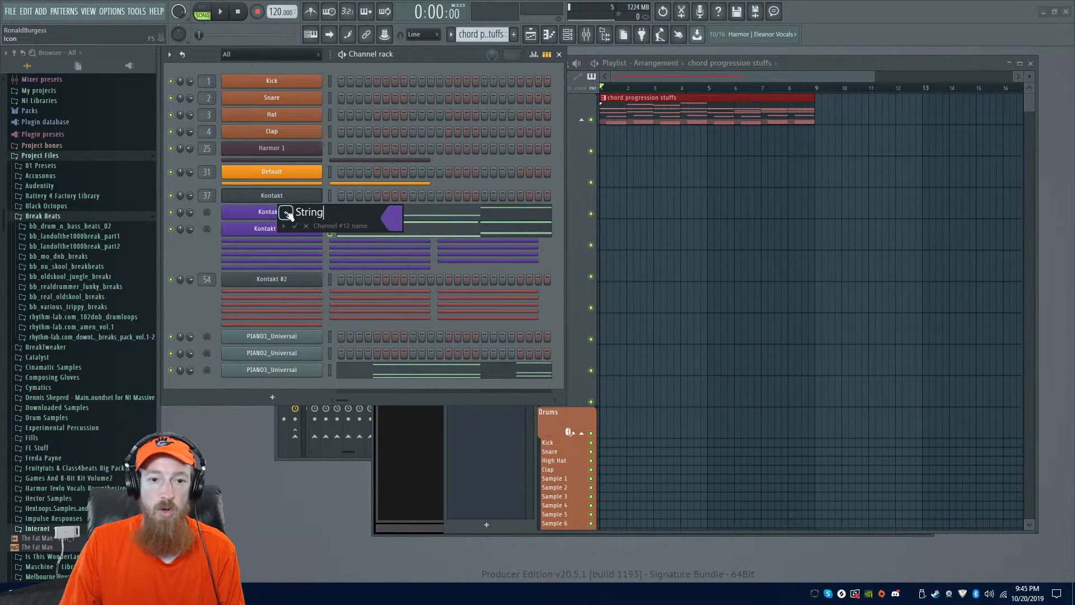
key("Return")
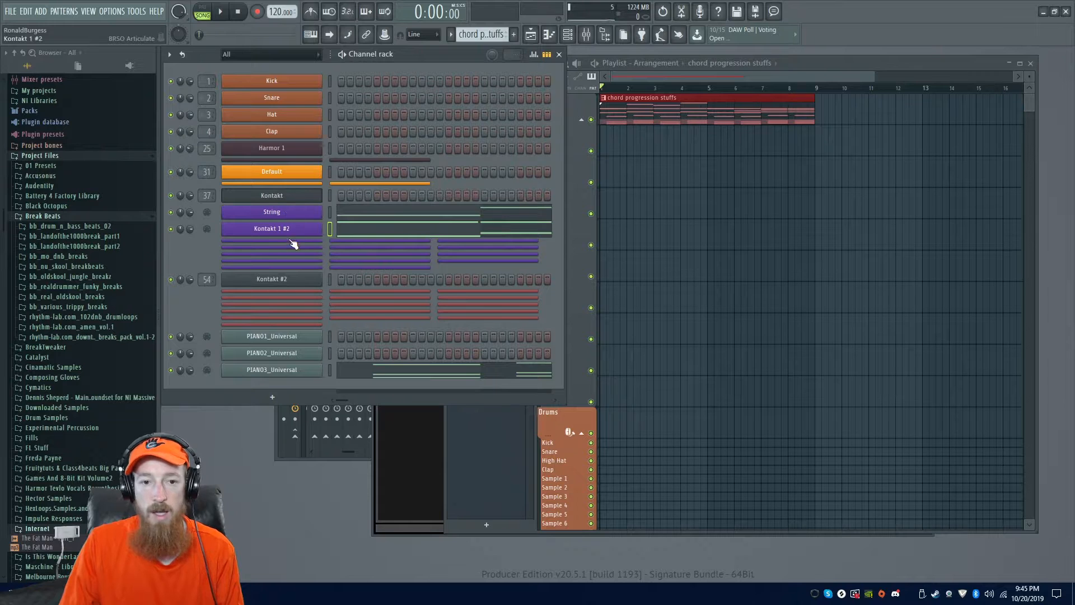
left_click(374, 235)
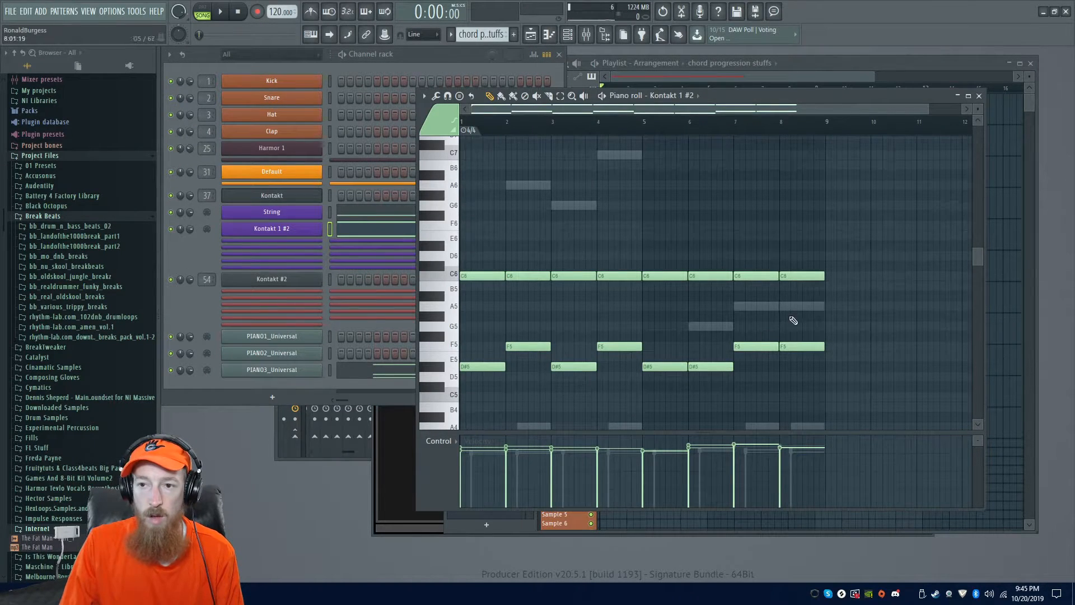
left_click(979, 95)
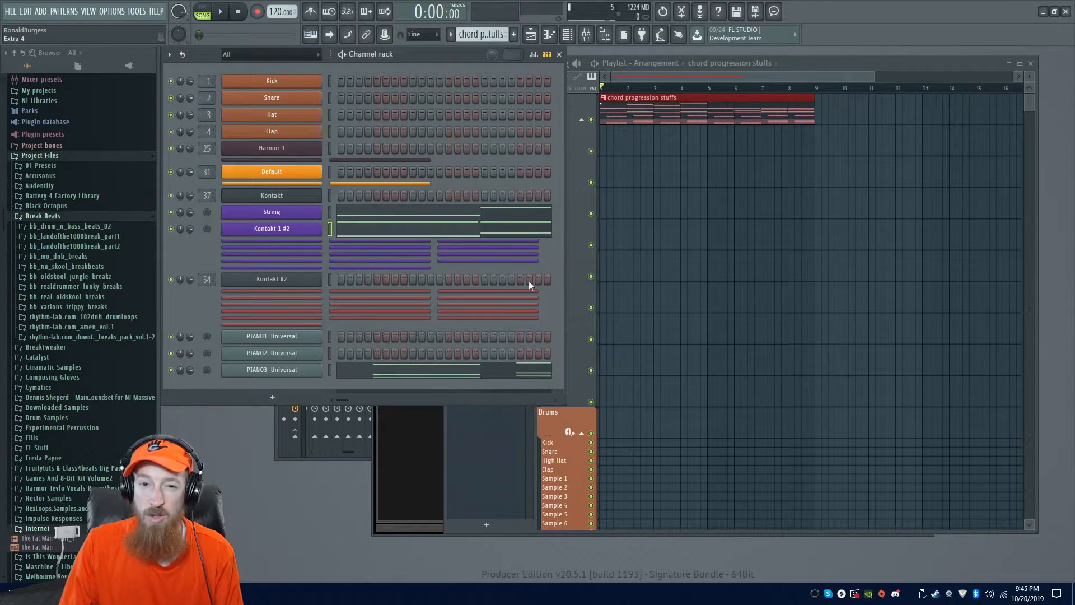
- Search the main Kontakt's libraries for "swarm", and load Strings Low.nki from Orchestral Swarm below the Albion ONE strings
left_click(272, 196)
left_click(461, 202)
double_click(485, 145)
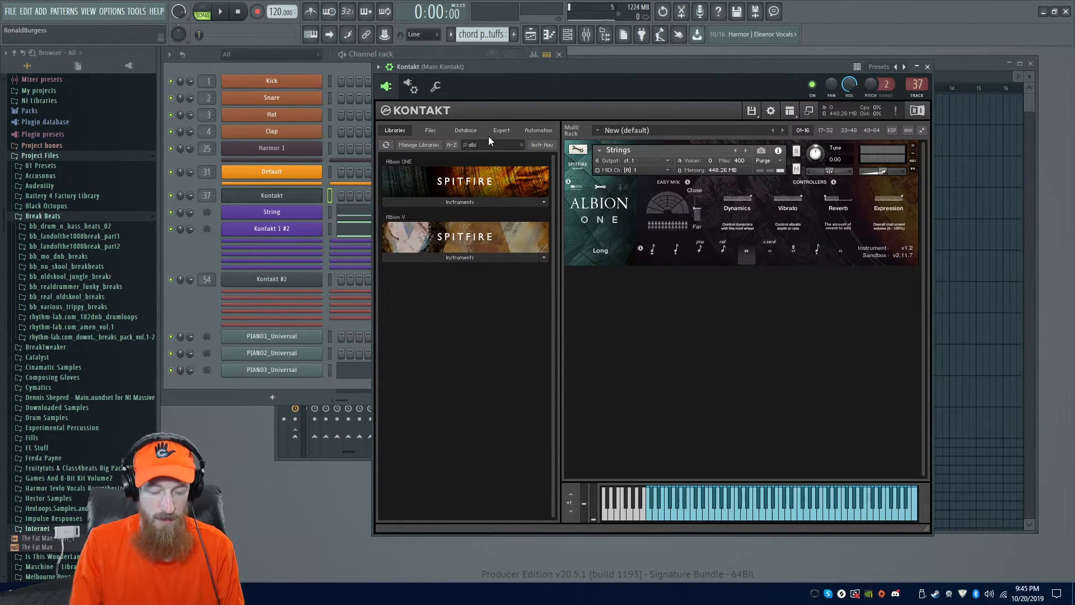
type("swarm")
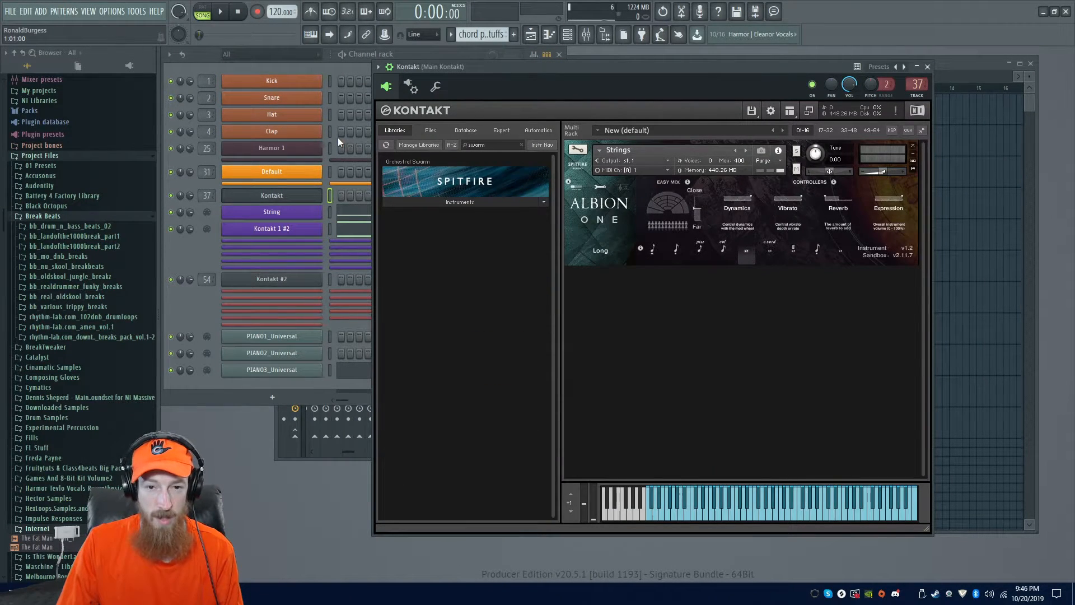
left_click(468, 204)
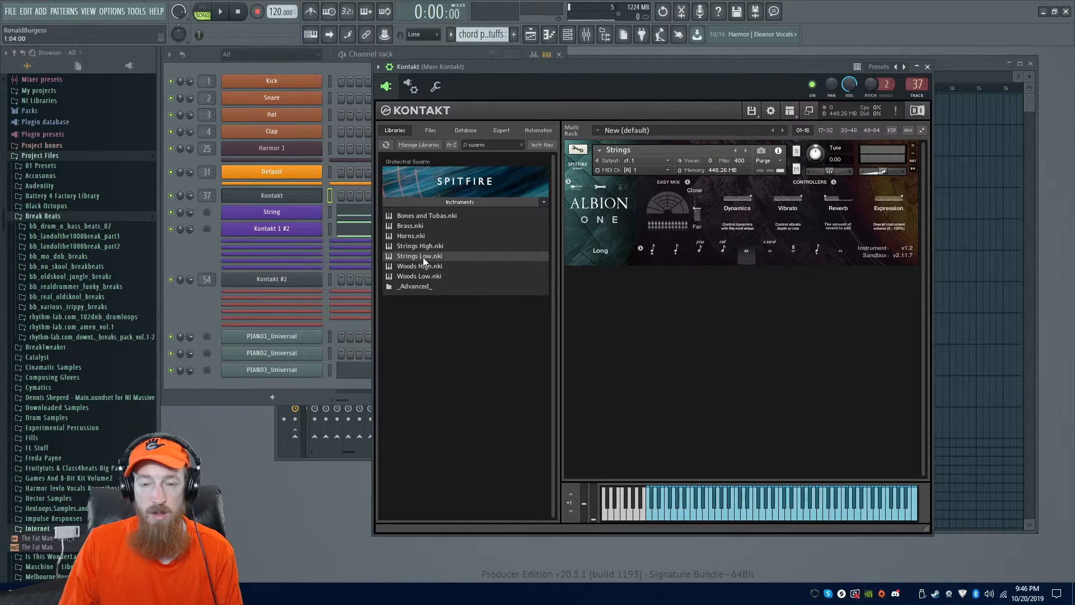
left_click_drag(422, 257, 650, 313)
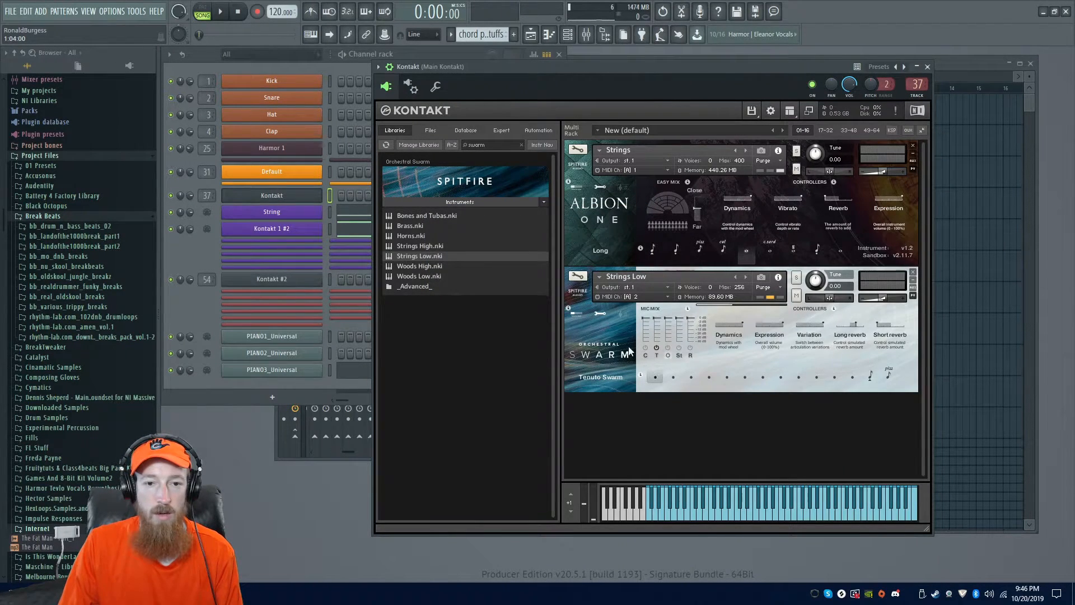
- Audition Strings Low articulations such as Combo Swarm and Pizz Swarm for Kontakt 1 #2, return to Tenuto Swarm, and close the channel's window
left_click(189, 263)
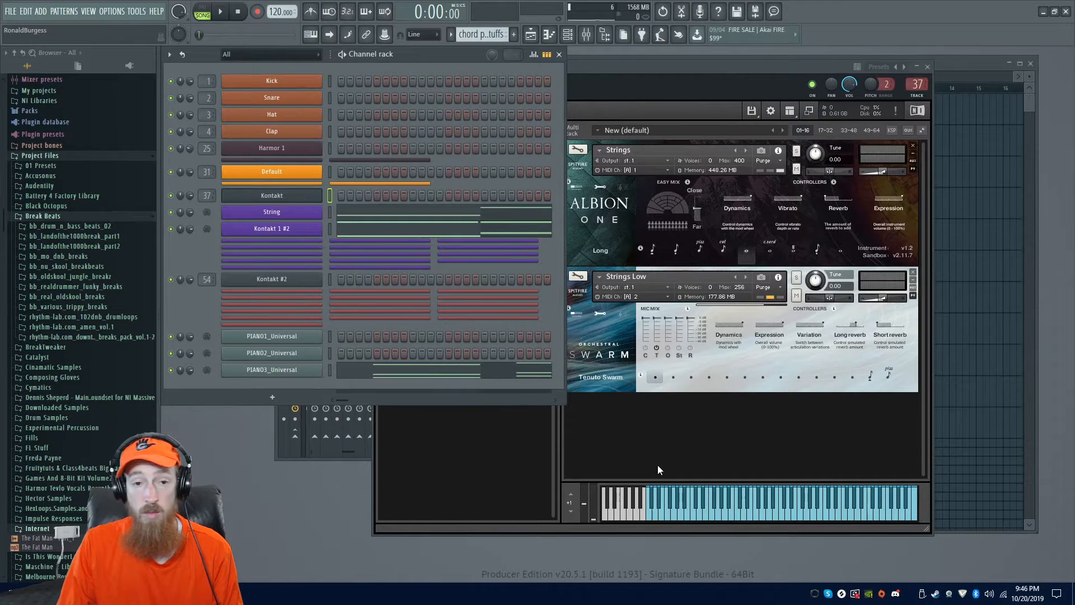
left_click(298, 232)
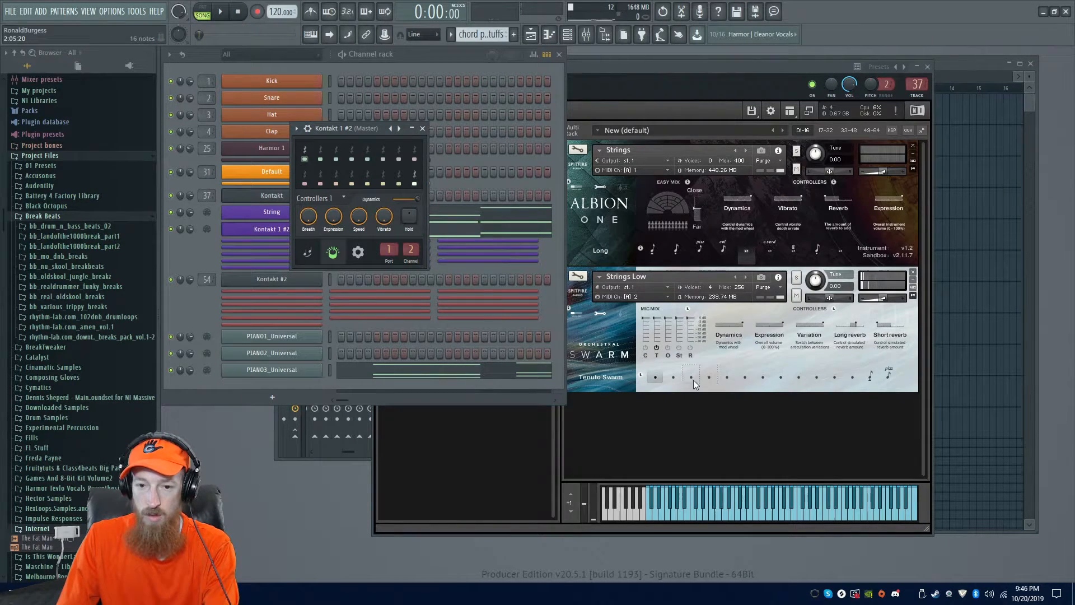
left_click(671, 378)
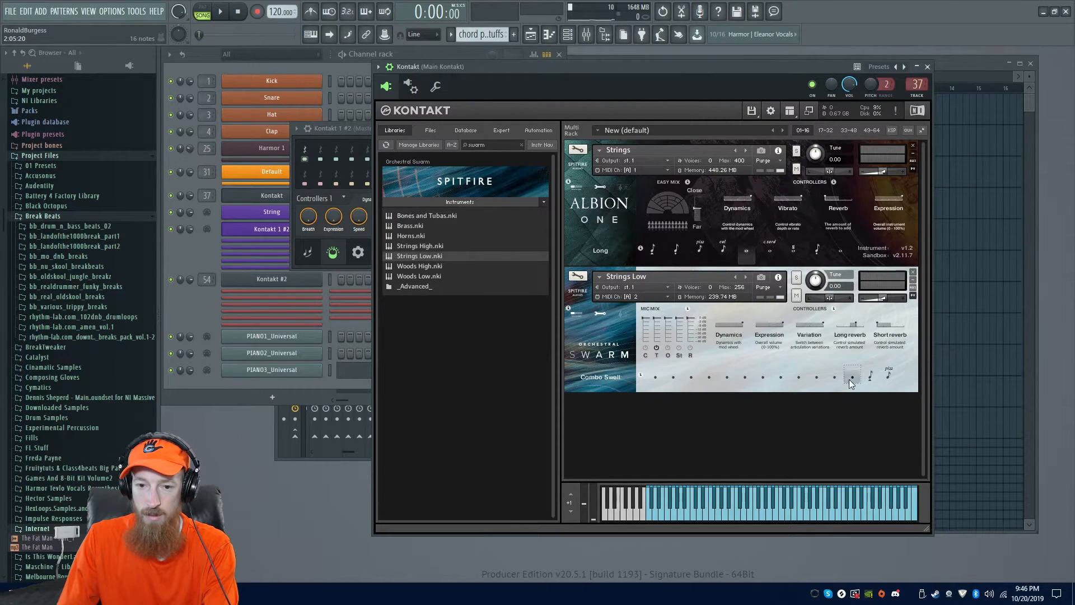
left_click(834, 378)
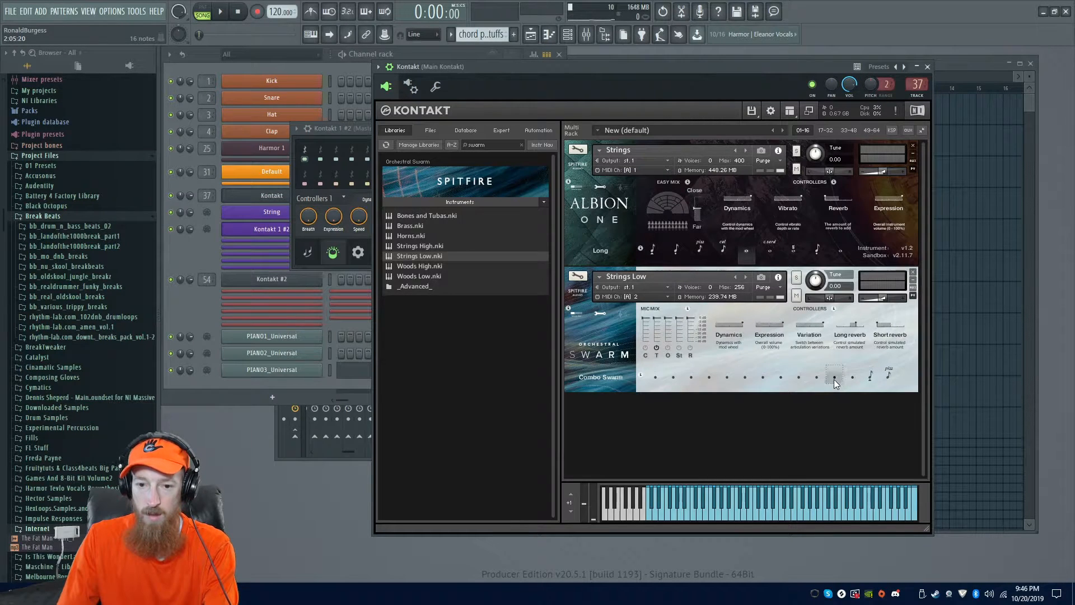
left_click(799, 377)
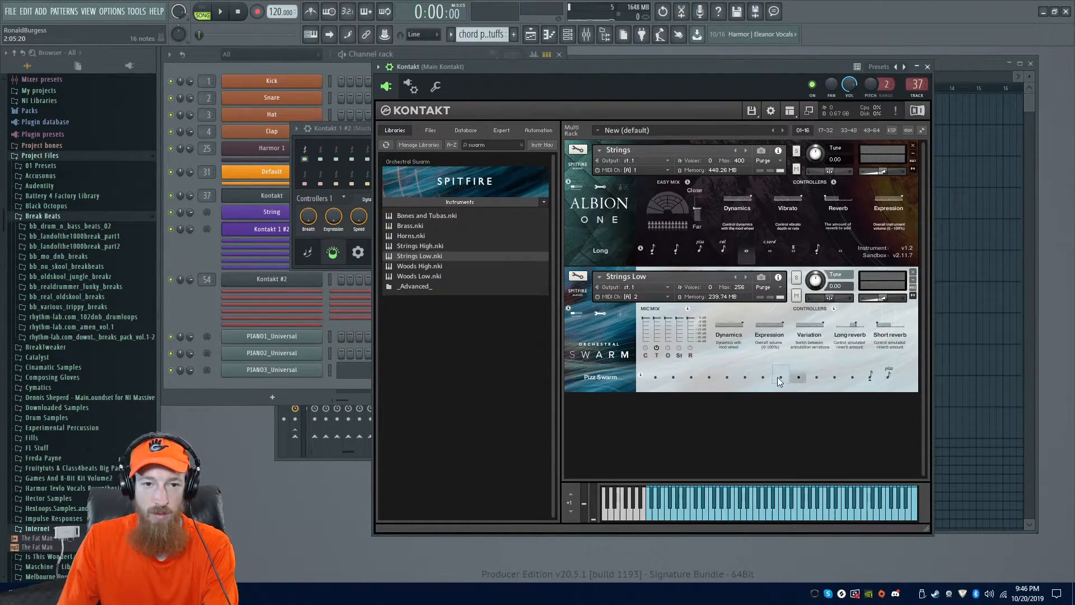
left_click(335, 133)
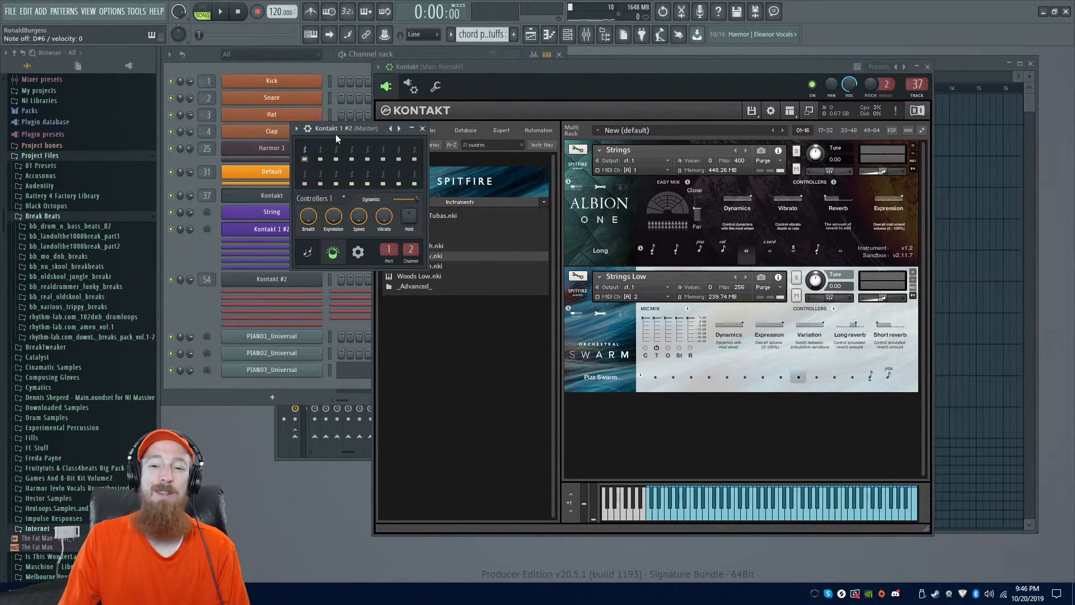
left_click(656, 377)
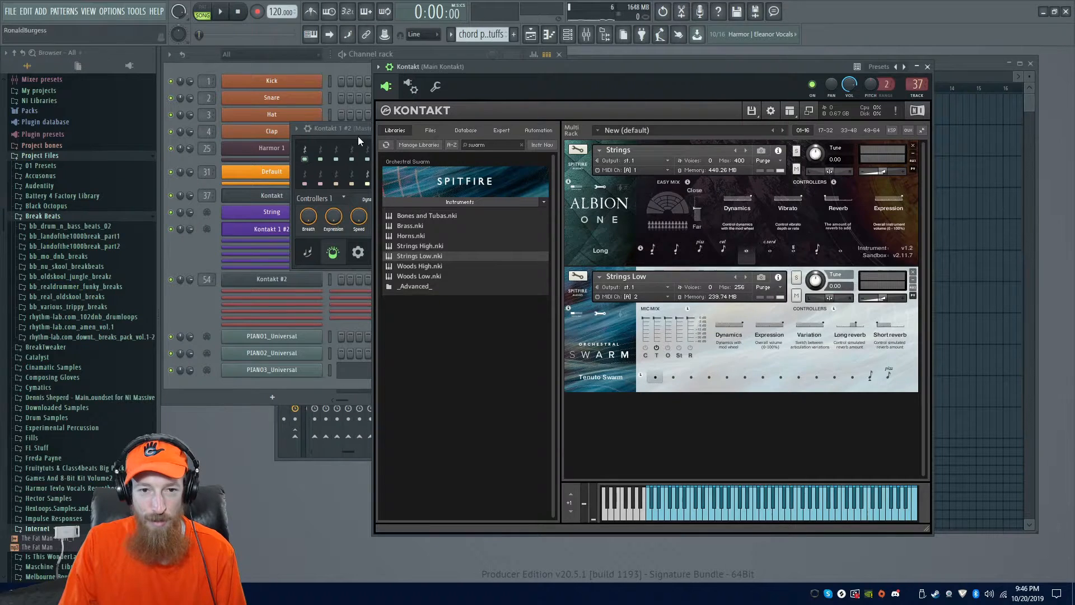
left_click(341, 126)
left_click(424, 129)
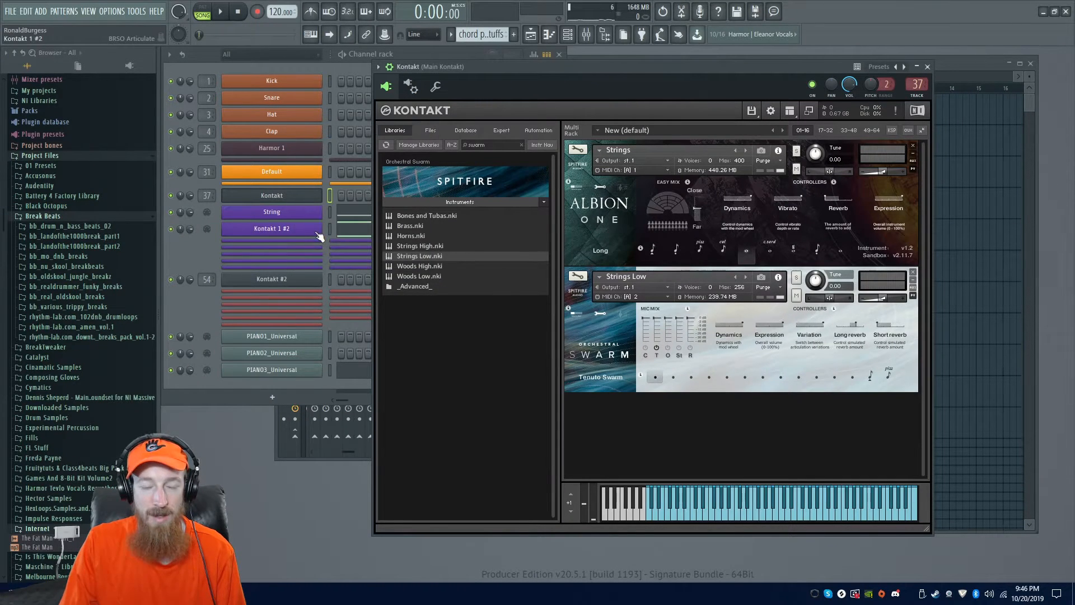
- Play the arrangement, set the Strings Low articulation to Tenuto CS Swarm, and move the Kontakt window higher
left_click(352, 238)
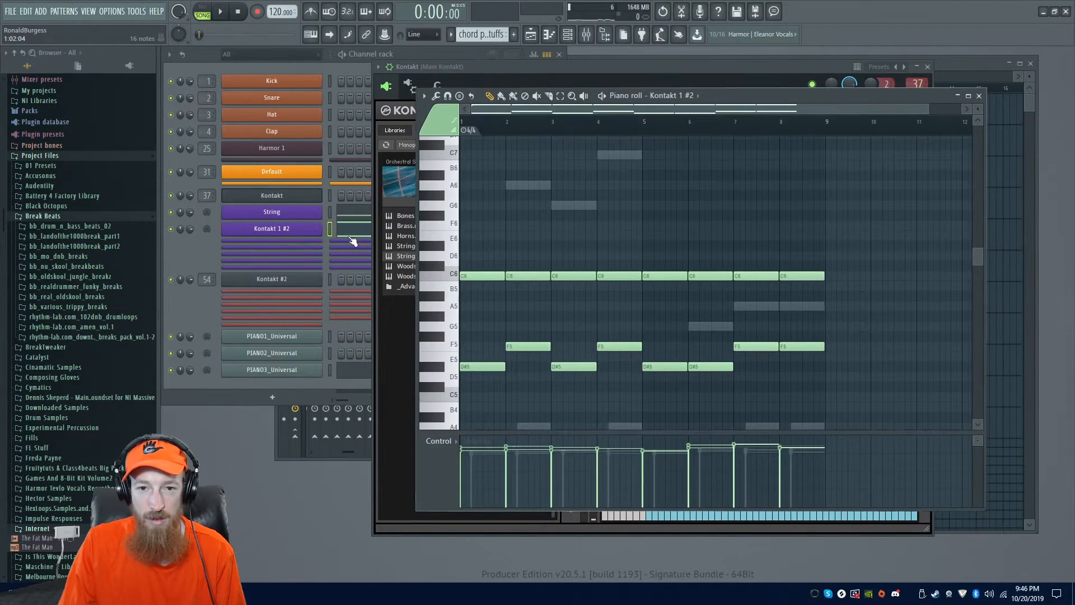
key("space")
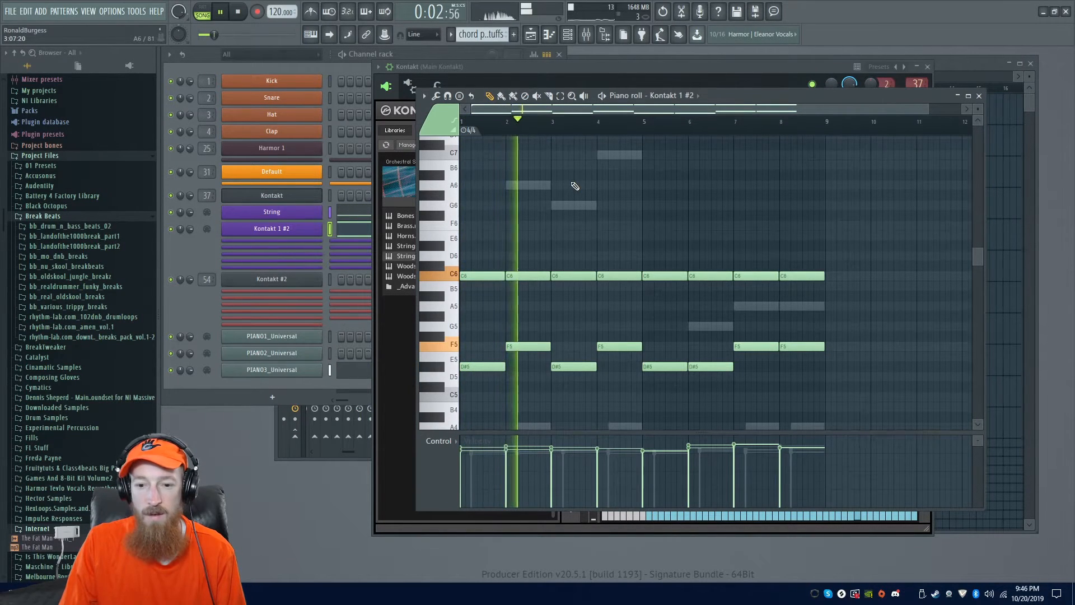
left_click(631, 531)
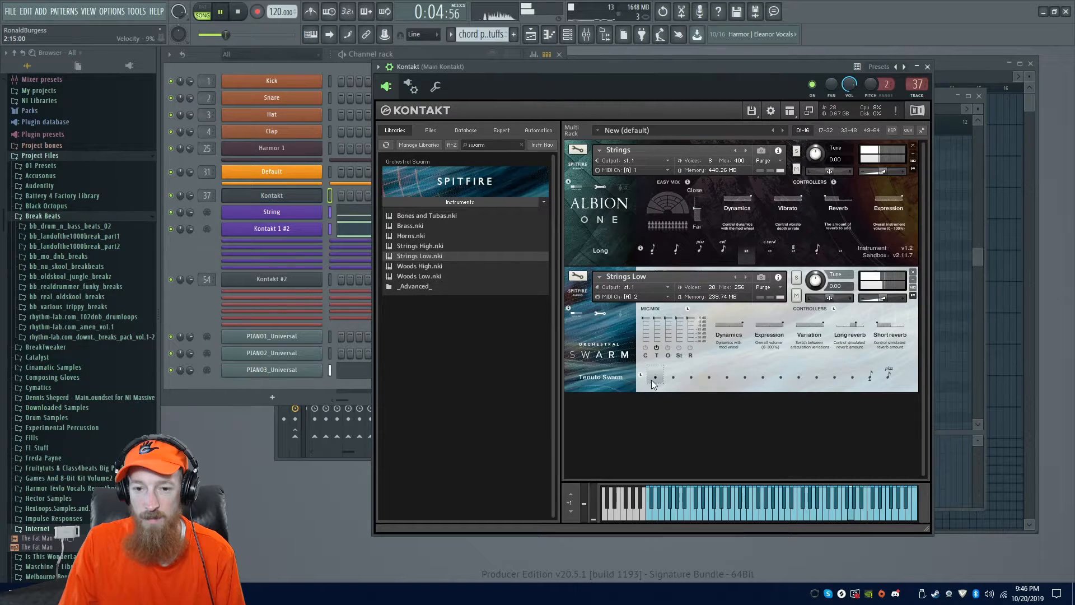
left_click(673, 377)
key("space")
left_click_drag(699, 70, 711, 51)
- Enable the R microphone of Strings Low at a level of 76%, and switch to the Short Swarm 1 articulation during playback
key("space")
key("space")
left_click(703, 329)
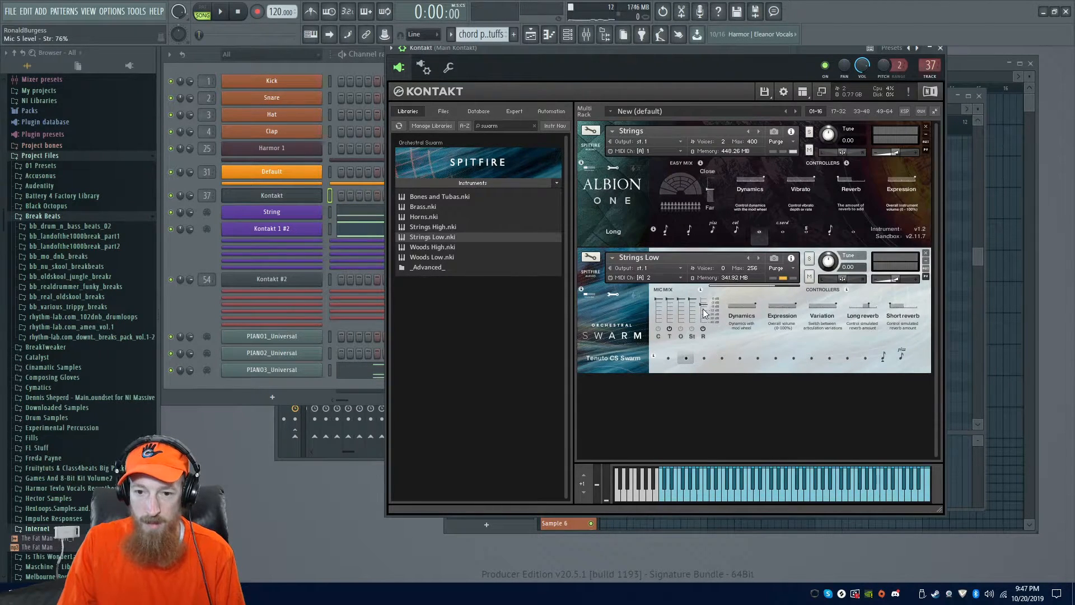
key("space")
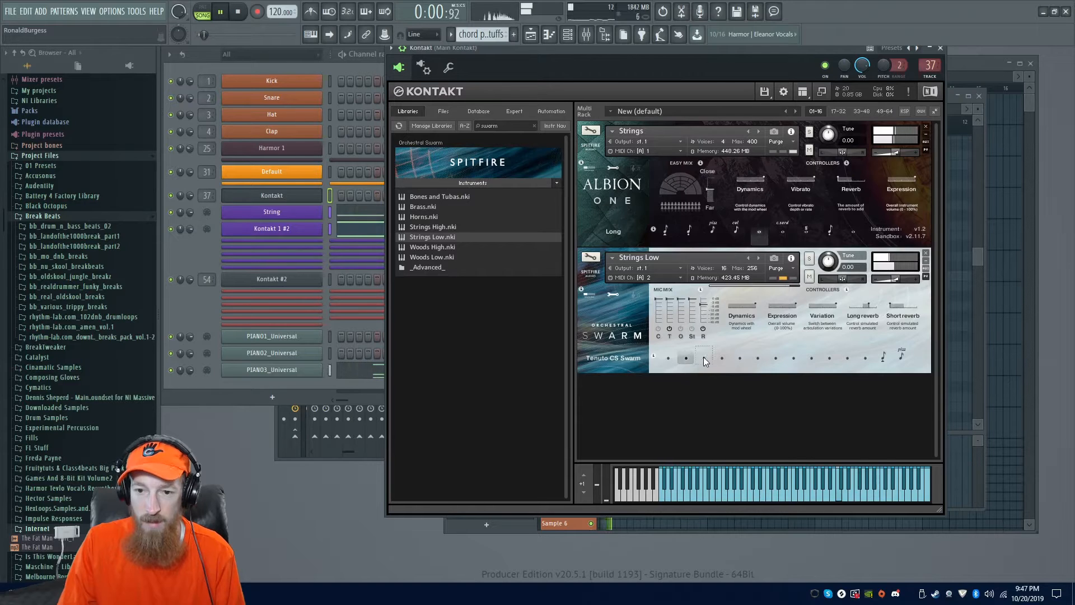
left_click(703, 358)
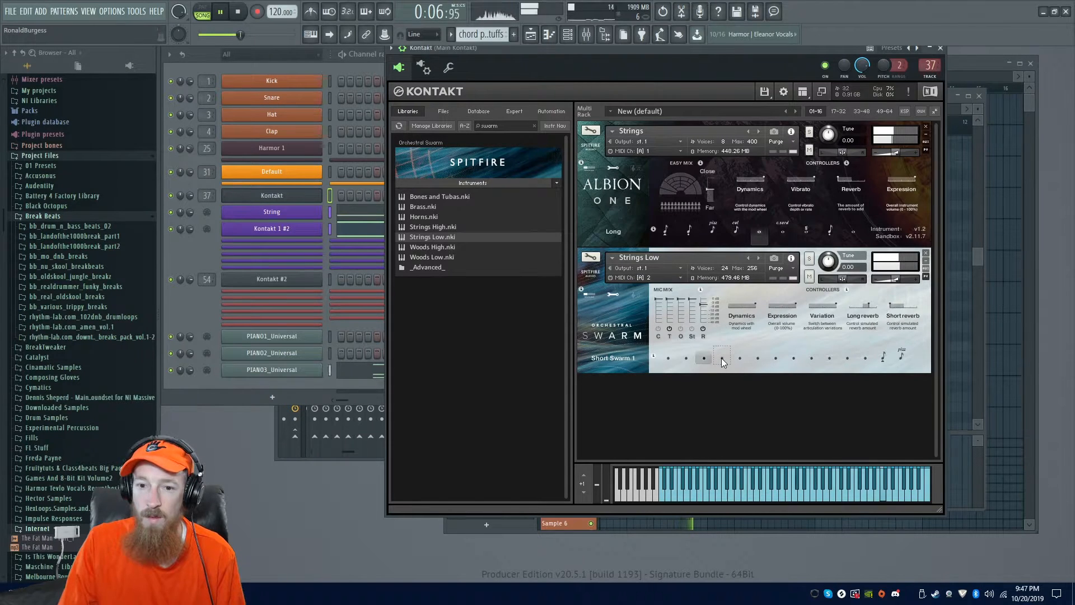
- Audition the Short Swarm 2 articulation of Strings Low, switch it to Tenuto Sparse, and stop playback
left_click(722, 359)
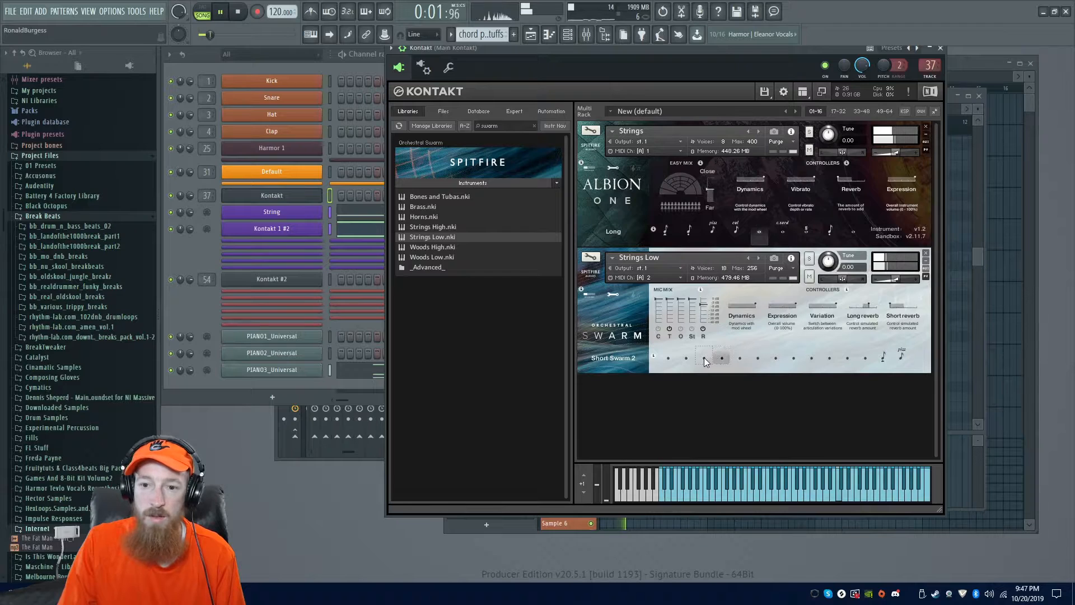
left_click(736, 358)
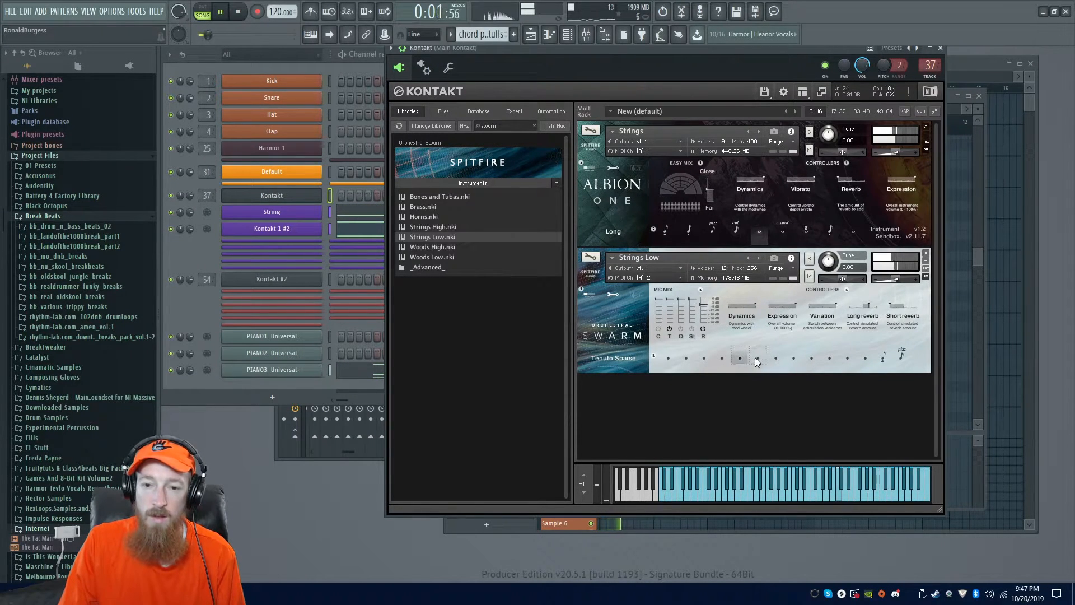
left_click(213, 238)
key("space")
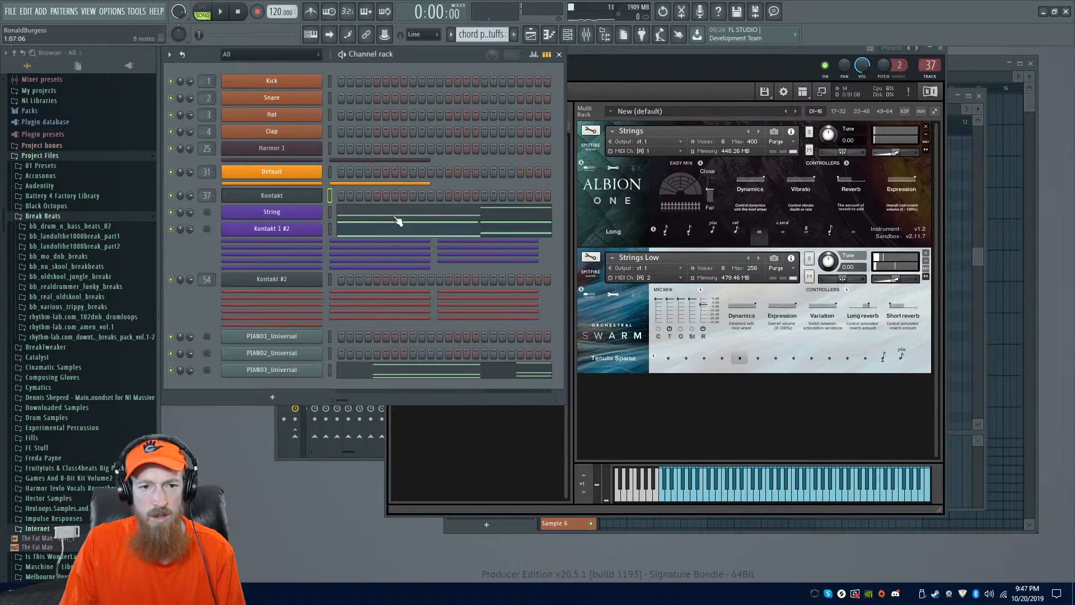
- Draw a rising and falling Dynamics curve for the String channel in the piano roll, peaking near bar 8 and dropping to about 19 at bar 9
left_click(287, 218)
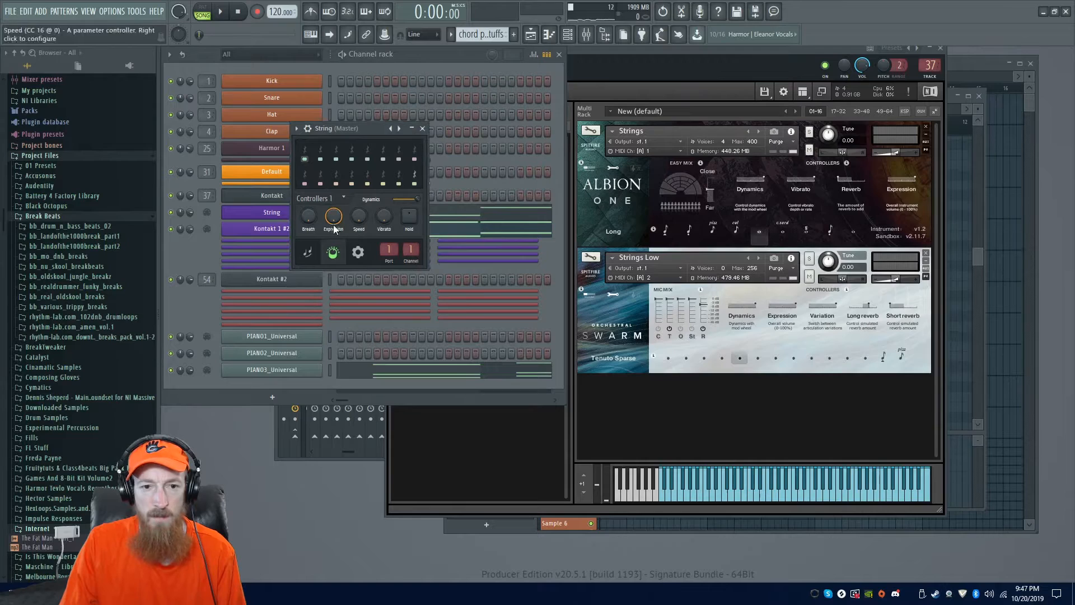
right_click(416, 196)
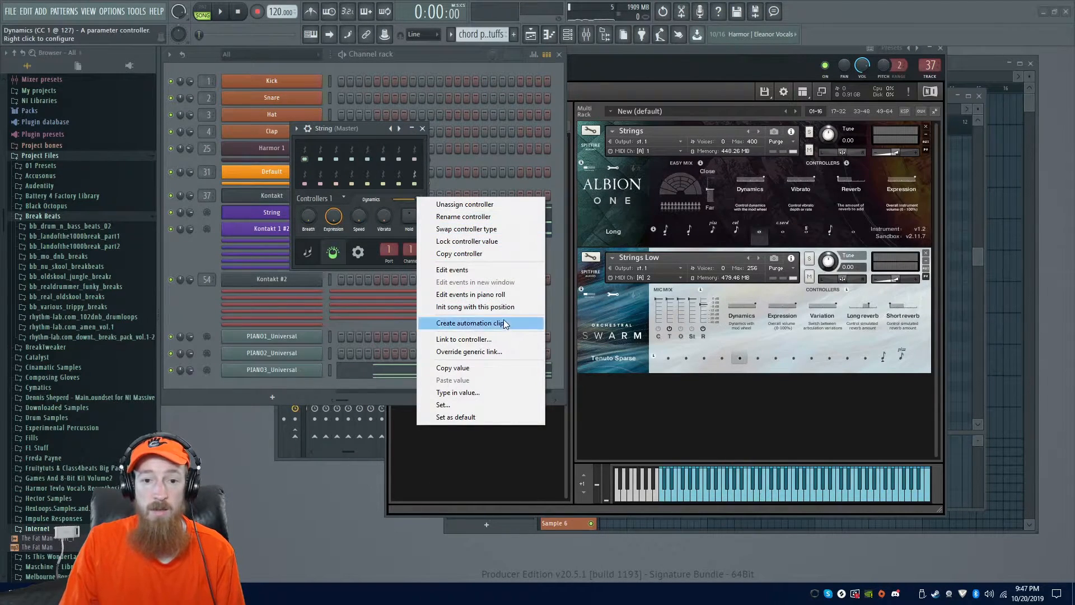
left_click(507, 294)
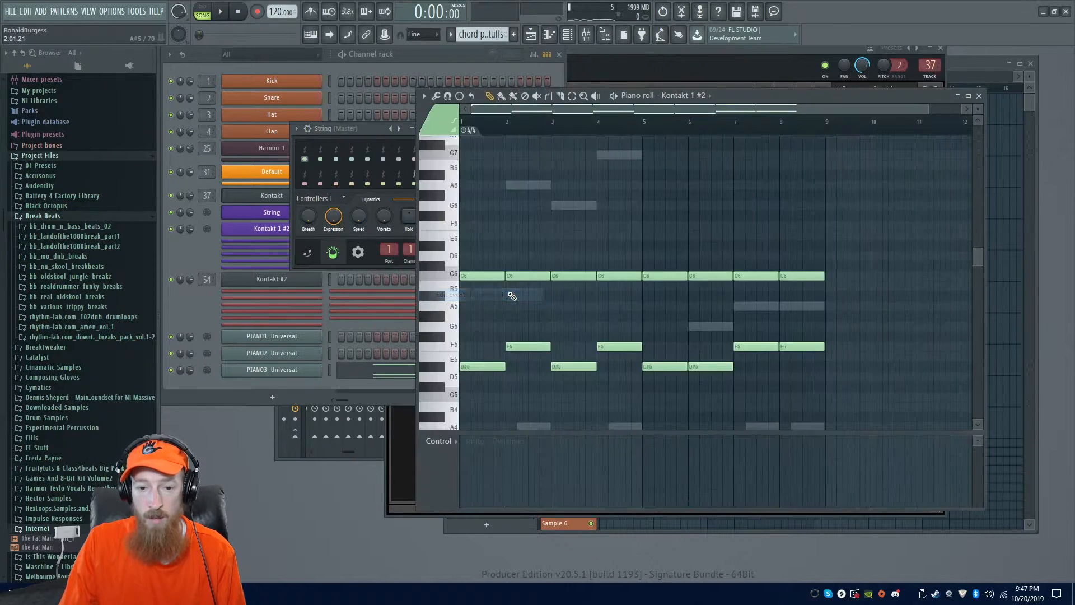
mouse_move(509, 470)
left_mouse_down()
mouse_move(477, 475)
mouse_move(597, 463)
mouse_move(645, 486)
mouse_move(682, 469)
mouse_move(726, 481)
mouse_move(783, 454)
mouse_move(832, 500)
left_mouse_up()
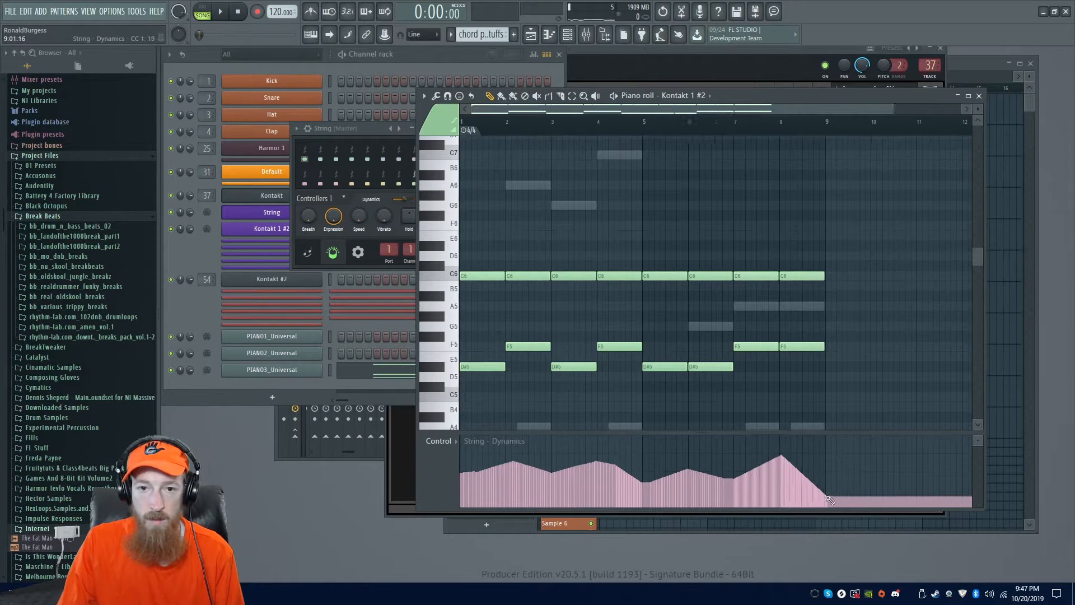
key("space")
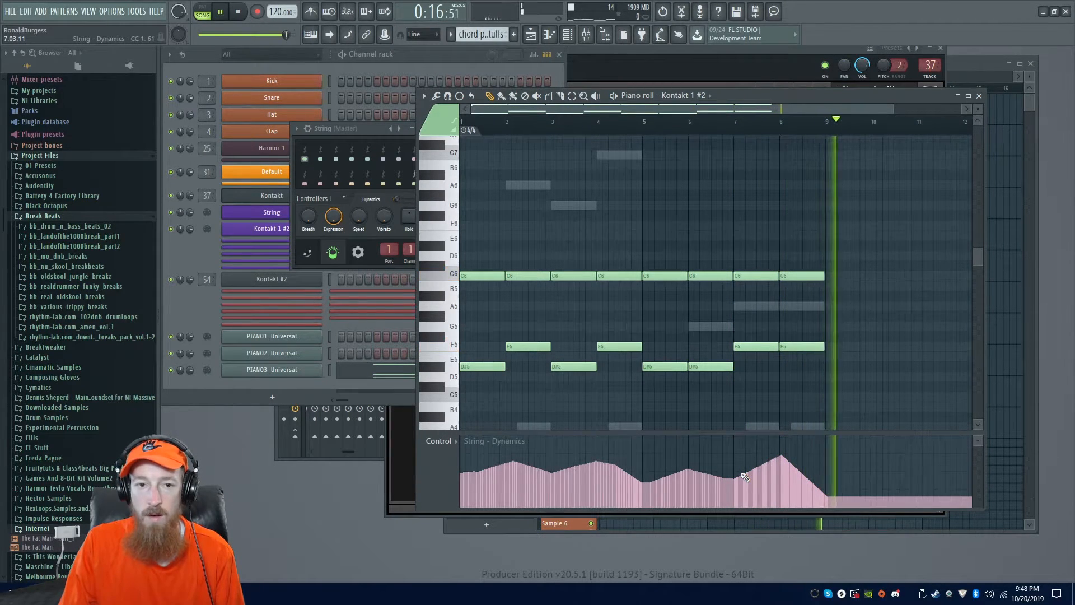
key("space")
left_click(382, 132)
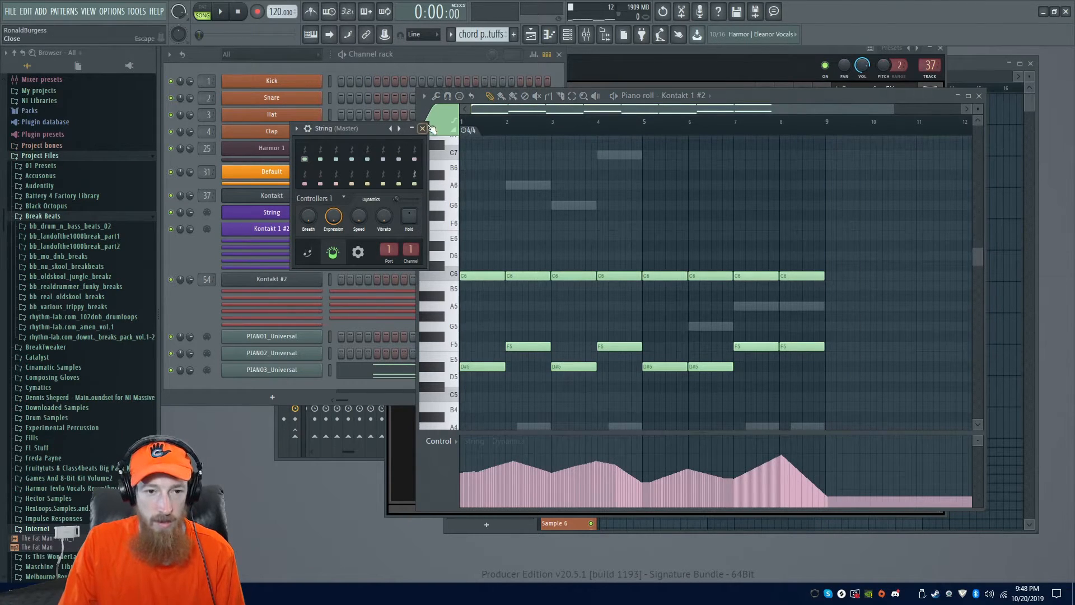
left_click(423, 129)
- Play the String channel briefly to check its Dynamics controller, and close the channel's window
left_click(223, 254)
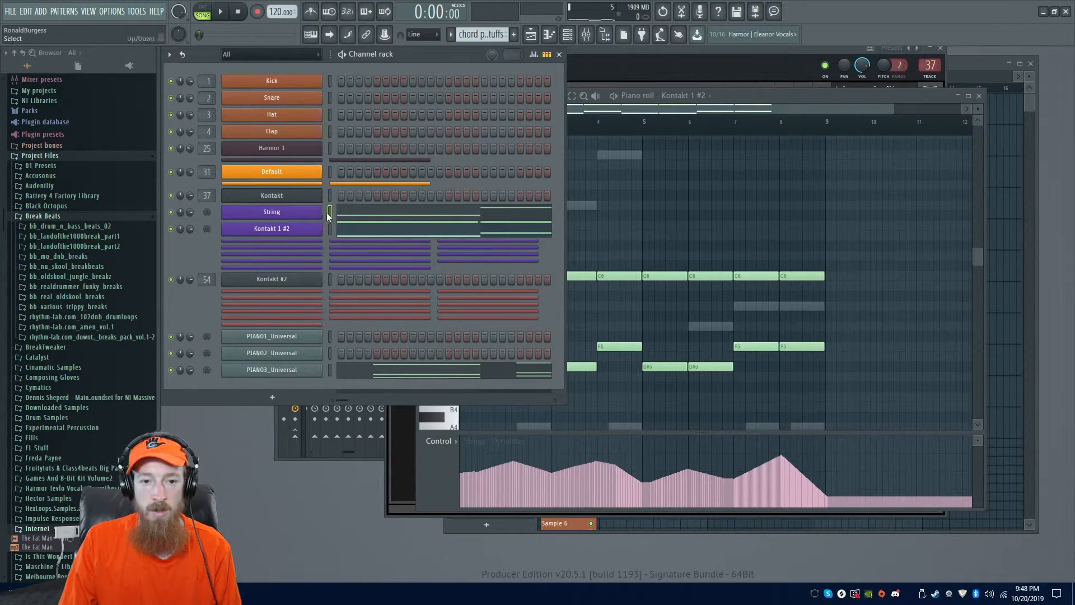
left_click(309, 216)
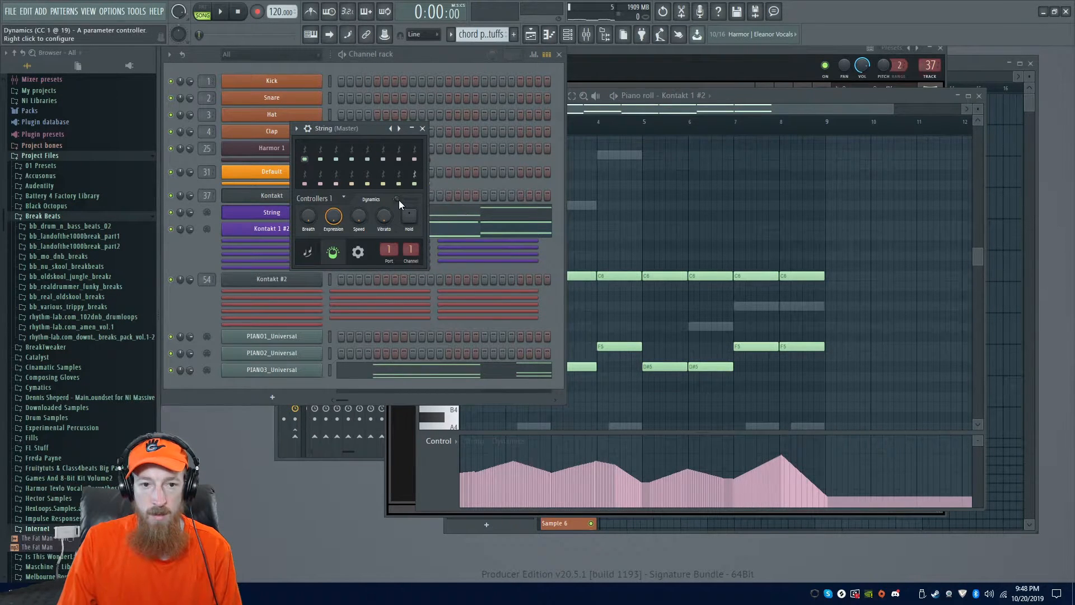
key("space")
key("space")
left_click(424, 129)
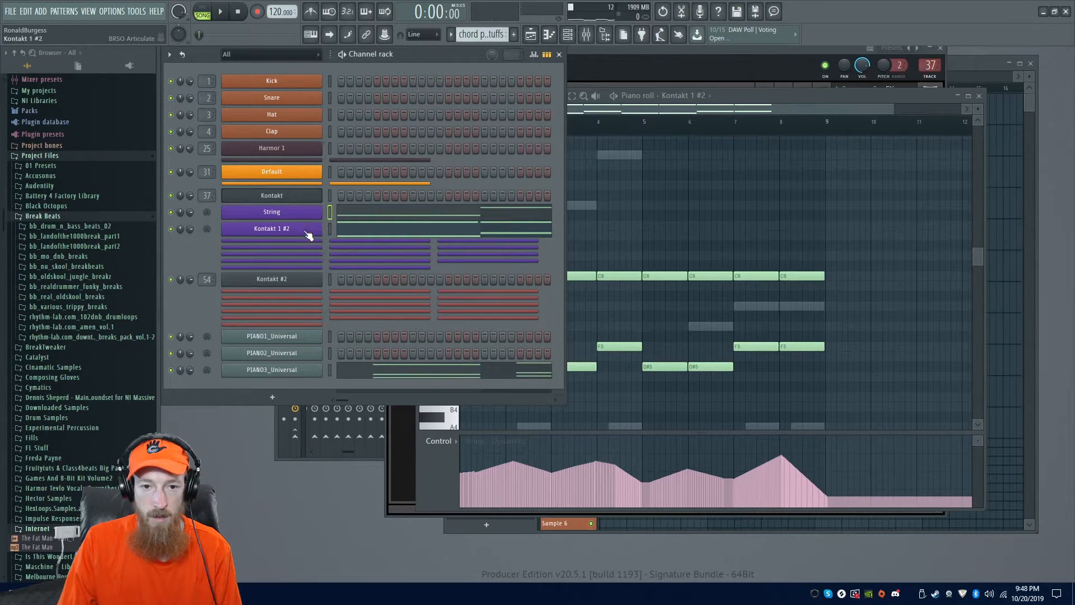
- Open Kontakt 1 #2's Dynamics events in the piano roll and draw a rise through bar 1 to about 75
left_click(308, 235)
right_click(411, 197)
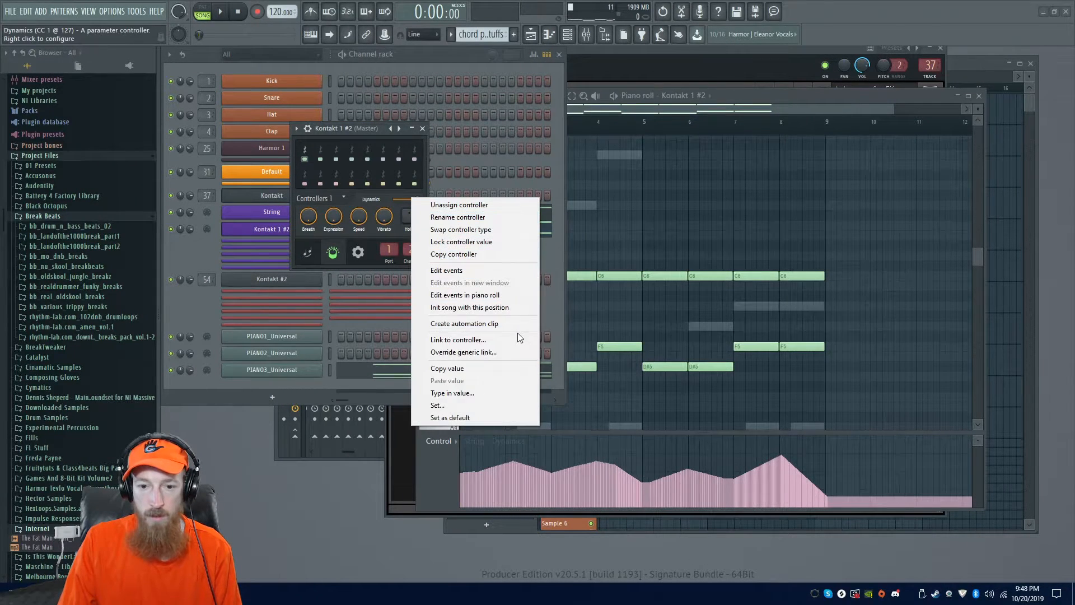
left_click(506, 297)
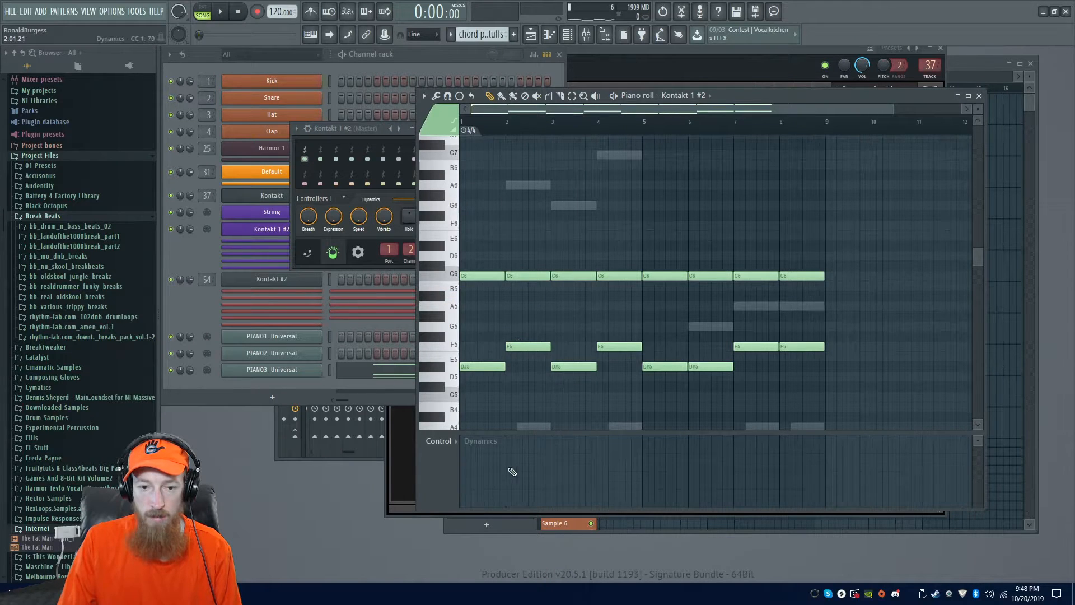
left_click(452, 442)
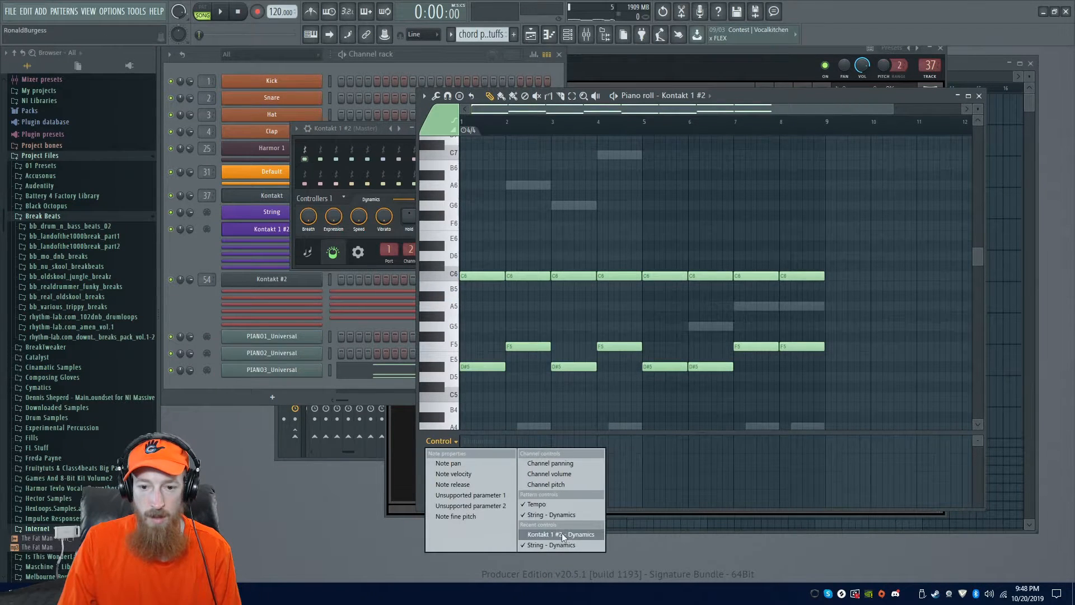
left_click(677, 458)
left_click(667, 473)
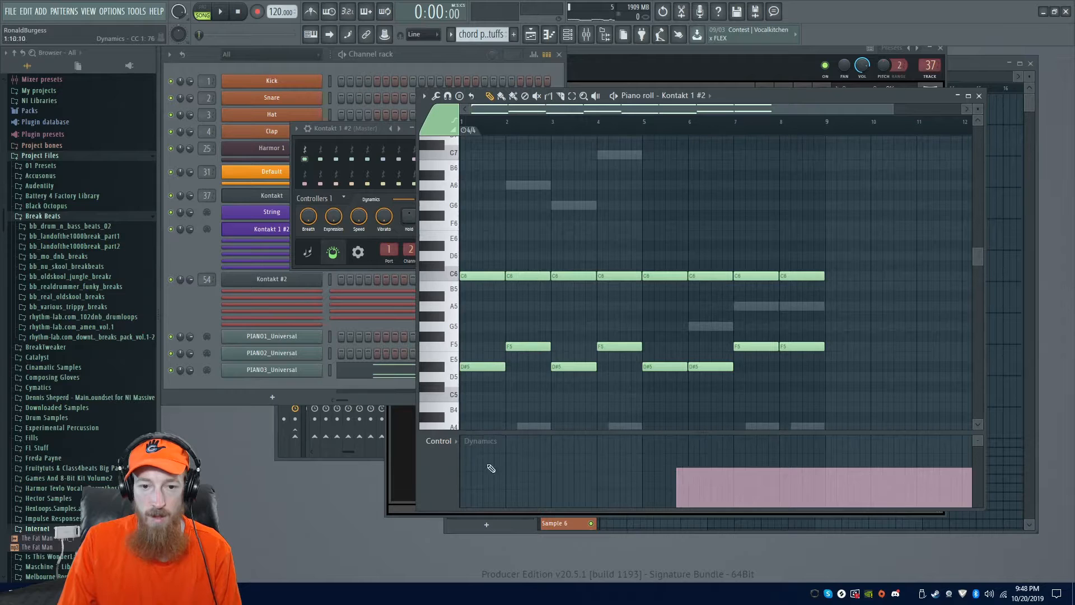
mouse_move(502, 455)
left_mouse_down()
mouse_move(482, 472)
mouse_move(509, 467)
left_mouse_up()
- Continue Kontakt 1 #2's Dynamics curve during playback, climbing to about 108 between bars 5 and 6 and falling to a low level at bar 9
key("space")
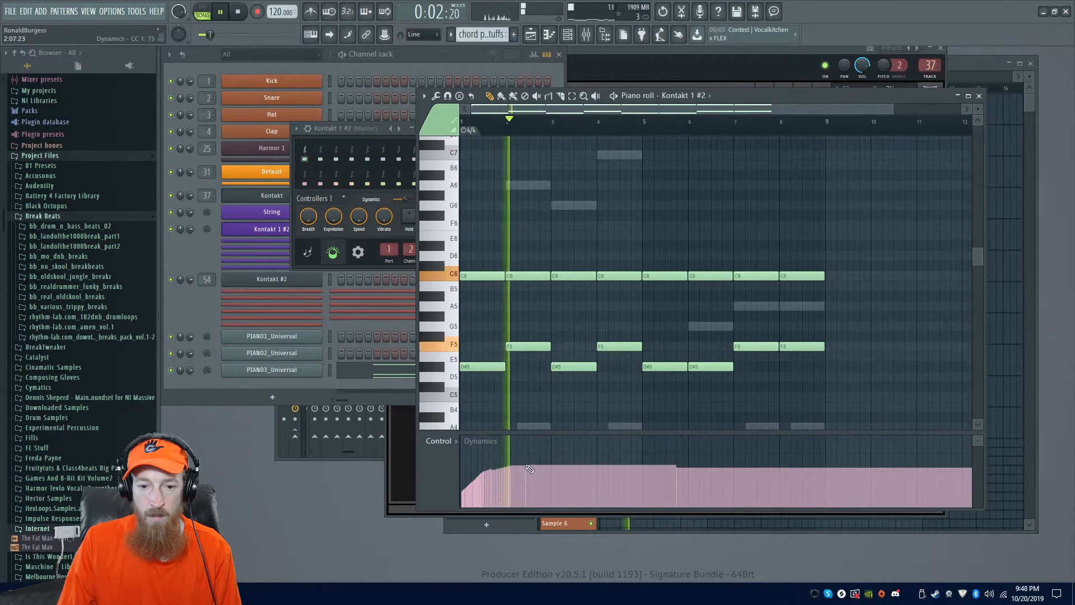
left_click_drag(522, 467, 668, 452)
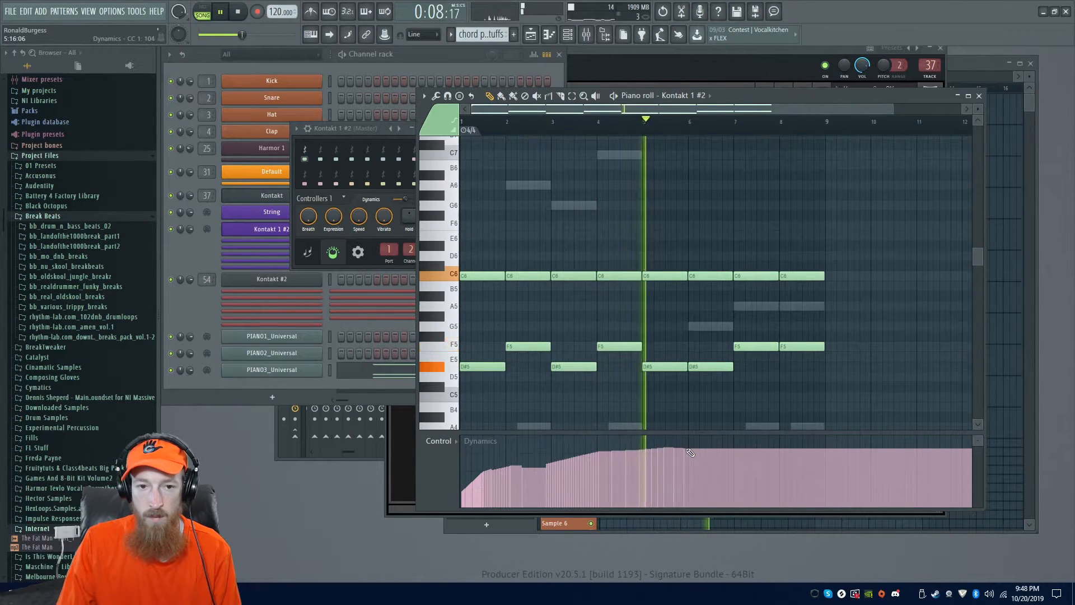
key("space")
key("space")
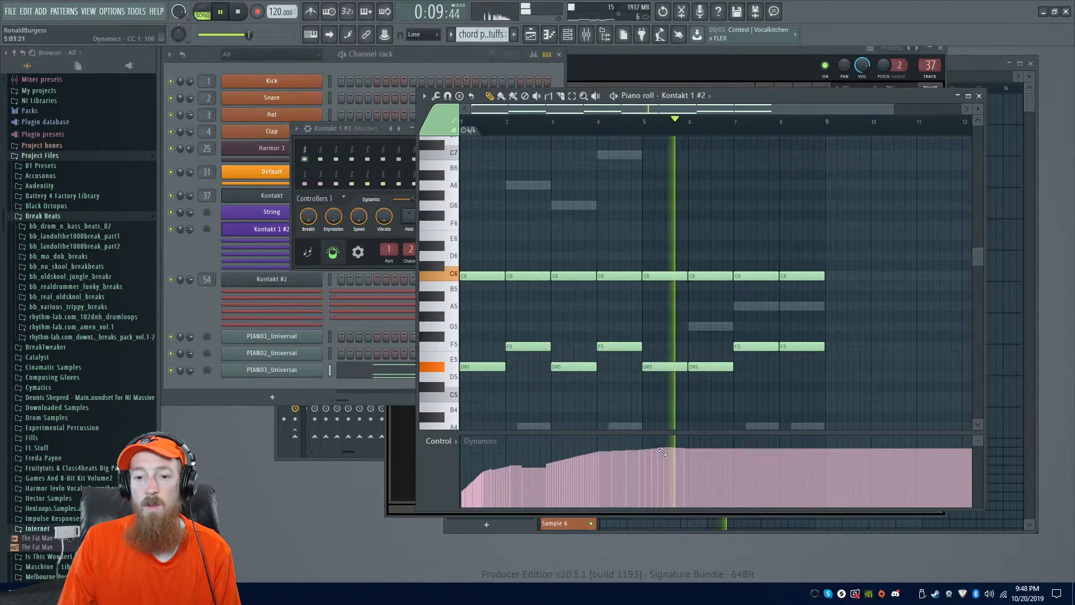
mouse_move(684, 448)
left_mouse_down()
mouse_move(731, 475)
mouse_move(822, 495)
left_mouse_up()
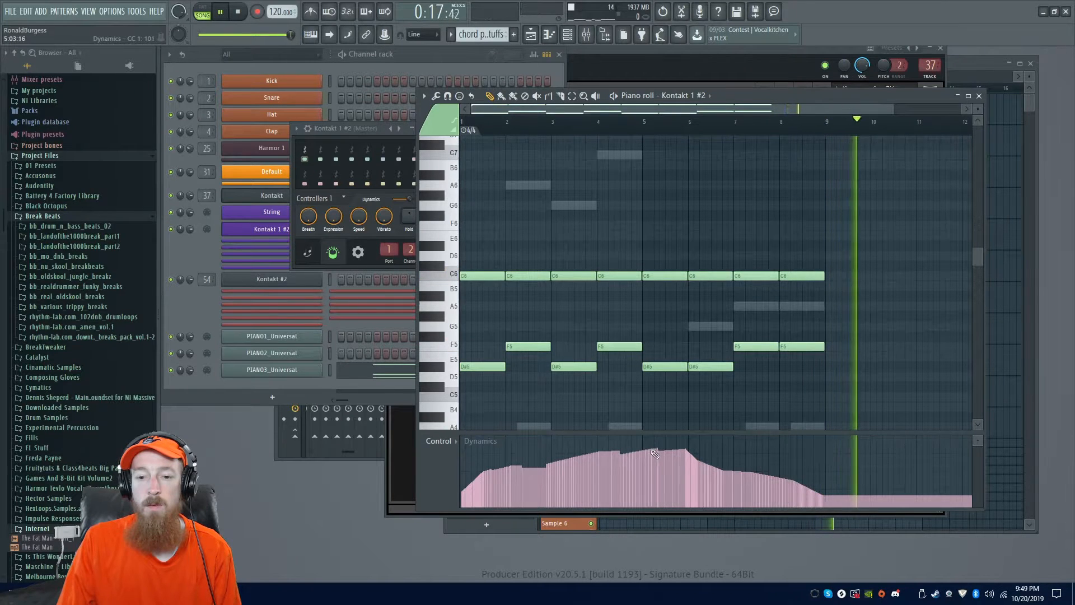
left_click_drag(603, 451, 660, 451)
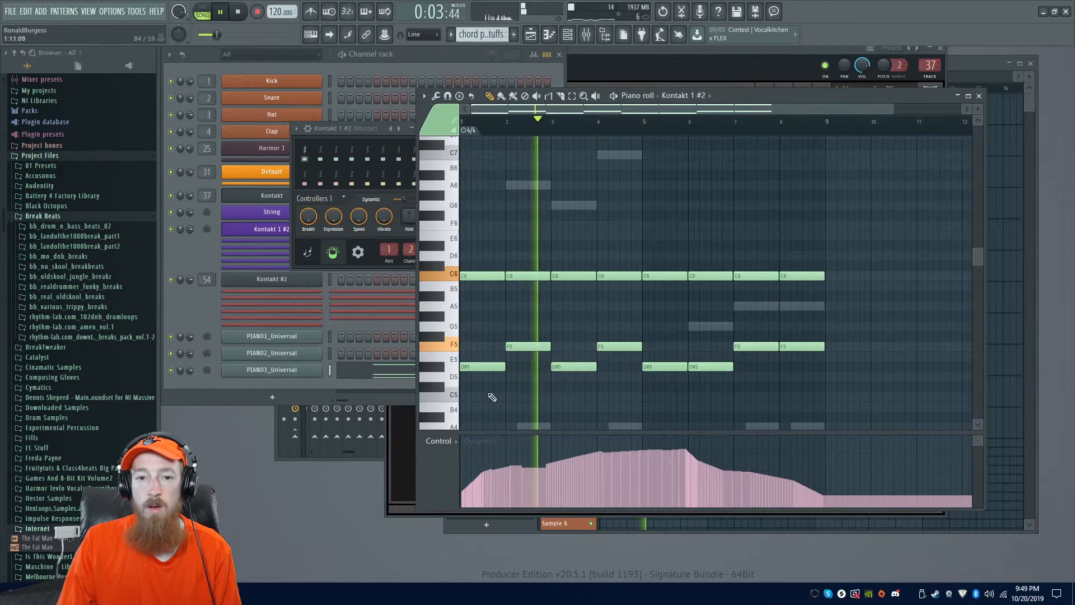
- Play the arrangement with the drawn Dynamics curves, close the Kontakt 1 #2 window, and stop playback
left_click(512, 124)
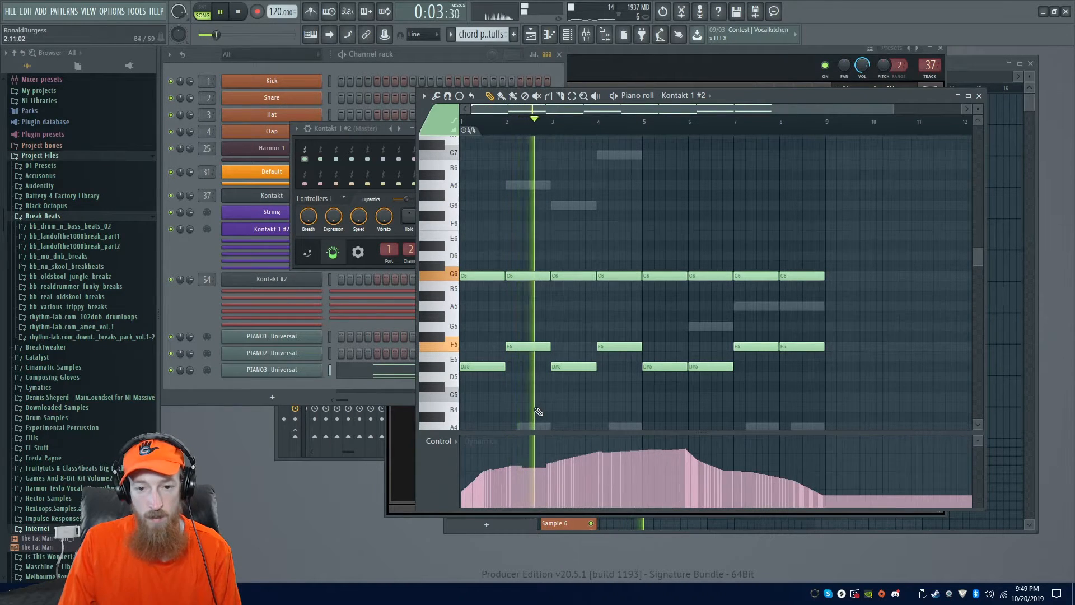
left_click(367, 128)
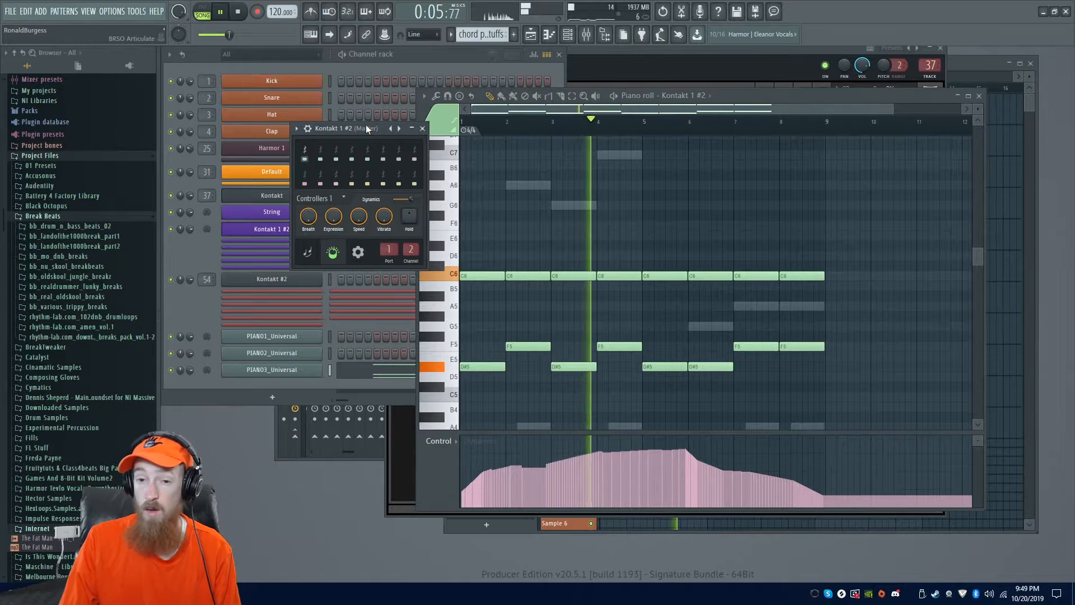
left_click(423, 129)
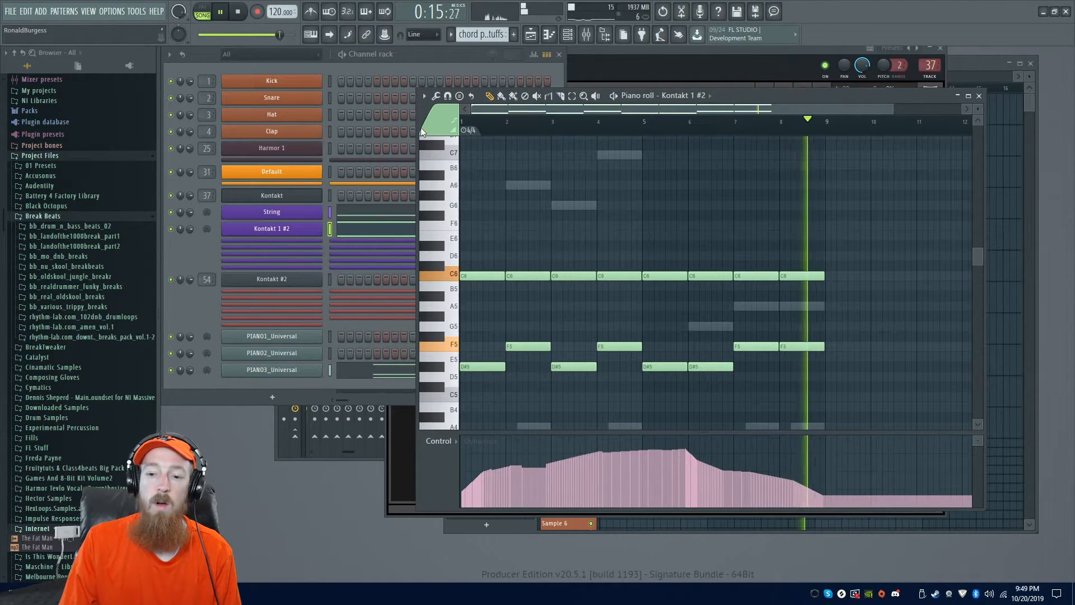
key("space")
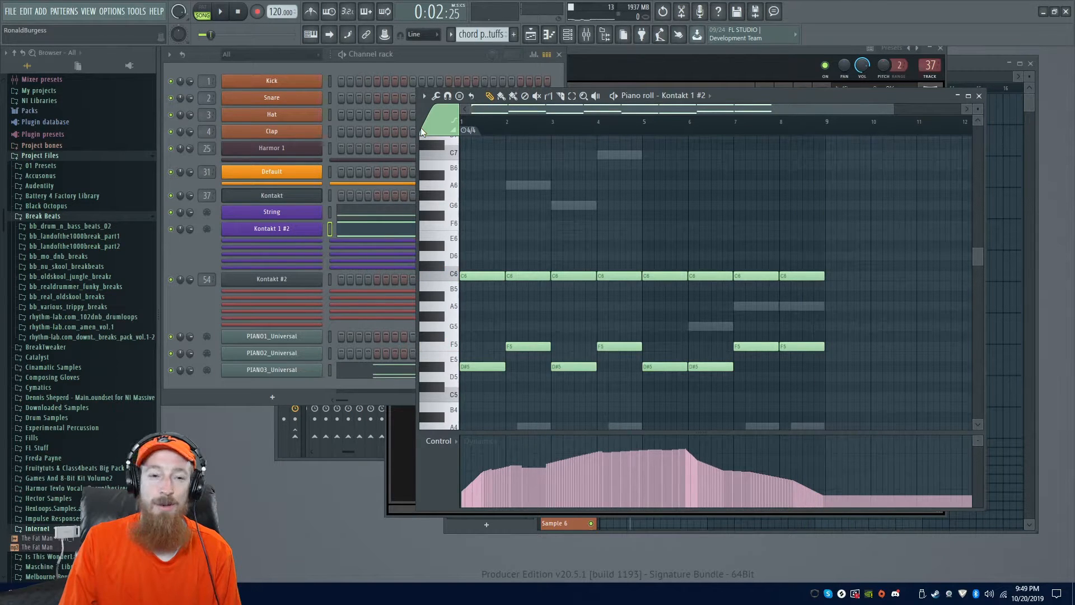
- Cut the notes from the PIANO3_Universal channel
left_click(197, 326)
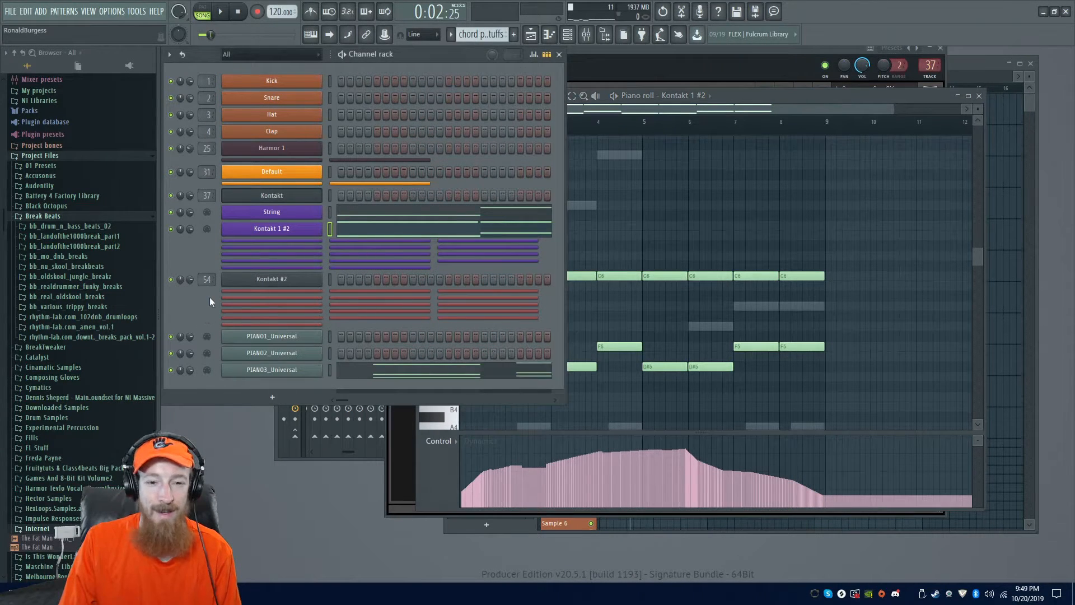
right_click(277, 371)
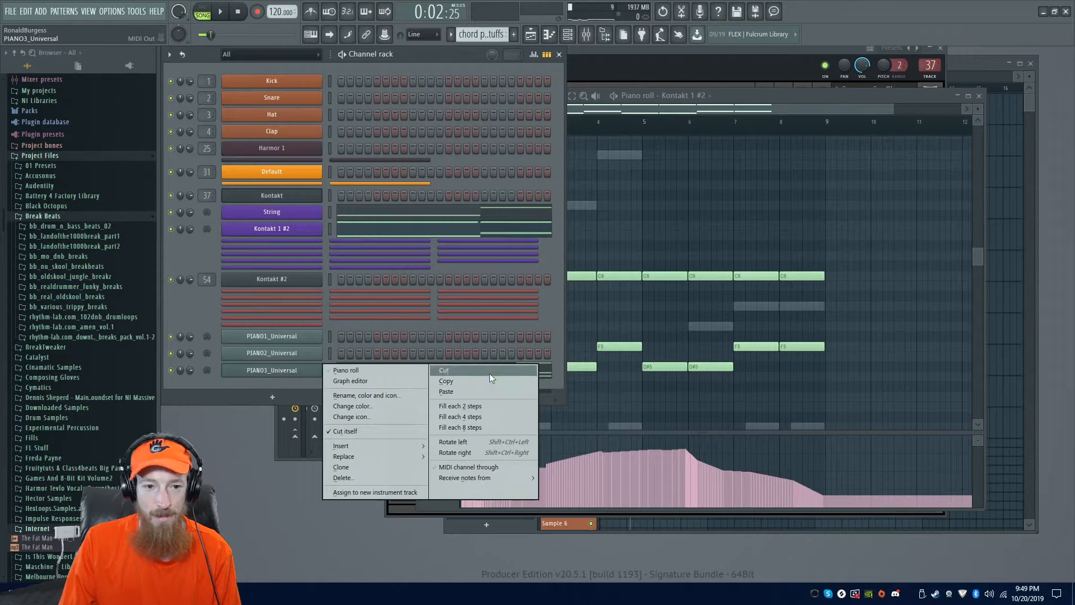
left_click(489, 374)
- Rename the Kontakt 1 #2 channel as Swarm Strings and clone it directly below
key("F2")
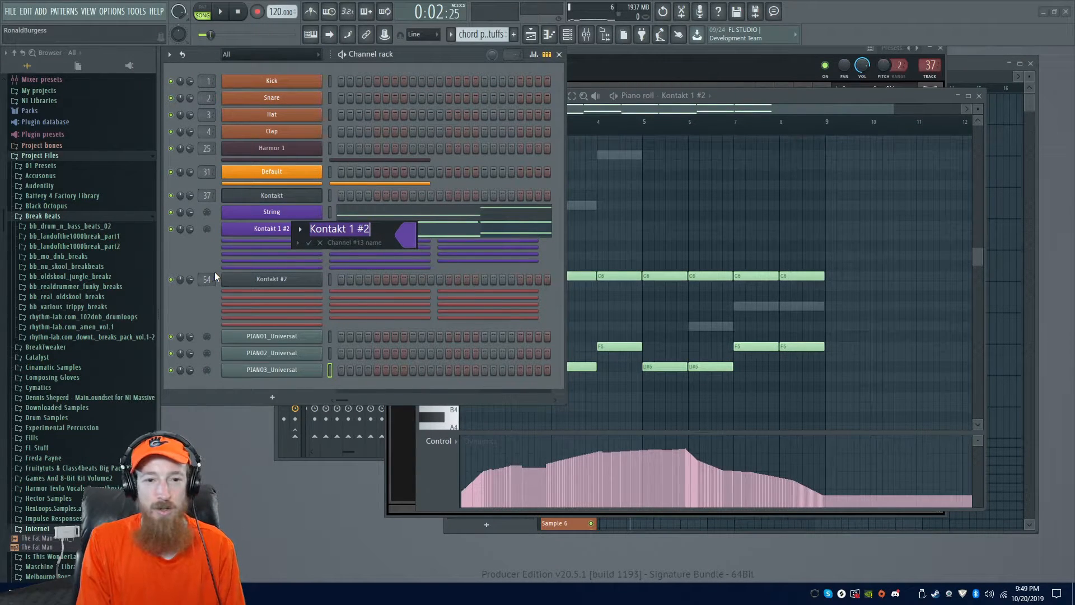
type("Strings")
key("Return")
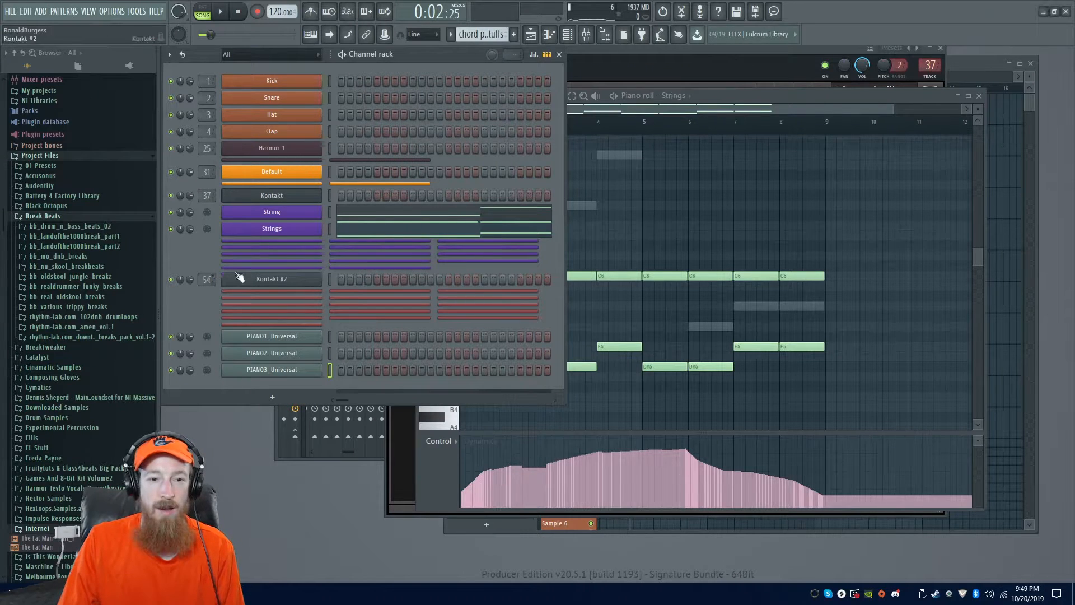
left_click(308, 242)
middle_click(287, 232)
key("Home")
type("Swarm")
key("Return")
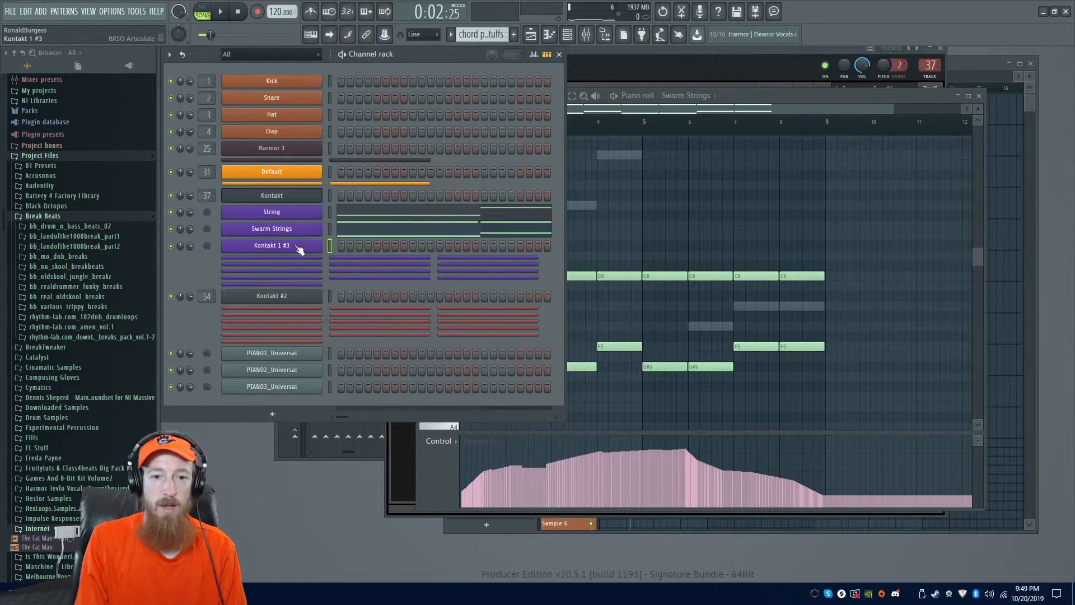
- Rename the cloned Kontakt 1 #3 channel as Swarm Strings and paste the cut PIANO3_Universal notes into it
middle_click(297, 246)
type("Swarm")
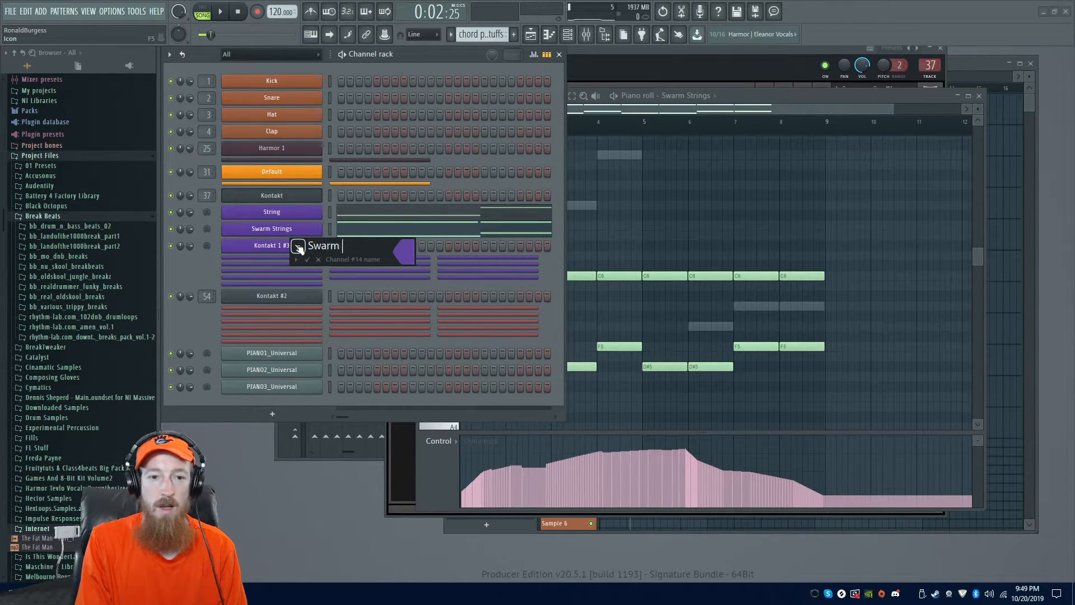
type(" Strings")
key("Return")
right_click(299, 248)
left_click(484, 267)
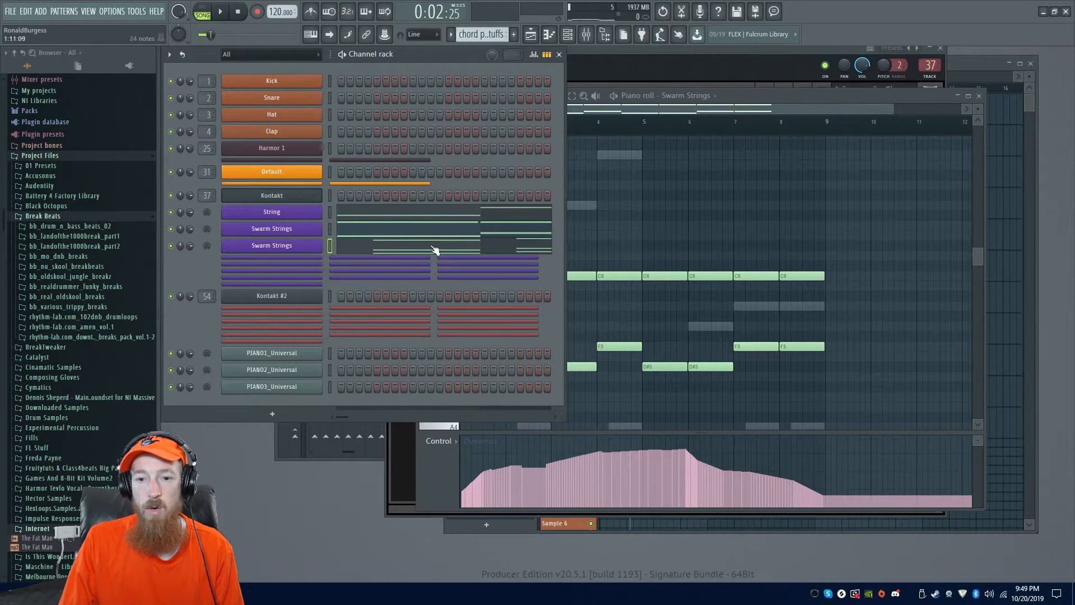
- Load another Strings Low.nki from Orchestral Swarm into the main Kontakt's rack
scroll(672, 291, "down", 6)
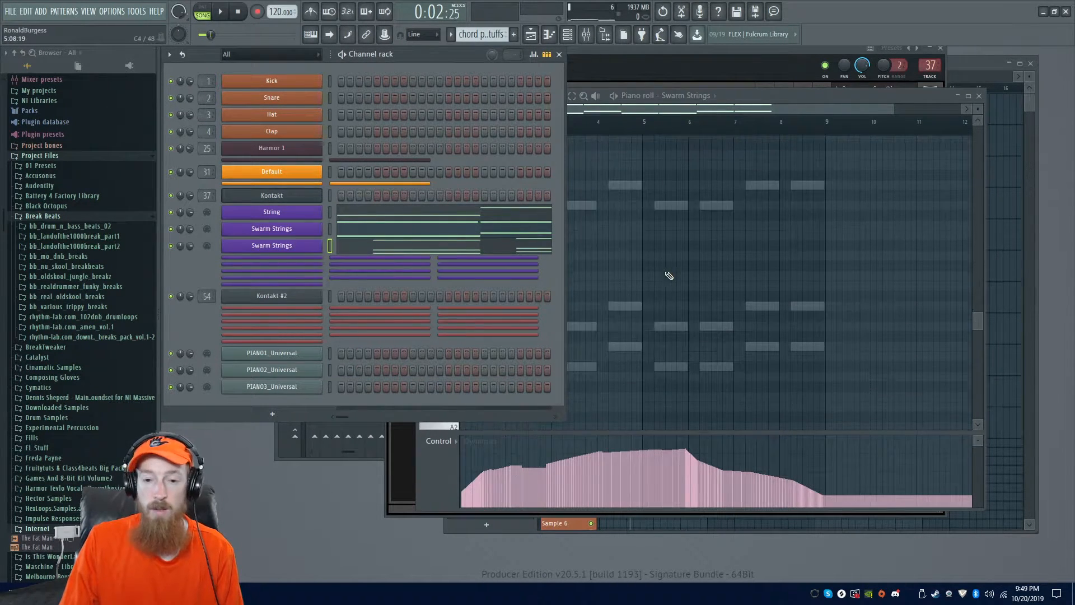
left_click(405, 507)
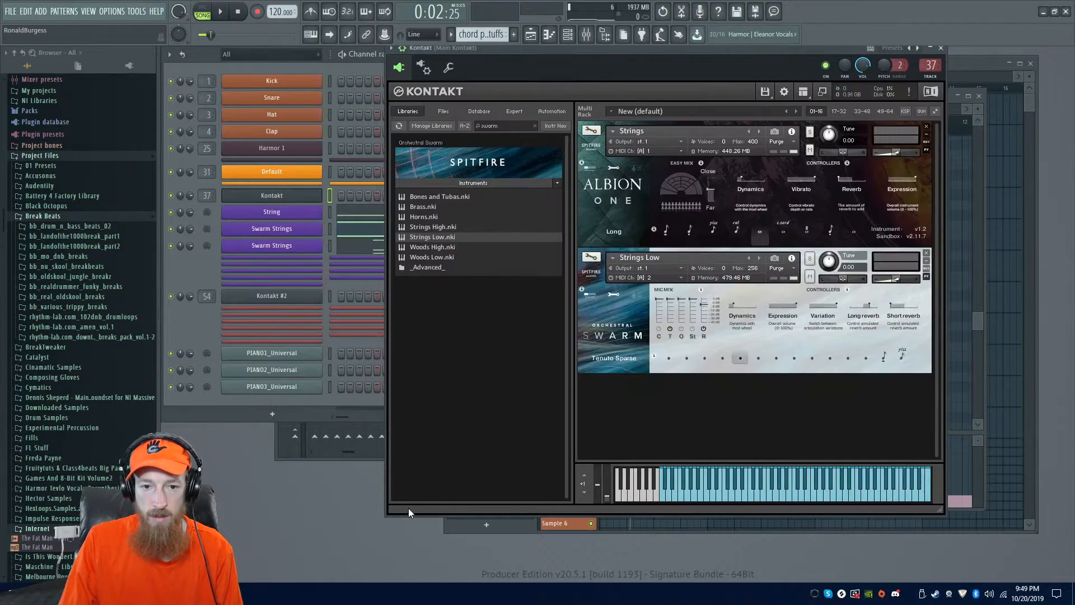
double_click(423, 237)
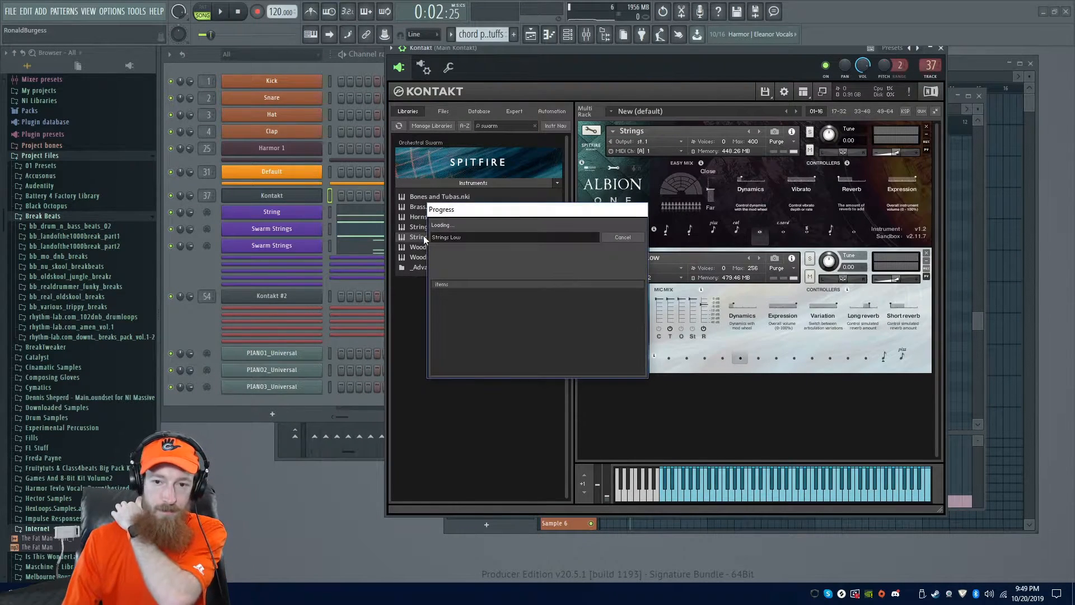
- Lower the T mic to 23% and switch it off in the newly loaded Strings Low, and select the Whisper Swarm articulation
left_click(597, 273)
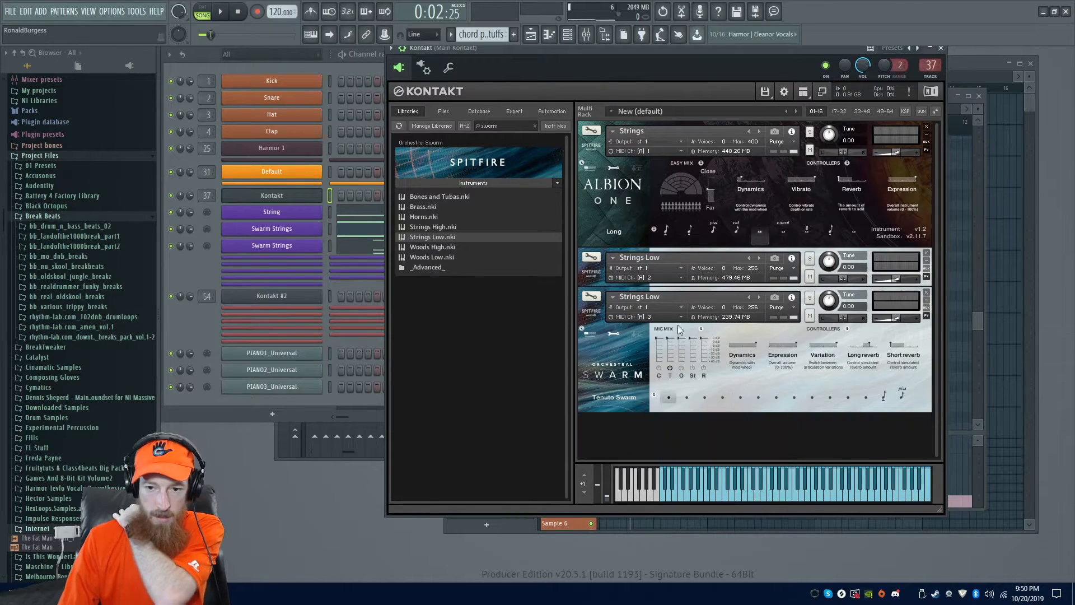
left_click_drag(677, 342, 669, 370)
left_click(670, 368)
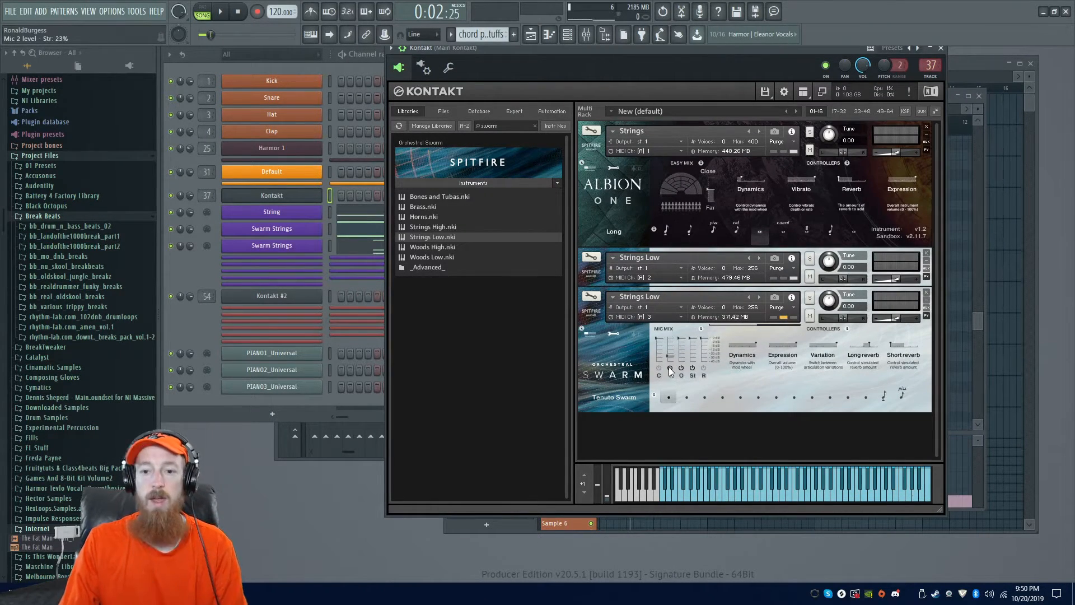
left_click(723, 397)
left_click(759, 397)
left_click(793, 398)
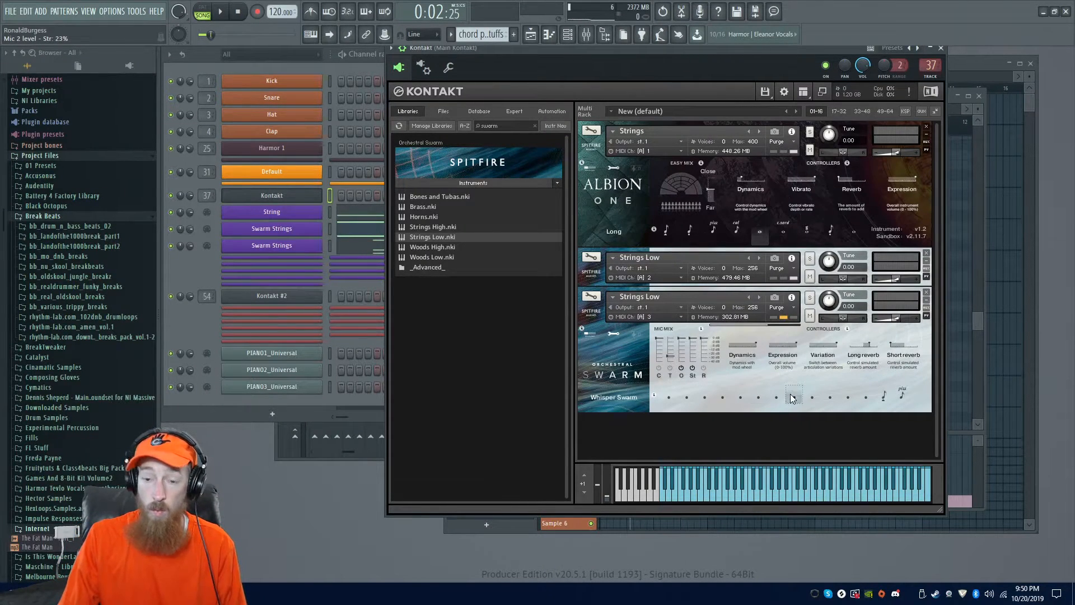
- Audition the Whisper Swarm sound through the lower Swarm Strings channel and its piano roll keyboard
left_click(308, 245)
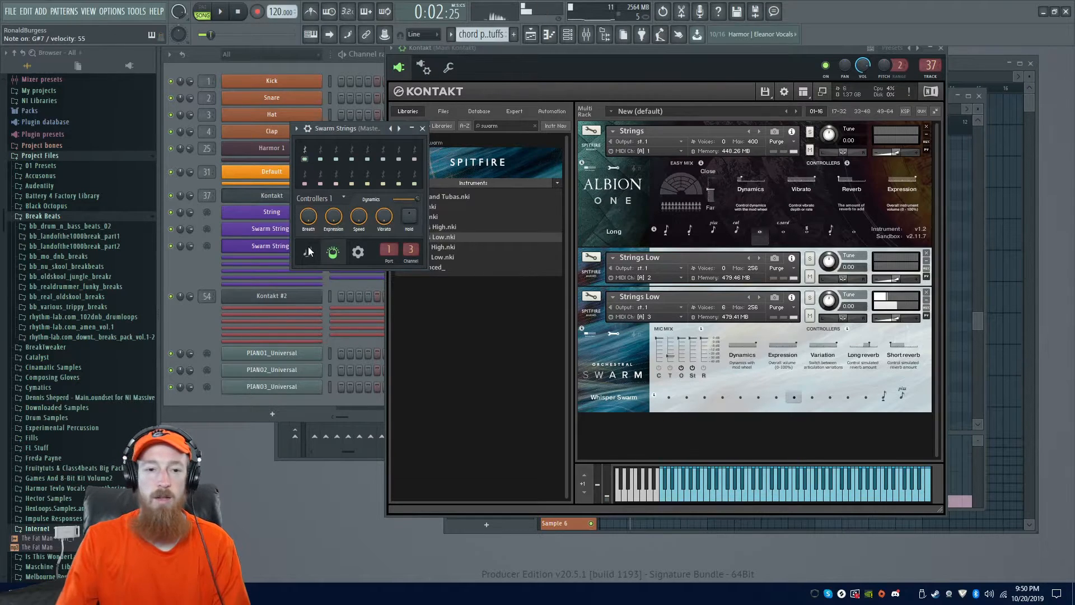
left_click(180, 270)
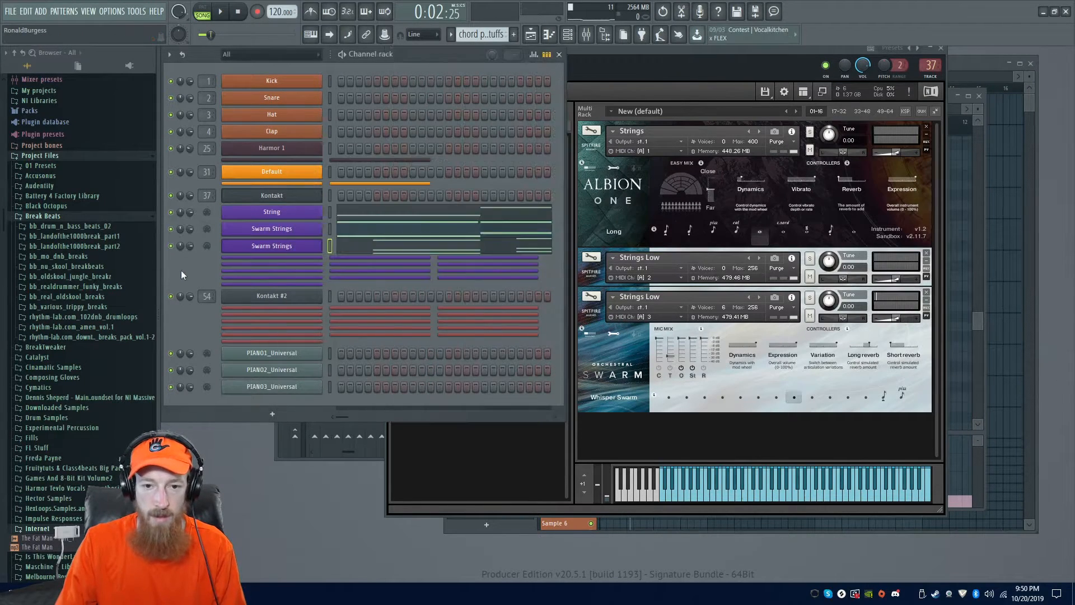
left_click(407, 250)
left_click(441, 370)
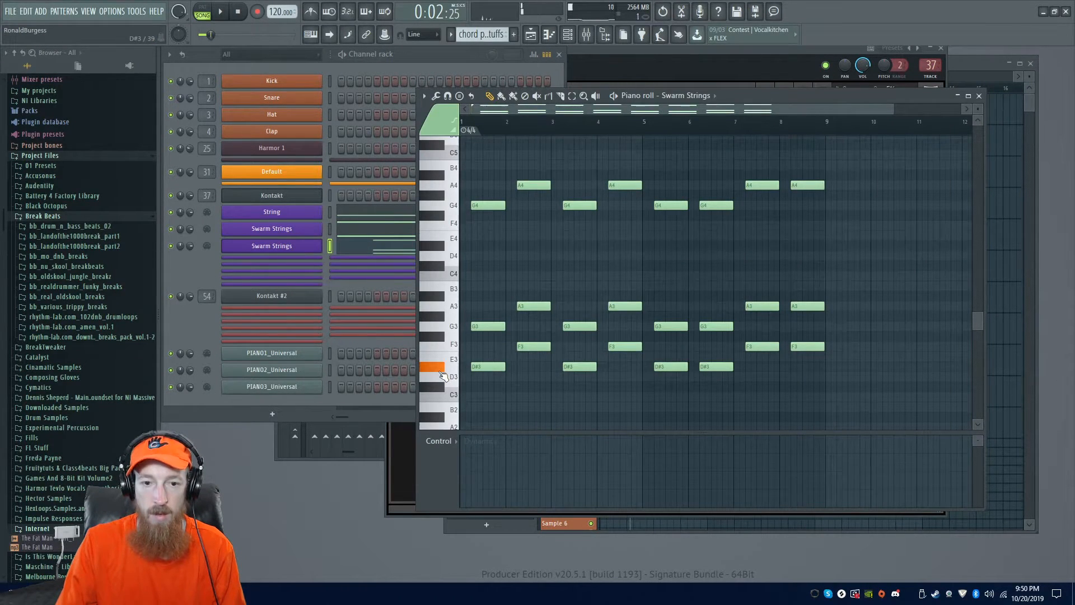
left_click_drag(443, 375, 452, 336)
left_click(408, 506)
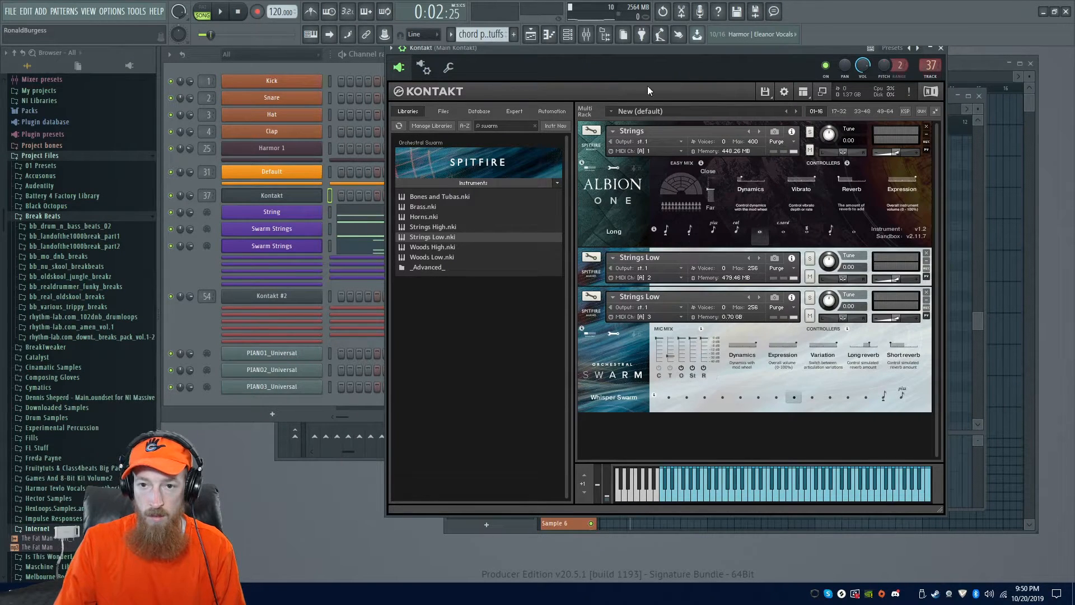
- Switch playback to pattern mode and play the chord pattern to hear the three string parts together
left_click_drag(656, 56, 651, 66)
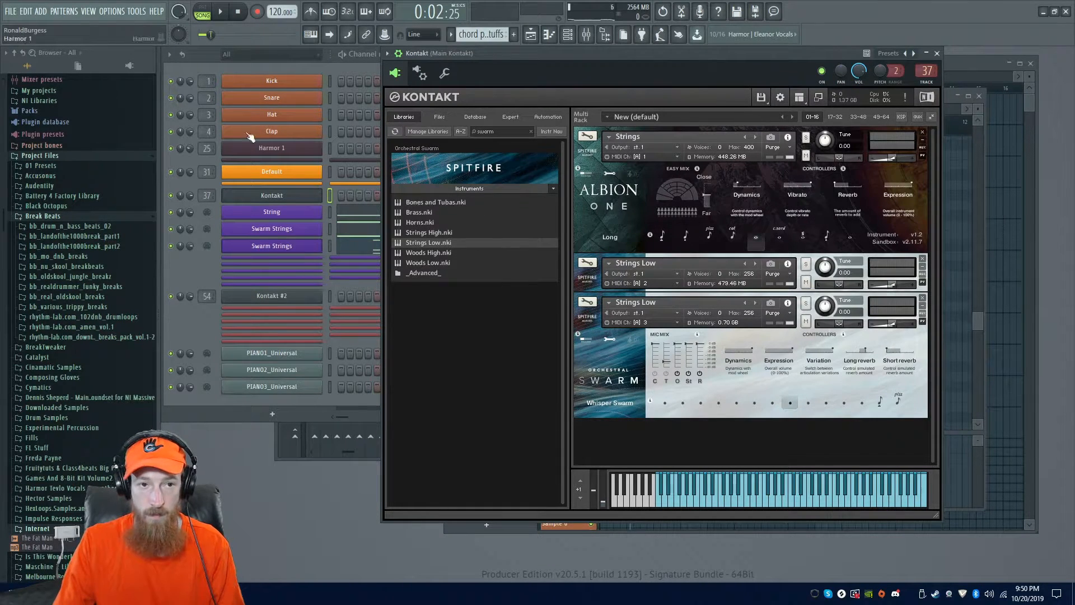
left_click(202, 11)
left_click(222, 13)
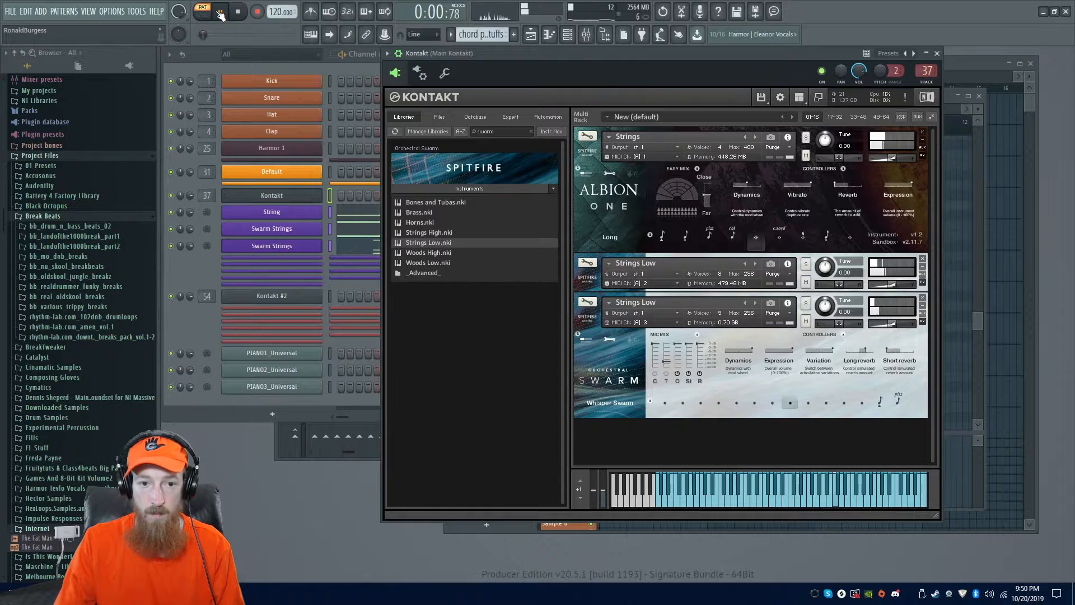
left_click(368, 253)
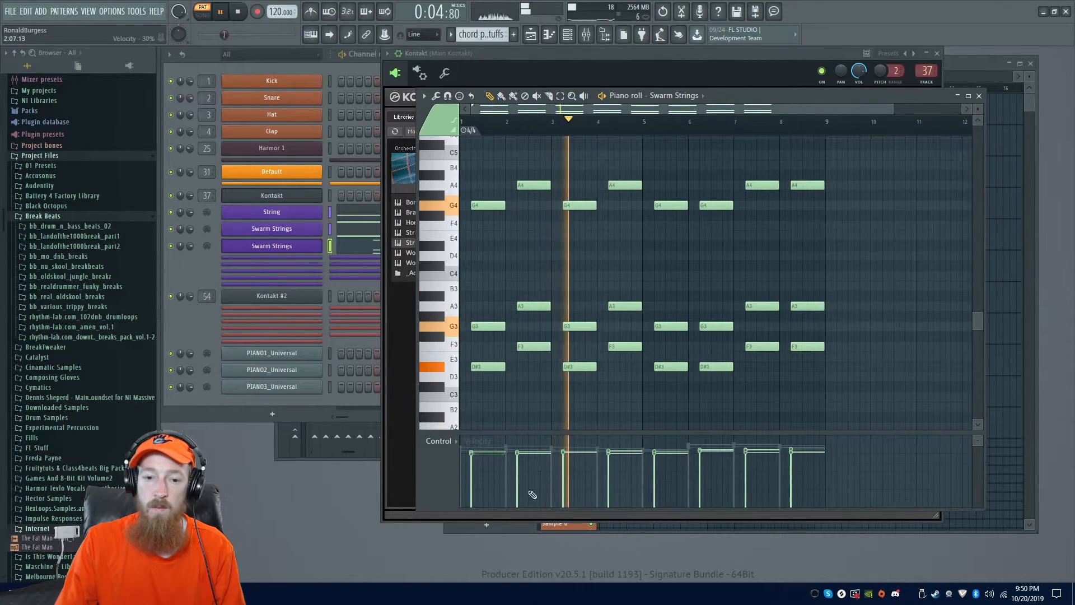
left_click(444, 516)
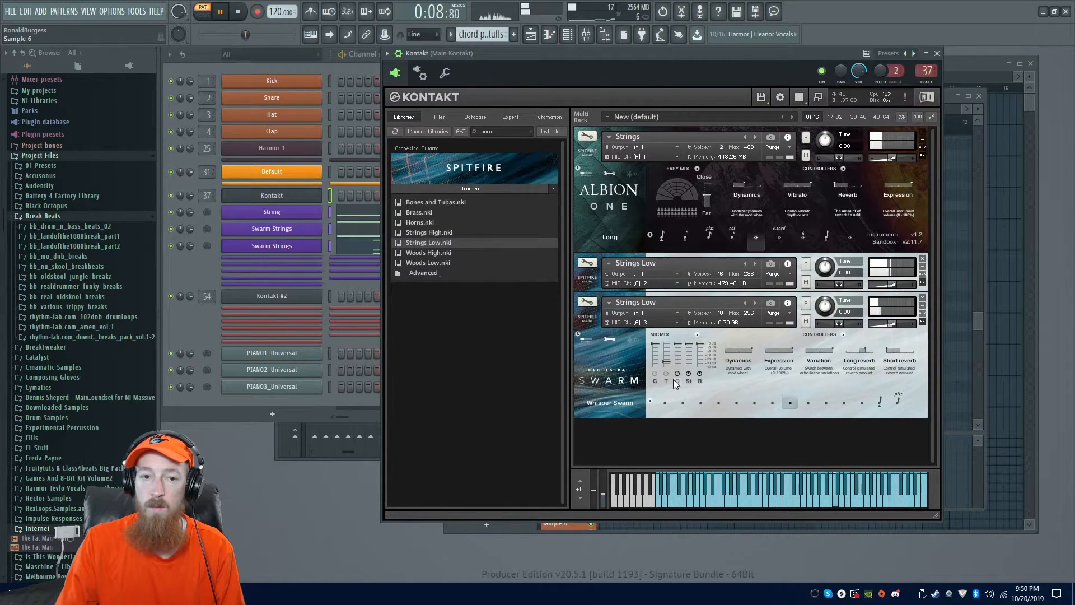
left_click(201, 268)
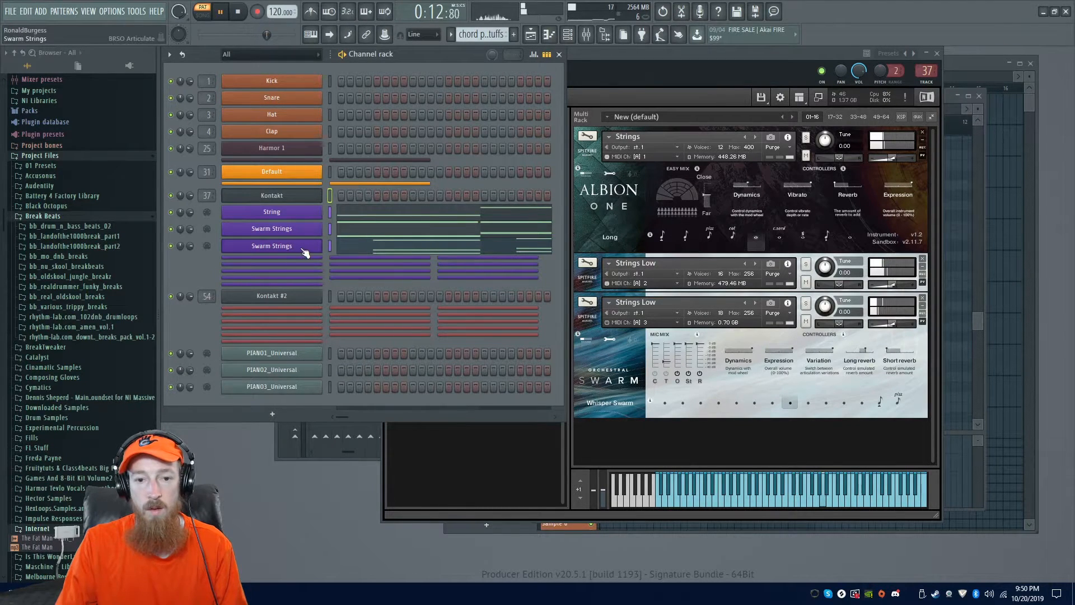
key("space")
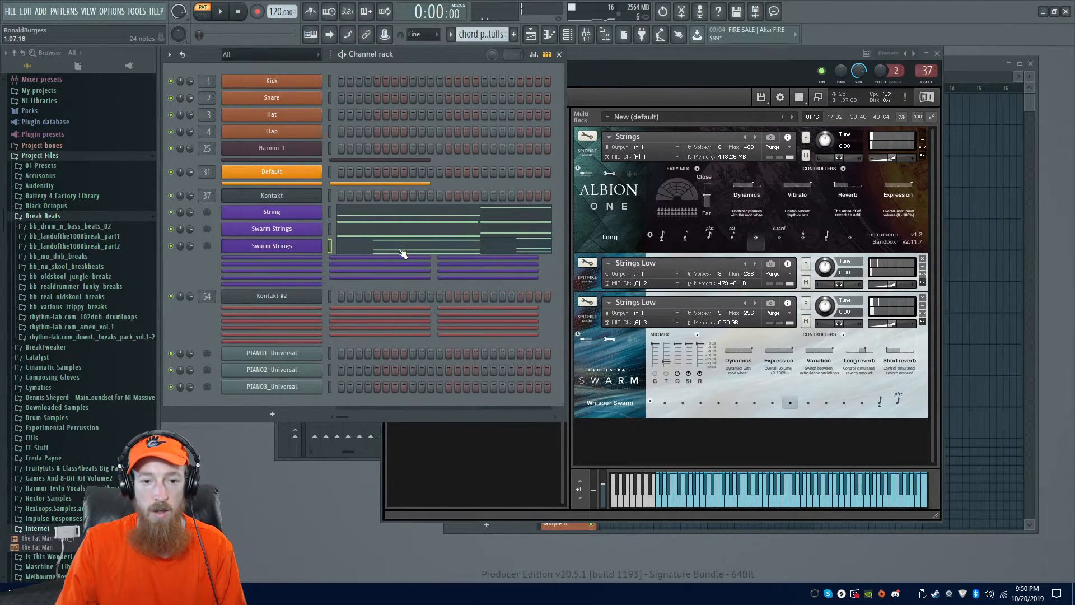
left_click(305, 247)
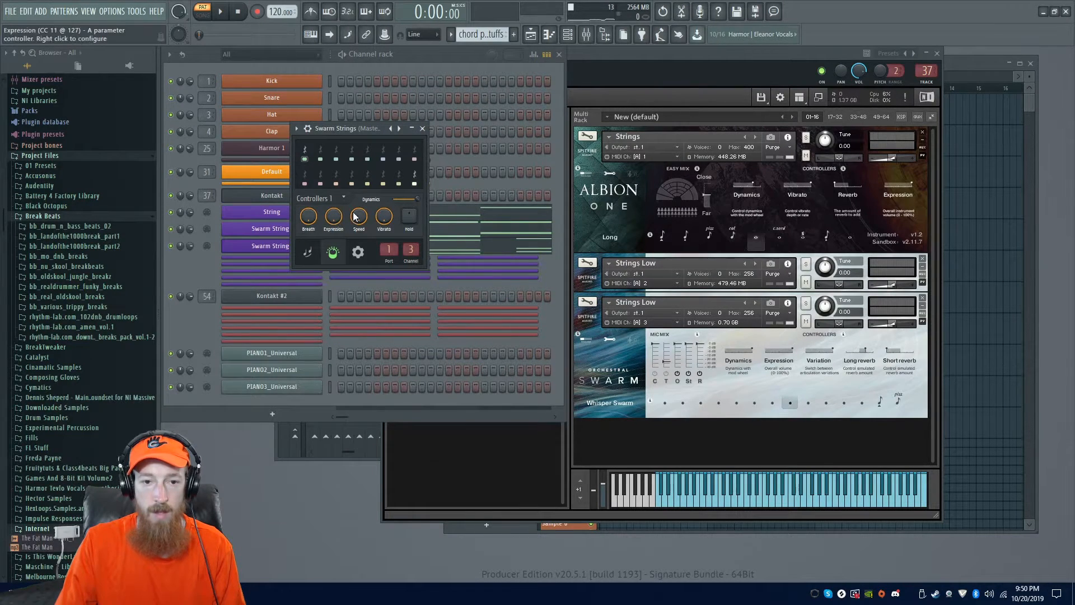
right_click(413, 197)
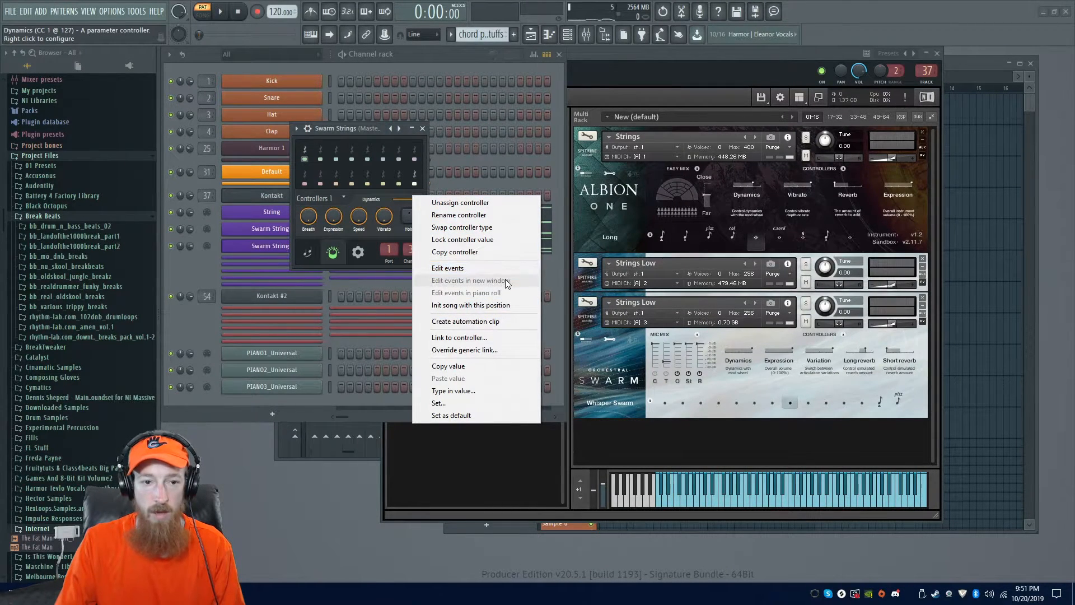
left_click(245, 263)
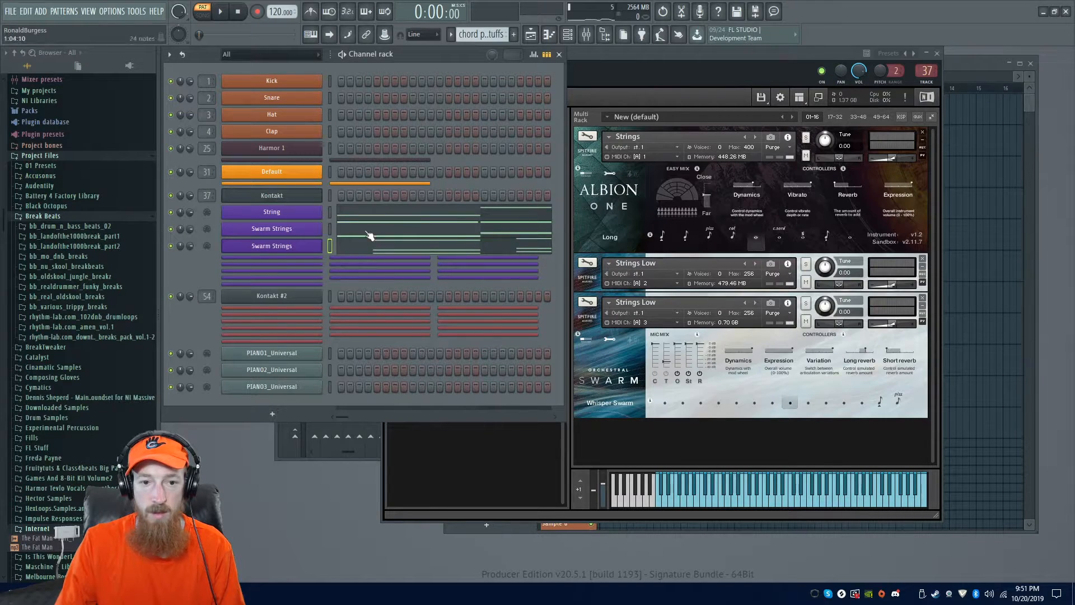
- Open the lower Swarm Strings channel's Dynamics controller events in its piano roll
left_click(392, 246)
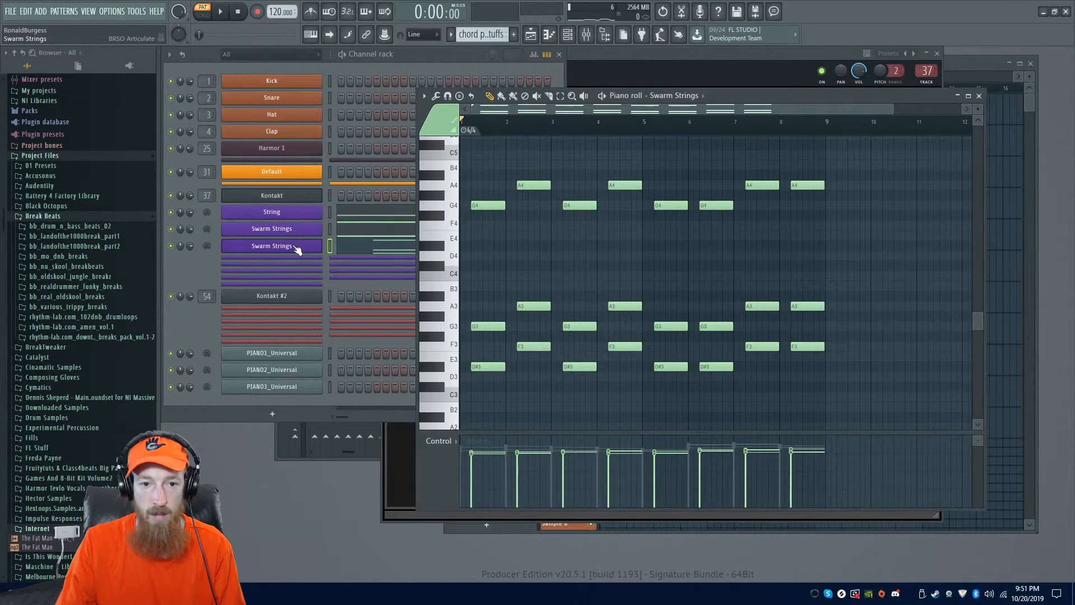
left_click(297, 251)
right_click(416, 197)
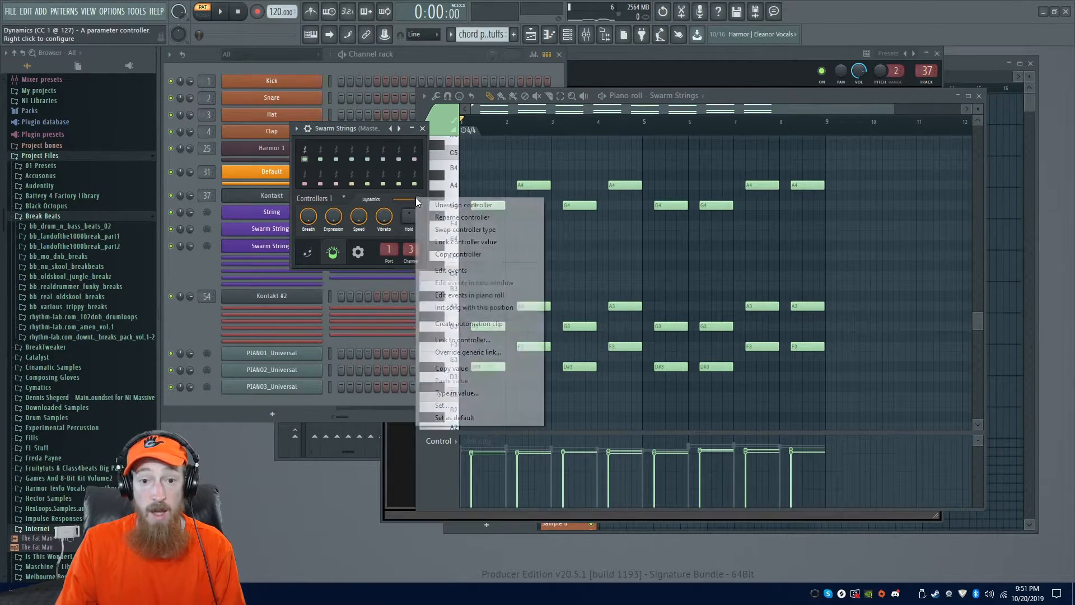
left_click(504, 295)
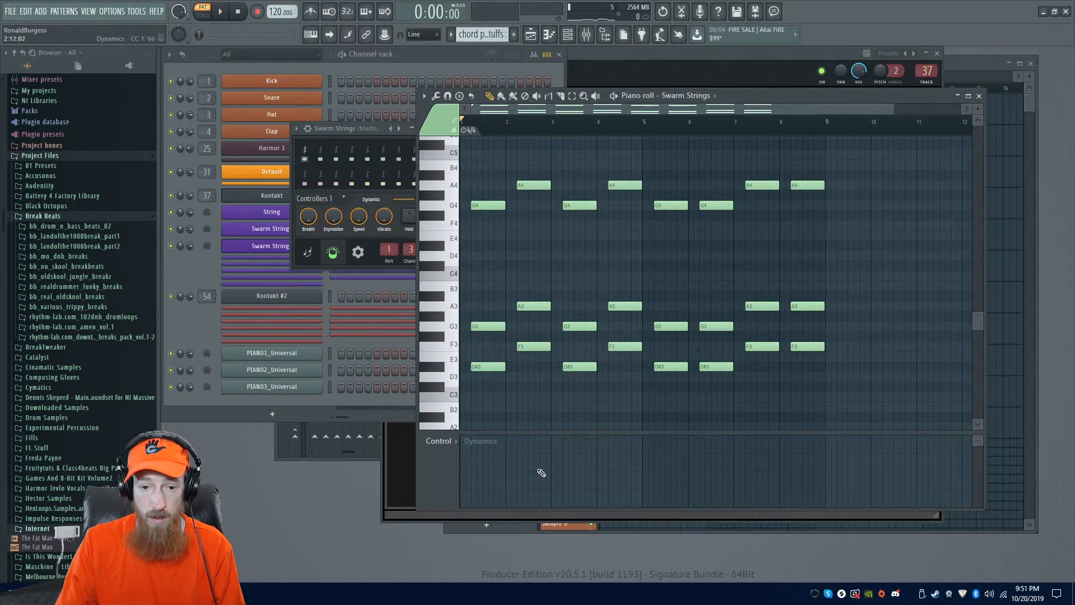
- Draw a Dynamics curve during playback that swells to full, drops sharply at bar 5 and fades low by bar 9
left_click_drag(507, 454, 460, 472)
key("space")
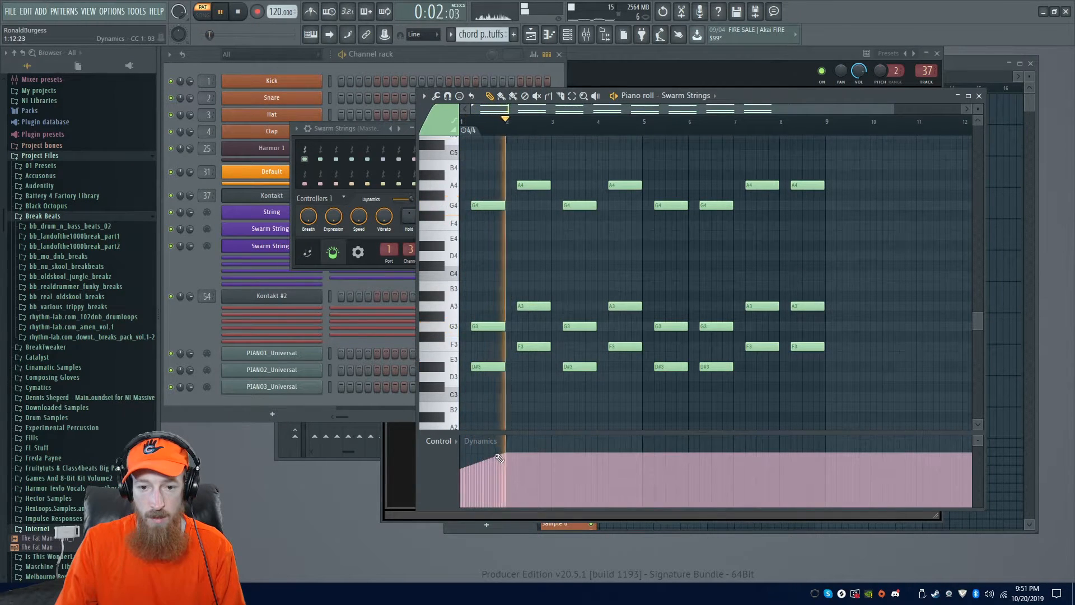
mouse_move(514, 454)
left_mouse_down()
mouse_move(630, 434)
mouse_move(668, 481)
mouse_move(657, 472)
mouse_move(738, 465)
mouse_move(818, 495)
left_mouse_up()
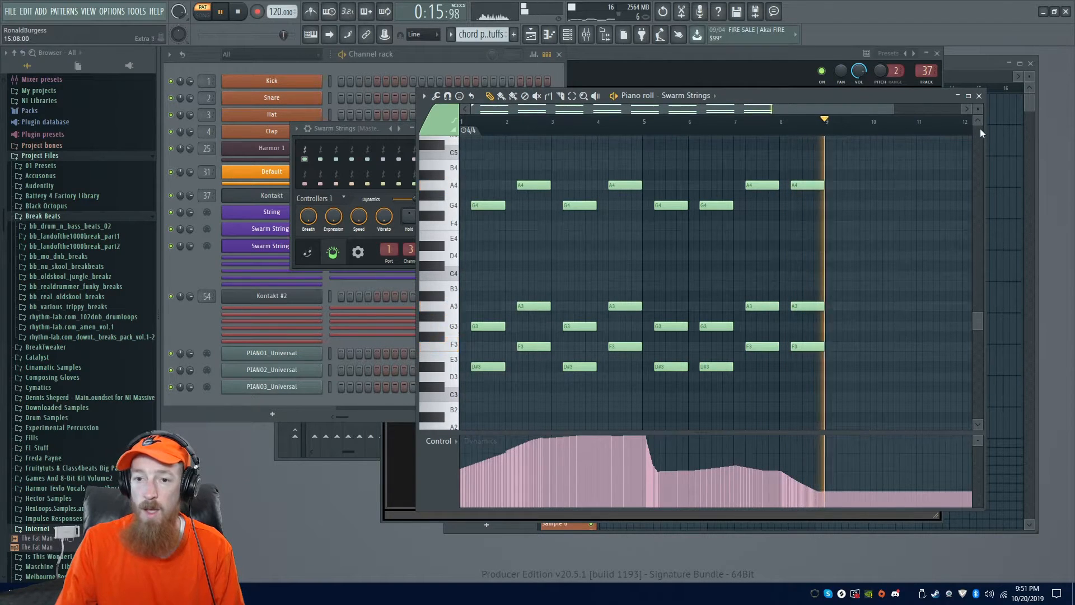
left_click(980, 96)
key("space")
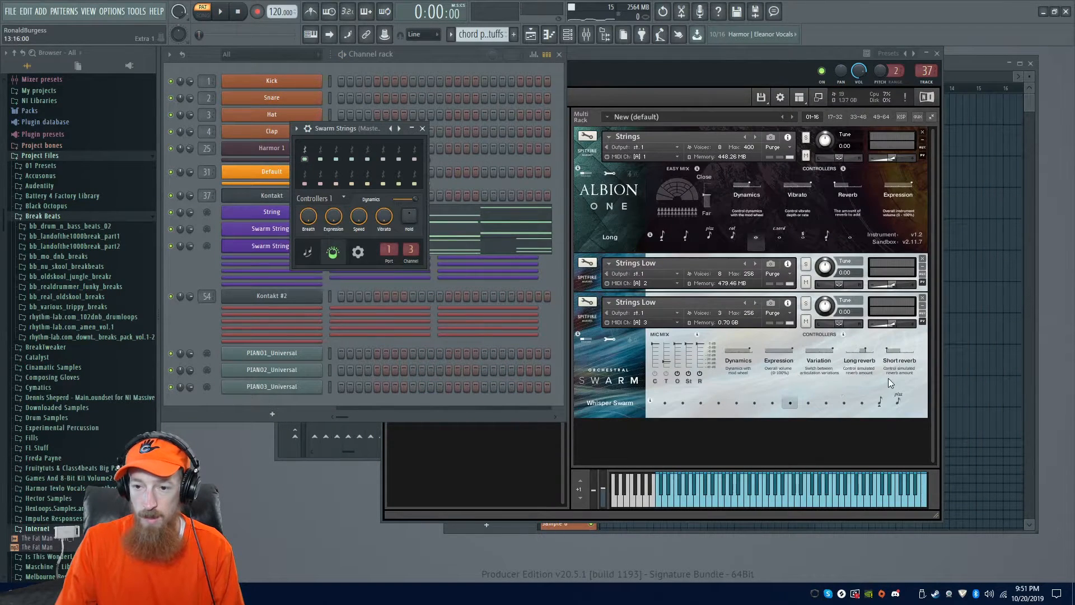
- Pan the Whisper Swarm Strings Low slightly left and play the pattern through to check the string blend
left_click_drag(839, 325, 833, 325)
key("space")
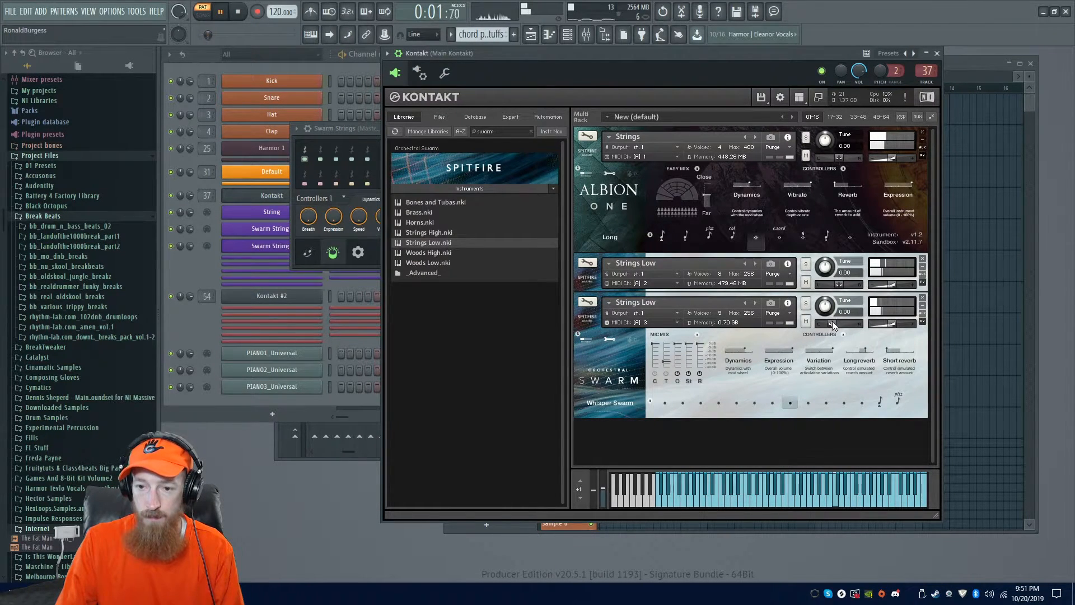
left_click_drag(833, 322, 832, 324)
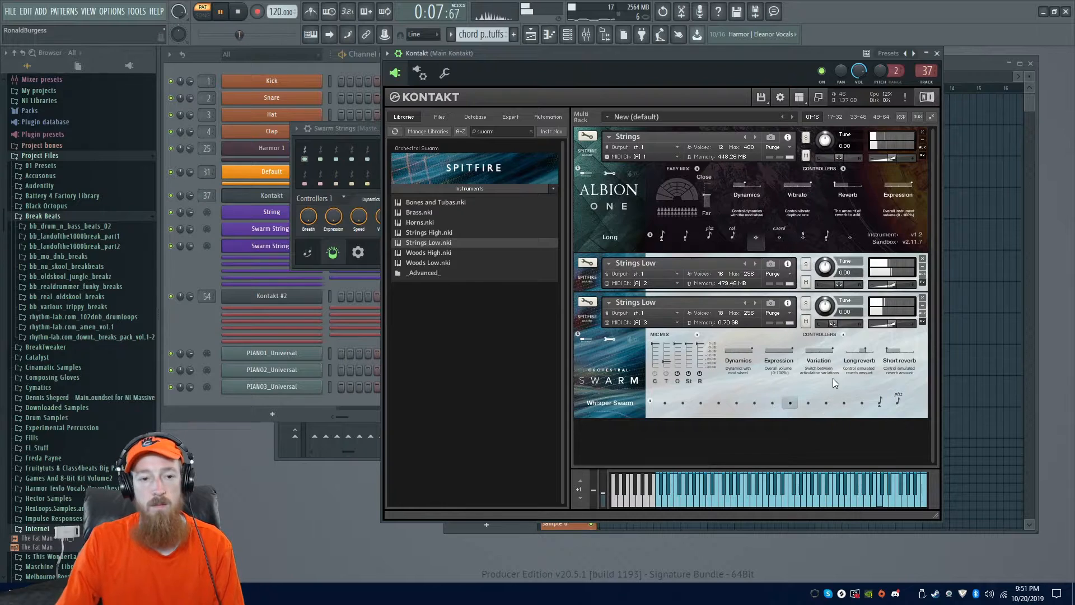
left_click(197, 268)
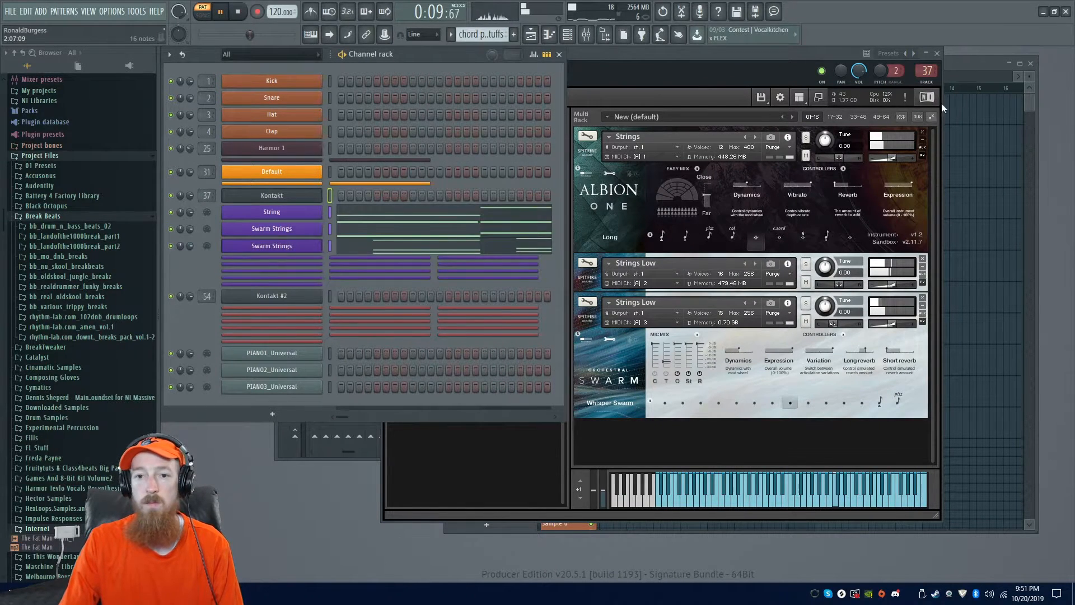
left_click(966, 69)
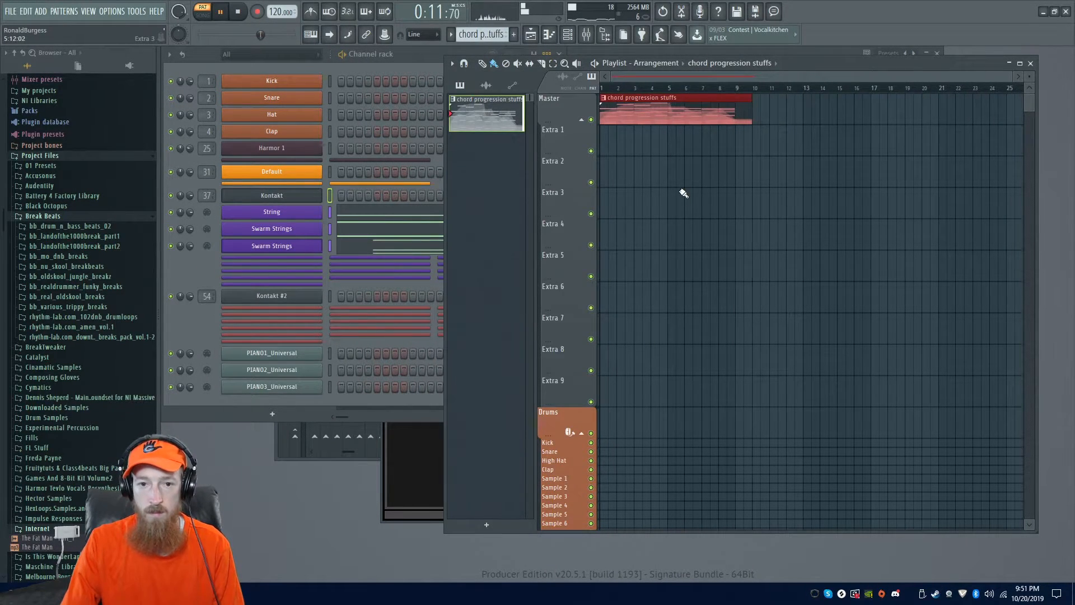
left_click(194, 268)
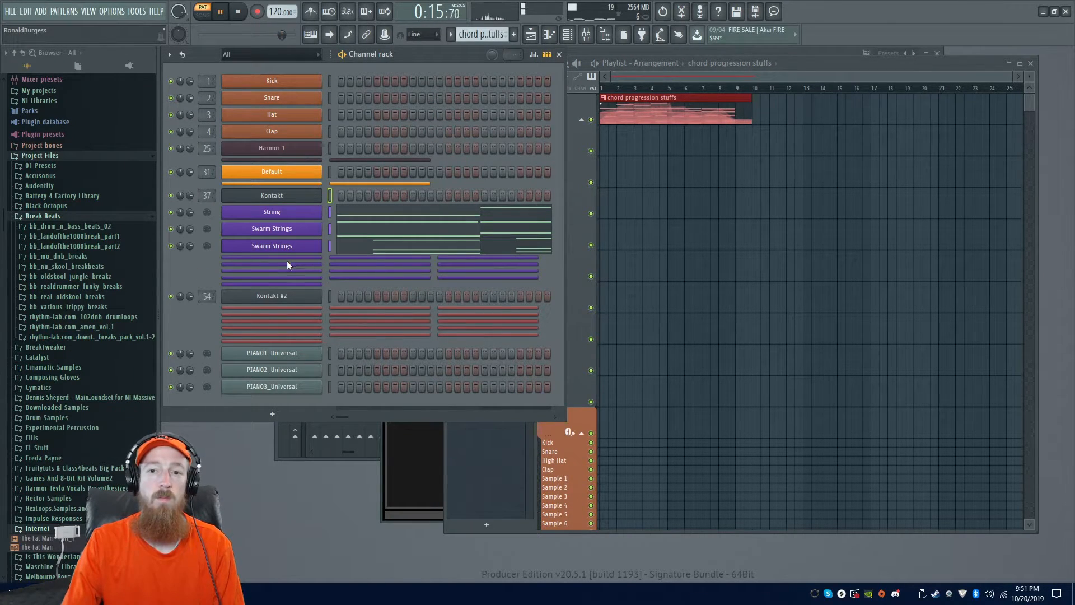
key("space")
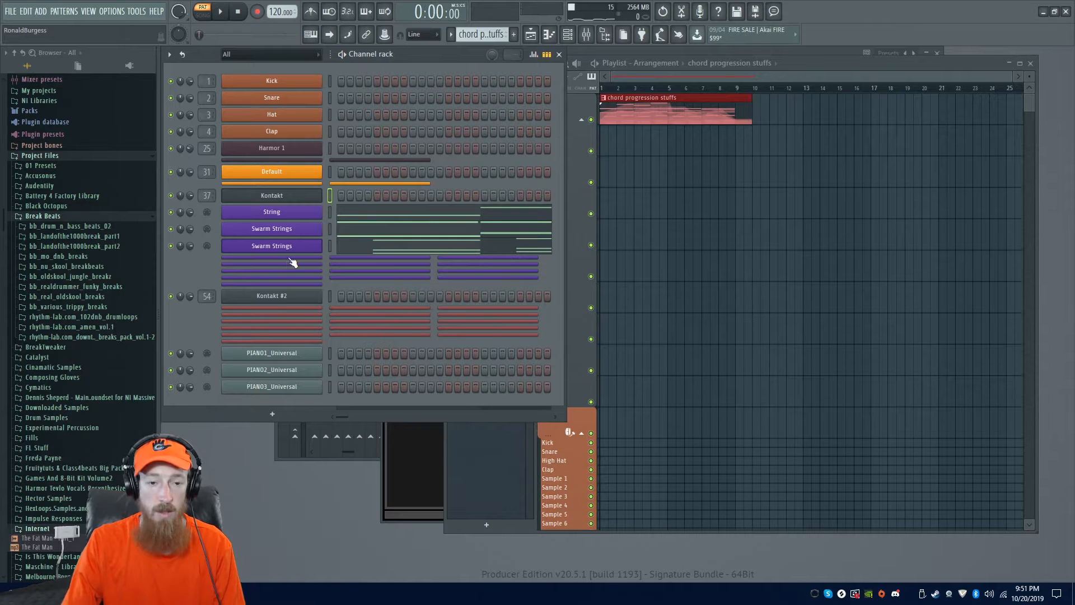
- Unzip the Kontakt 1 #4 channel directly below the Swarm Strings channels and rename it Piano
left_click(292, 258)
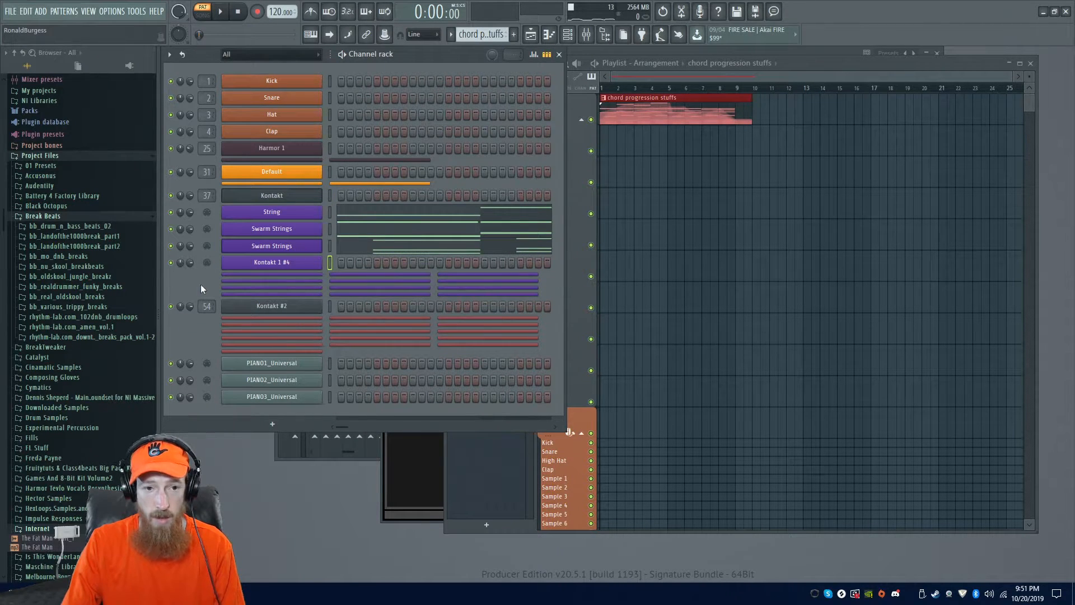
key("F2")
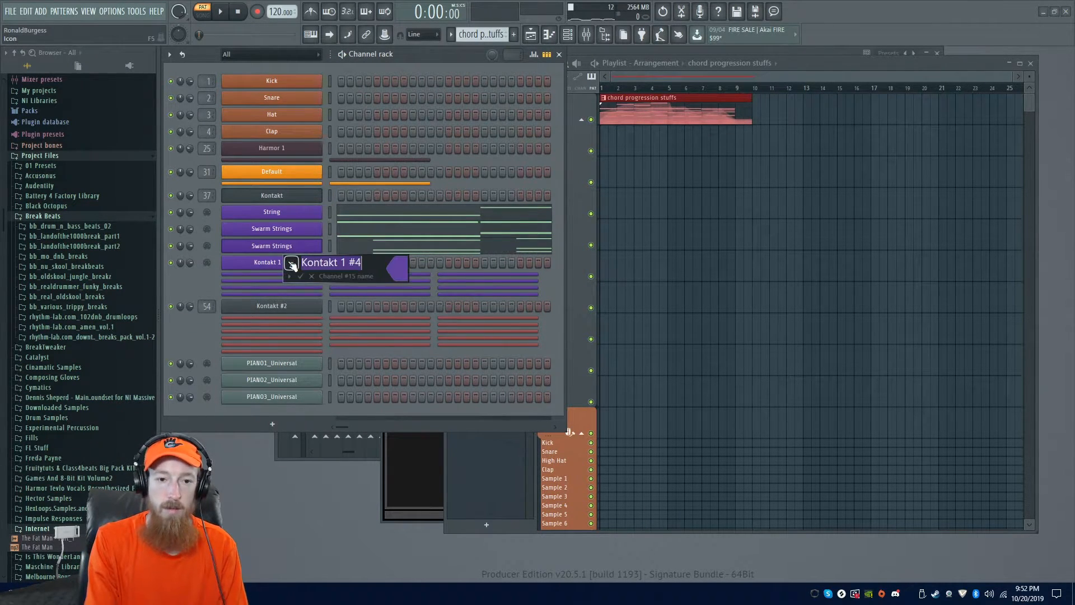
type("Piano")
key("Return")
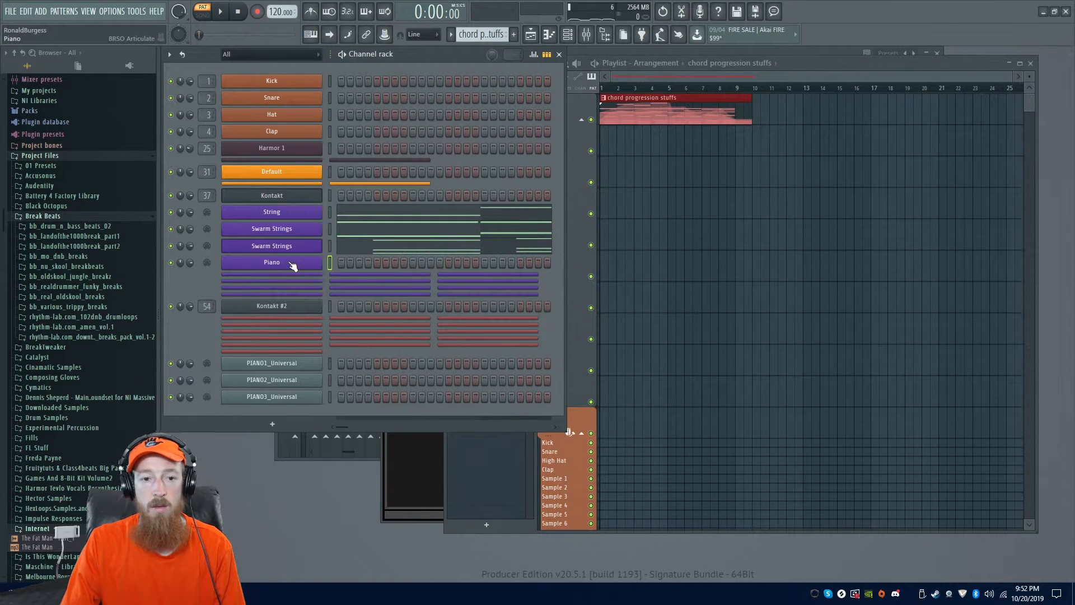
- Collapse the Albion ONE Strings and the expanded Strings Low in the main Kontakt's rack
left_click(293, 267)
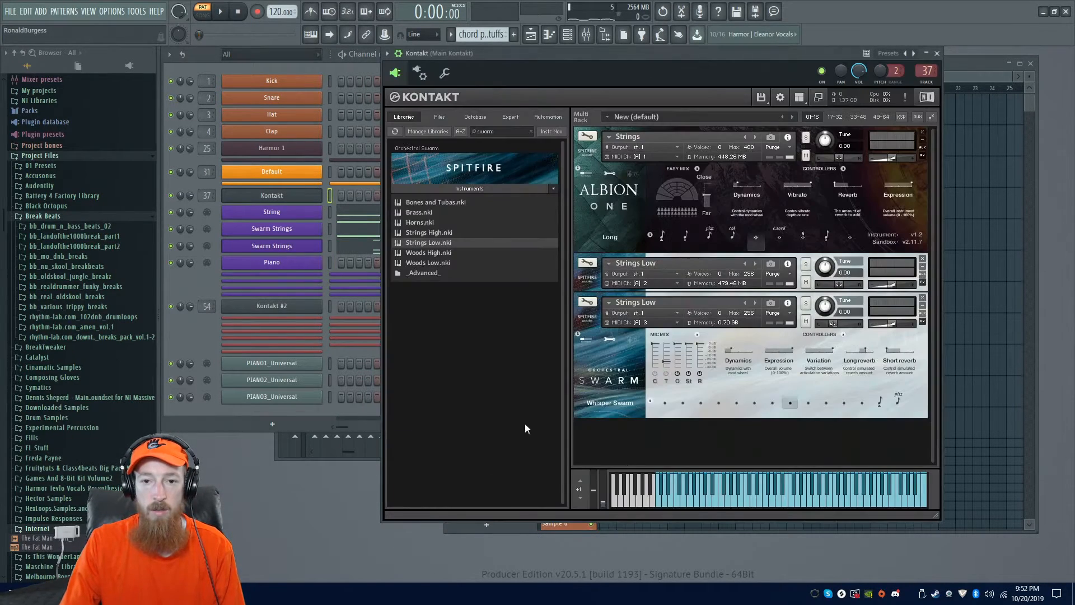
left_click(580, 167)
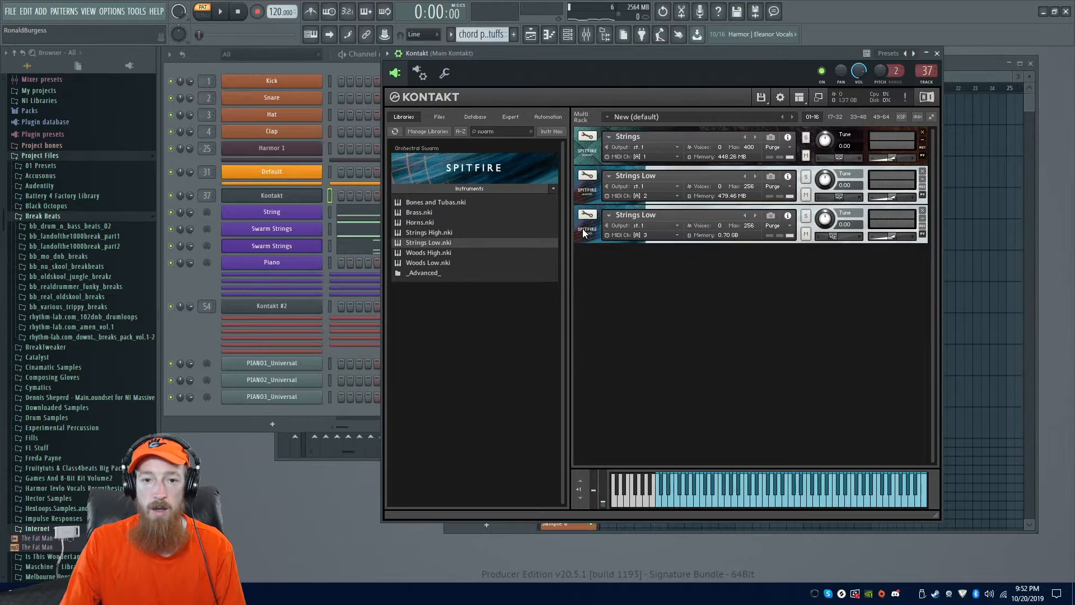
left_click(581, 245)
- Search the Kontakt libraries for grand and load The Grandeur.nki into the rack
left_click(472, 188)
double_click(506, 132)
type("grand")
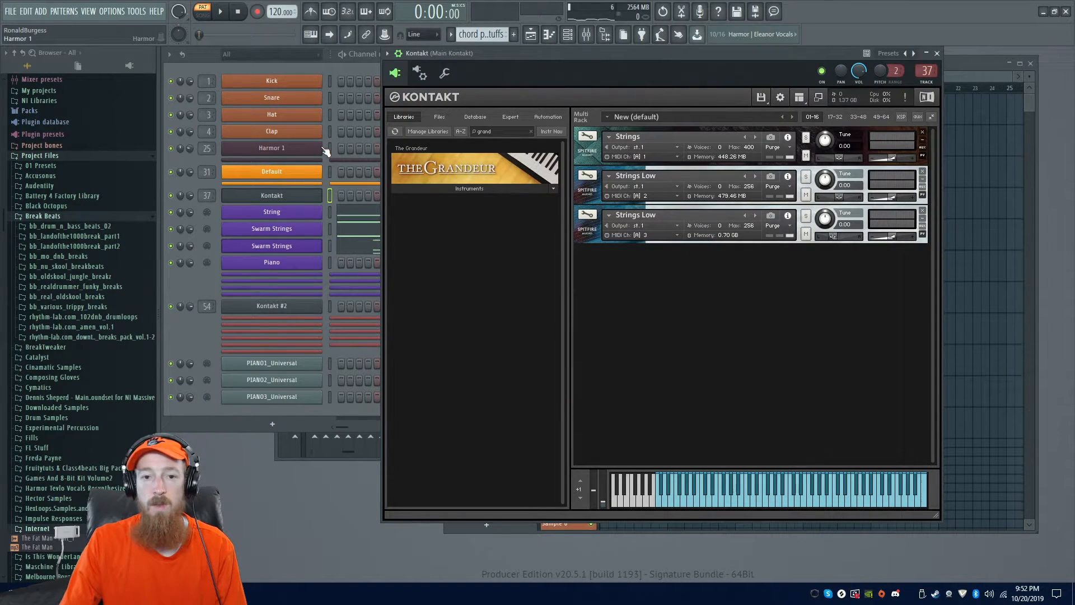
left_click(471, 191)
double_click(425, 203)
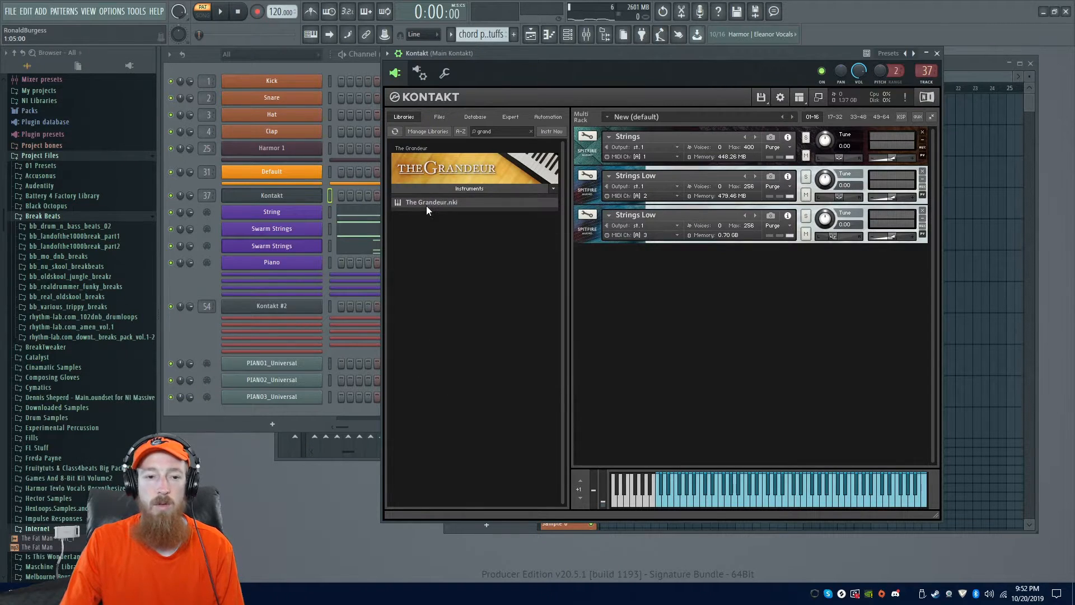
- Soften The Grandeur's tone Color to -18 and look over its extended Tone and Anatomy settings
left_click(196, 281)
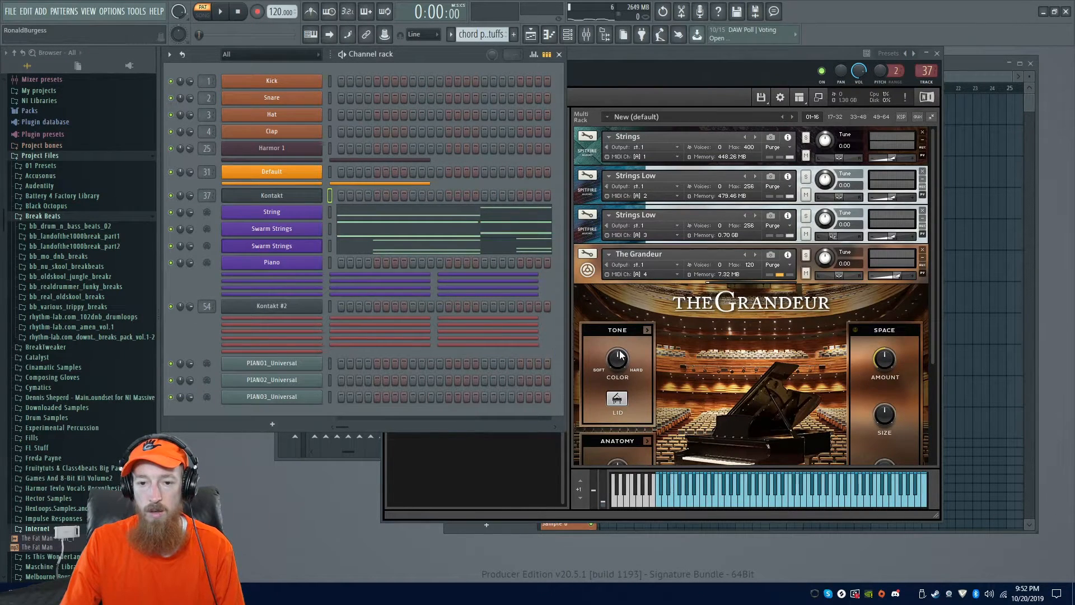
left_click_drag(624, 348, 617, 358)
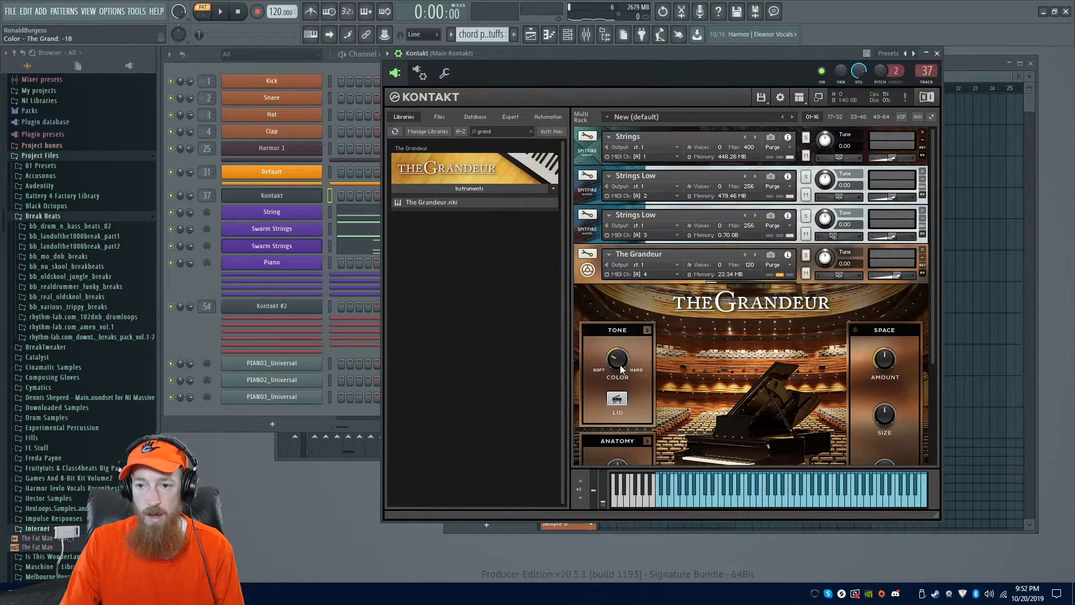
left_click_drag(936, 290, 930, 362)
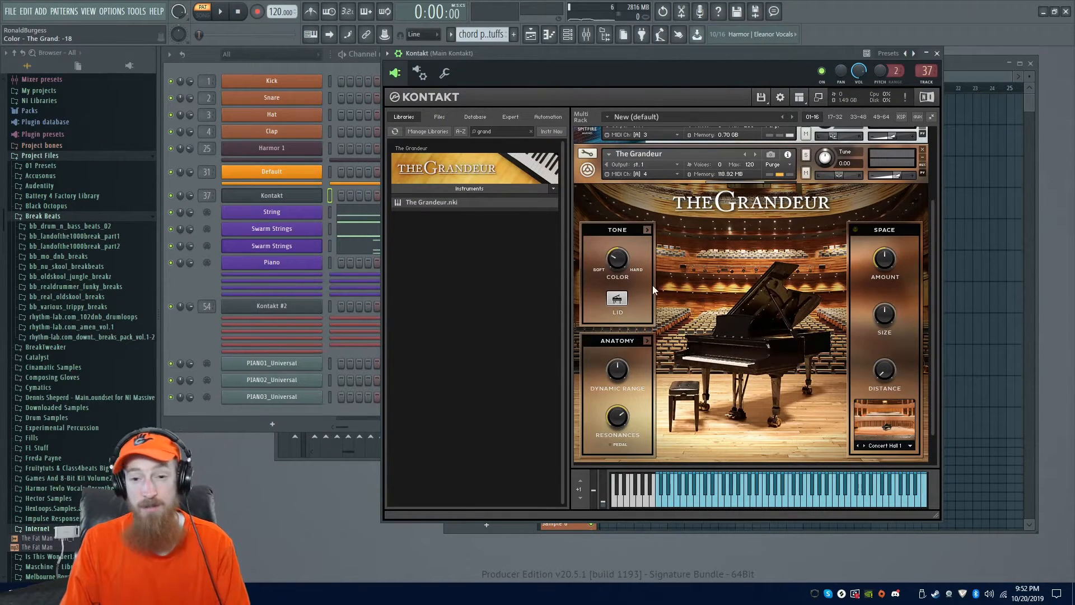
left_click(647, 231)
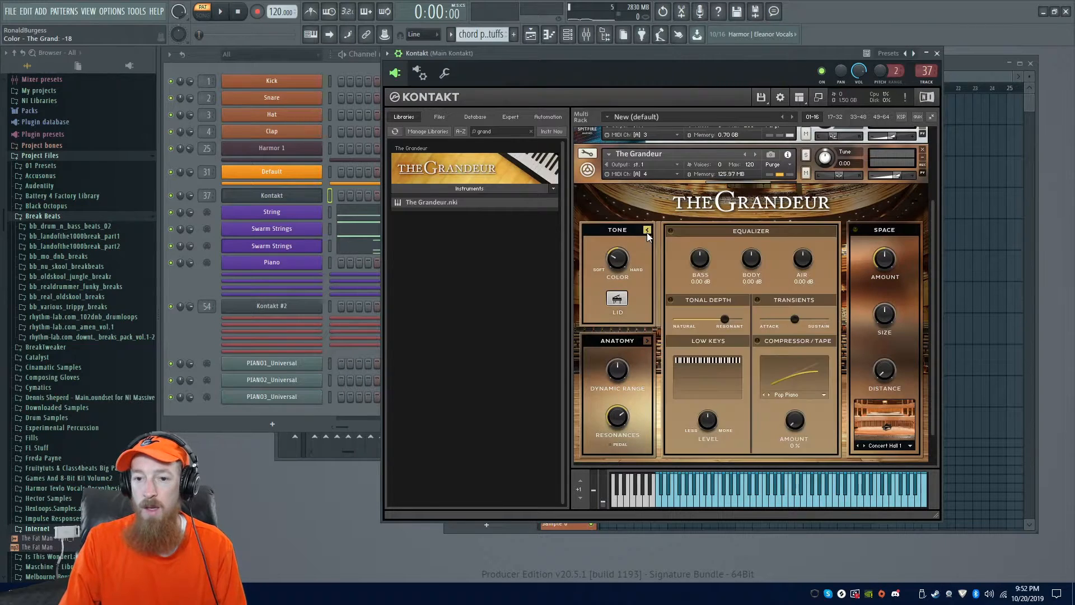
left_click(648, 231)
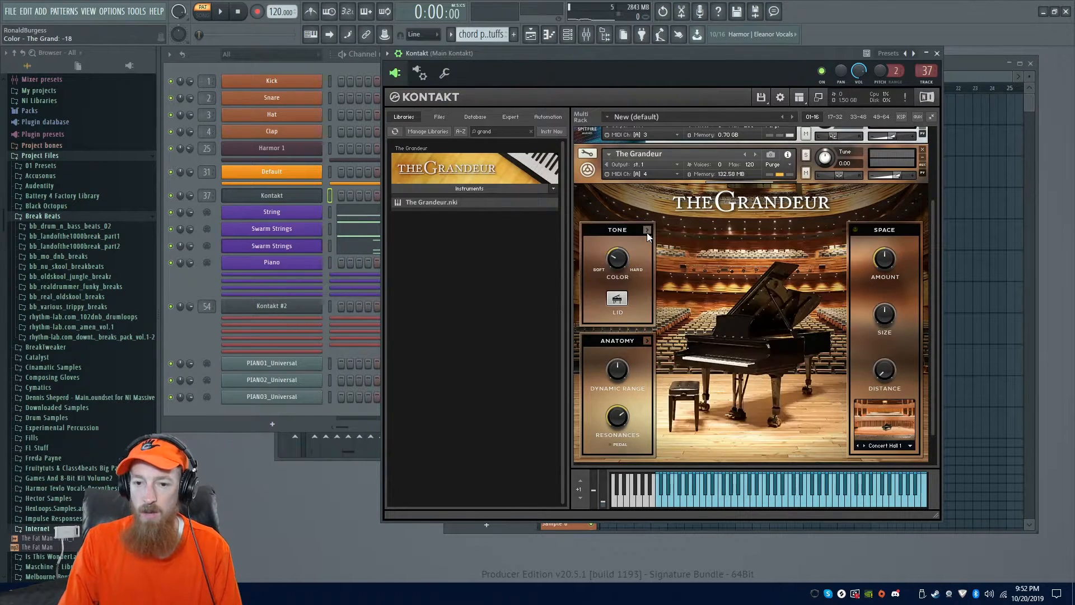
left_click(648, 342)
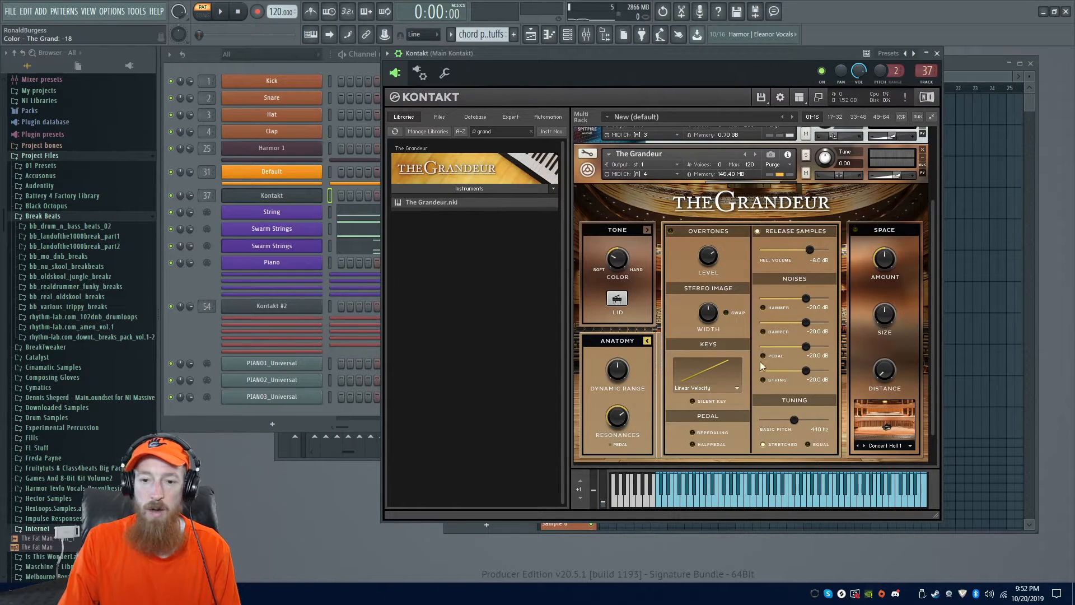
left_click(647, 341)
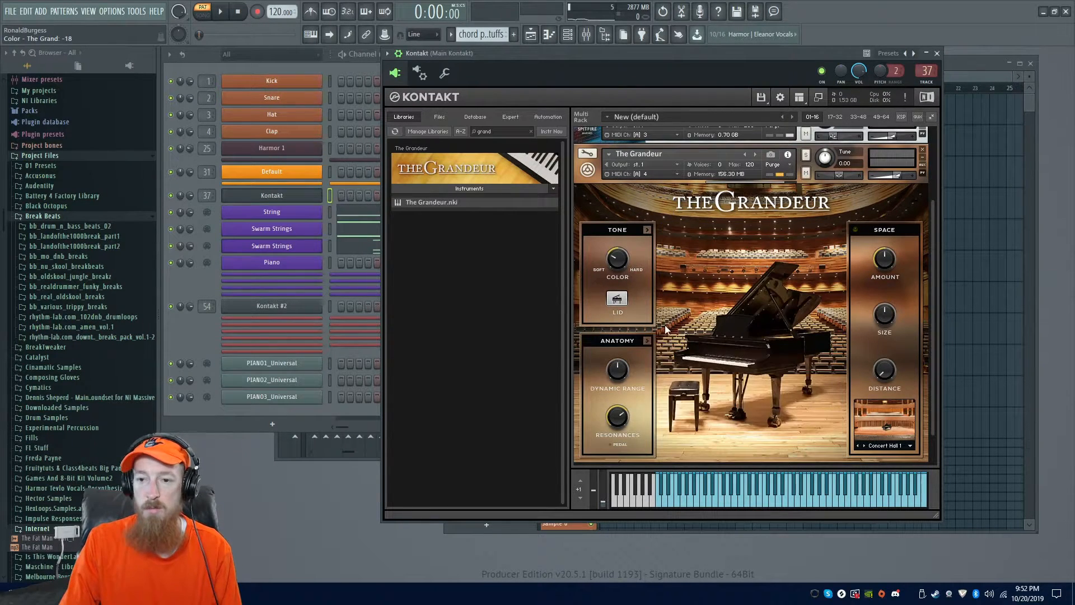
- Turn on The Grandeur's Space effect, adjust its Amount, and open the Piano channel's settings for a quick check
left_click(855, 230)
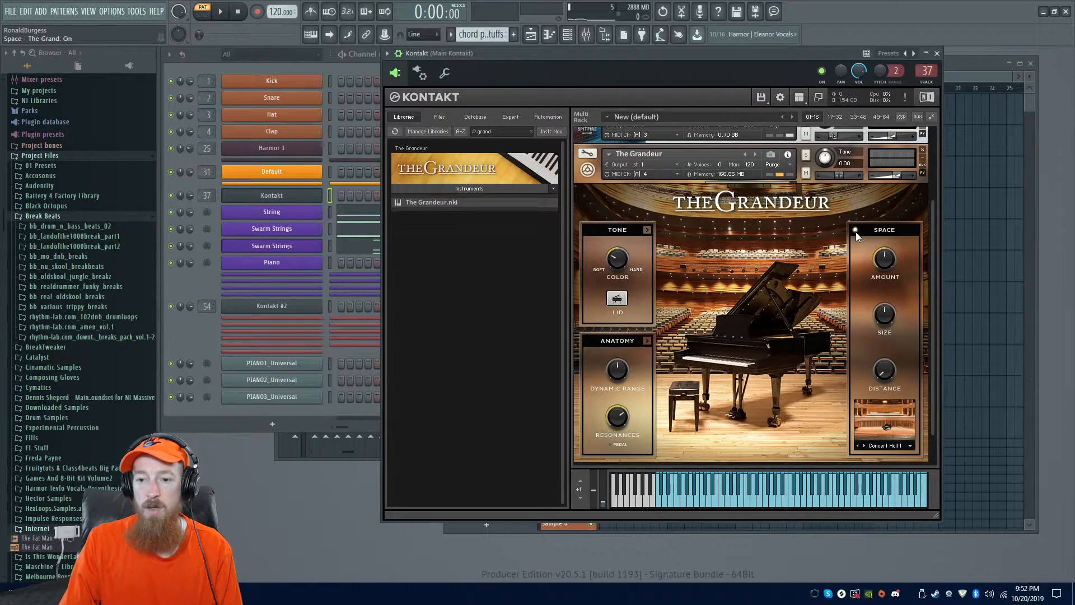
left_click_drag(885, 273, 885, 246)
left_click(275, 263)
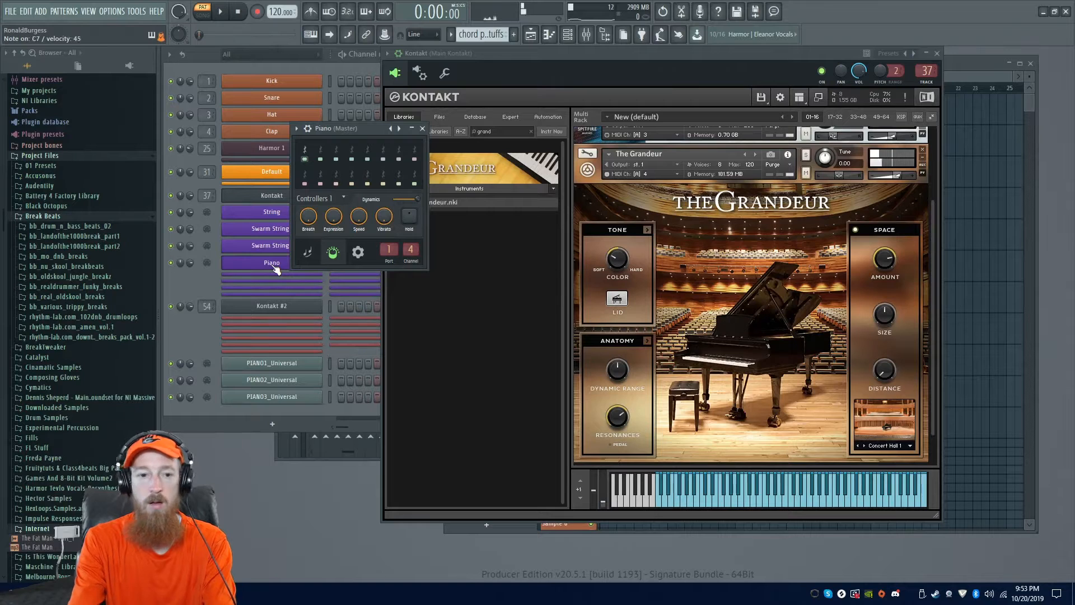
left_click(423, 128)
- In the Piano channel's piano roll, enter a one-beat C7 note on beat 2 of bar 1 with a lowered velocity
right_click(330, 261)
left_click(354, 267)
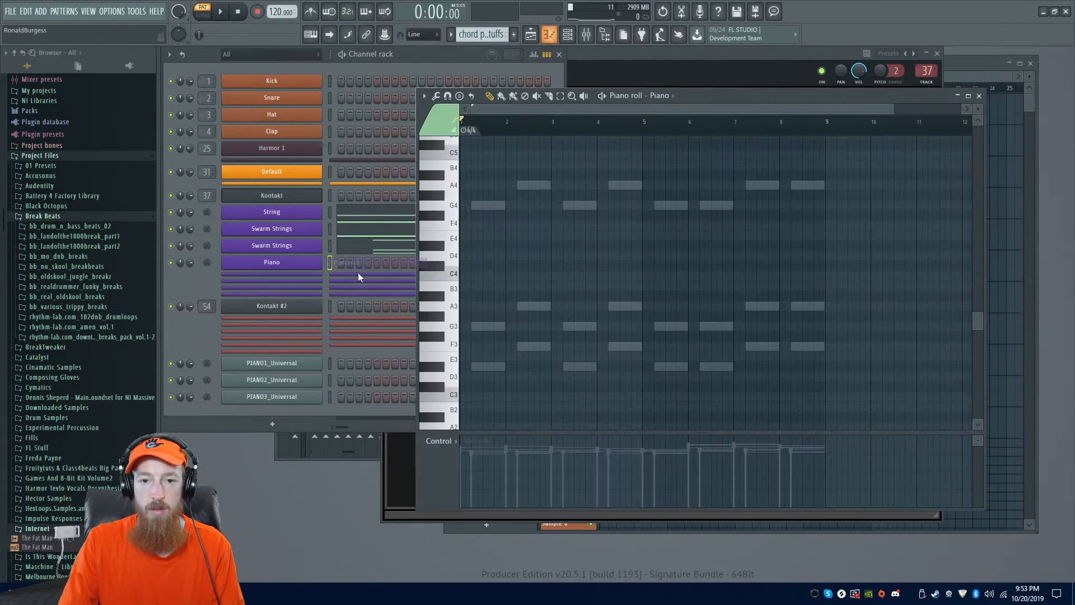
scroll(490, 303, "up", 4, "ctrl")
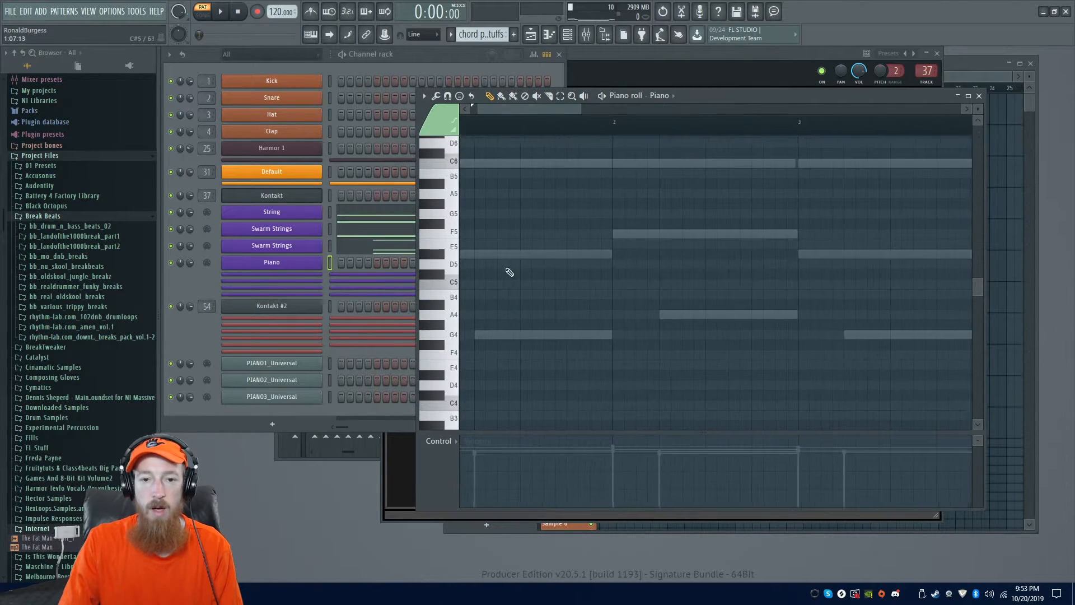
scroll(548, 297, "up", 5)
left_click(467, 245)
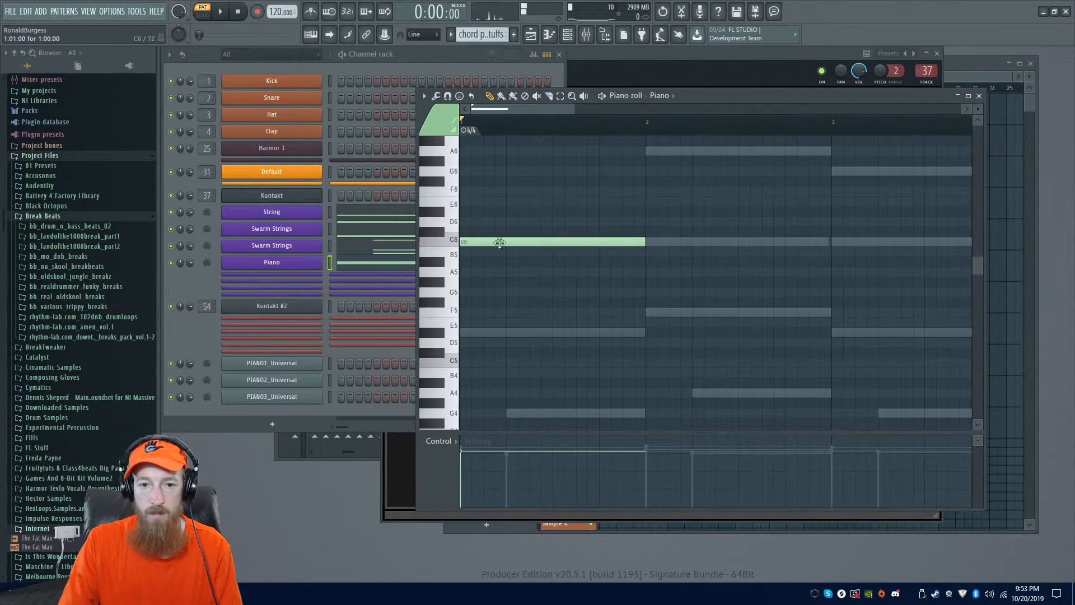
scroll(507, 254, "up", 4)
left_click(490, 299)
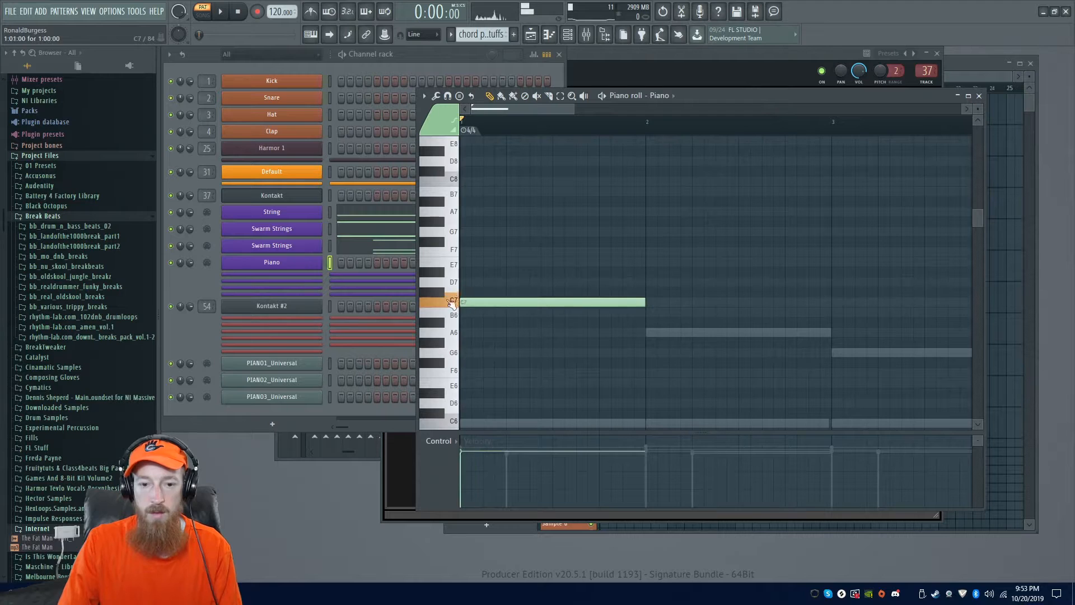
left_click_drag(471, 481, 473, 472)
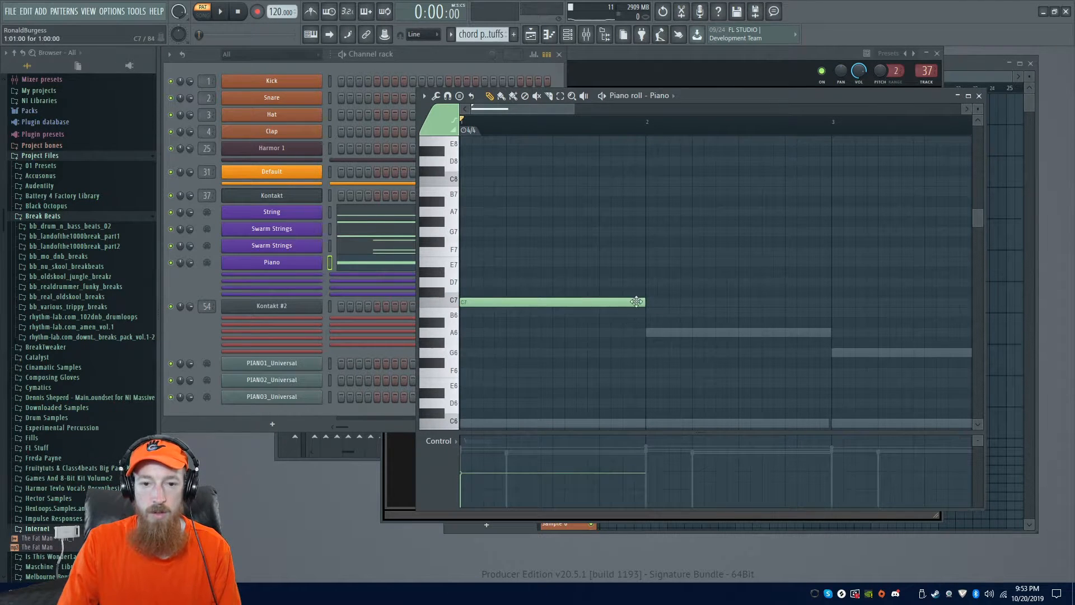
left_click_drag(641, 303, 532, 301)
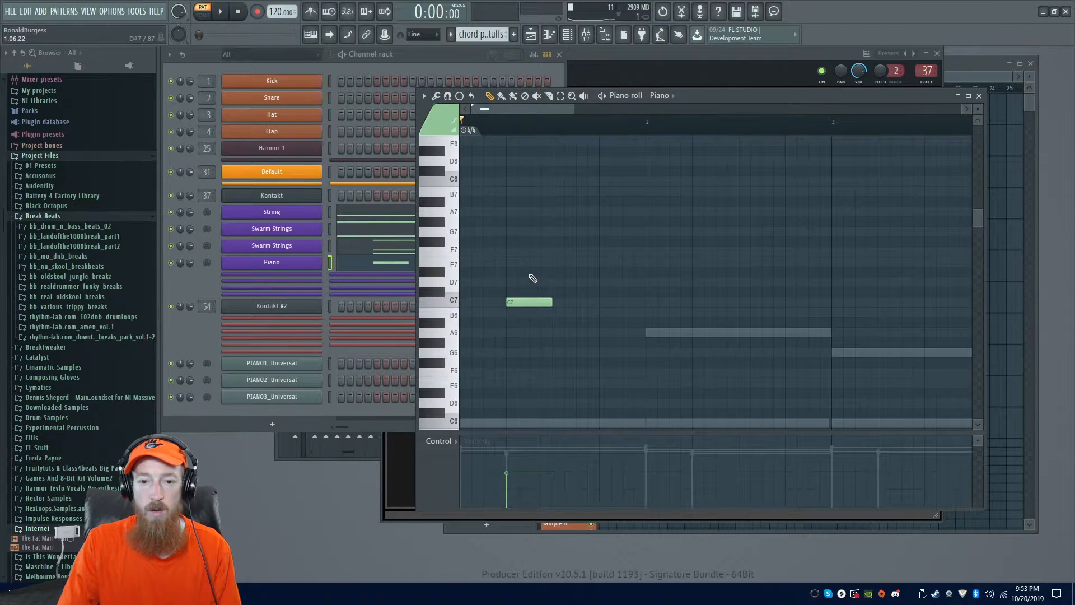
- Check the lower ghost notes and the chord progression in Orb Composer S, and return to the piano roll in FL Studio
scroll(549, 280, "down", 6)
scroll(550, 272, "down", 4)
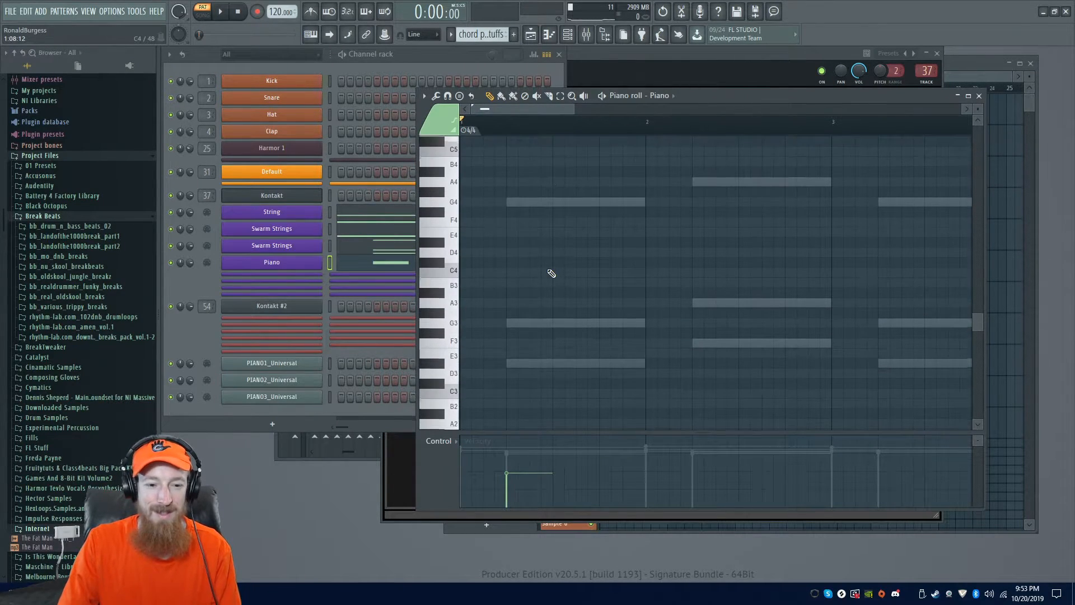
key("alt+Tab")
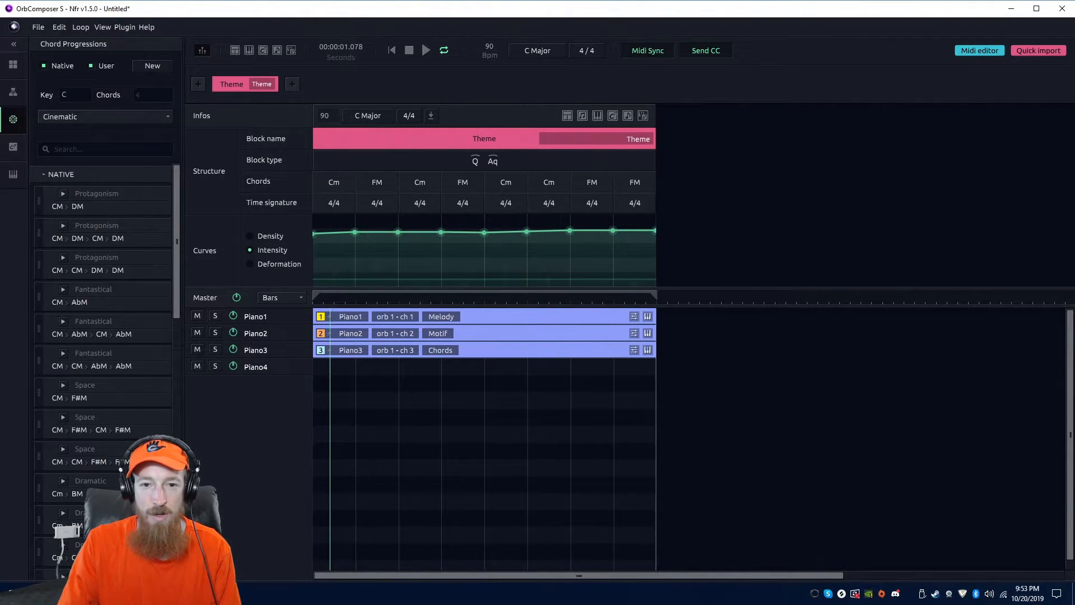
key("alt+Tab")
scroll(558, 207, "up", 13)
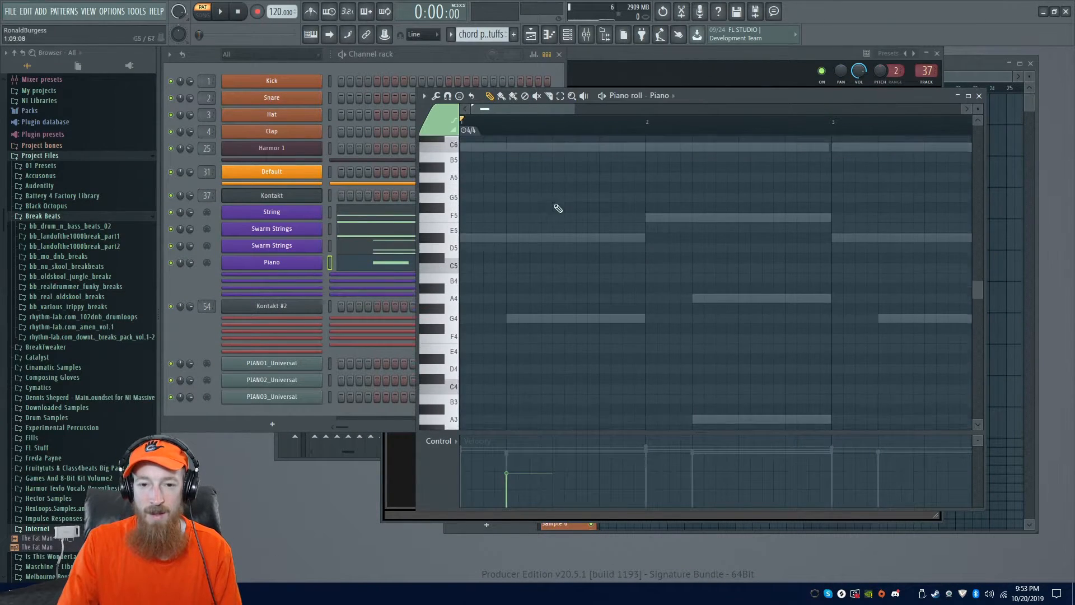
- Add one-beat G7, D#7 and C7 notes after the first C7, each starting half a beat later, and audition them
left_click(535, 302)
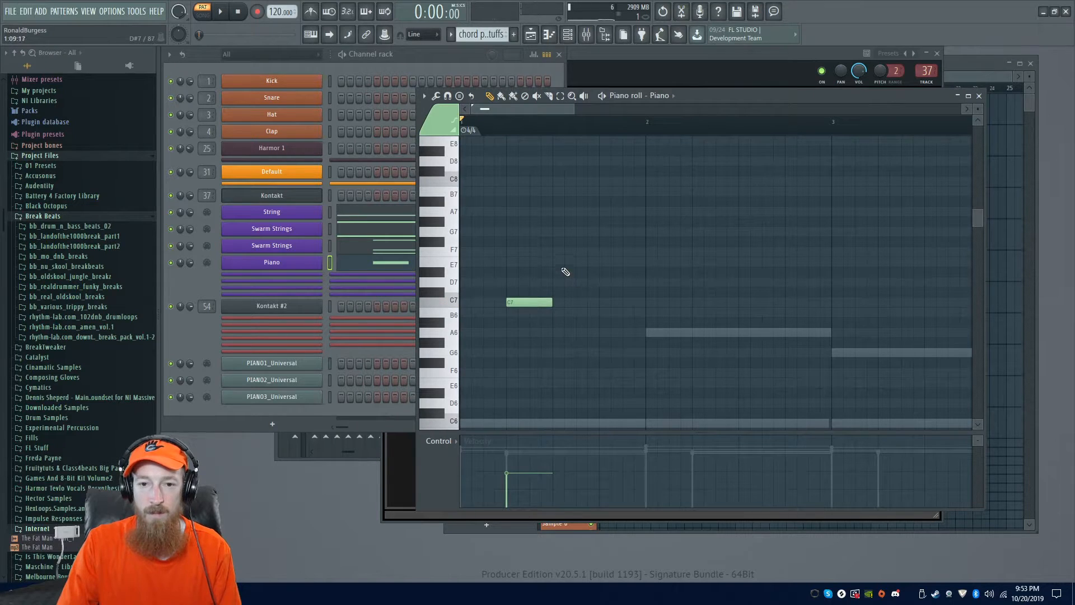
left_click(538, 232)
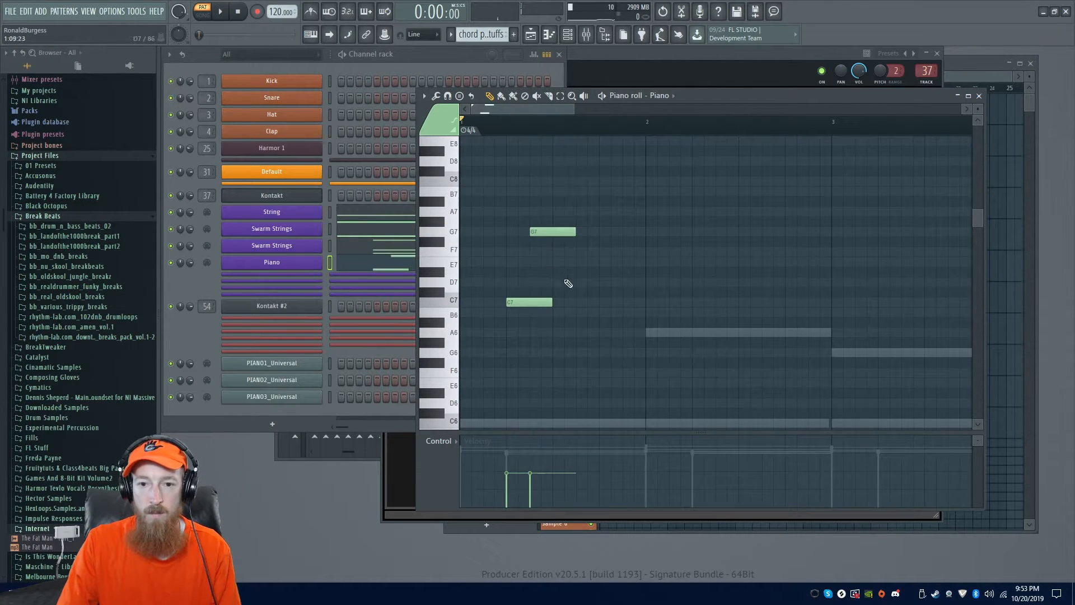
left_click(558, 272)
left_click(584, 302)
key("space")
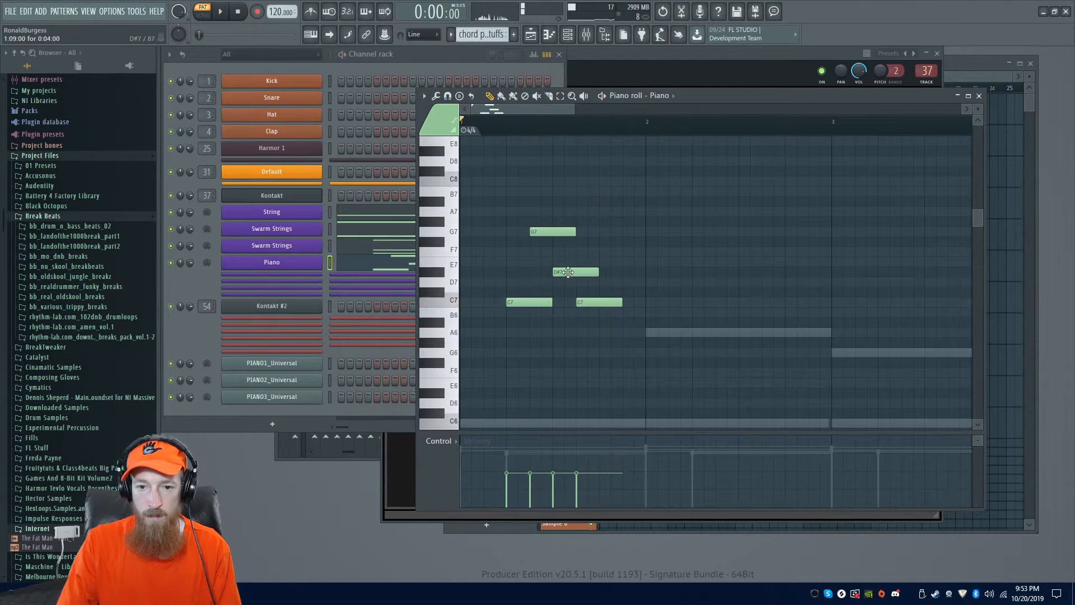
mouse_move(565, 274)
left_mouse_down()
mouse_move(588, 276)
mouse_move(565, 276)
left_mouse_up()
key("space")
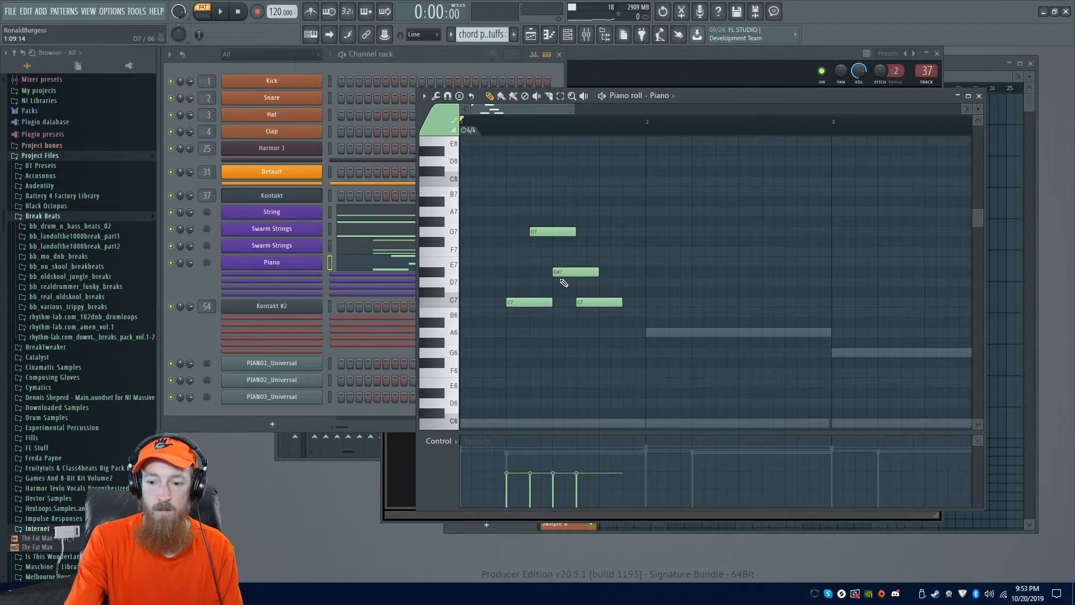
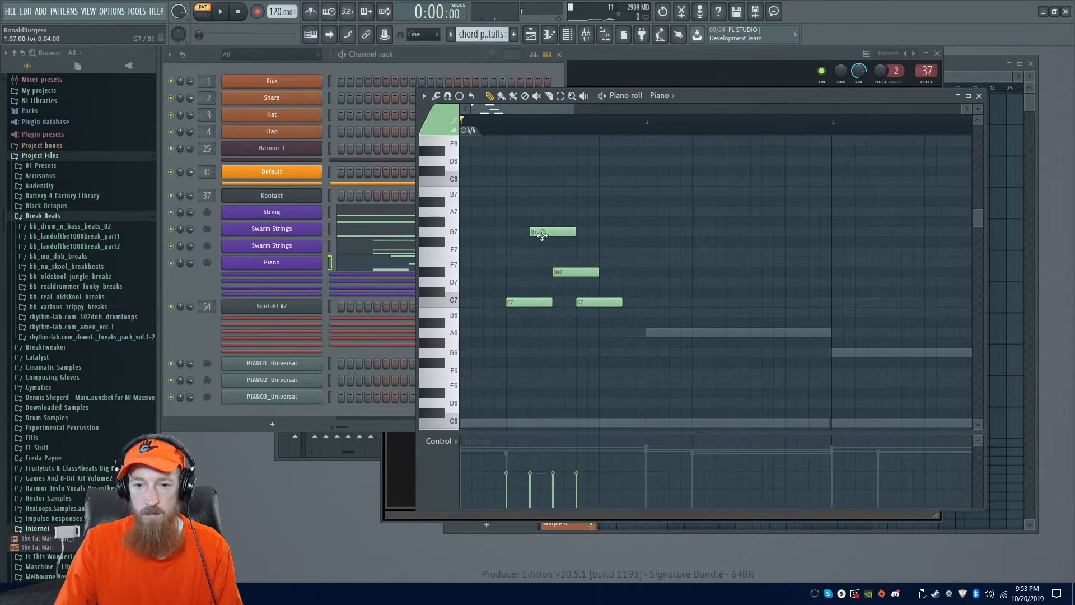
- Complete the Piano phrase with a one-beat G6 note on beat 4 of bar 1
left_click(589, 291)
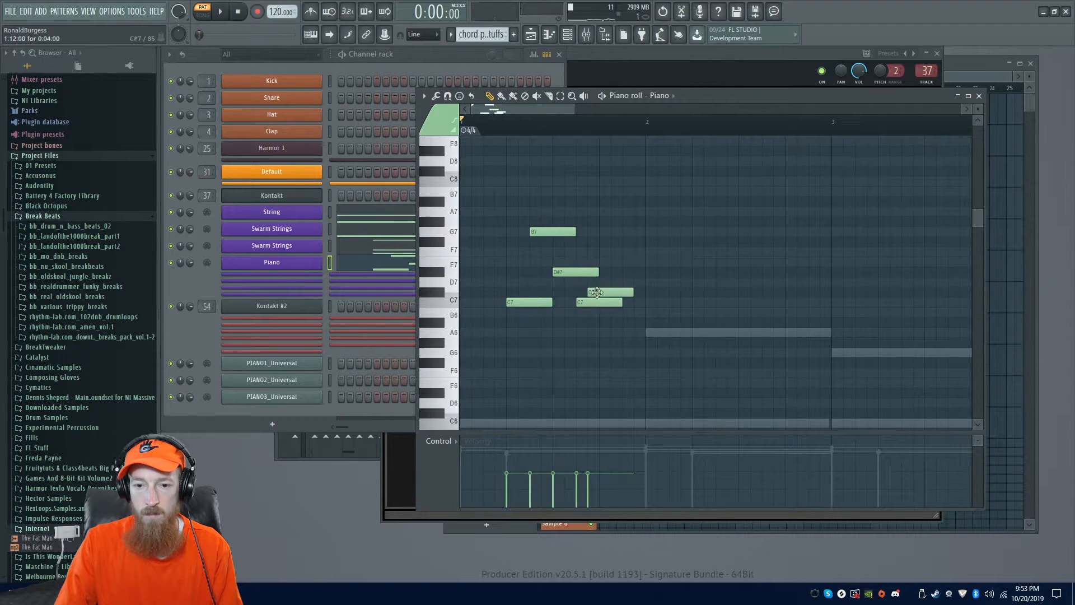
right_click(597, 291)
left_click(601, 353)
- Lower the velocities of the five Piano notes to an even level slightly under 50% and play the phrase
left_click_drag(504, 494, 602, 496)
key("space")
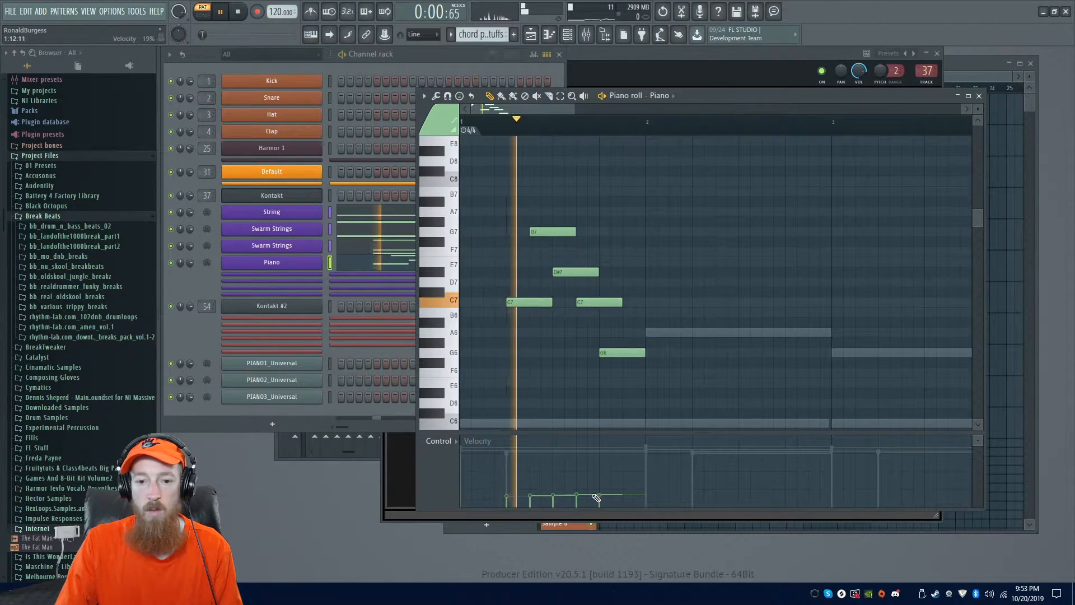
key("space")
left_click(519, 483)
mouse_move(560, 487)
left_mouse_down()
mouse_move(621, 481)
mouse_move(532, 482)
left_mouse_up()
key("space")
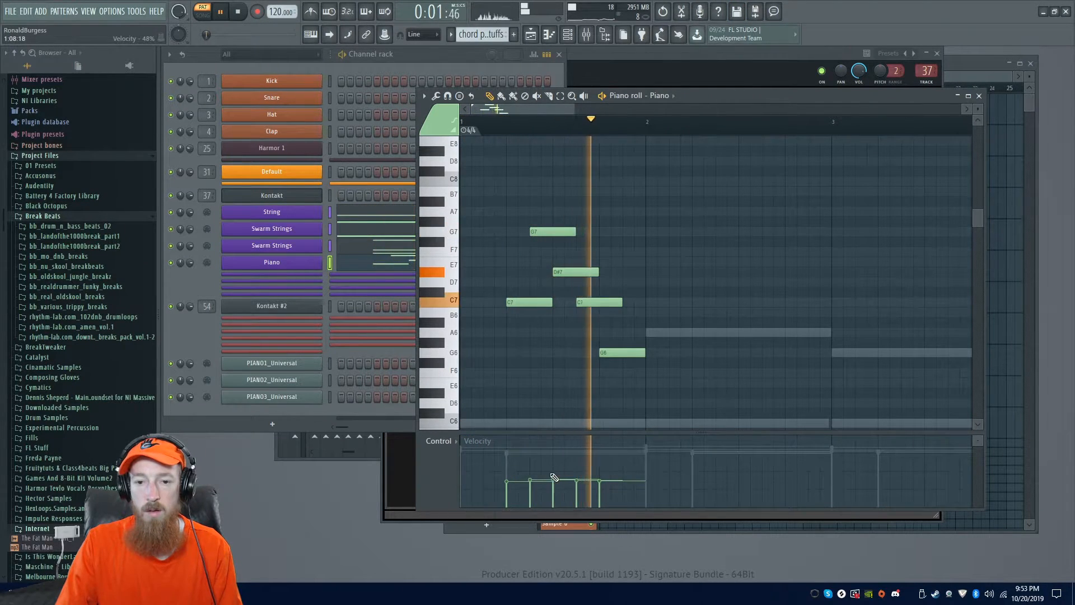
key("space")
- Look up the composition's tempo in Orb Composer S and return to FL Studio
scroll(625, 337, "down", 3)
scroll(571, 312, "down", 3)
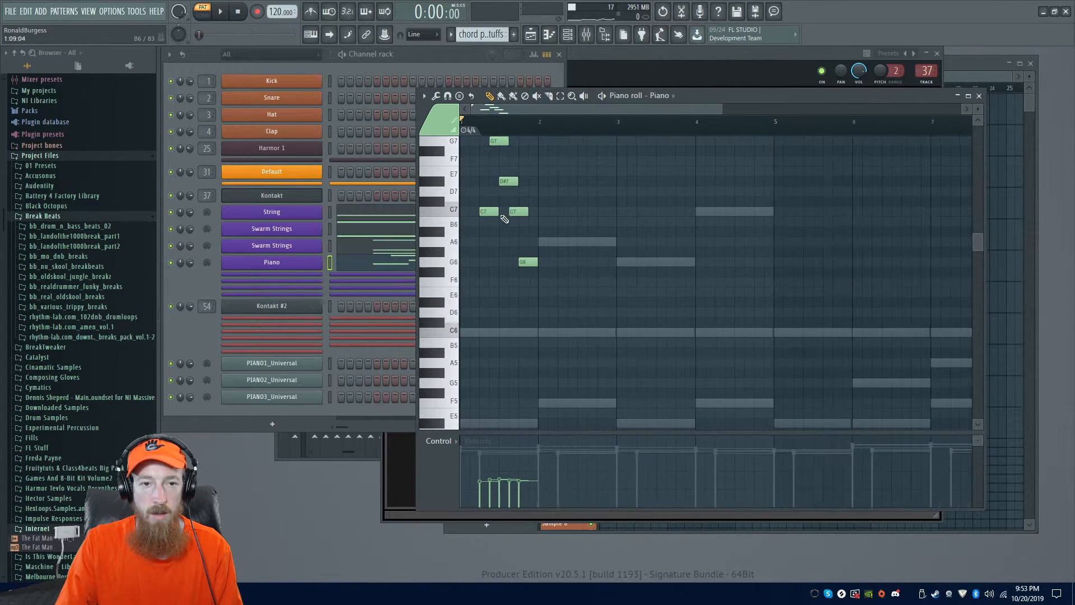
left_click(211, 65)
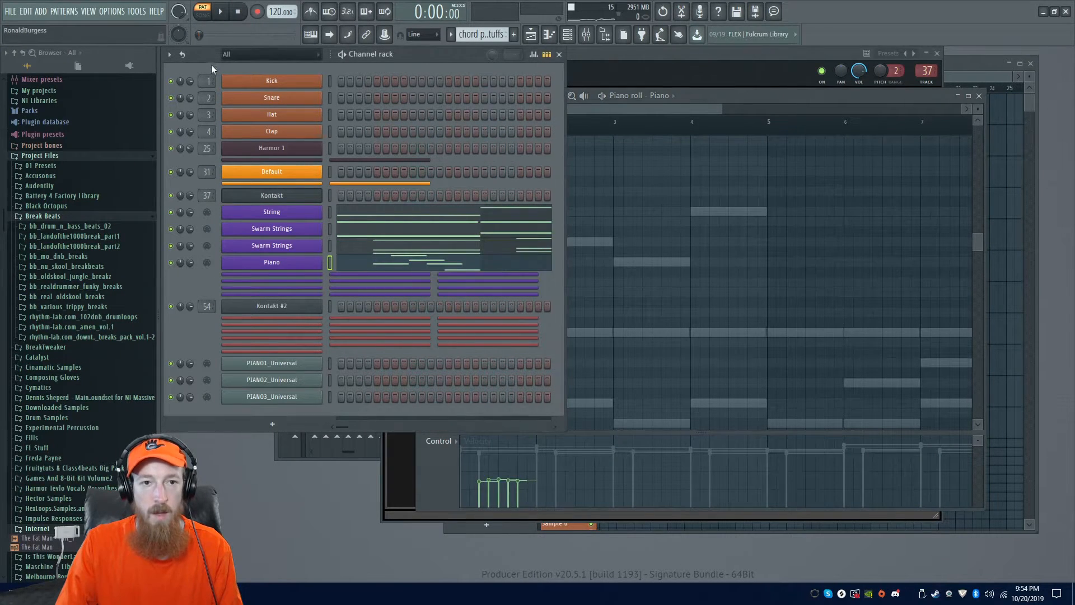
left_click(222, 593)
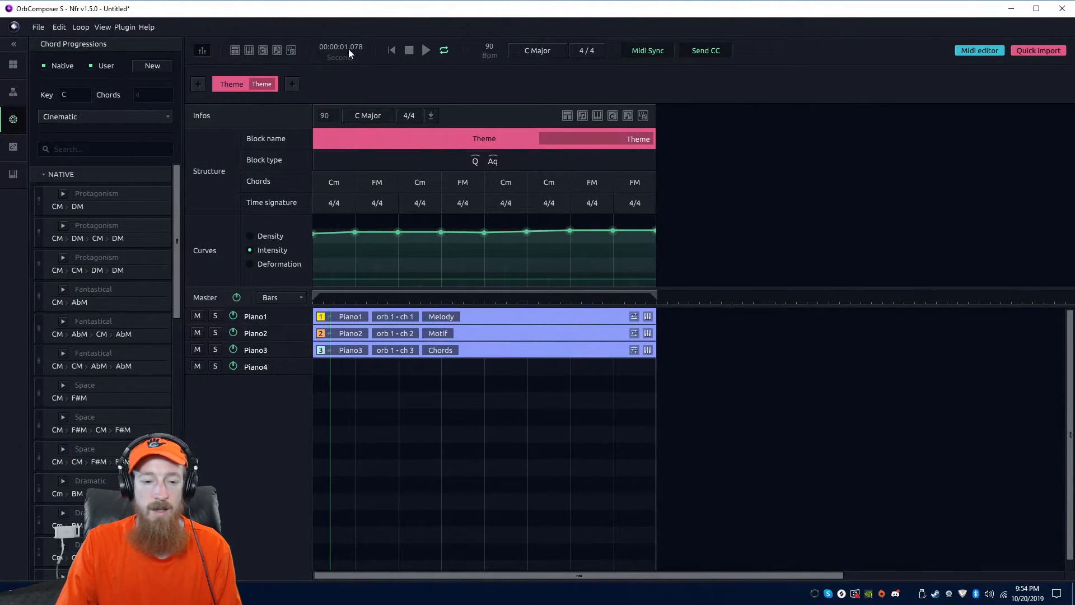
left_click(222, 593)
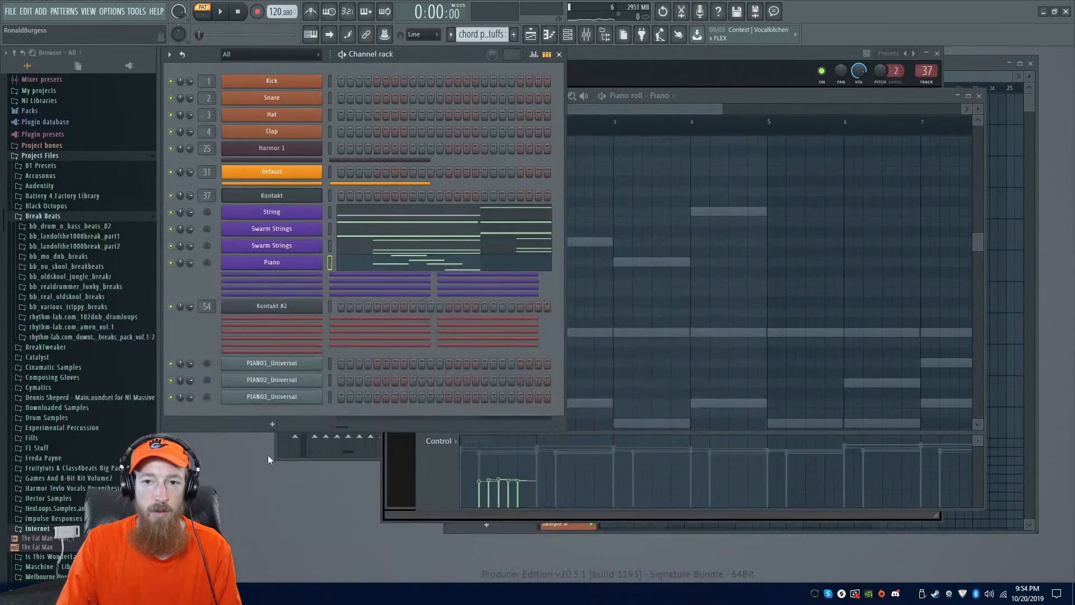
- Show the tempo events in the piano roll's control lane and erase them from the pattern
left_click(679, 102)
left_click(447, 442)
left_click(572, 498)
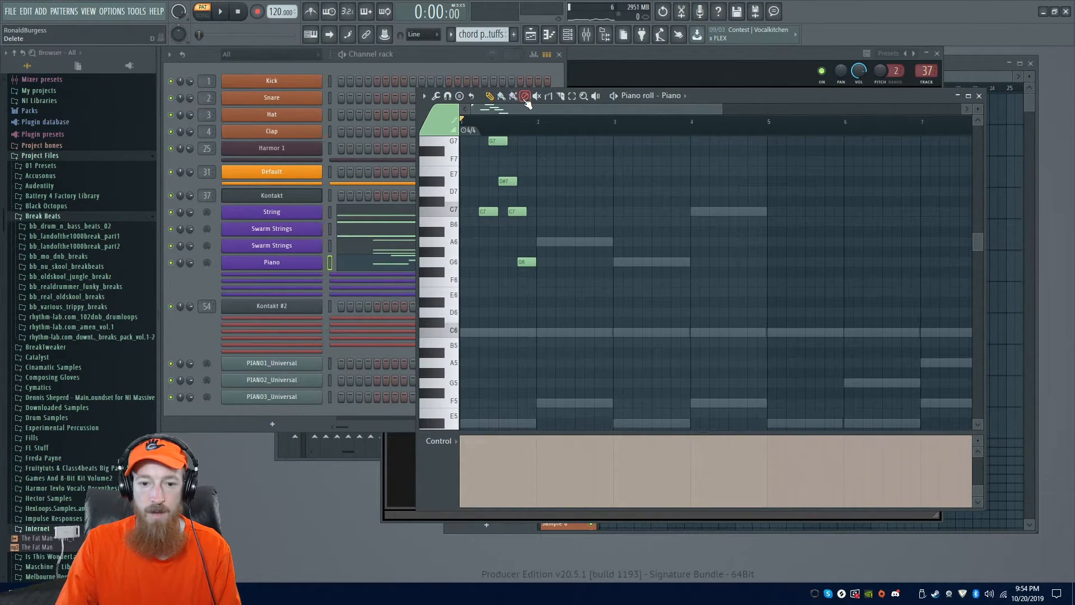
left_click_drag(521, 442, 424, 457)
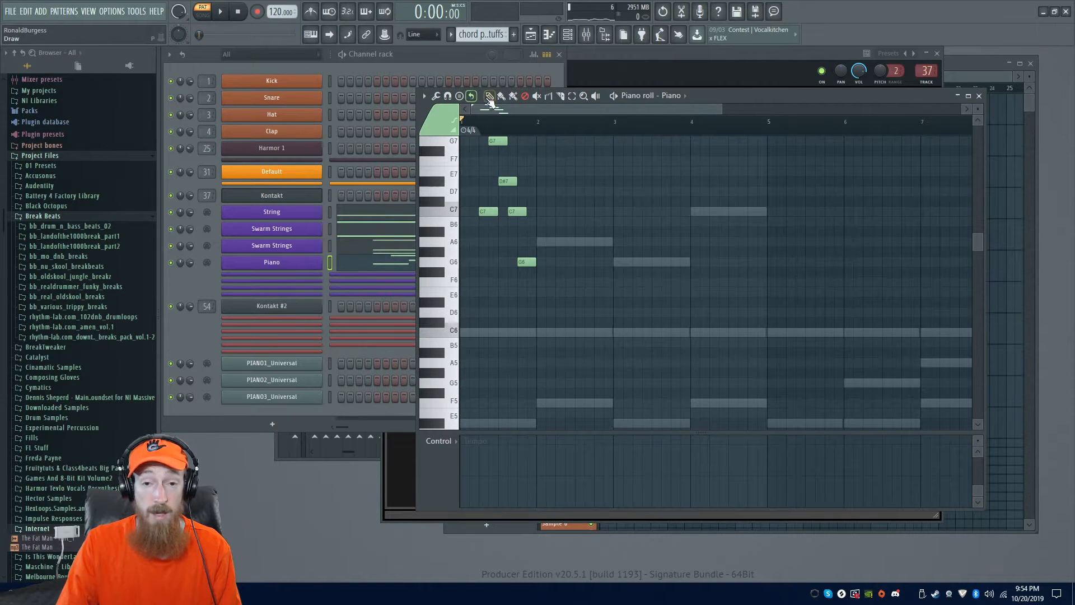
- Set the project tempo to 90 BPM
scroll(515, 322, "up", 5)
scroll(773, 235, "up", 3)
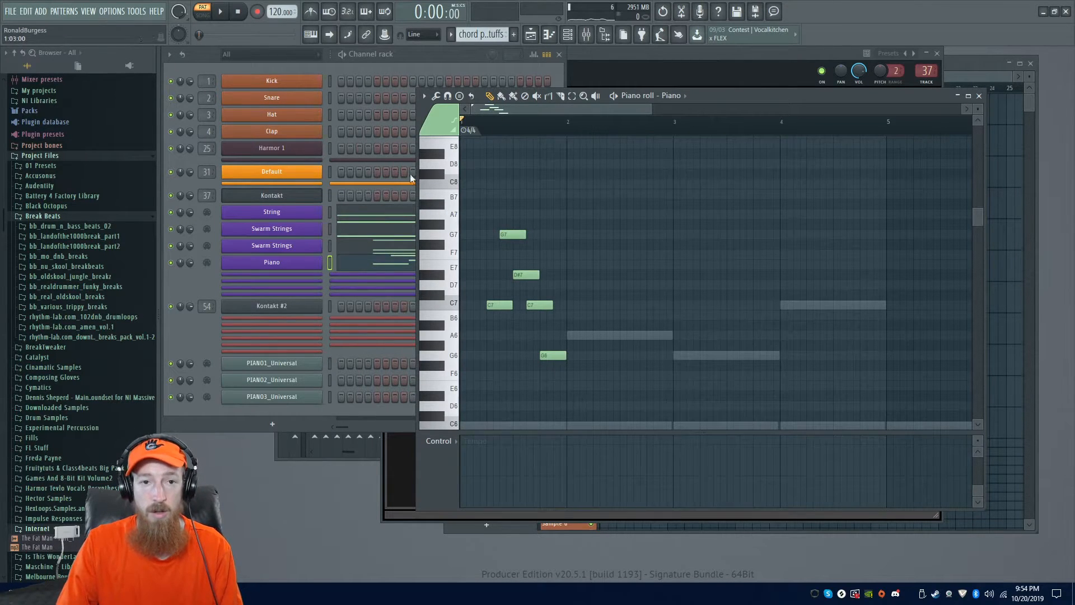
right_click(272, 10)
mouse_move(297, 22)
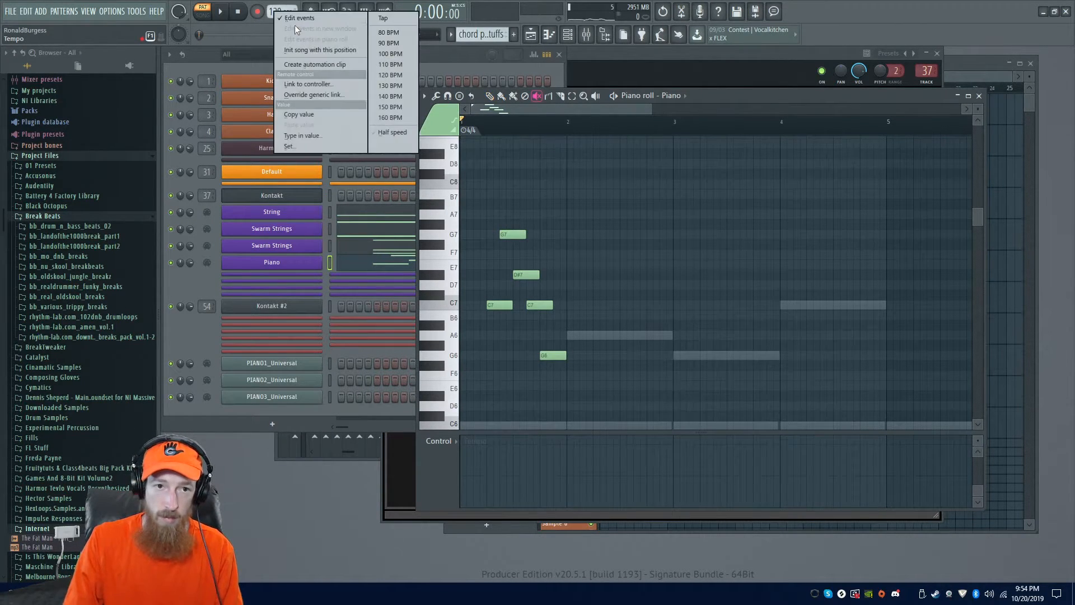
left_click(392, 42)
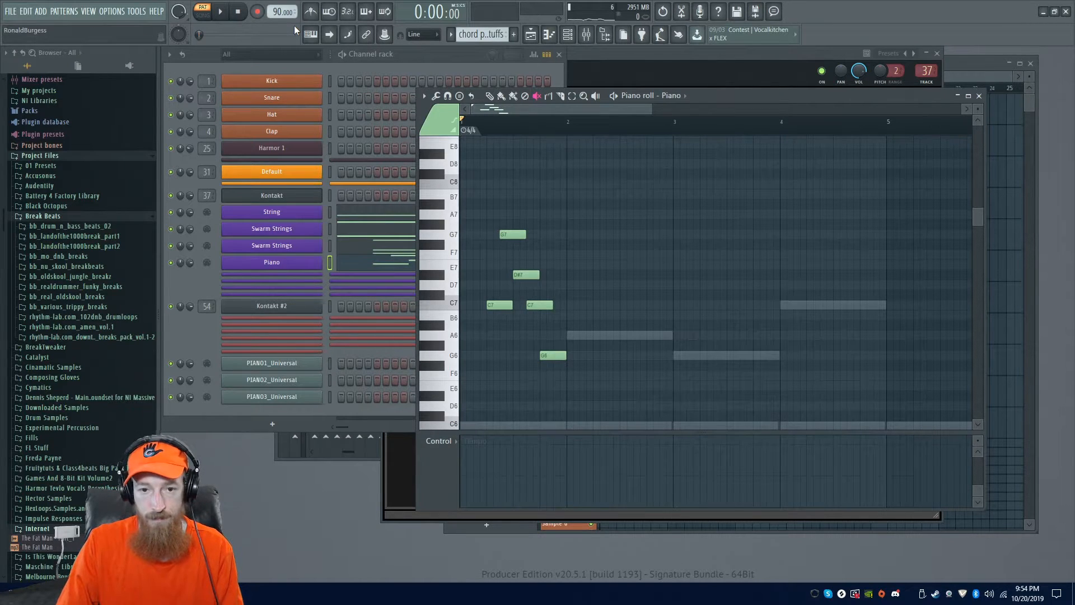
- Play the Piano phrase, then add an A6 note at the start of bar 2 and an F7 note half a beat after it
key("space")
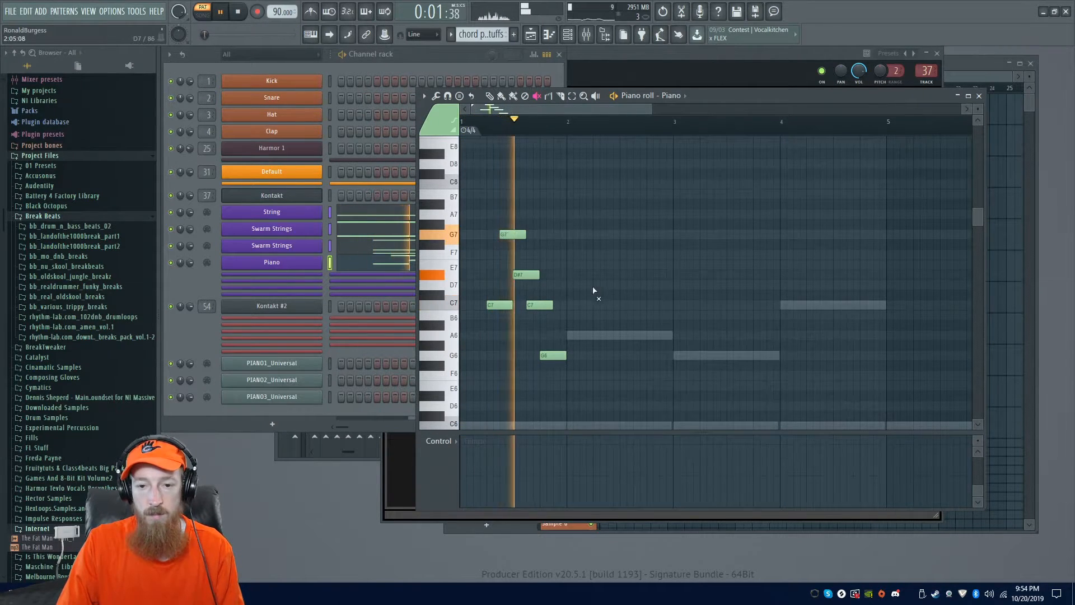
scroll(704, 231, "up", 2)
scroll(730, 244, "down", 1)
key("space")
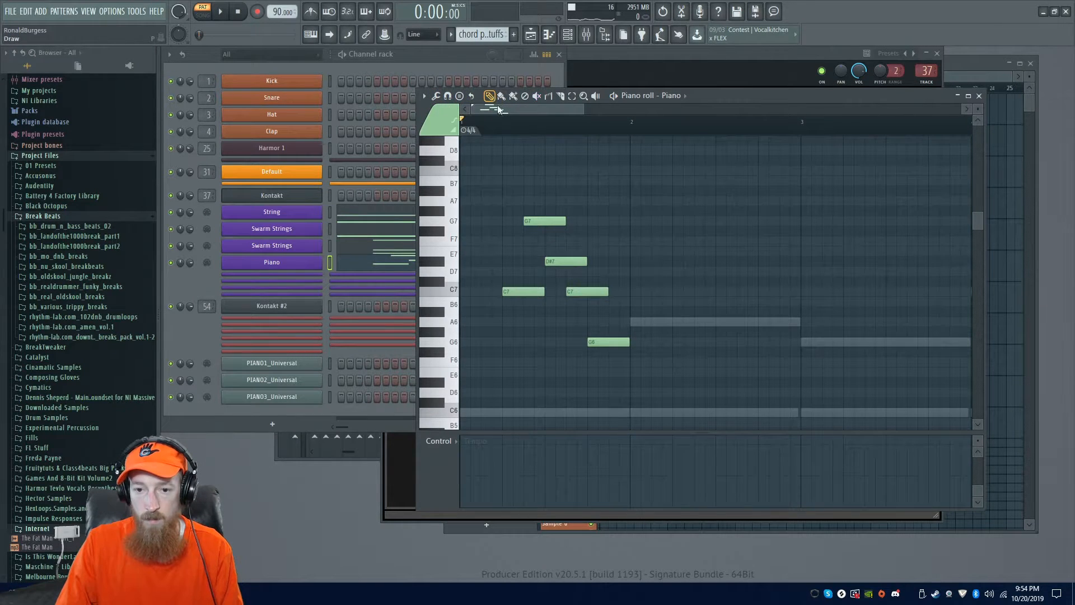
left_click(648, 323)
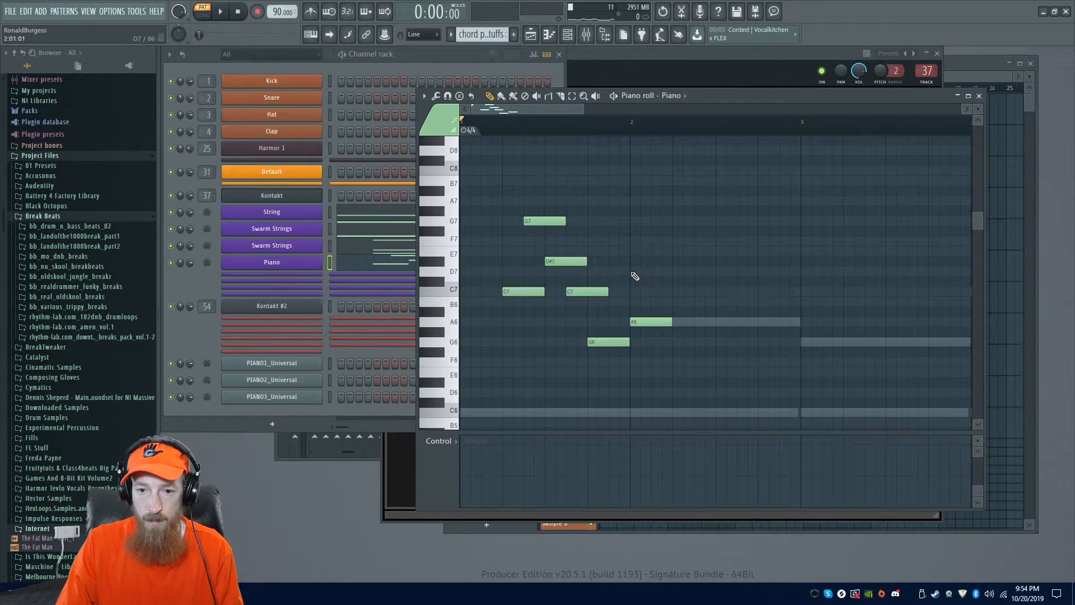
left_click(634, 242)
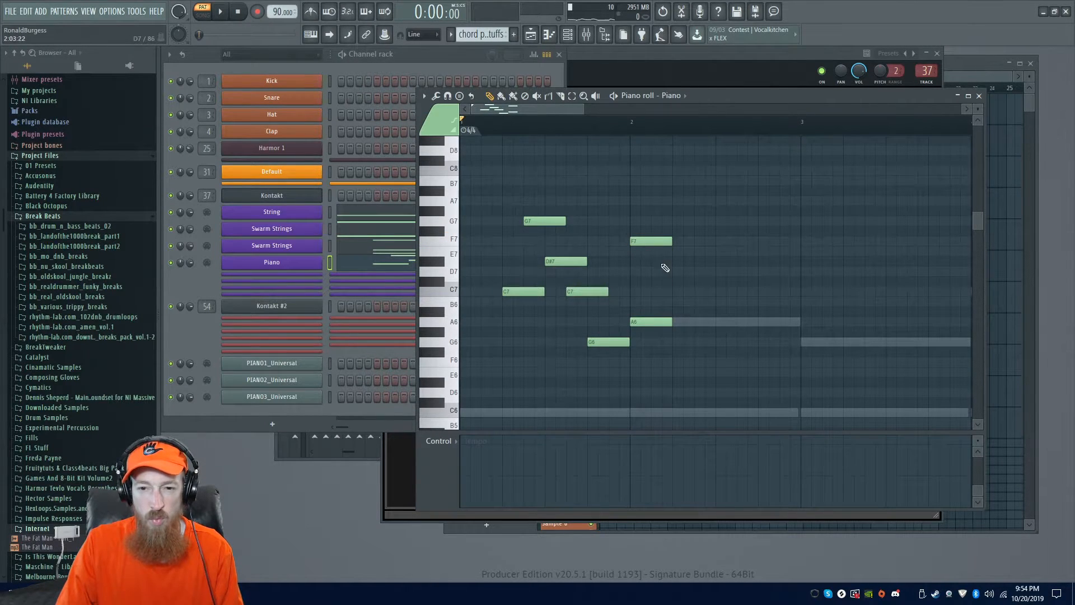
left_click_drag(654, 243, 676, 244)
- Lower the velocities of the new A6 and F7 notes in the control lane to about the level of the earlier notes and play the phrase
left_click(666, 321, "ctrl")
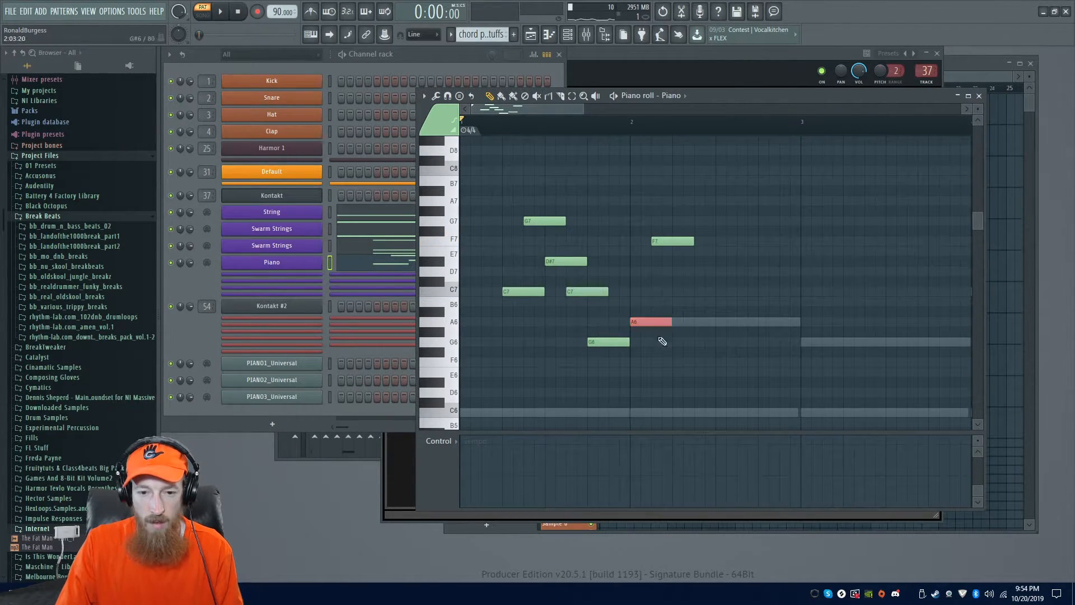
left_click(458, 445)
left_click(502, 458)
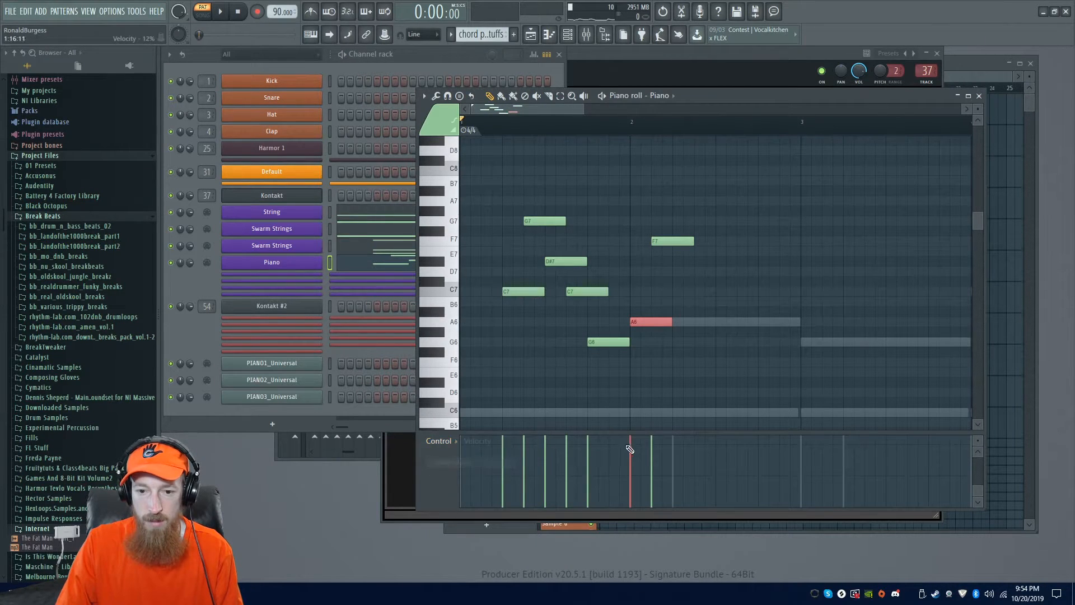
scroll(642, 467, "down", 2)
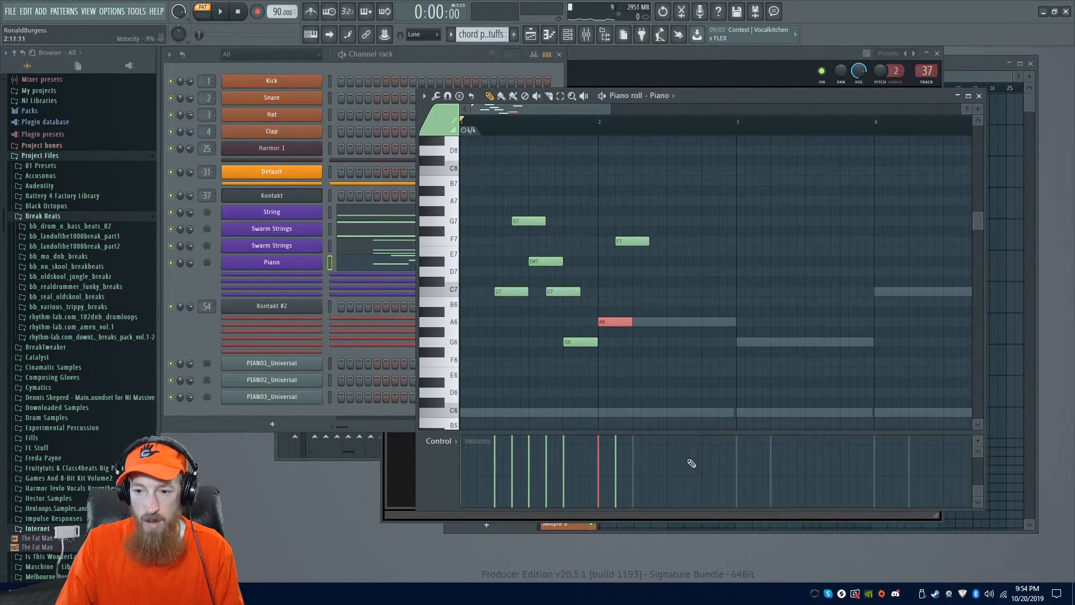
left_click_drag(978, 440, 977, 473)
left_click(635, 373, "ctrl")
key("space")
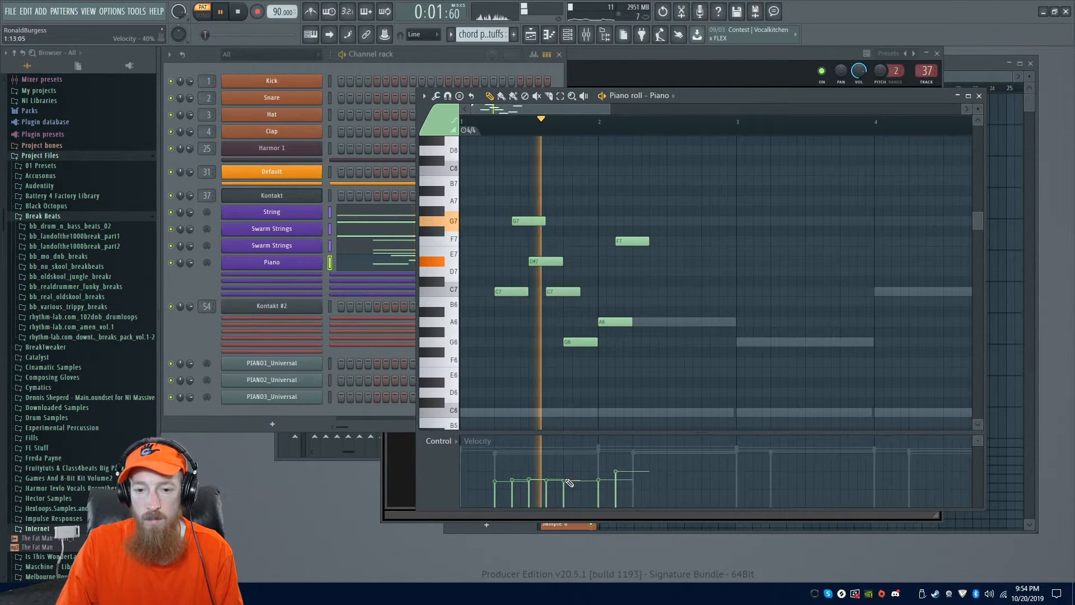
key("space")
- Shift the F7 note to one and a half beats into bar 2 and lengthen the A6 note to half a bar
left_click_drag(633, 243, 650, 244)
key("space")
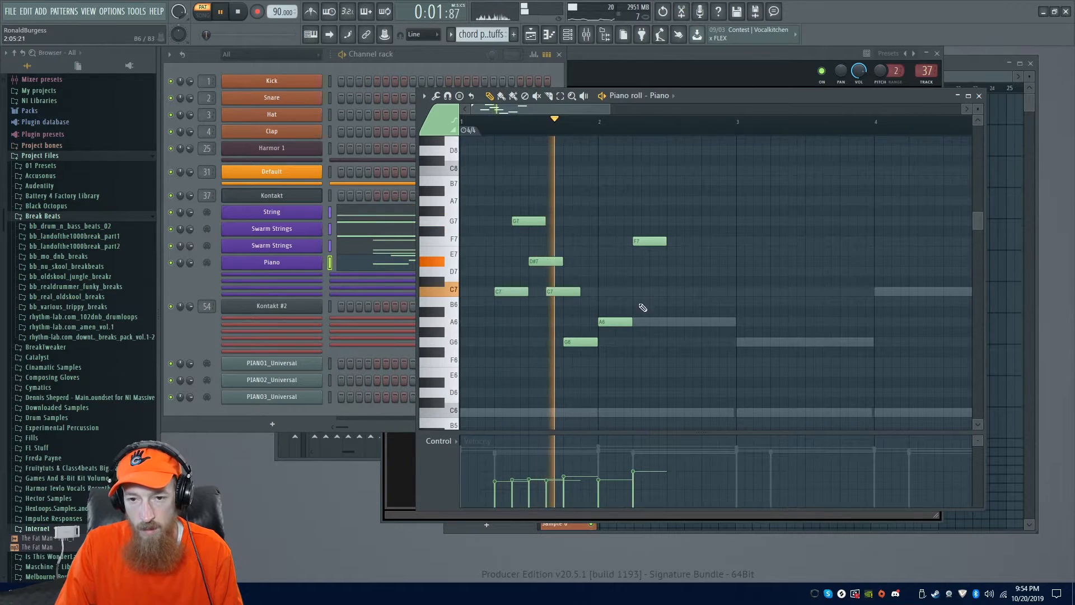
key("space")
left_click_drag(648, 241, 664, 242)
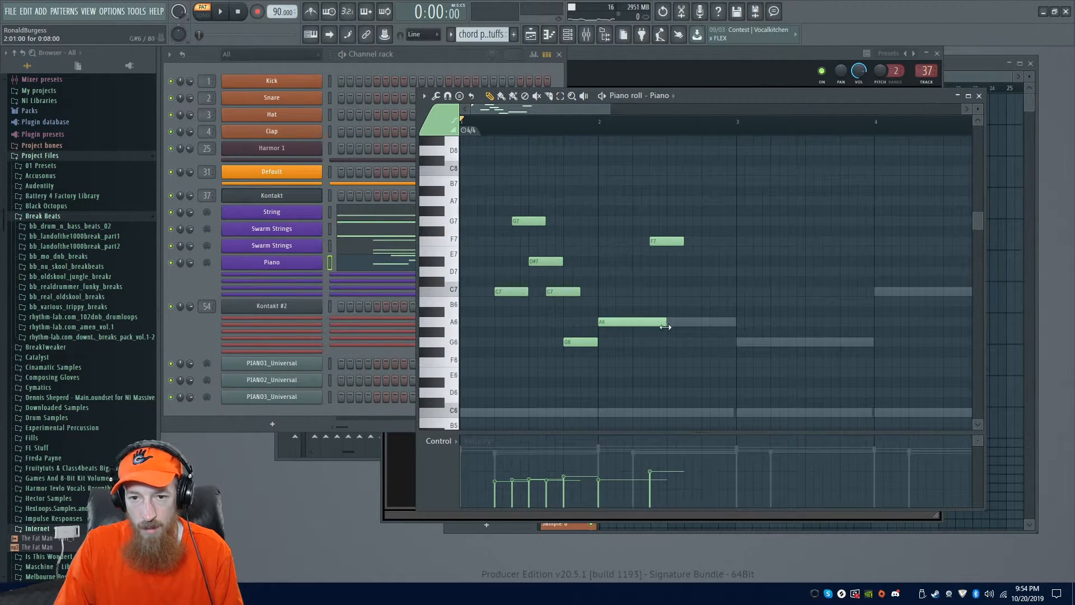
- Play the melody from bar 2 and extend the F7 note to the end of that bar
left_click(600, 135)
key("space")
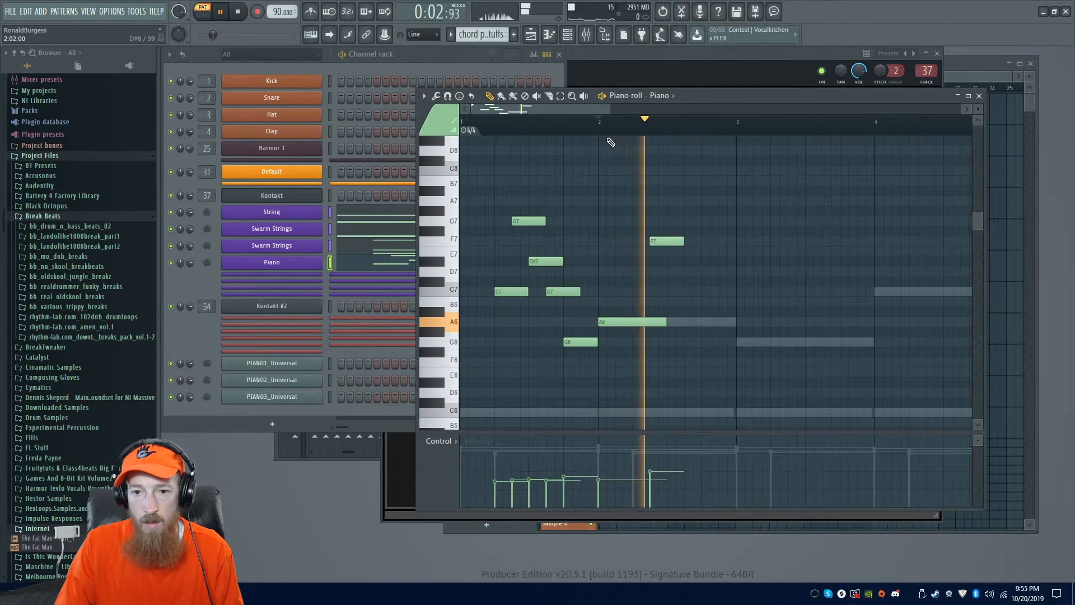
key("space")
left_click_drag(683, 242, 735, 243)
scroll(585, 195, "down", 2)
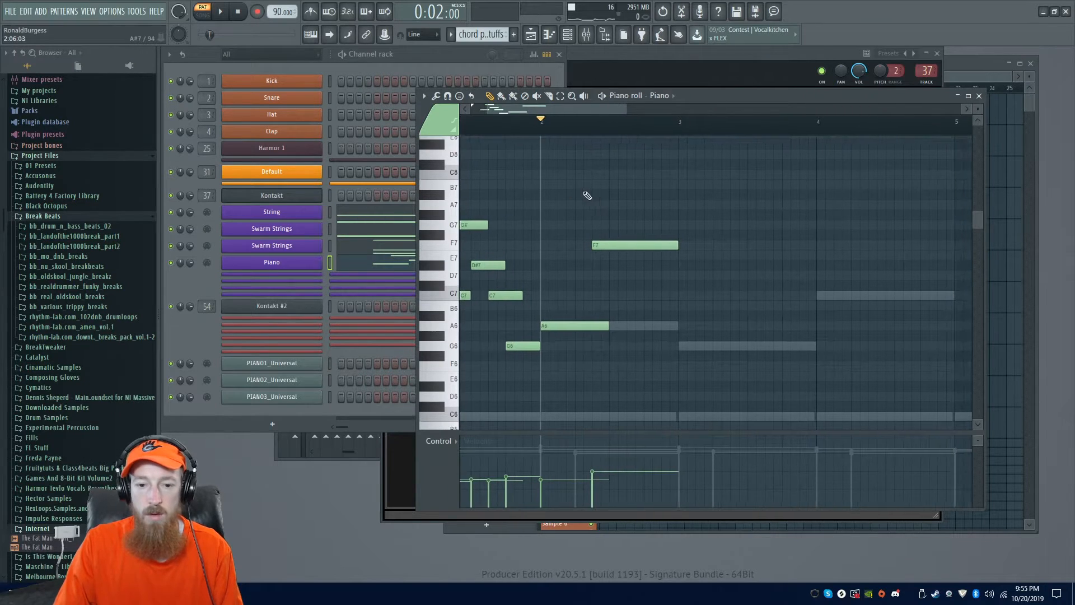
- Bring up The Grandeur in Kontakt and audition the piano phrase while checking its color and lid tone settings
left_click(400, 511)
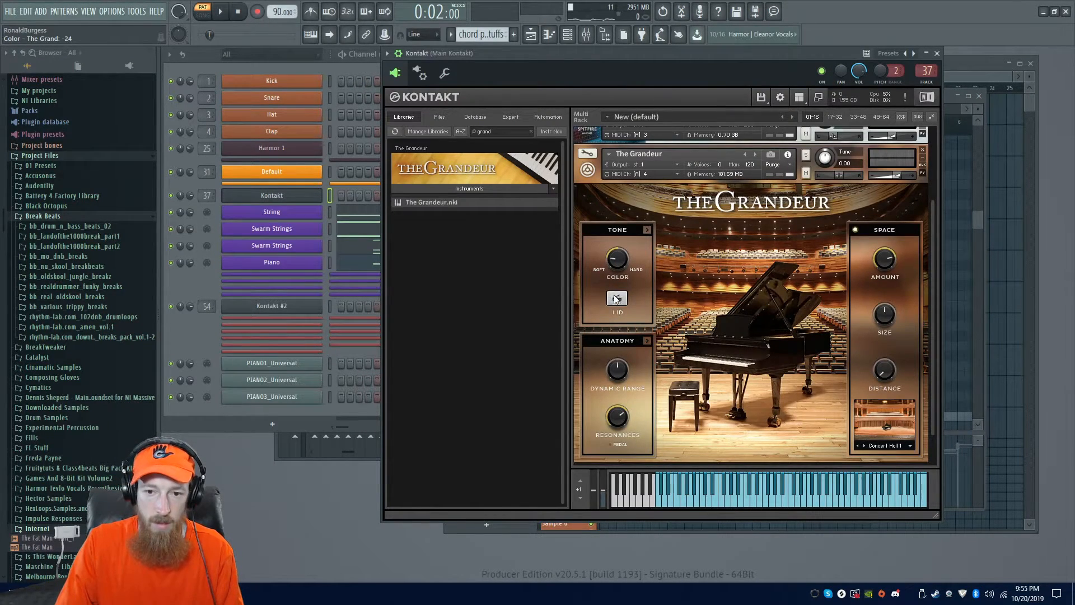
key("space")
key("space")
key("space")
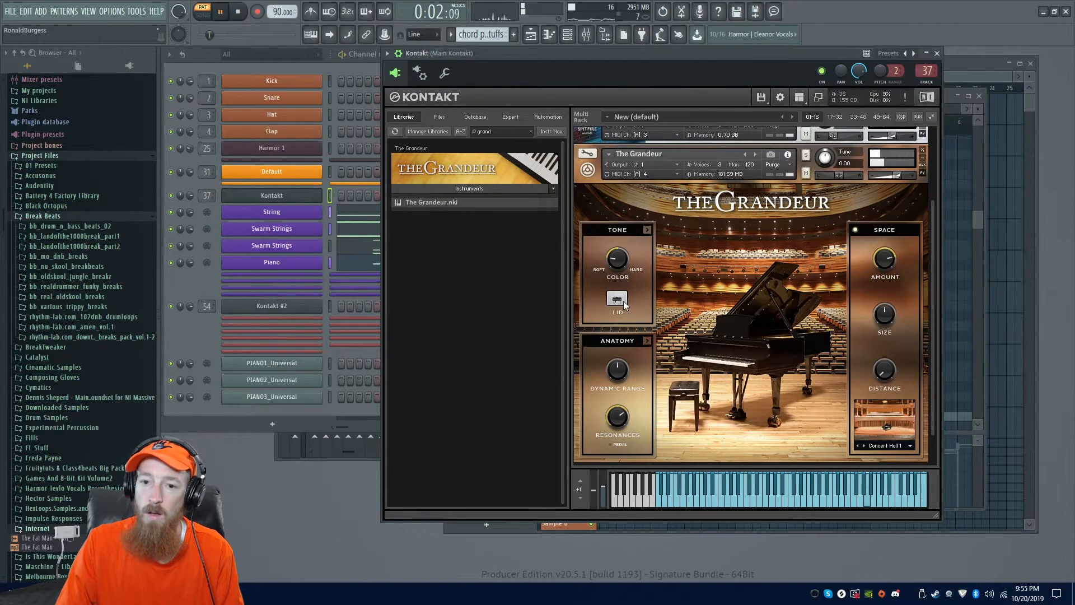
left_click(615, 263)
key("space")
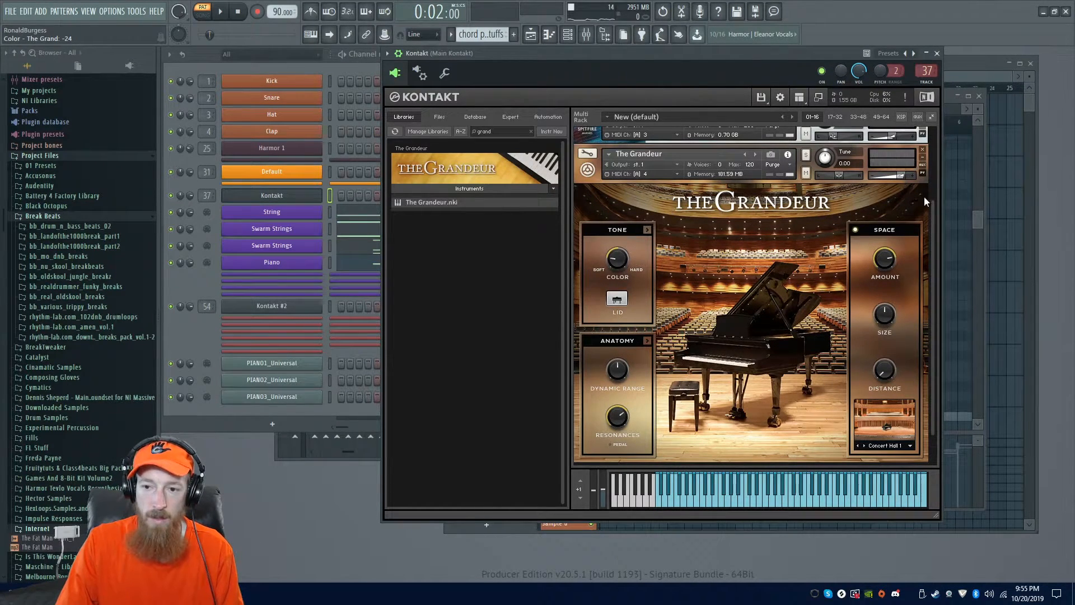
- Return to the Piano channel's piano roll and play back the two-bar melody
key("F7")
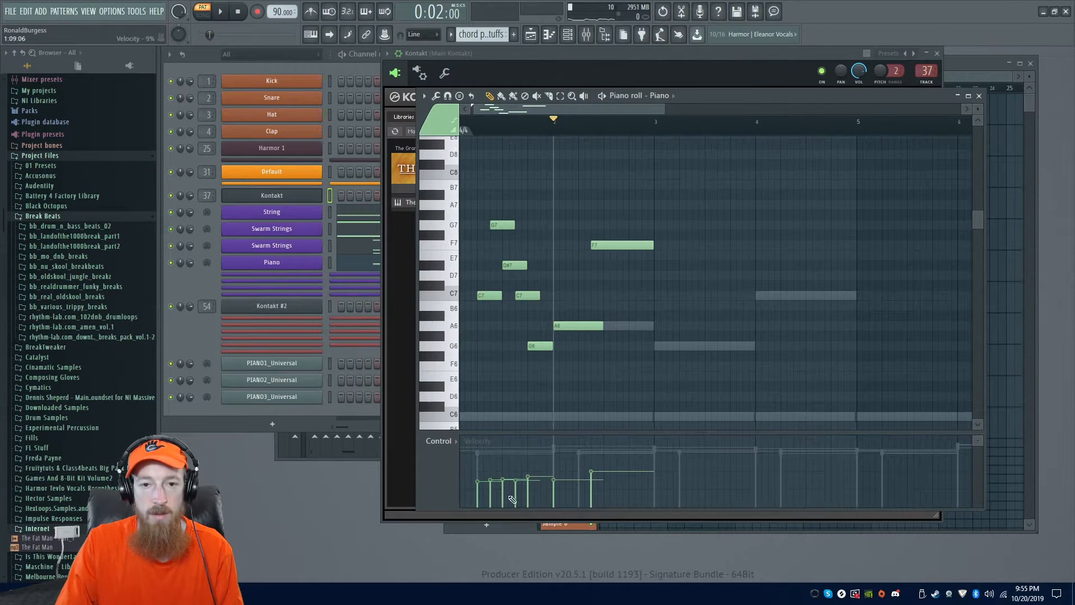
key("space")
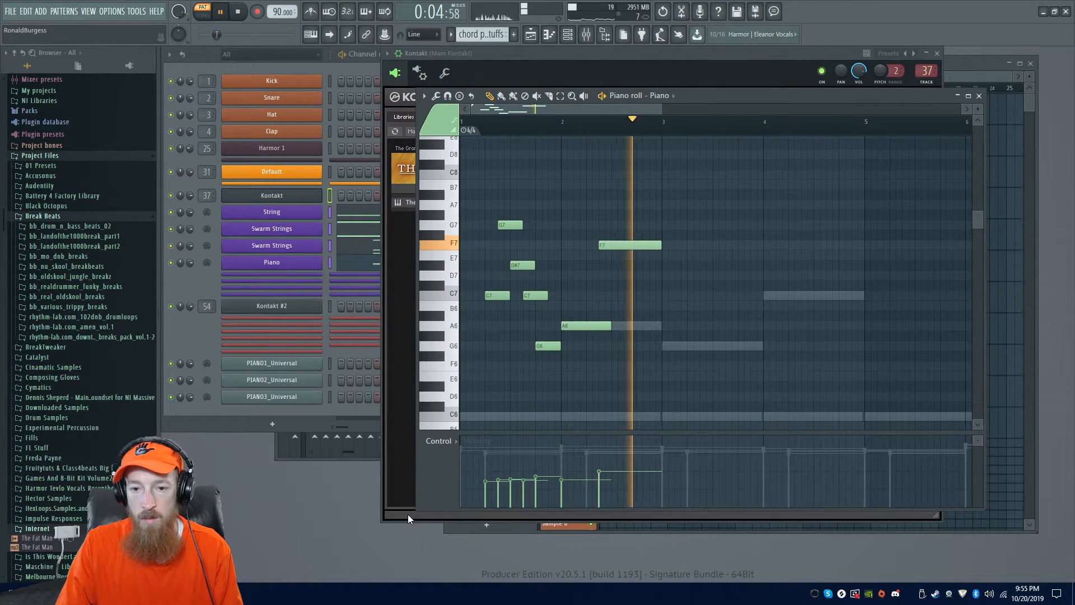
key("space")
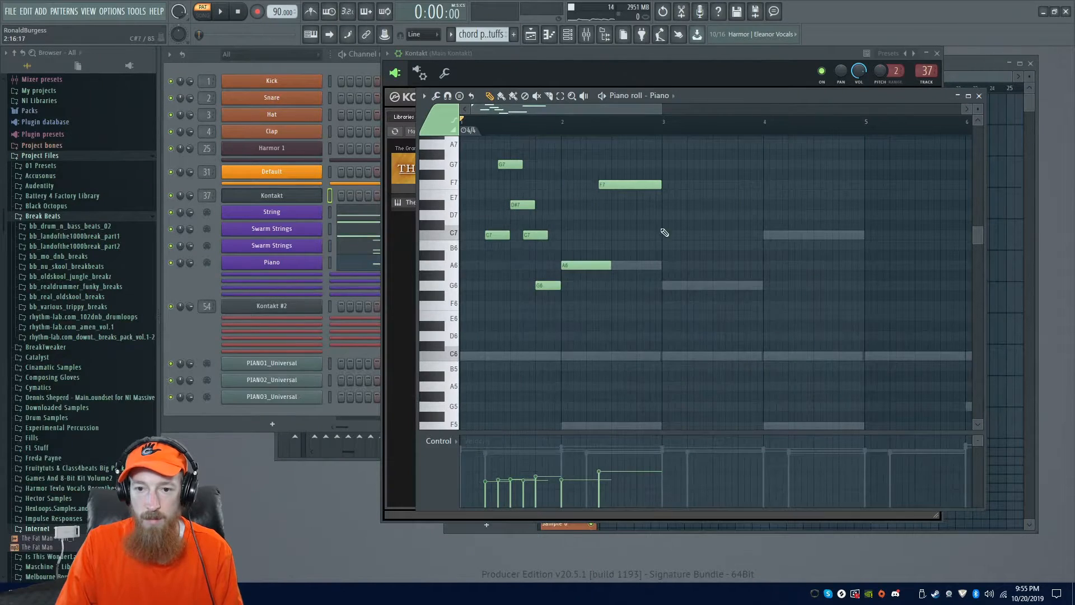
left_click_drag(663, 231, 580, 285)
left_click(631, 277)
left_click_drag(673, 263, 717, 268)
right_click(710, 279)
- Duplicate the opening five Piano notes and the A6 note so that the copy starts in bar 3 and ends in bar 4
left_click_drag(478, 175, 570, 349)
left_click_drag(559, 314, 760, 307)
key("ctrl+d")
scroll(724, 334, "up", 2)
left_click_drag(679, 333, 608, 338)
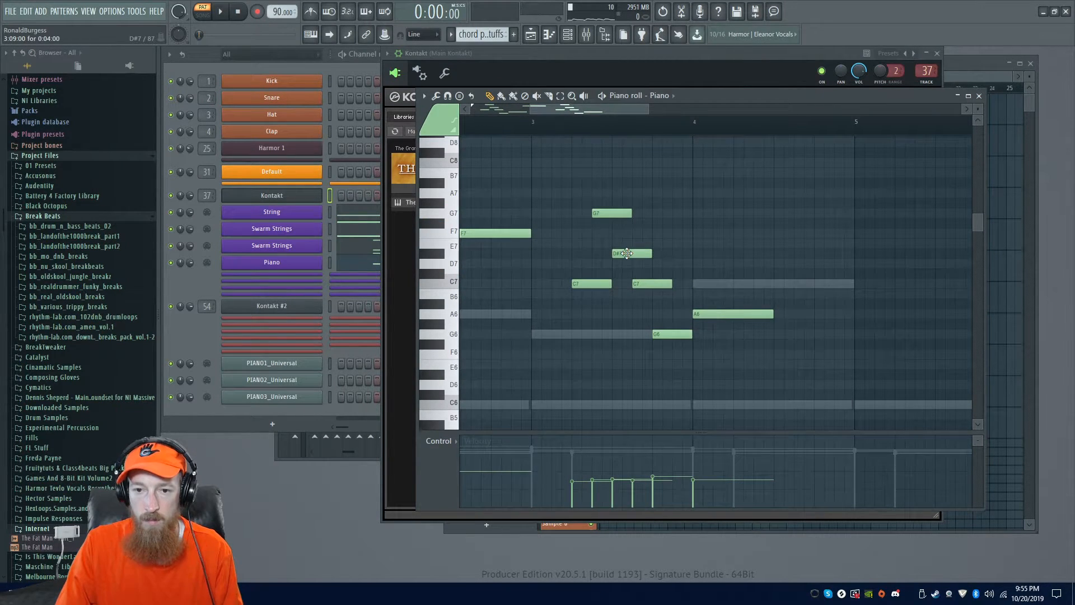
- Repitch the last two short notes of bar 3 to F7 and C7, add an F6 note at 4:07, and play back the melody
left_click_drag(651, 283, 654, 233)
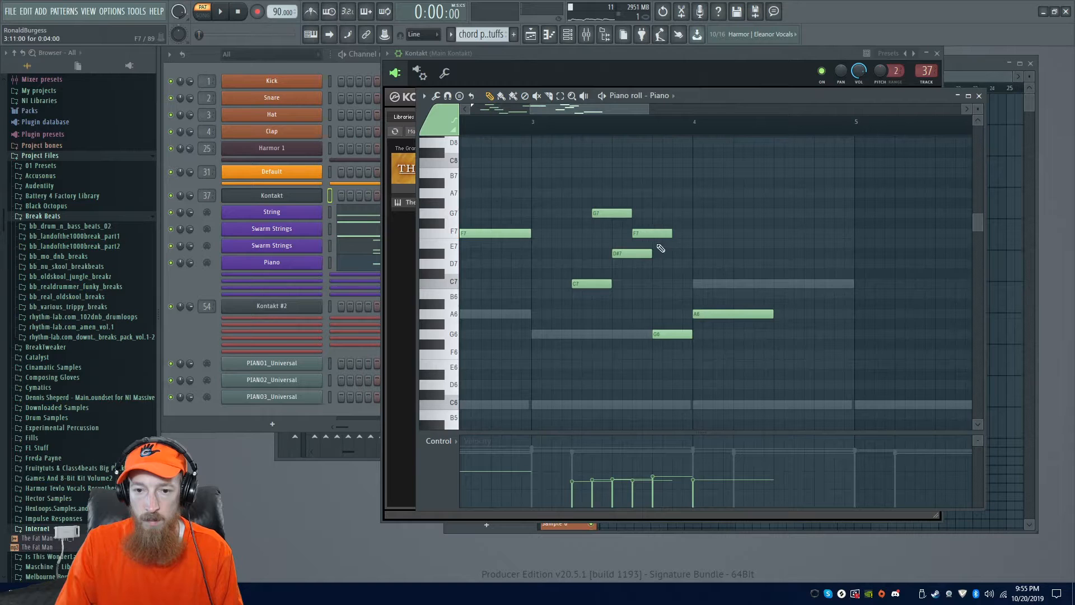
left_click_drag(665, 334, 666, 284)
left_click(700, 314)
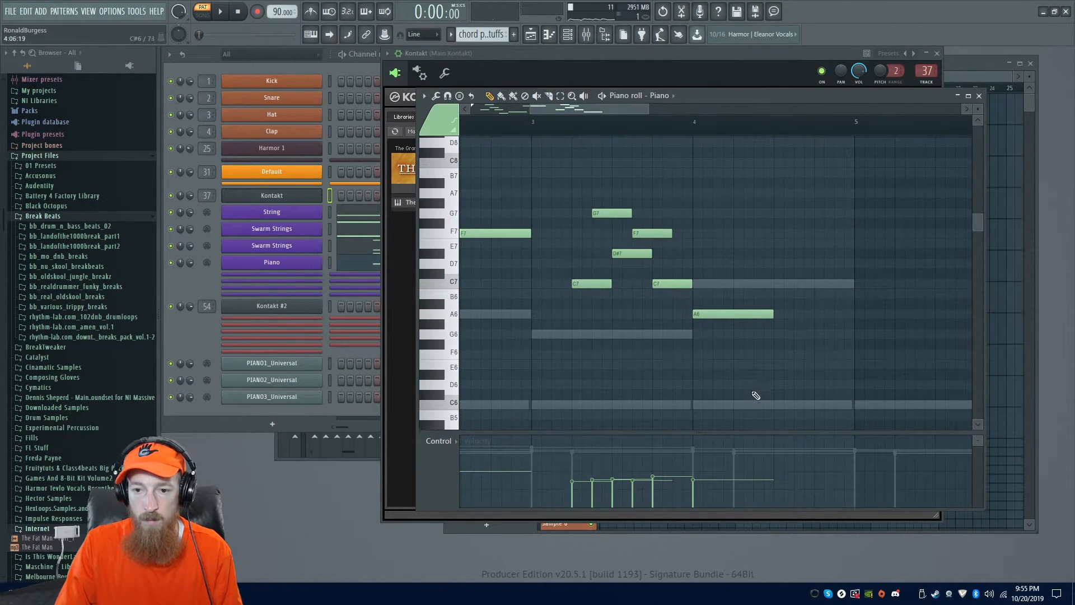
left_click(749, 353)
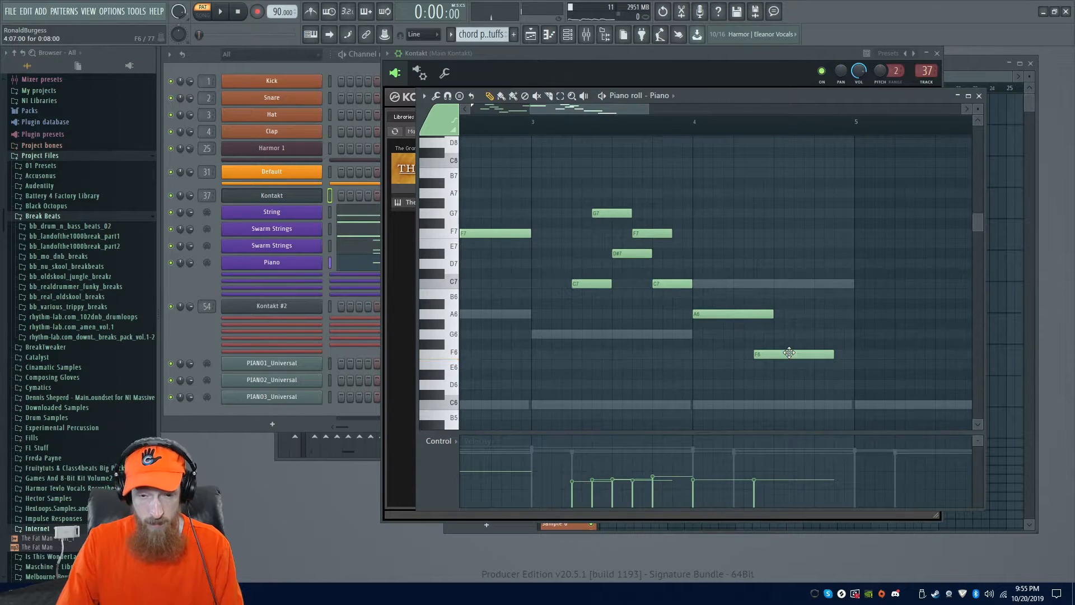
scroll(784, 325, "down", 3)
key("space")
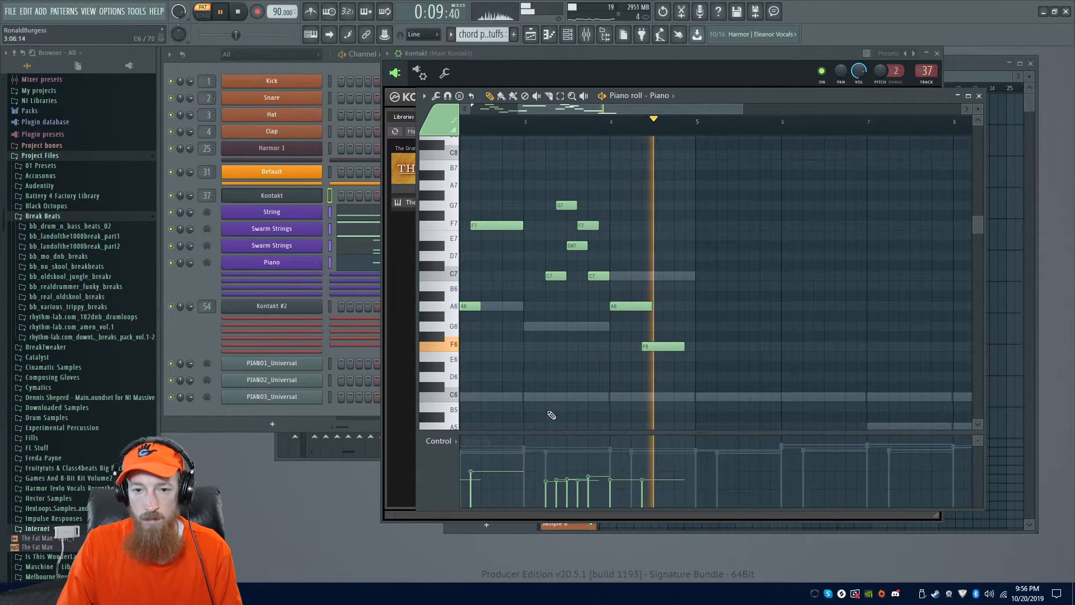
key("space")
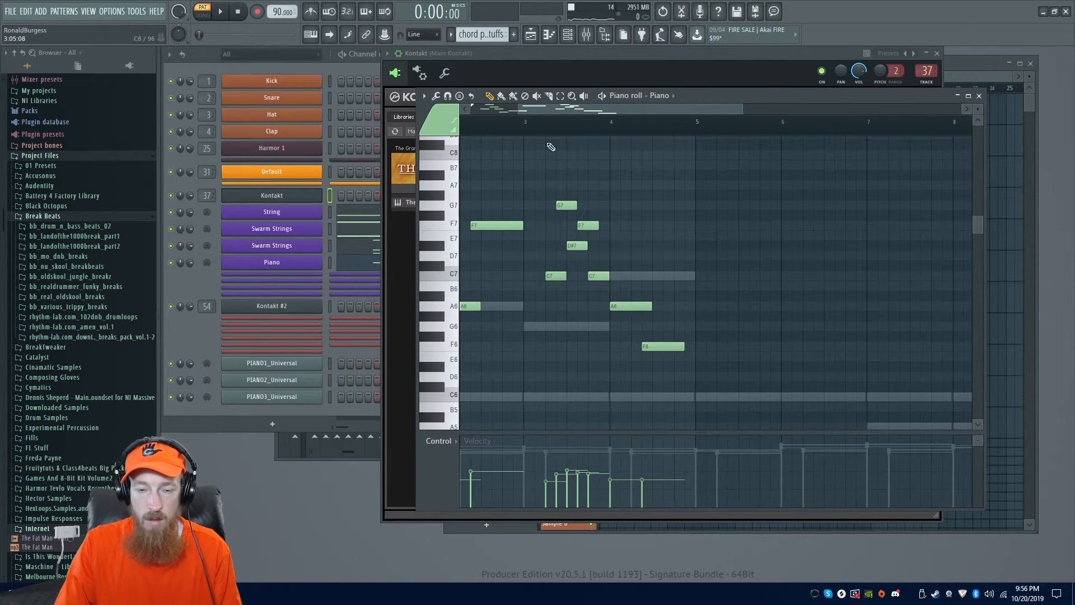
- Play the melody from bar 3 and raise the velocity of bar 4's A6 and F6 notes to about 48%
left_click(521, 127)
key("space")
scroll(610, 269, "up", 1)
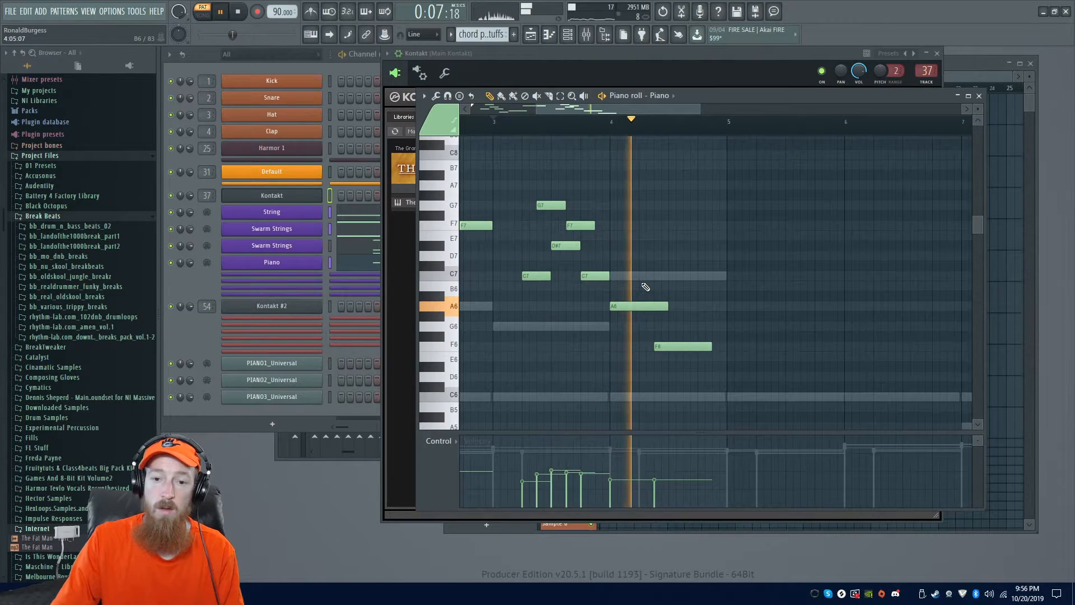
key("space")
scroll(563, 358, "up", 2)
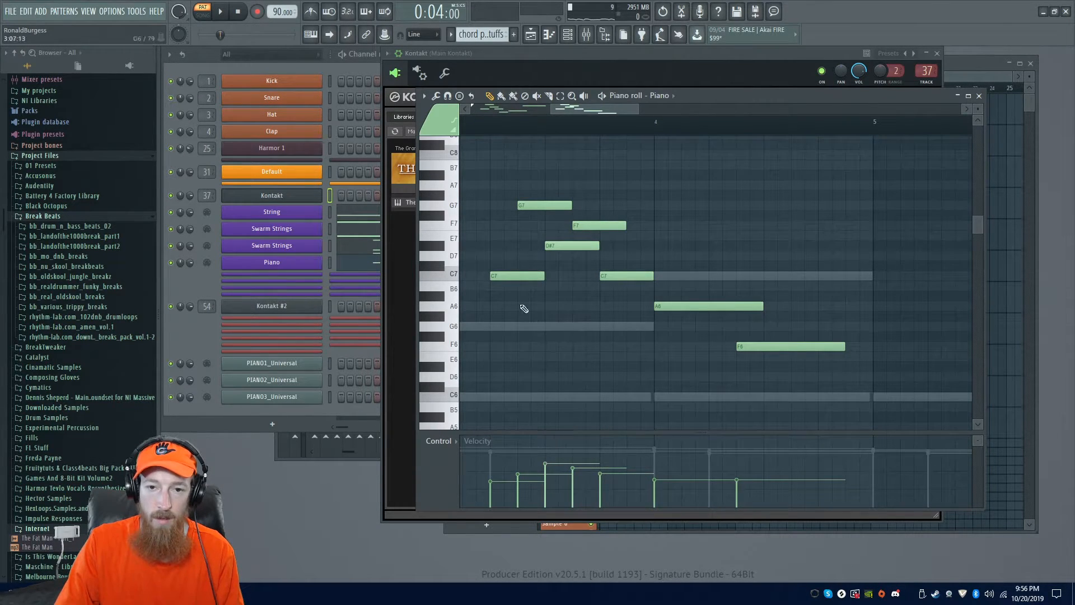
key("space")
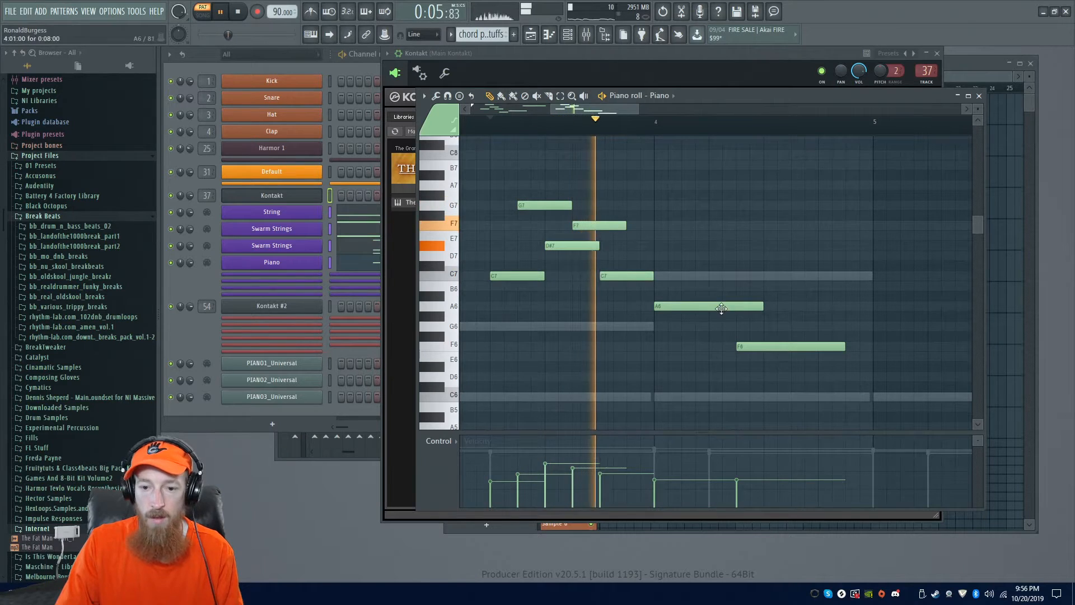
left_click(659, 473)
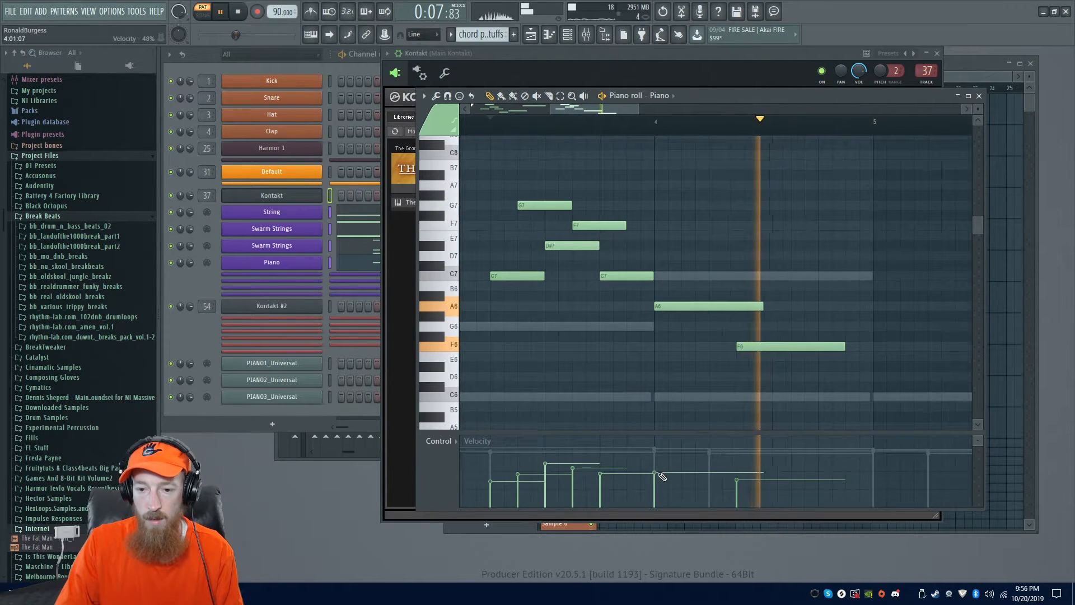
left_click(738, 473)
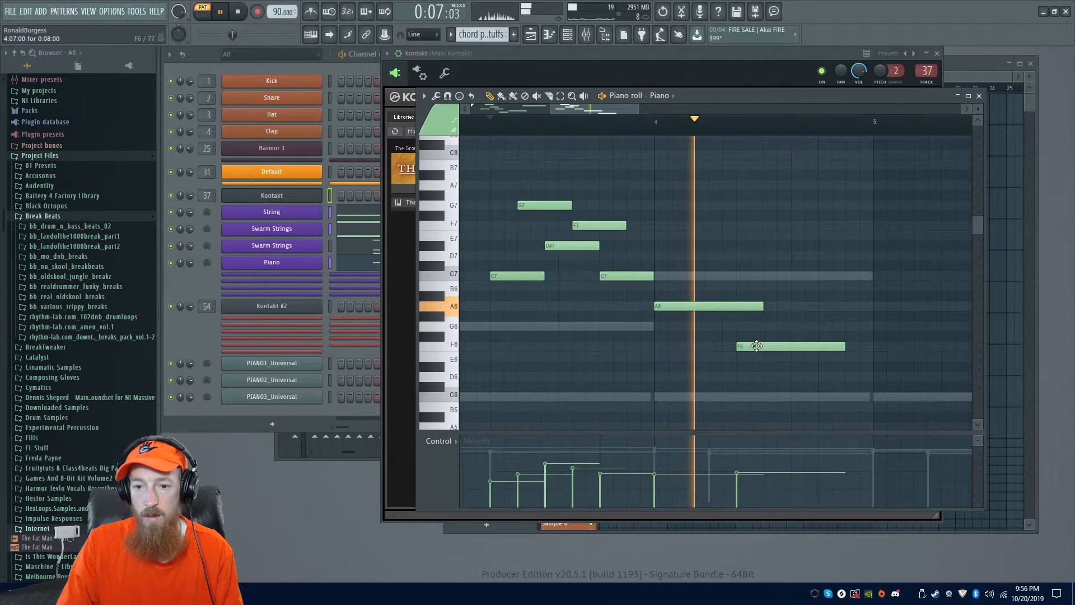
scroll(760, 289, "down", 2)
scroll(753, 282, "down", 2)
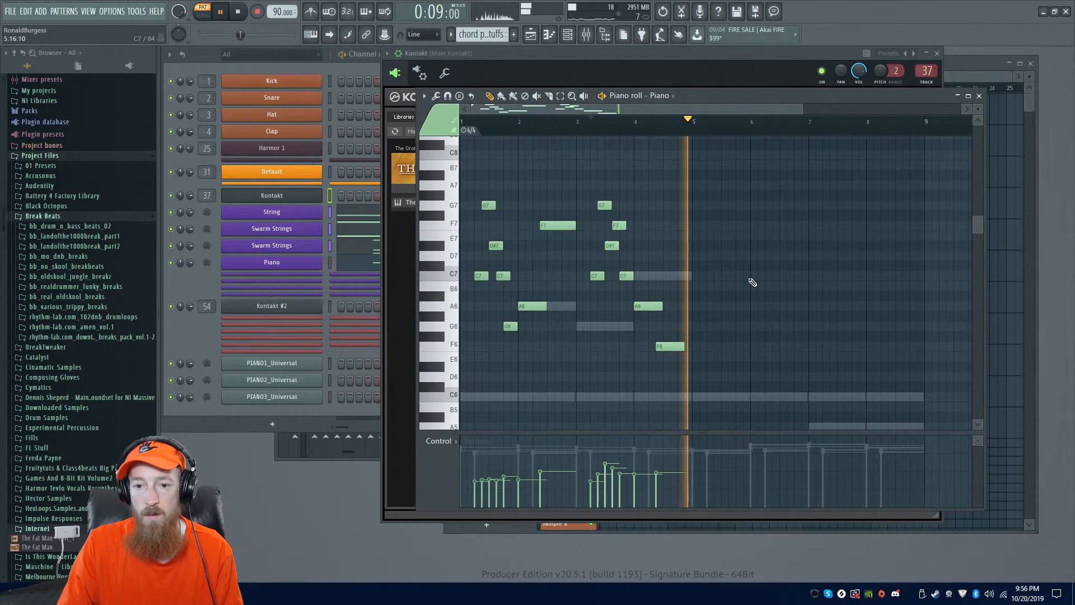
scroll(747, 283, "down", 6)
key("space")
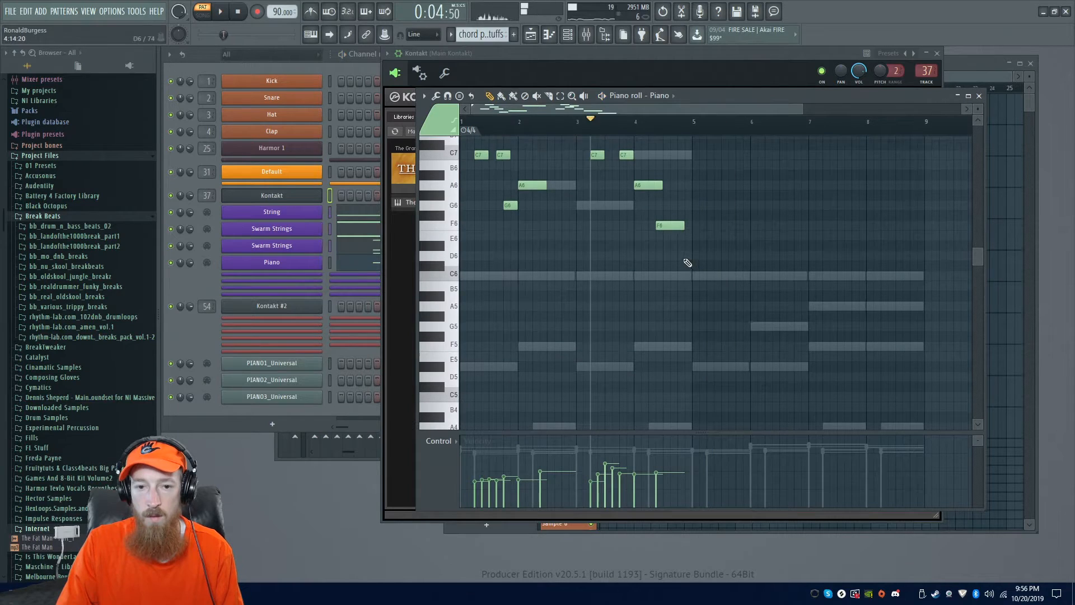
- Copy the melody phrase of bars 1 and 2 to bar 5, one octave lower
scroll(688, 262, "up", 7)
left_click_drag(472, 222, 760, 322)
key("ctrl+Down")
scroll(784, 297, "down", 3)
left_click(701, 124)
scroll(723, 241, "up", 4)
scroll(658, 339, "up", 3)
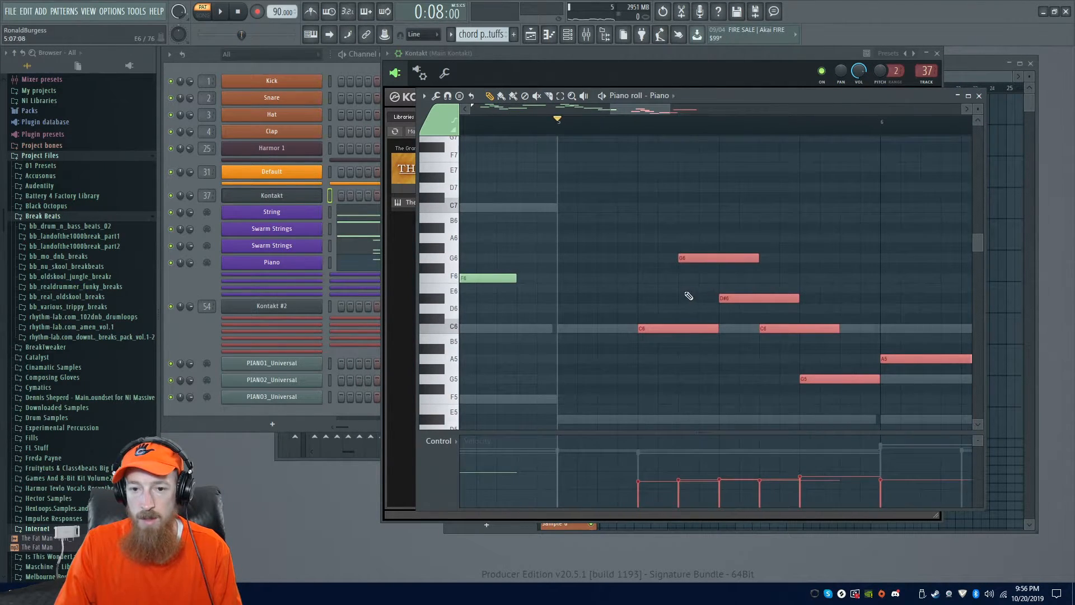
- Try halving the length of the five short notes in bar 5
scroll(689, 294, "down", 4)
left_click_drag(596, 230, 698, 374)
left_click(614, 290, "ctrl")
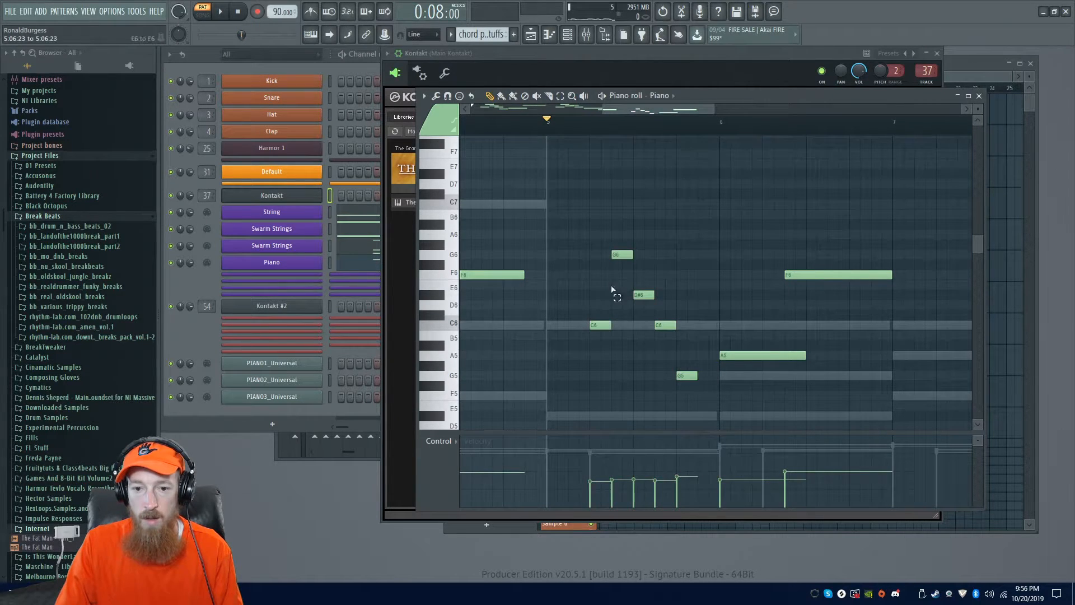
scroll(602, 319, "up", 3)
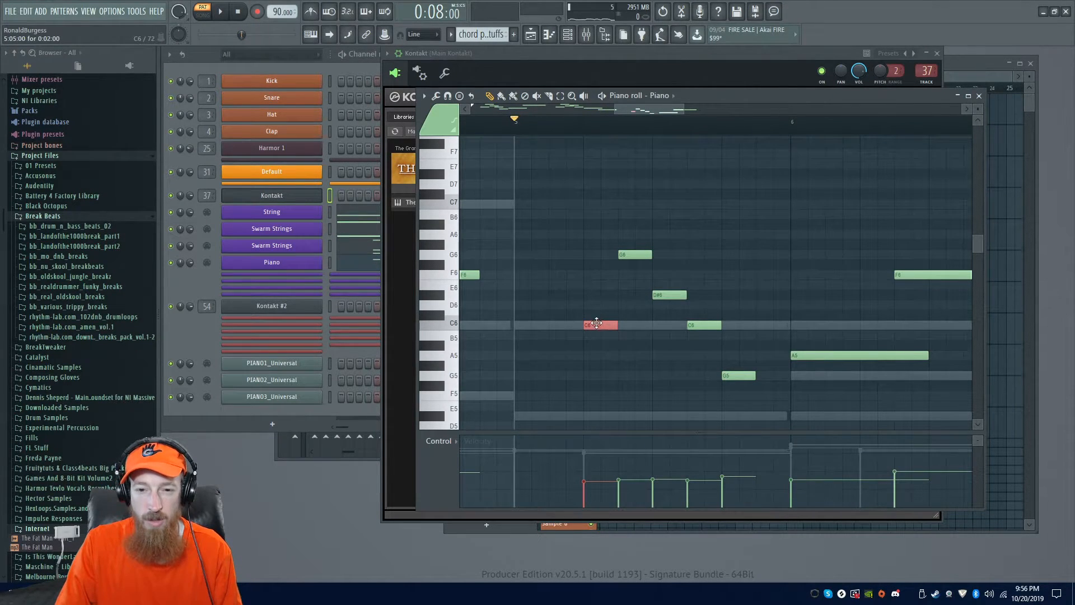
left_click_drag(602, 232, 786, 376)
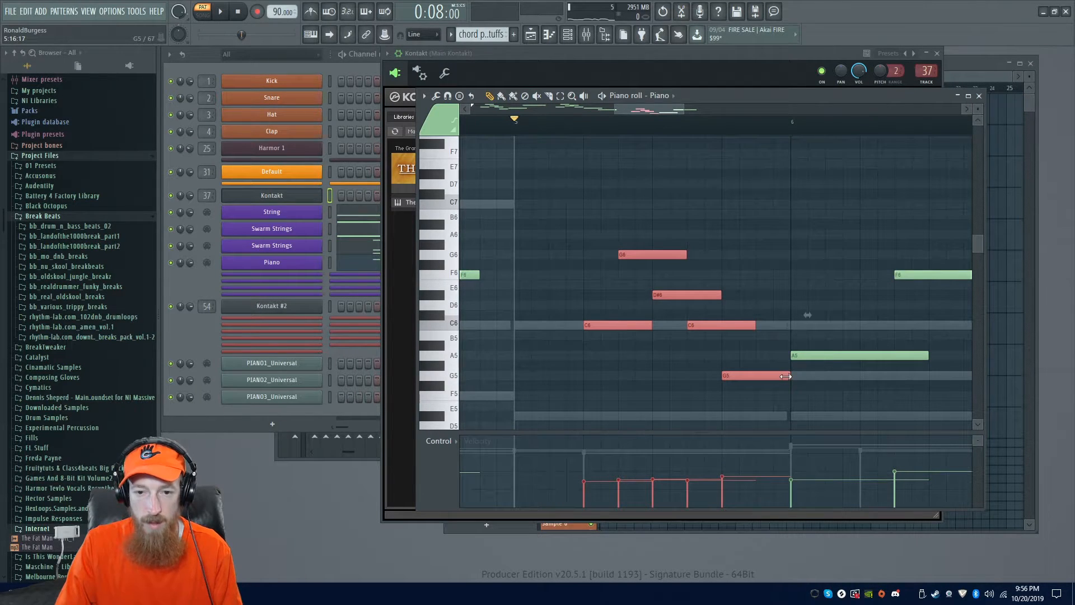
left_click(713, 350)
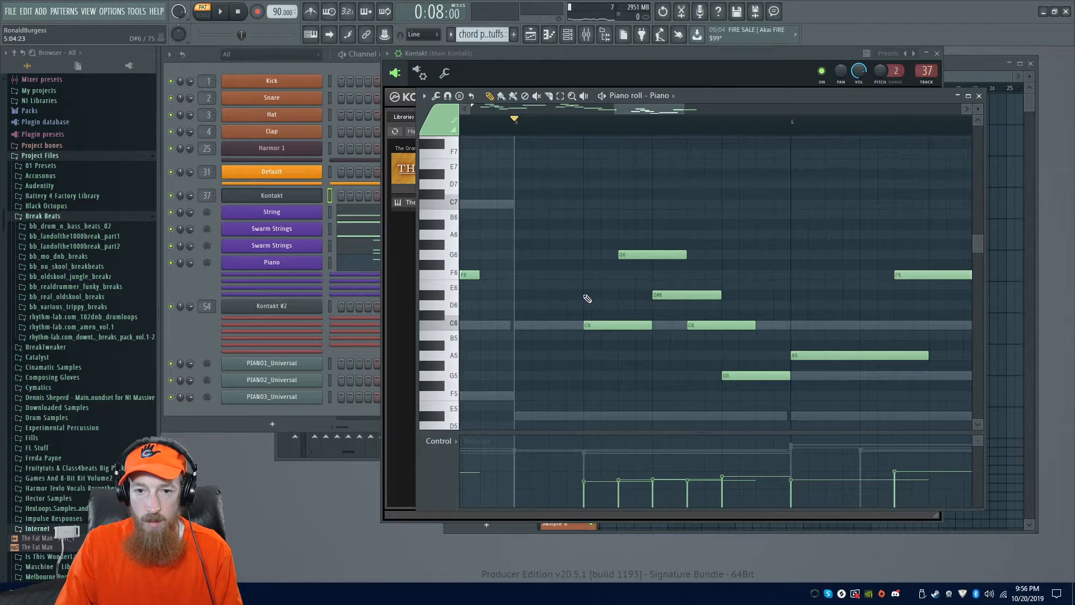
- Try layering a C7 and a B6 note above the first two notes of bar 5
left_click(590, 206)
key("space")
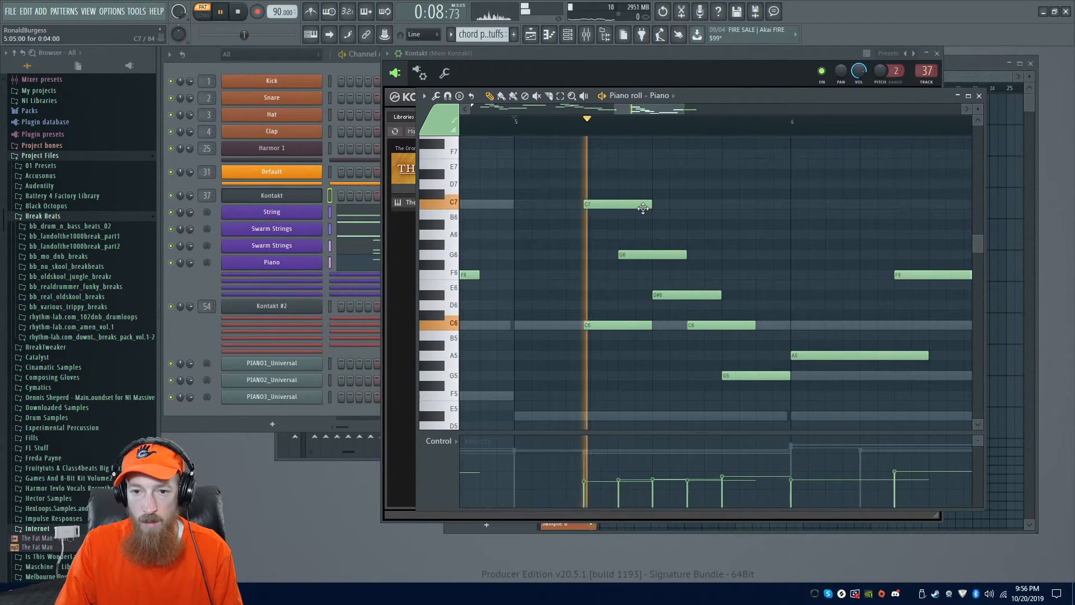
key("space")
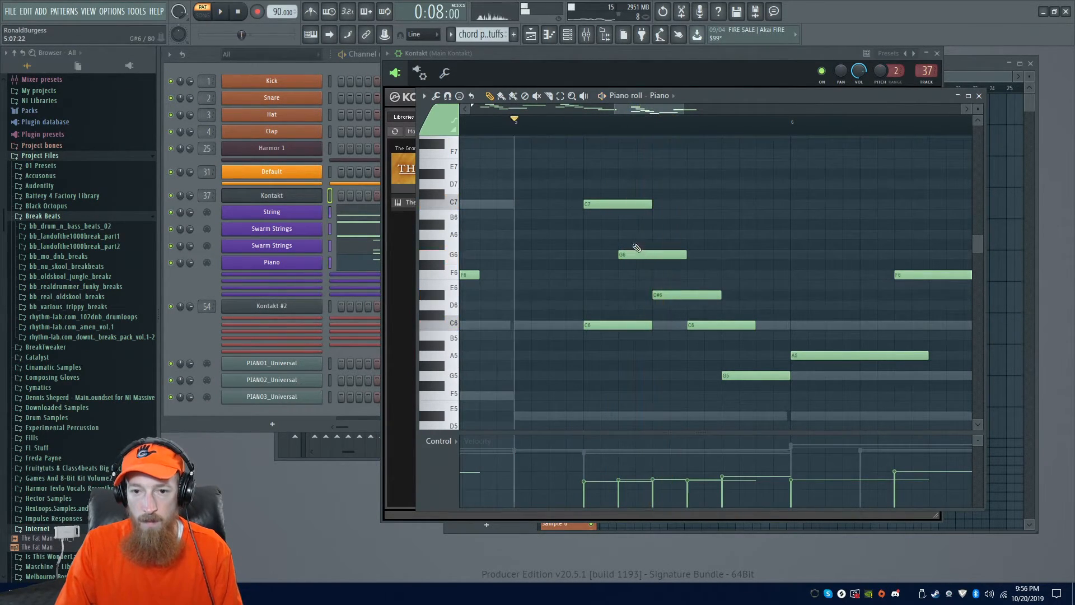
left_click(627, 215)
key("space")
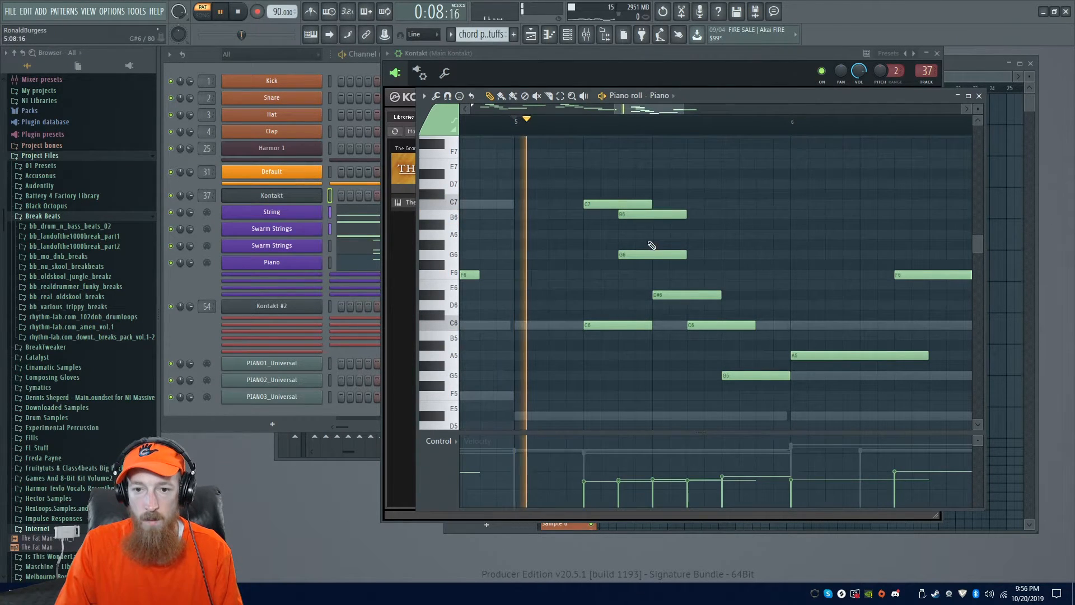
key("space")
right_click(635, 216)
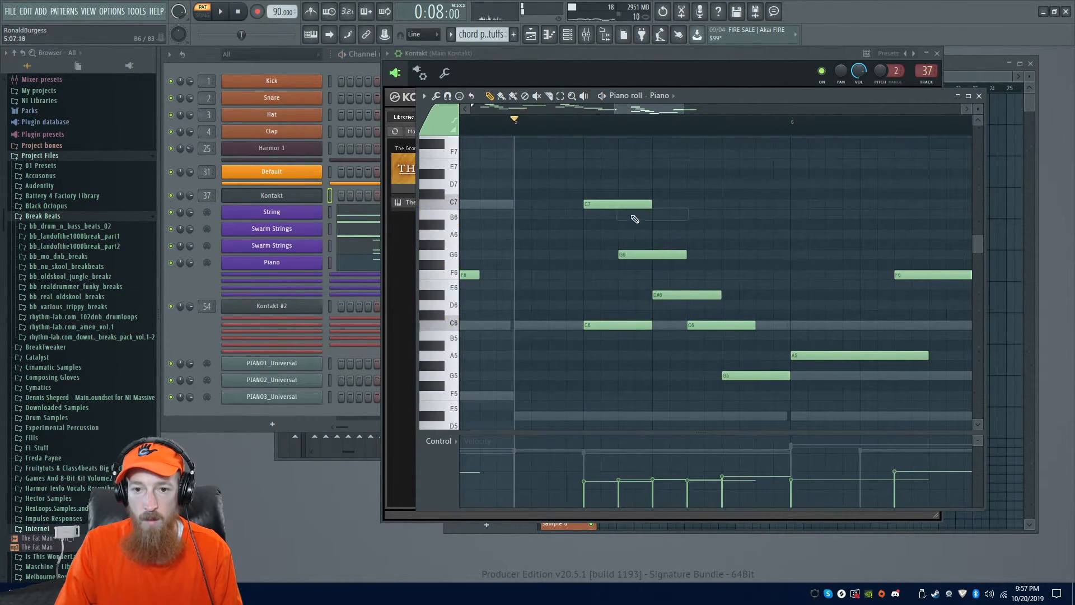
right_click(603, 203)
- Duplicate the whole phrase of bars 5 and 6 one octave higher and play it back
left_click_drag(618, 228, 722, 412)
scroll(621, 193, "down", 2)
left_click_drag(539, 342, 538, 222)
scroll(626, 240, "up", 2)
scroll(629, 224, "down", 3)
left_click_drag(648, 197, 594, 219)
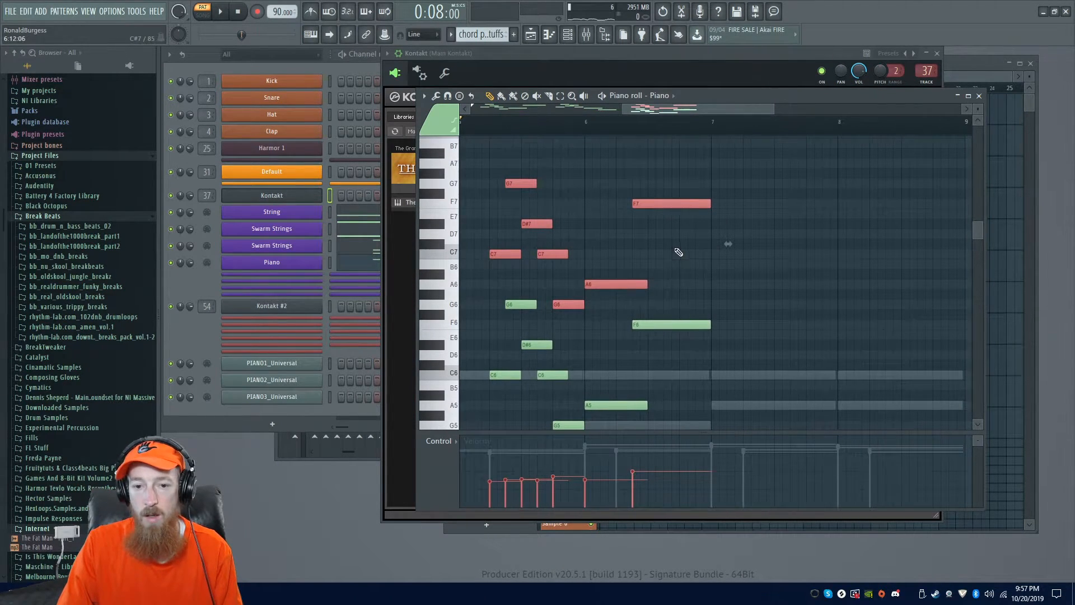
key("space")
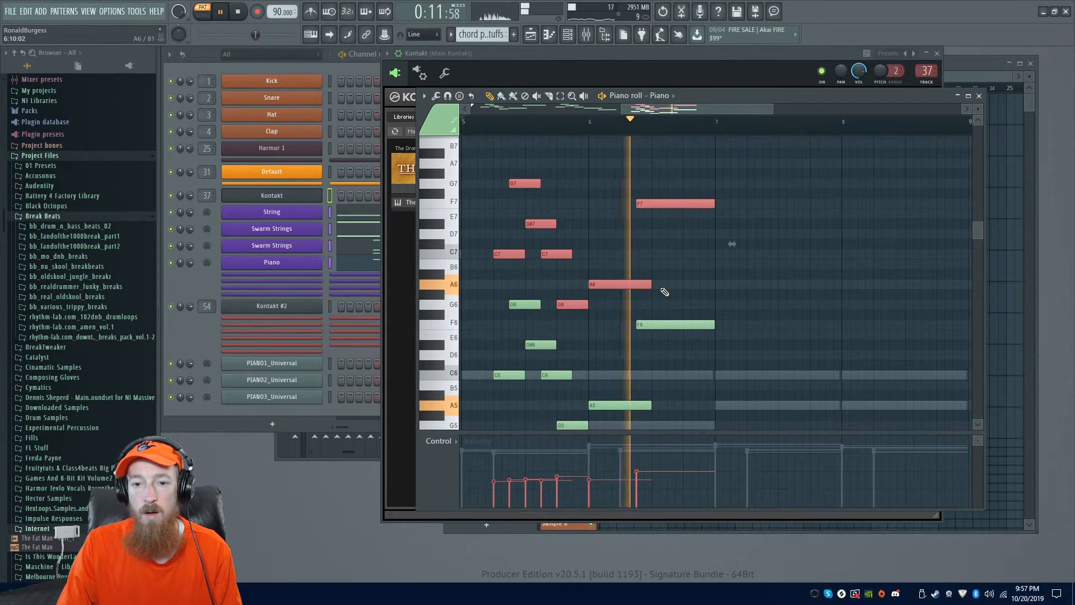
left_click_drag(662, 288, 628, 244)
key("space")
- Switch to OrbComposer to check the chord progression of the Theme block, and return to the FL Studio piano roll
left_click_drag(568, 220, 570, 286)
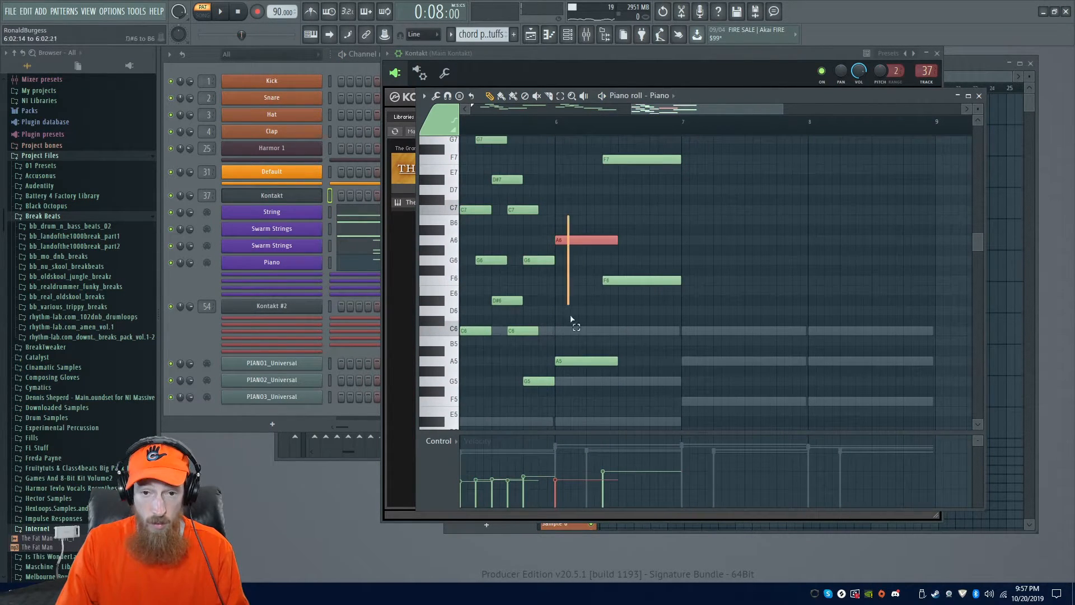
key("alt+Tab")
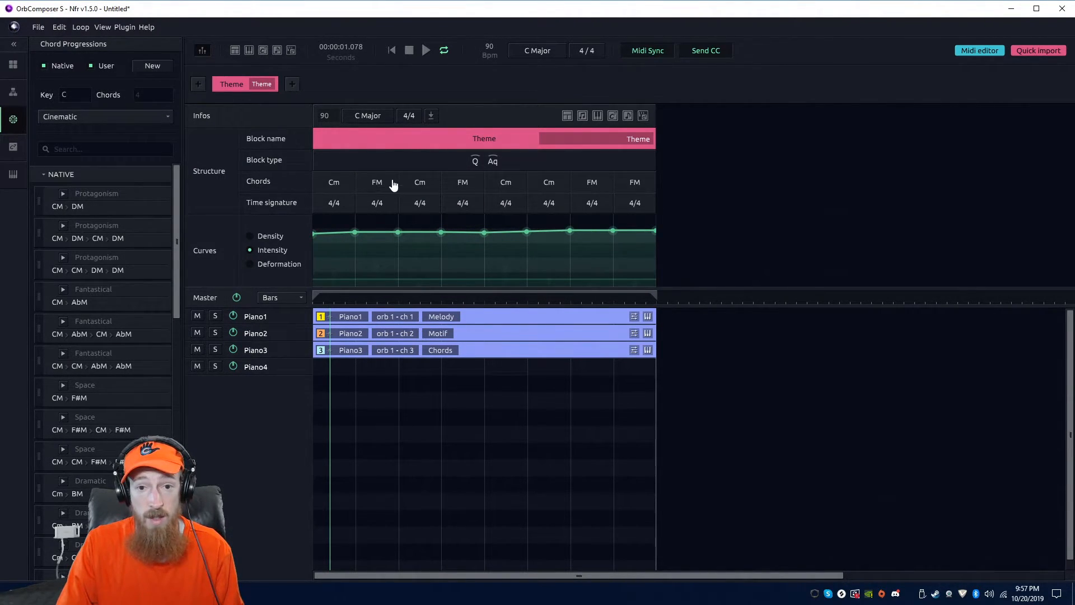
key("alt+Tab")
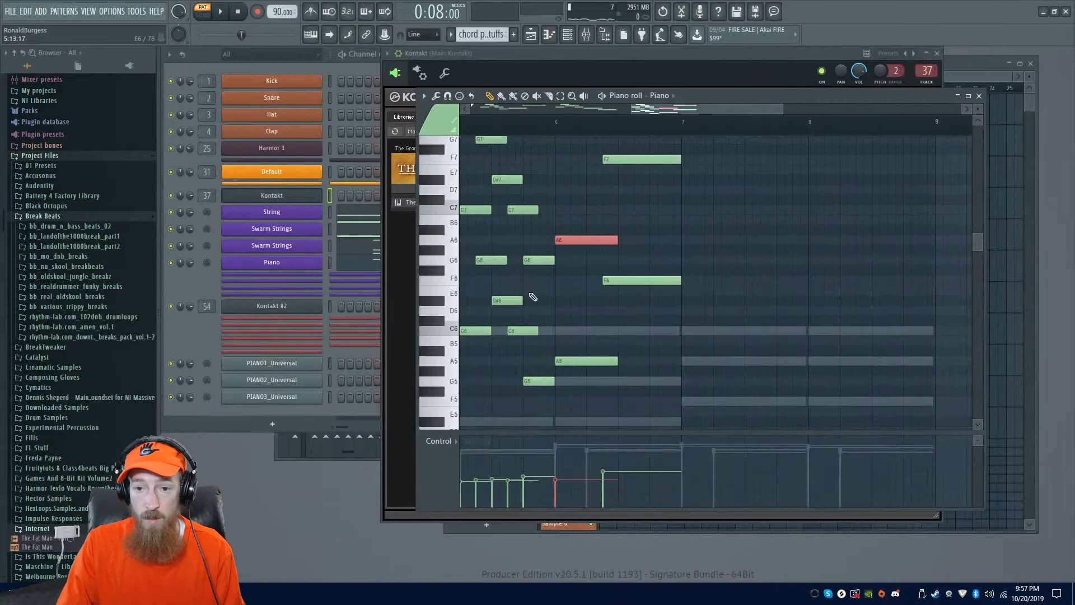
key("alt+Tab")
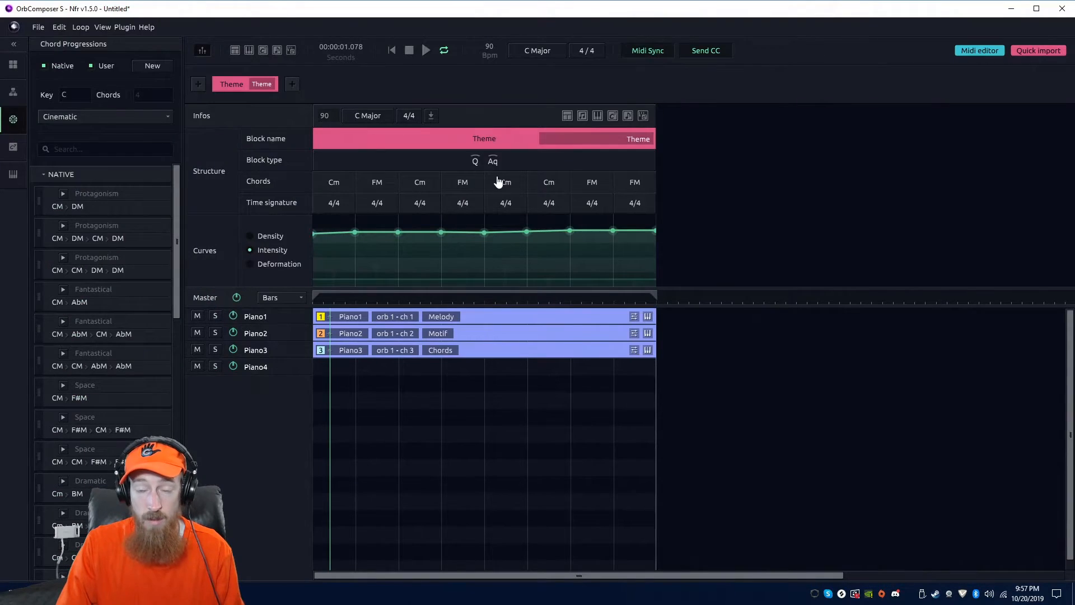
key("alt+Tab")
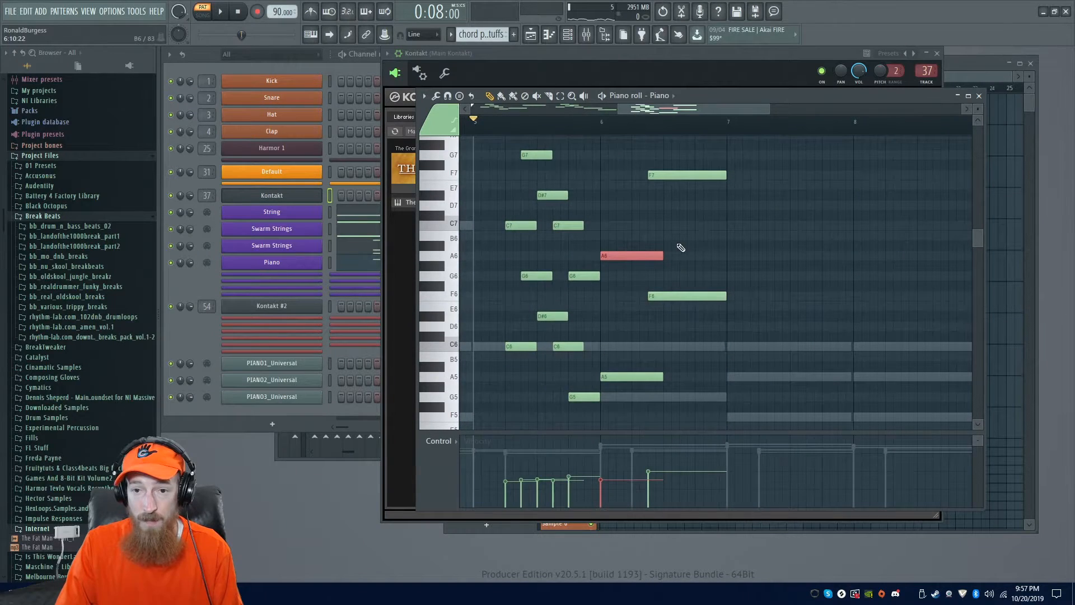
- Try moving bar 6's F7 and F6 notes to G6 and G5, and listen to the phrase
mouse_move(680, 172)
left_mouse_down("ctrl")
mouse_move(712, 309)
mouse_move(697, 398)
left_mouse_up("ctrl")
key("space")
scroll(691, 263, "up", 2)
left_click_drag(690, 236, 747, 192)
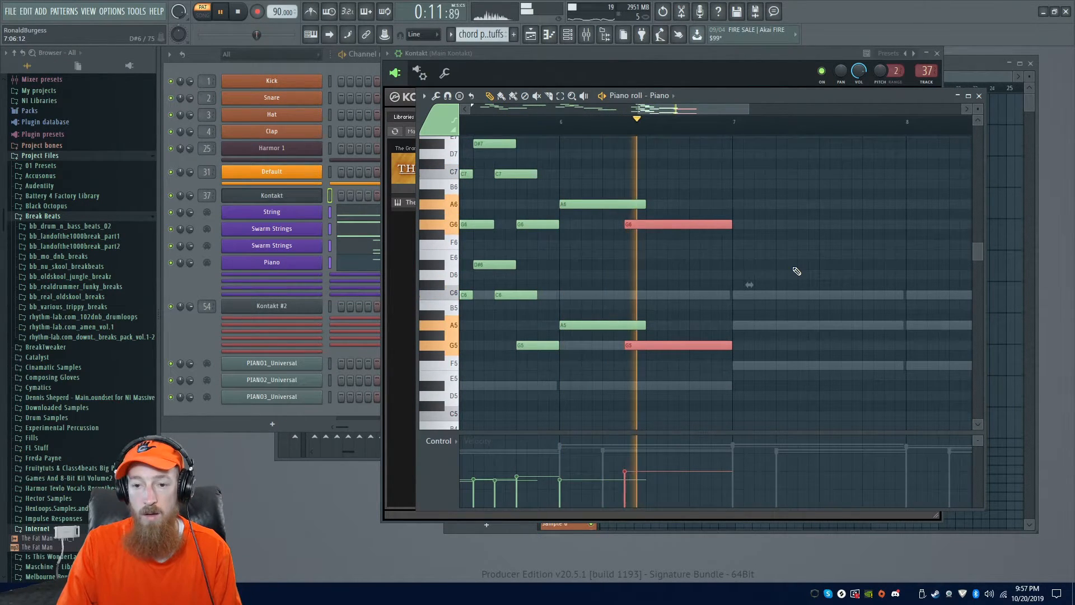
key("space")
scroll(717, 326, "down", 1)
left_click_drag(707, 261, 661, 267)
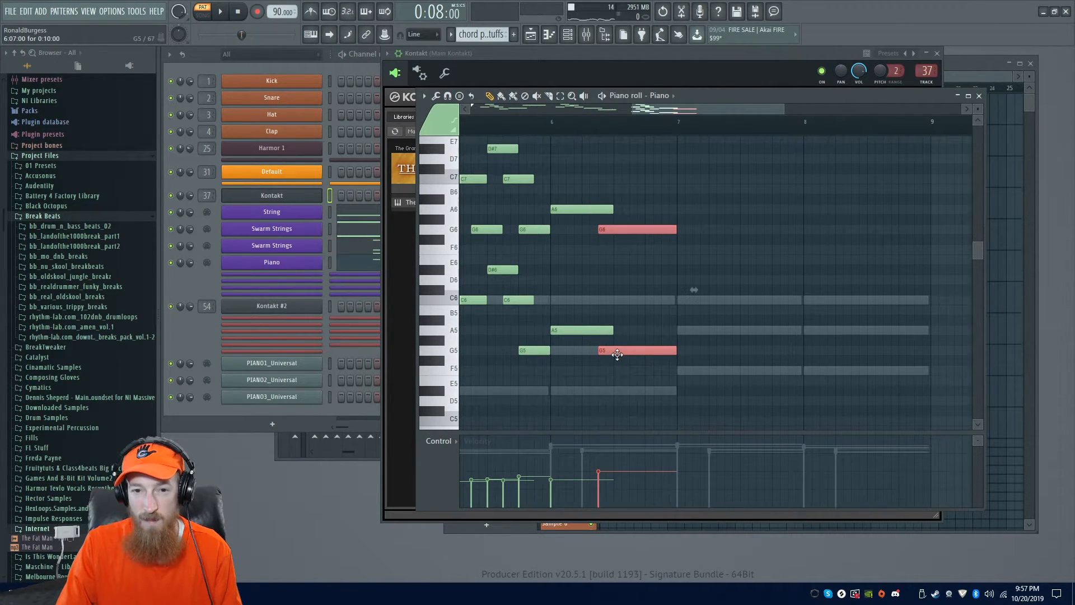
- Move the two notes ending bar 6 to C7 and C6 and play the phrase
left_click_drag(513, 149, 548, 158)
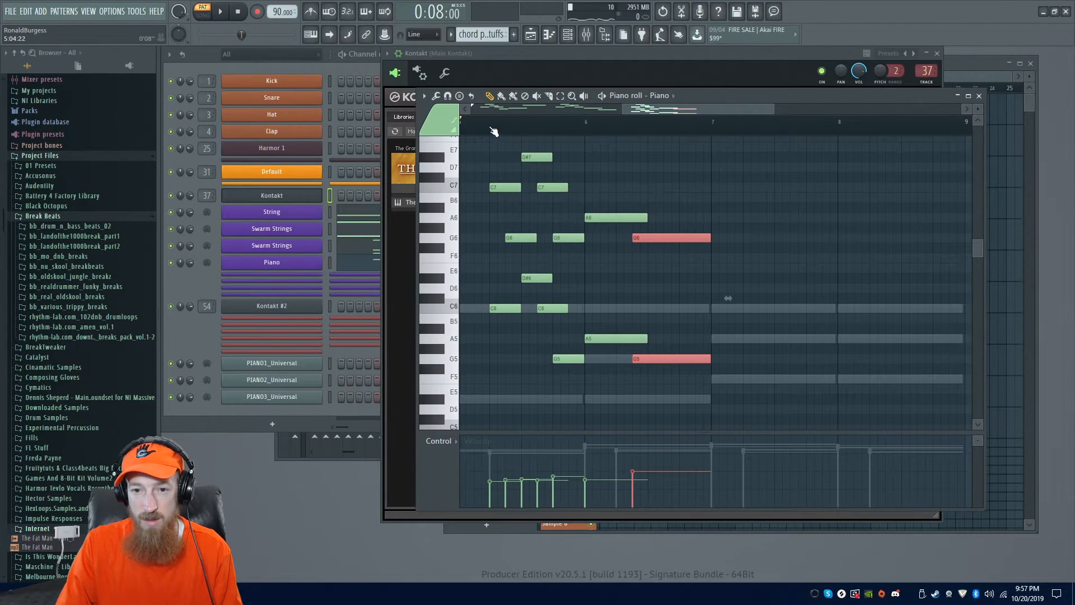
left_click_drag(657, 235, 656, 177)
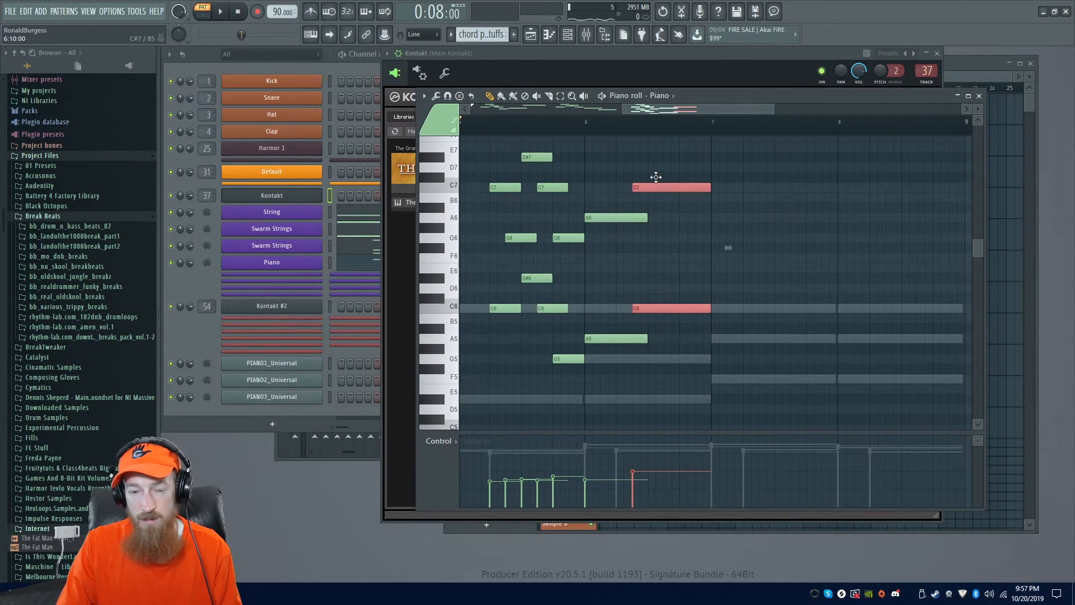
key("space")
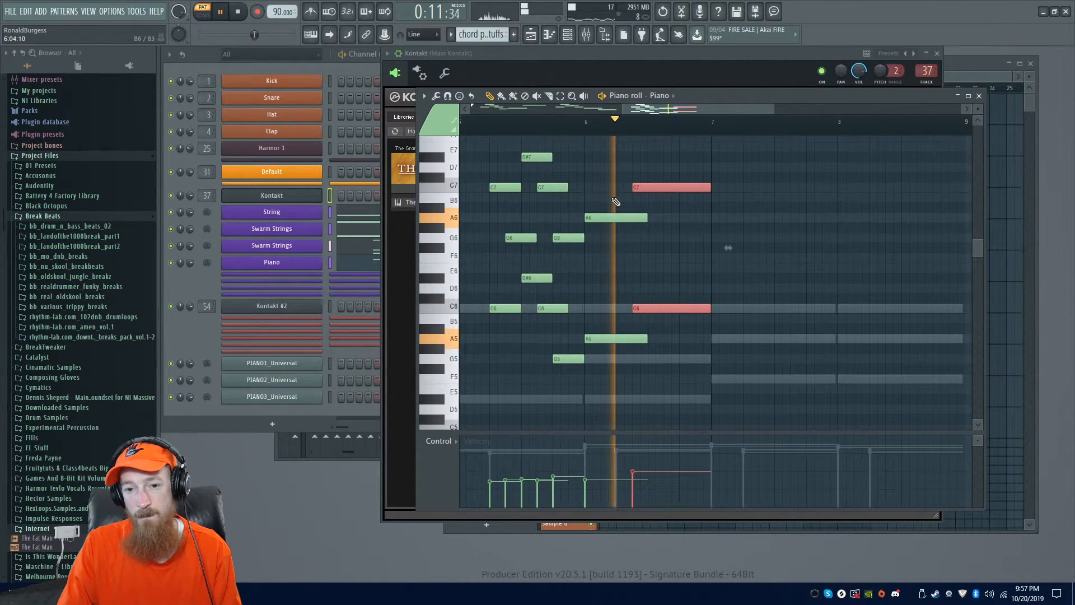
key("space")
- Copy bar 6's C7 and C6 pair to the start of bar 7 as A6 and A5, and play from bar 7
left_click_drag(659, 310, 742, 349)
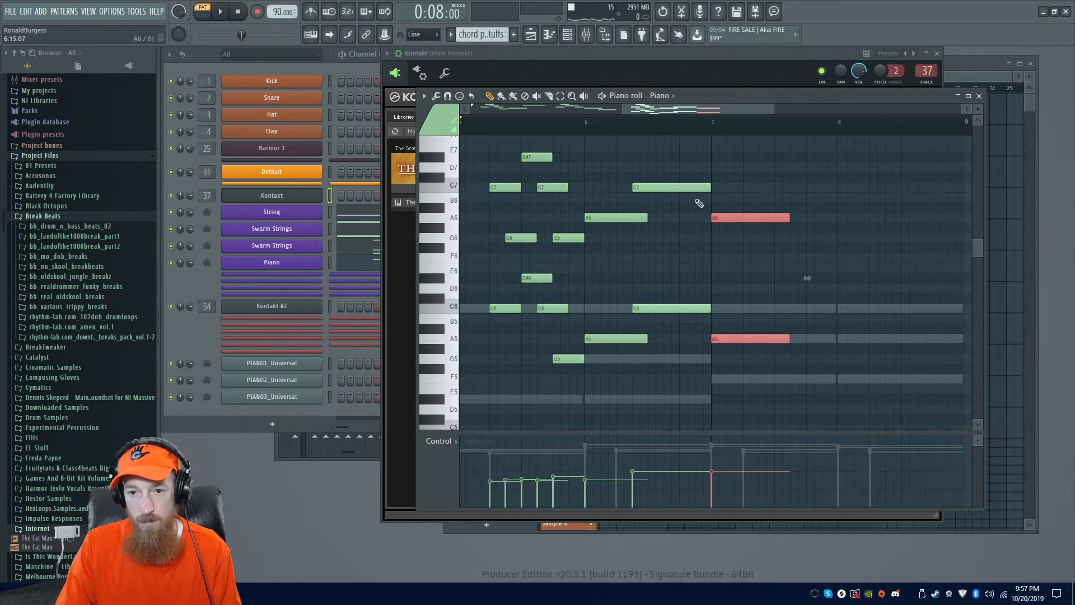
left_click(714, 128)
key("space")
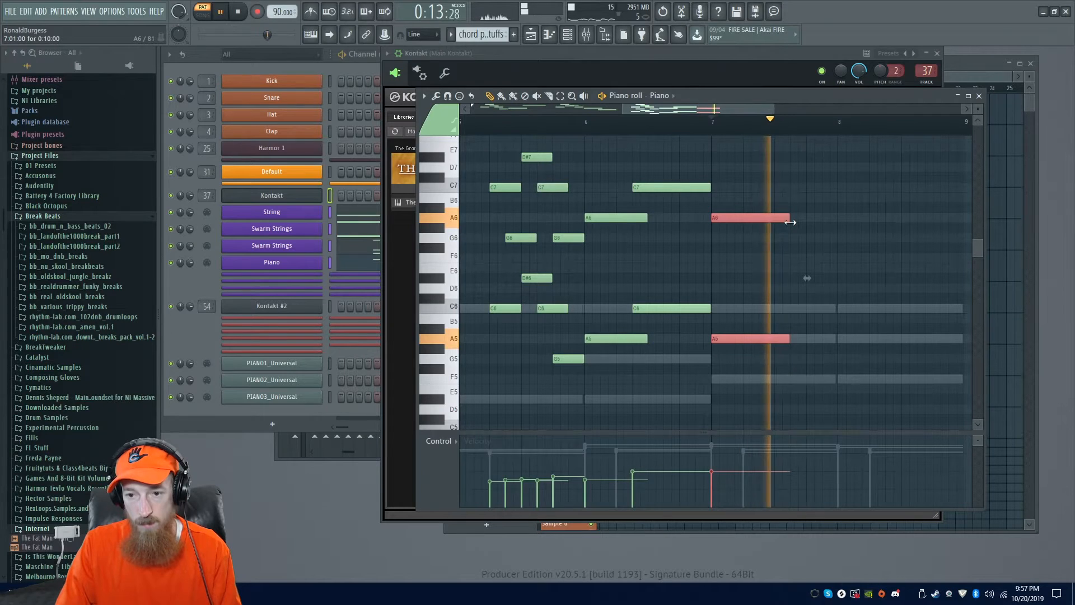
- Listen to the end of the melody and replay the phrase from bar 5
scroll(694, 230, "down", 4, "ctrl")
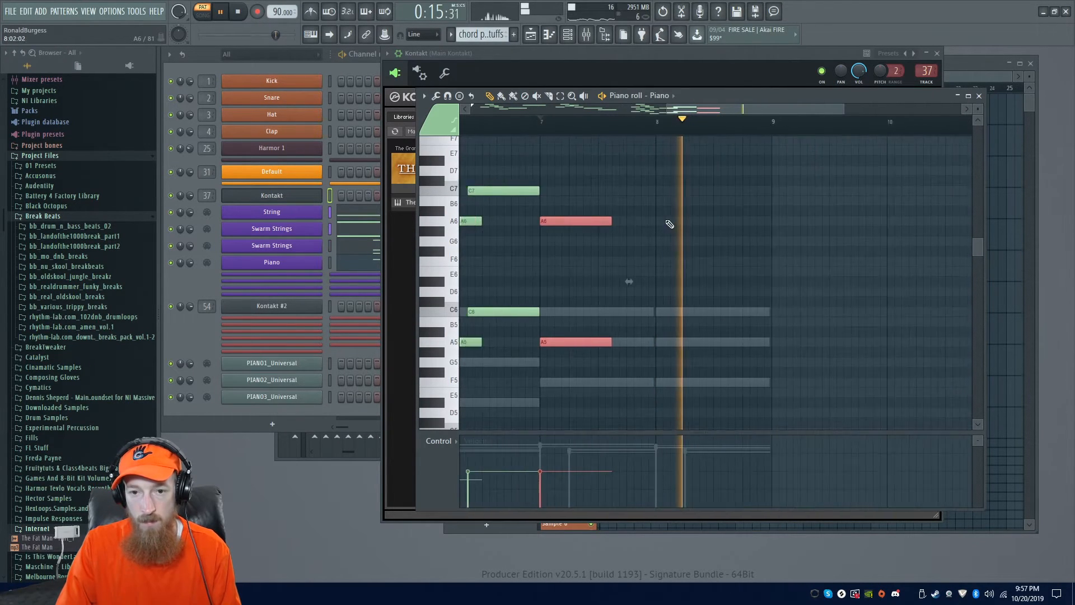
scroll(675, 221, "down", 2, "ctrl")
left_click_drag(686, 214, 743, 246)
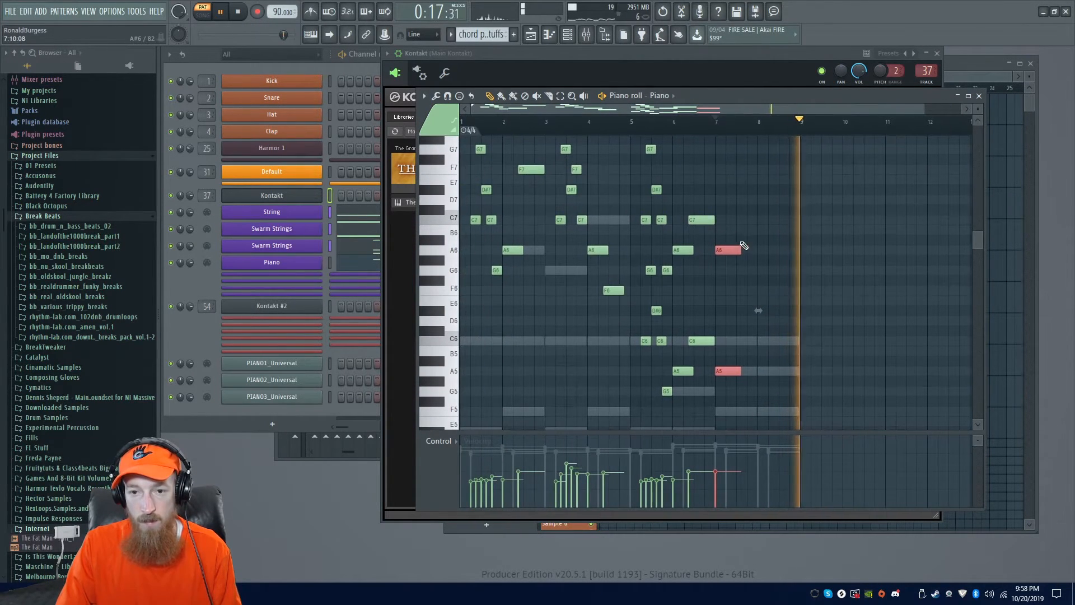
scroll(744, 238, "up", 1, "ctrl")
key("space")
scroll(722, 242, "up", 3, "ctrl")
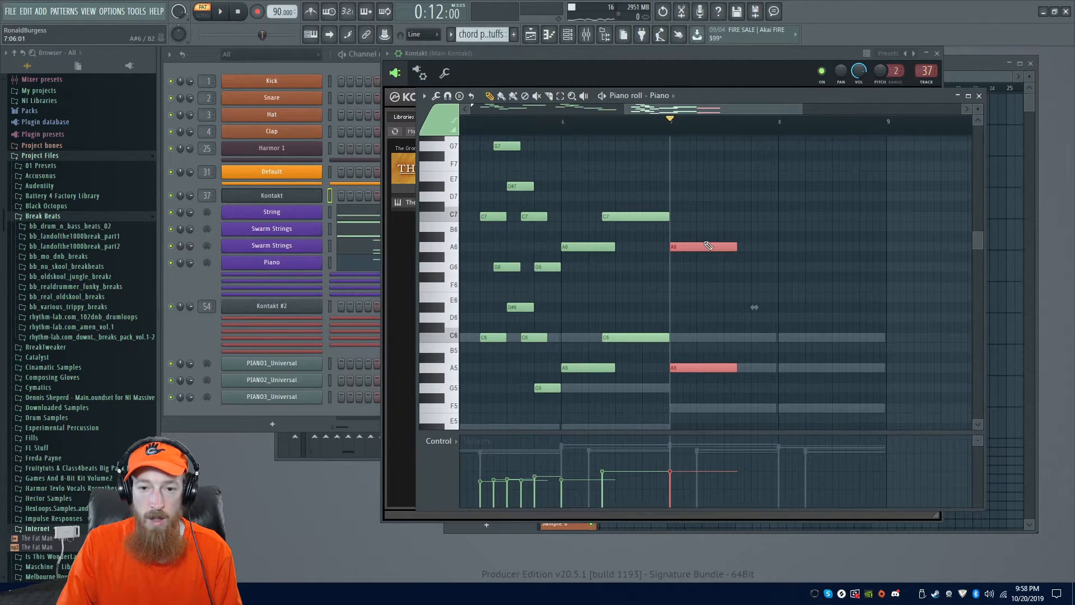
scroll(614, 316, "down", 3)
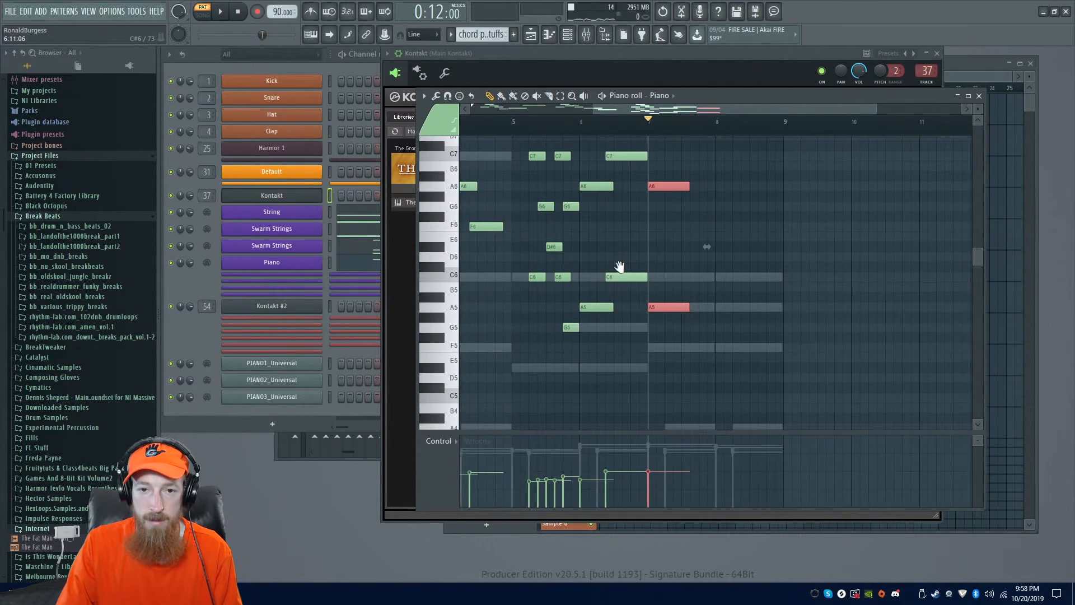
scroll(621, 269, "down", 2, "ctrl")
scroll(612, 257, "up", 2)
left_click(500, 130)
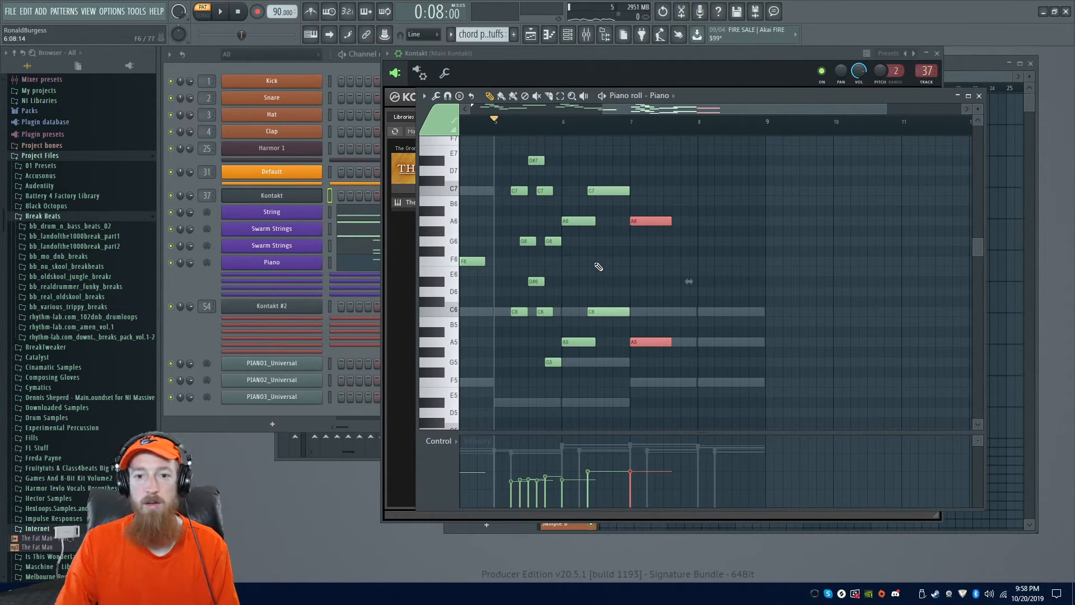
key("space")
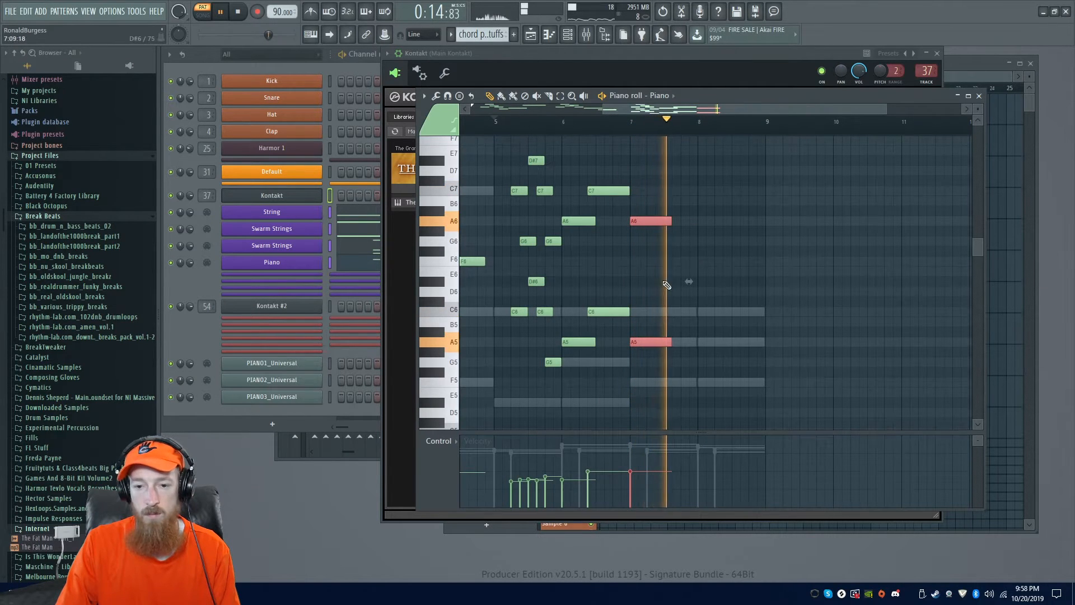
- Copy bar 7's A6 and A5 pair to the start of bar 8 as F6 and F5, and play from bar 7
mouse_move(654, 343)
left_mouse_down()
mouse_move(727, 374)
mouse_move(724, 342)
mouse_move(721, 386)
left_mouse_up()
key("space")
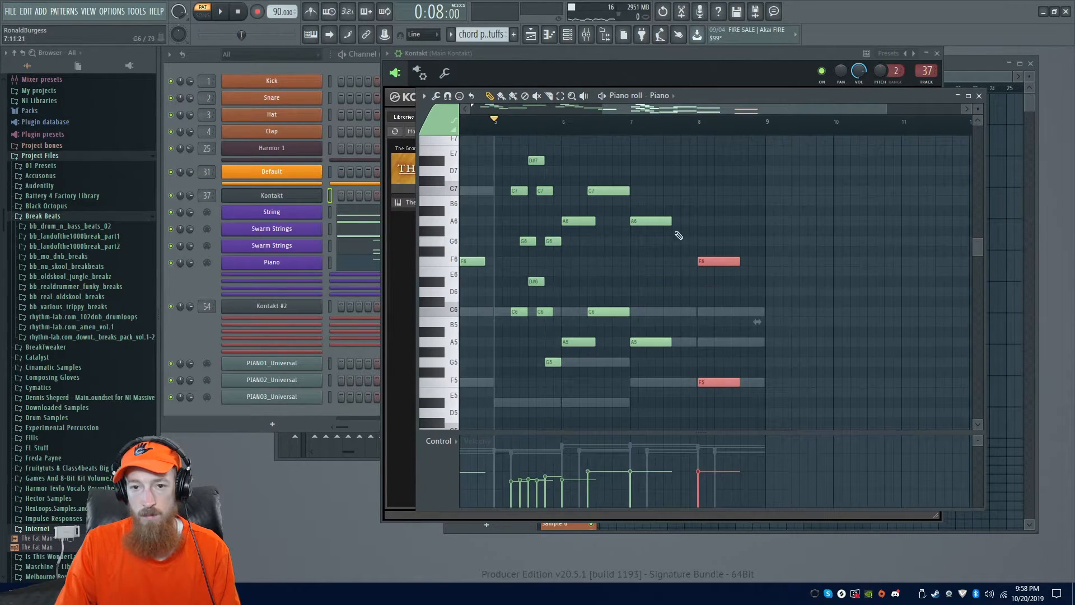
left_click(635, 133)
key("space")
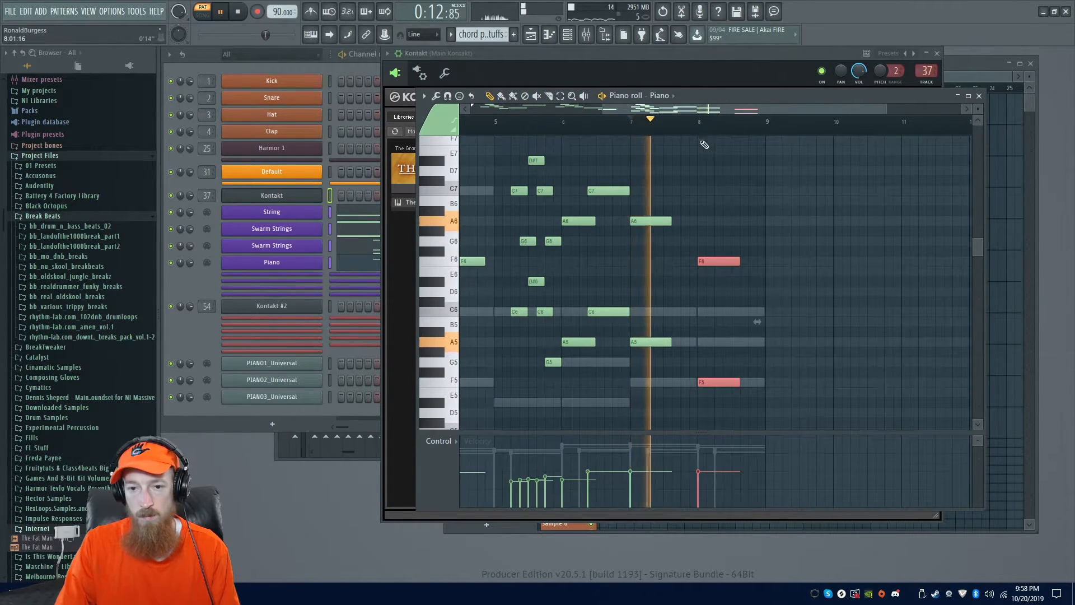
scroll(702, 168, "up", 3)
left_click_drag(723, 212, 638, 216)
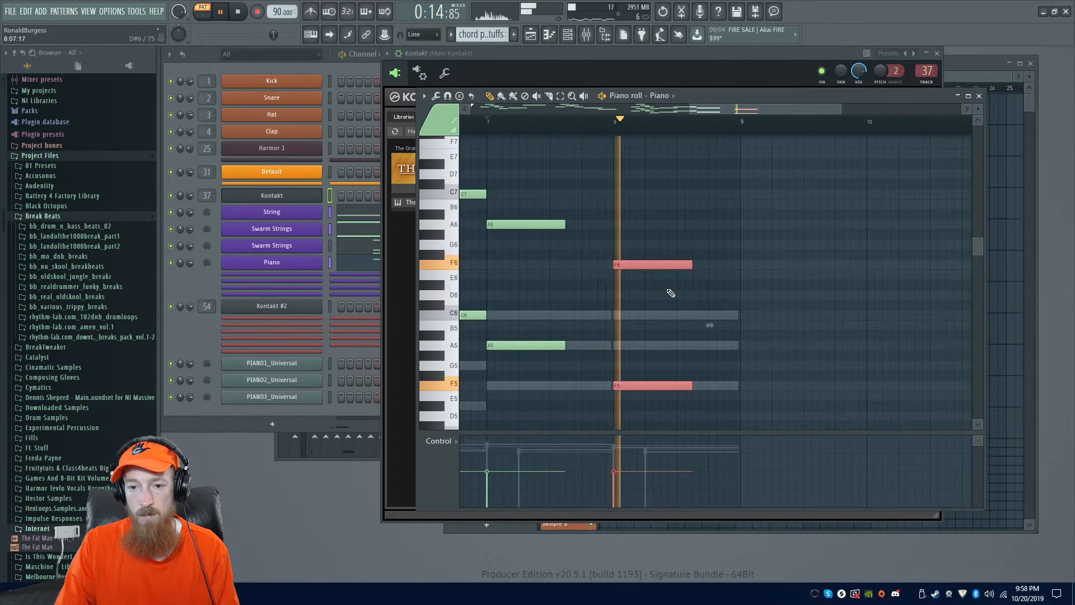
left_click_drag(711, 318, 666, 259)
scroll(667, 258, "down", 3)
left_click_drag(712, 228, 661, 179)
key("space")
- Add C4 and C5 notes at the start of bar 9 and play the ending from the middle of bar 8
scroll(644, 386, "down", 2)
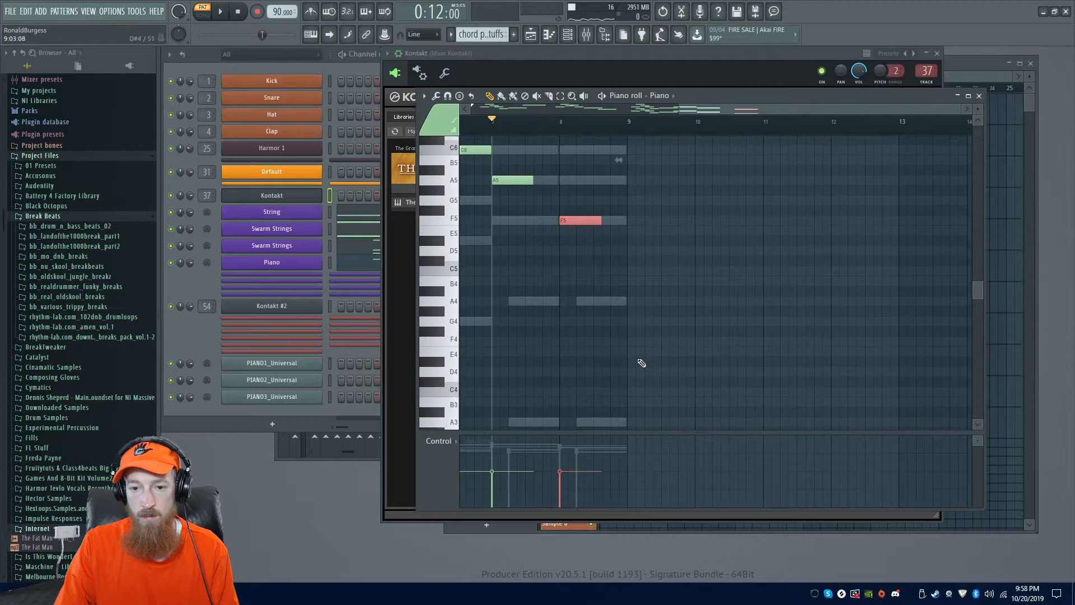
left_click(638, 392)
left_click_drag(641, 392, 633, 392)
left_click(638, 271)
left_click_drag(640, 271, 632, 272)
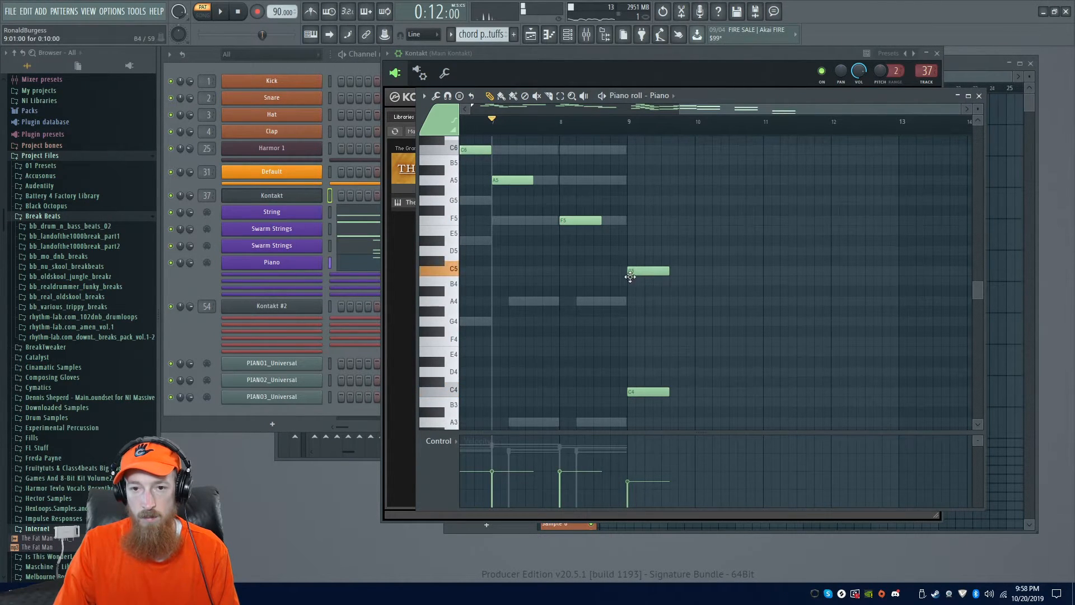
left_click(600, 120)
key("space")
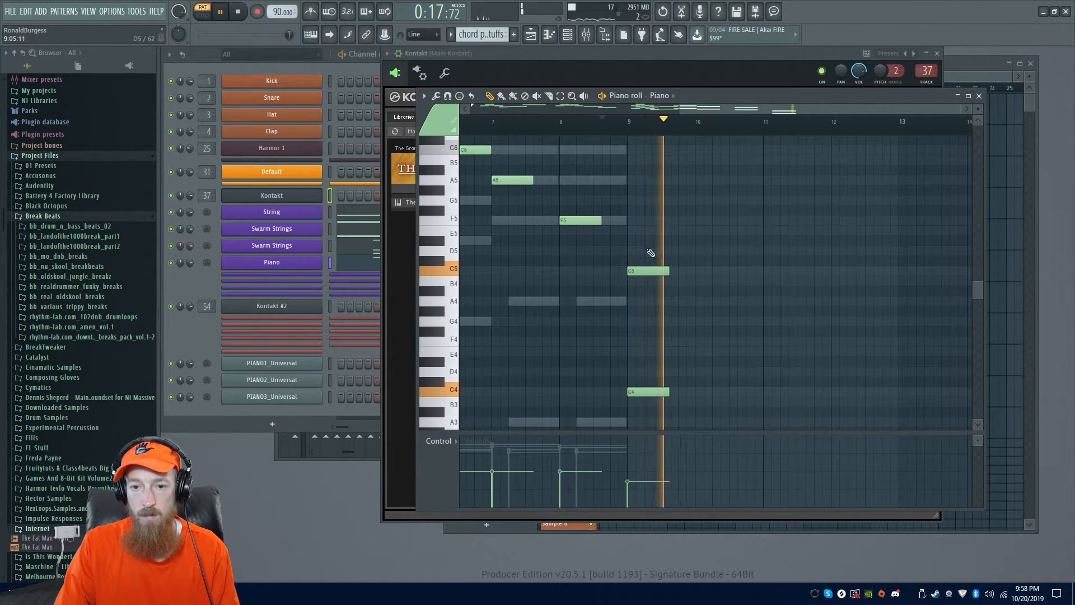
- Lengthen bar 9's C5 and C4 notes to two bars, ending at bar 11, and listen to the ending while adjusting
key("space")
left_click_drag(661, 267, 730, 392)
key("space")
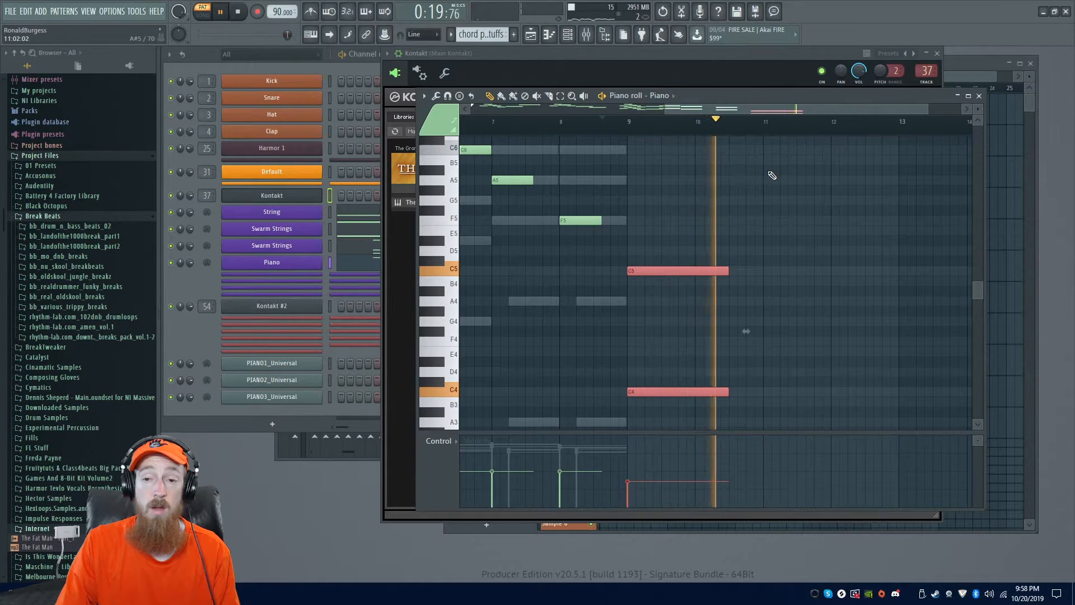
key("space")
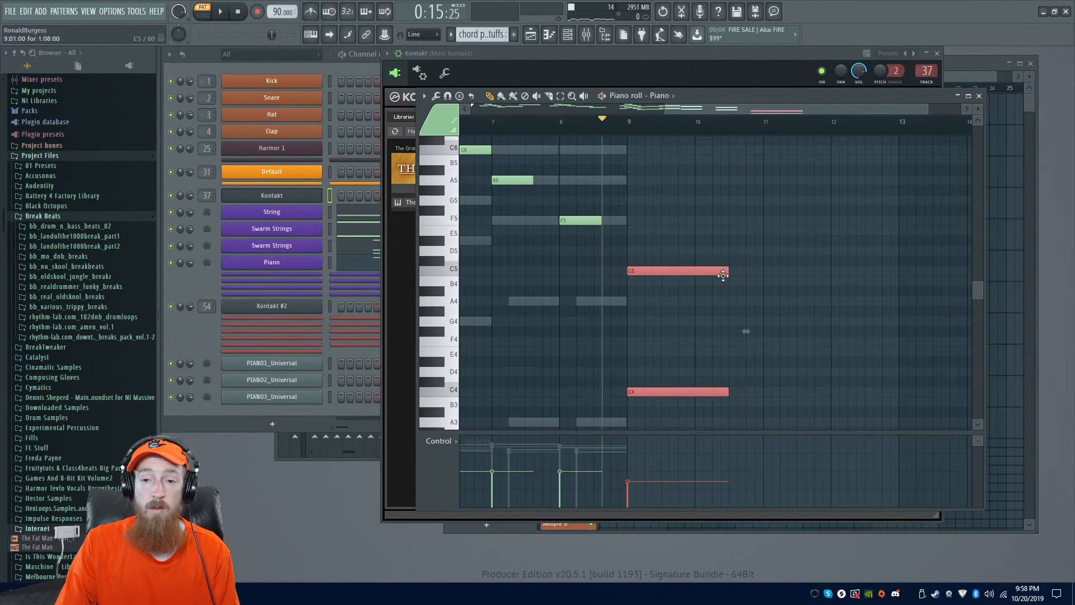
left_click_drag(728, 272, 765, 275)
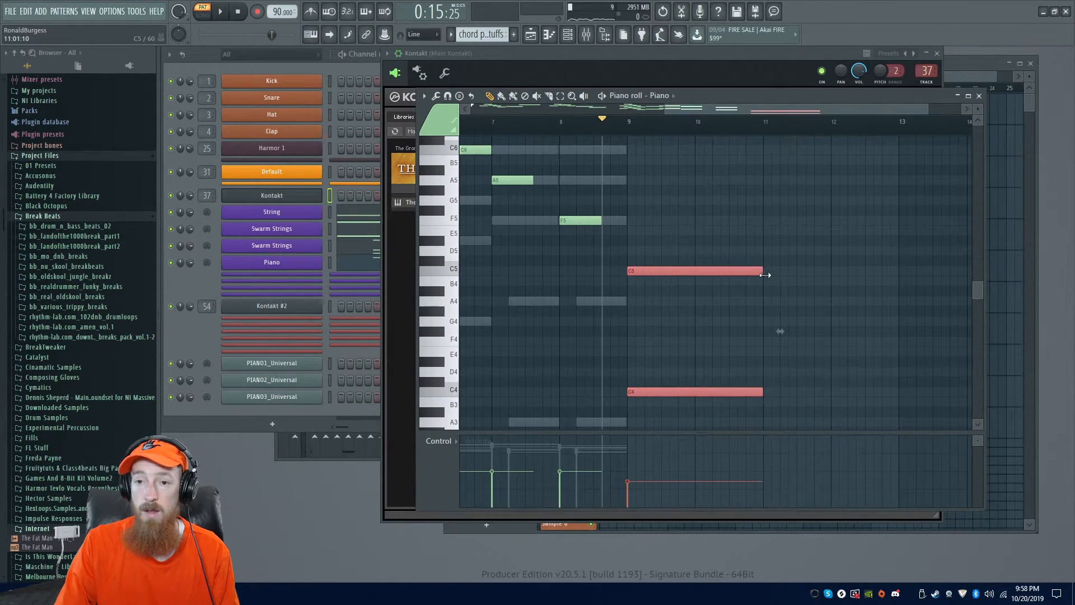
- Create a new pattern named Pattern 2 and place it on the Extra 1 playlist track as a five-bar clip starting at bar 9
left_click(976, 74)
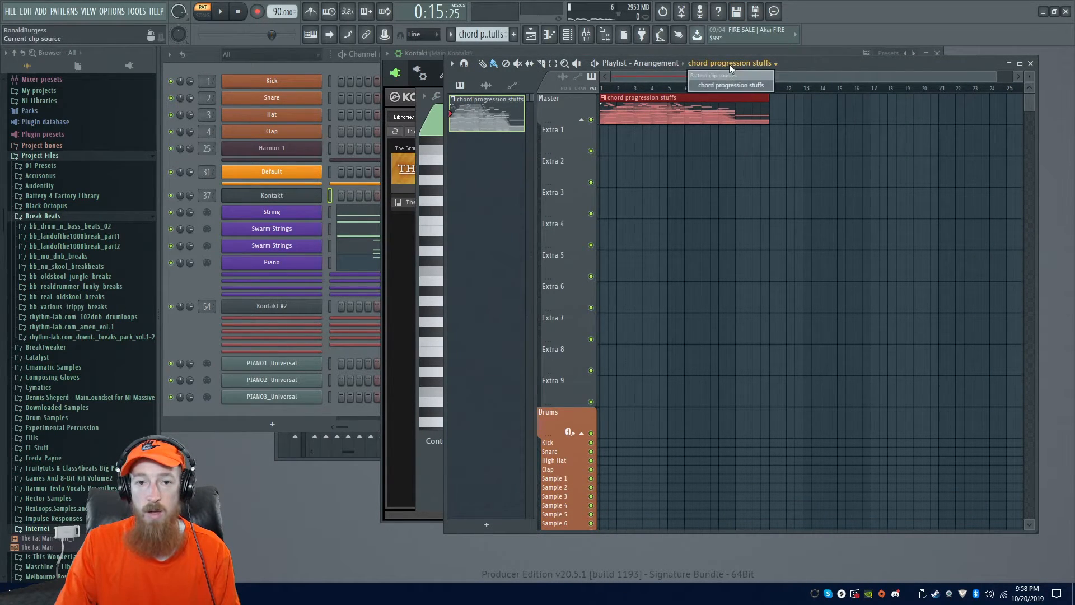
left_click(516, 35)
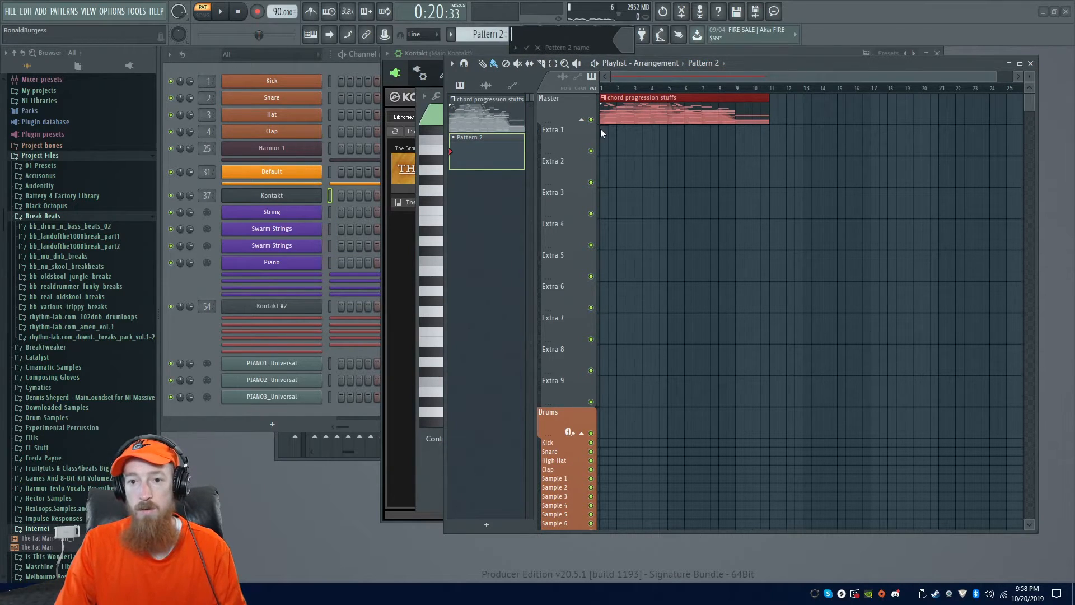
key("Return")
left_click(737, 152)
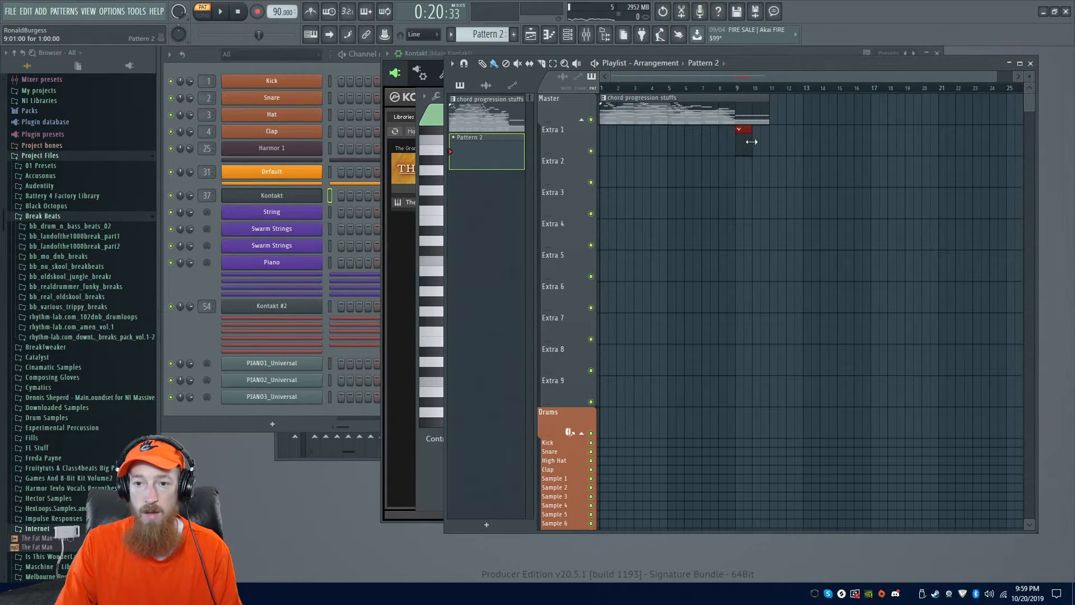
left_click_drag(751, 142, 803, 145)
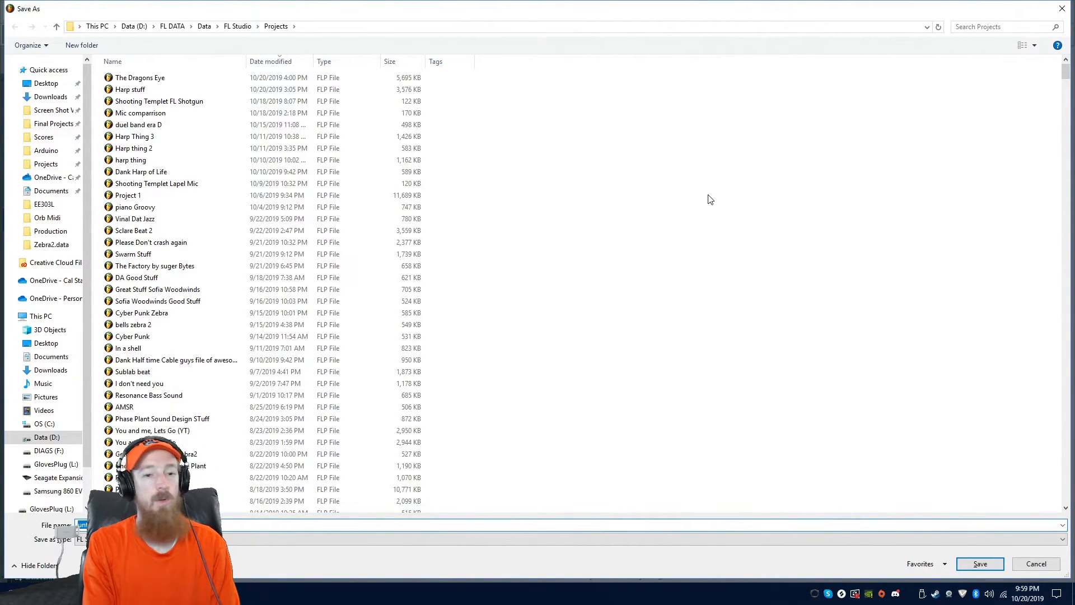
- Save the project in the Projects folder as Pretty Piano
type("Pre")
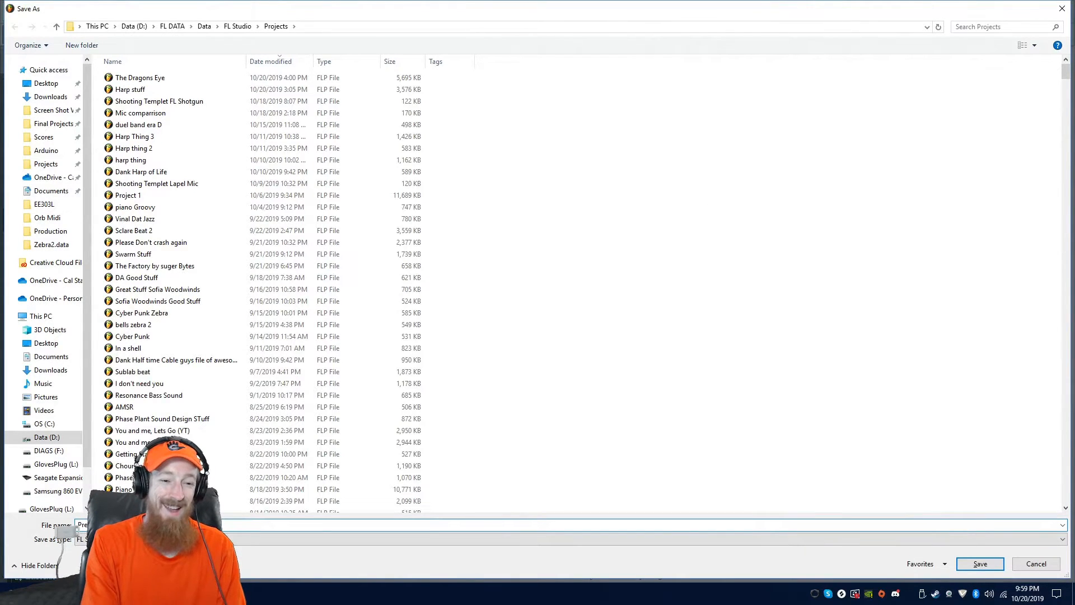
key("Return")
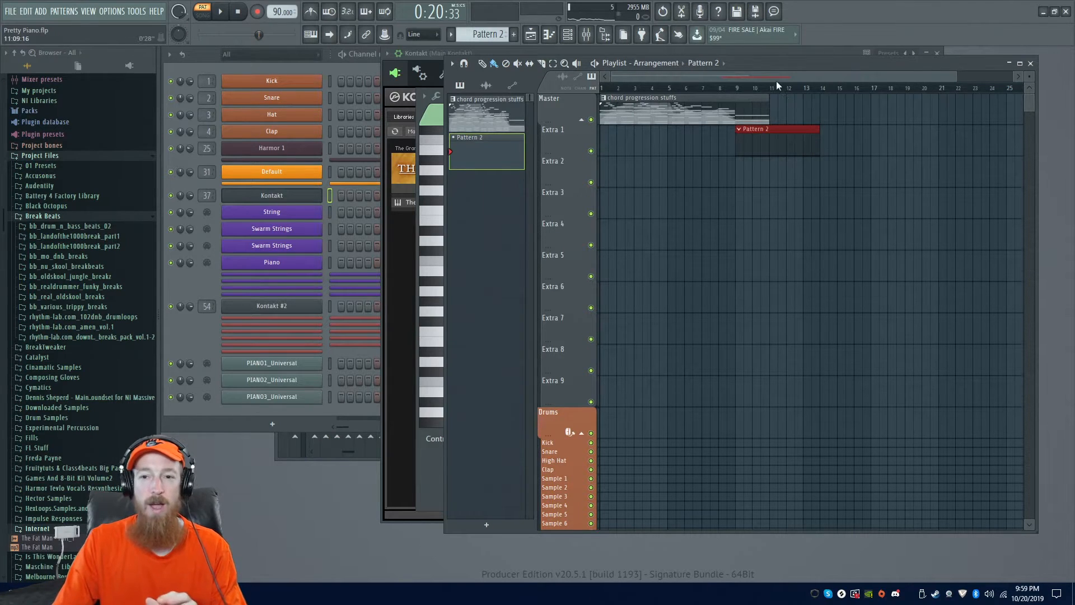
- Try adding a two-bar F5 note starting in bar 9 of the String part and check the clip's length in the playlist
double_click(739, 106)
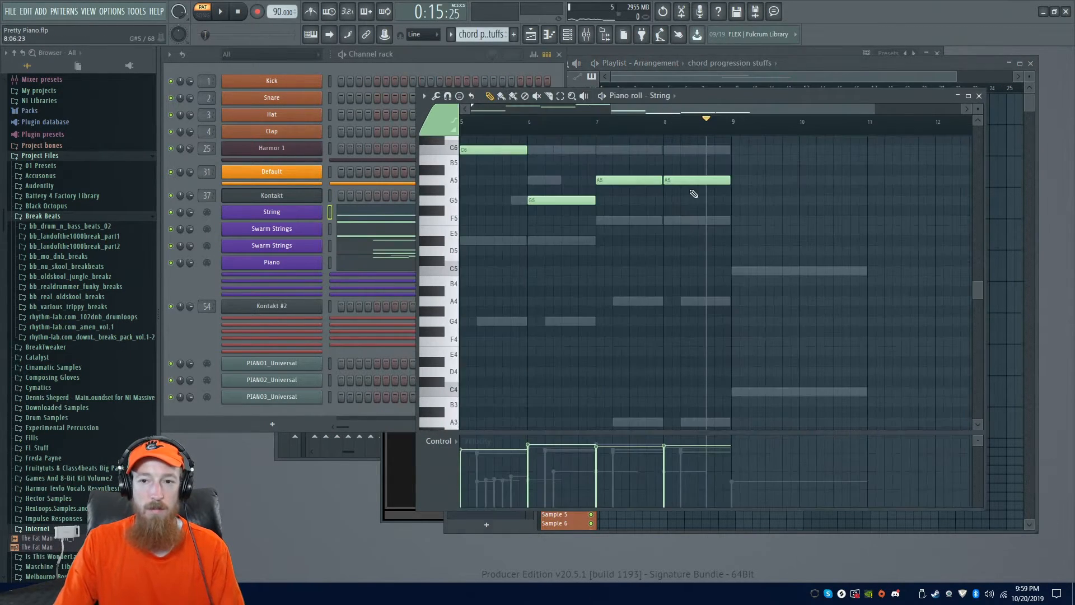
key("F5")
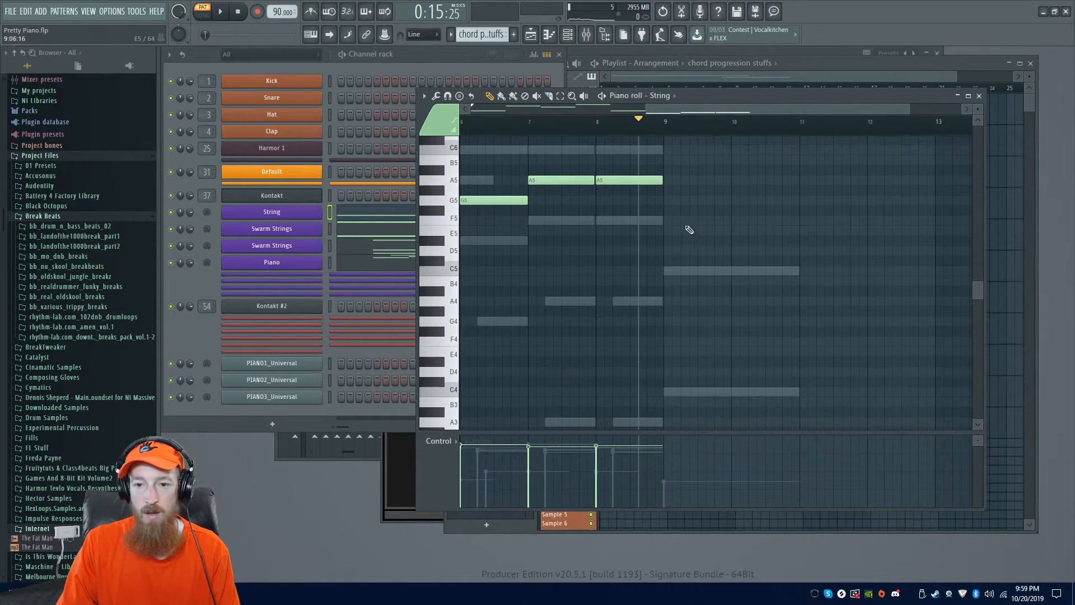
left_click_drag(675, 220, 753, 219)
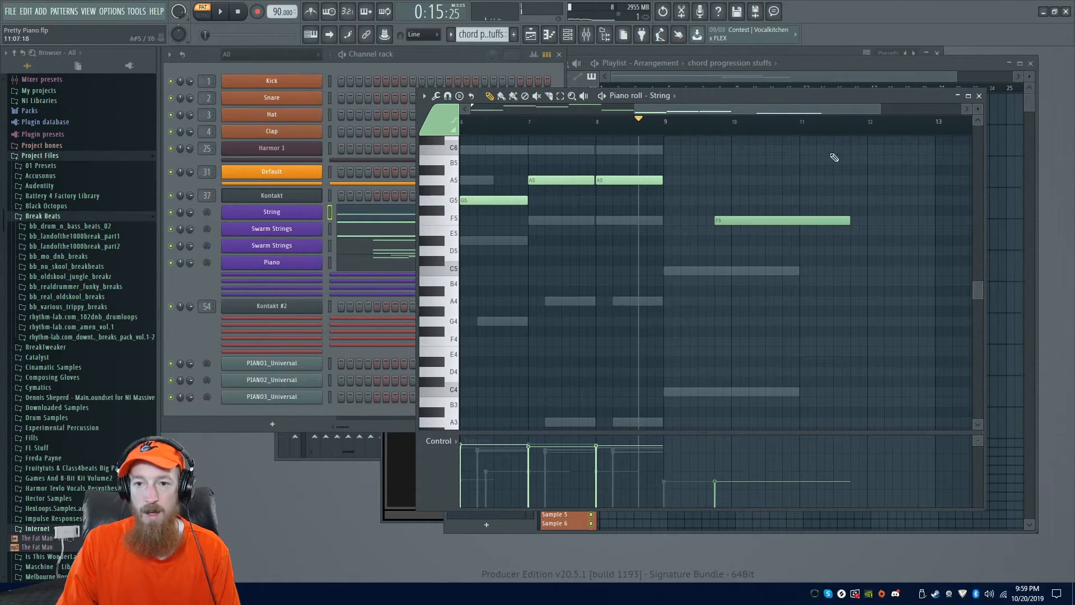
left_click(815, 80)
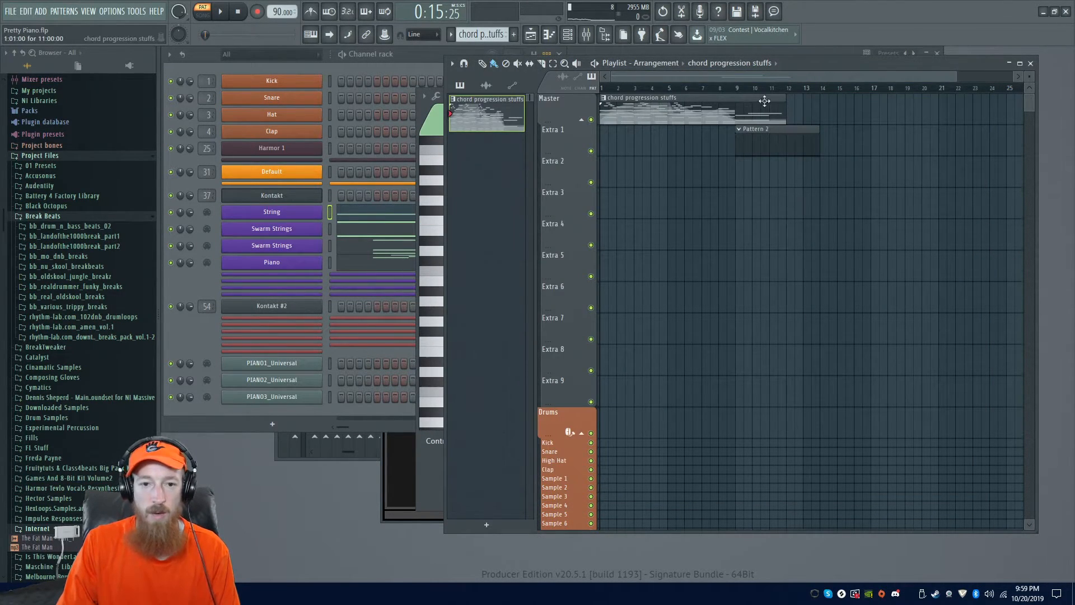
- Delete the trial F5 note from the String part and return to the playlist
double_click(709, 115)
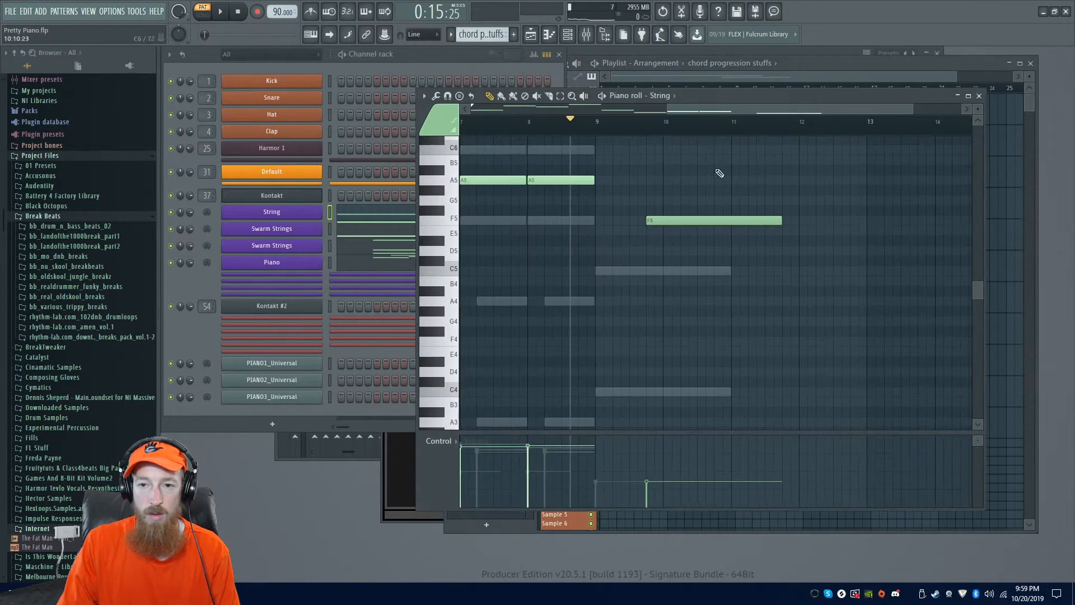
right_click(756, 221)
left_click(764, 78)
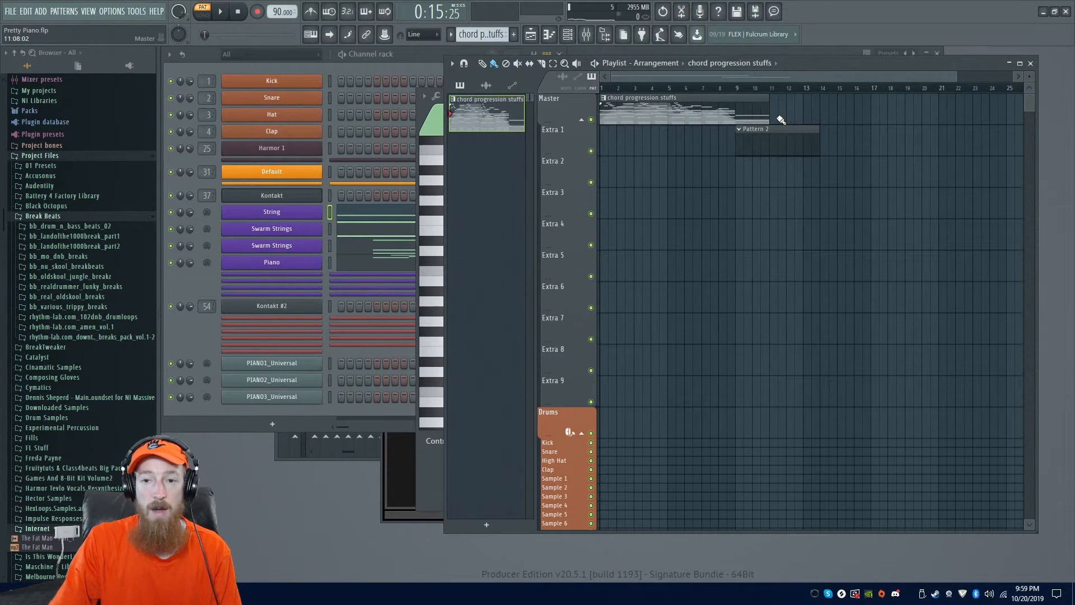
- Open the chord progression pattern in the piano roll, move playback to the start and display the Piano part's notes
left_click(748, 152)
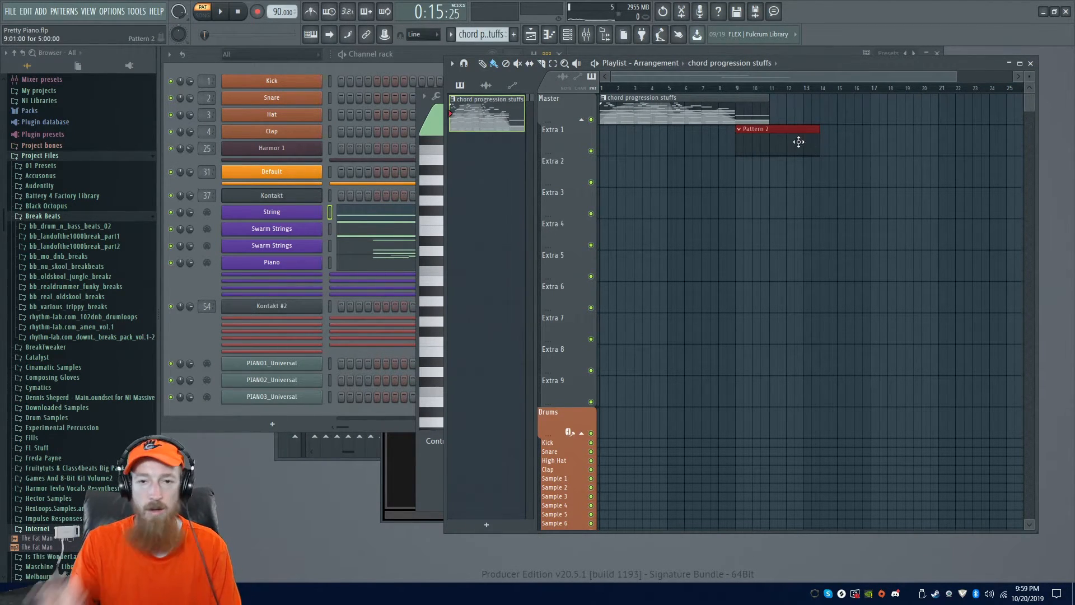
double_click(751, 133)
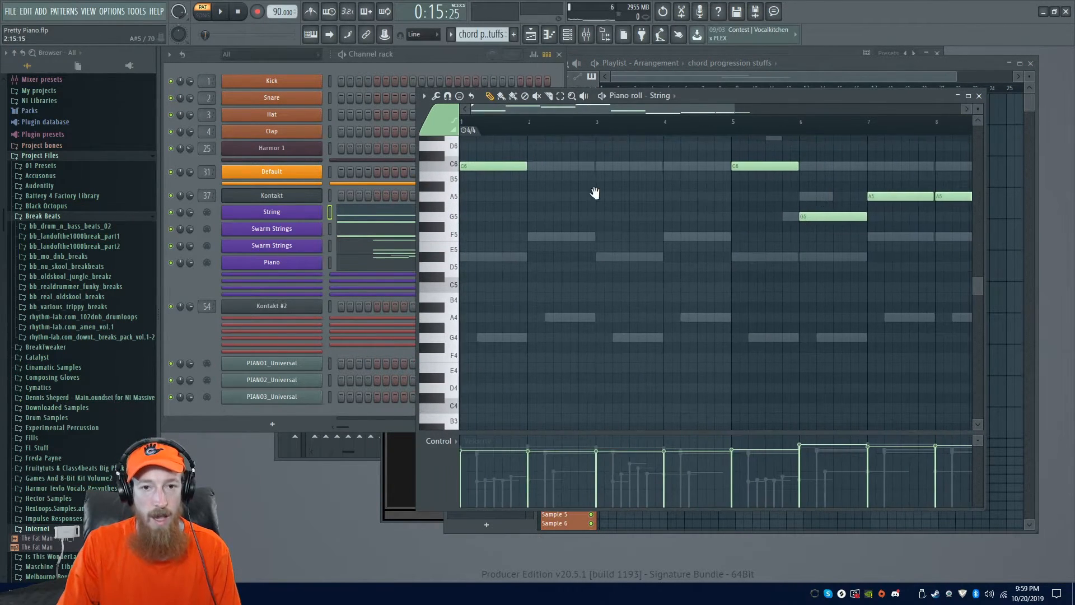
left_click_drag(590, 184, 588, 289)
left_click(463, 121)
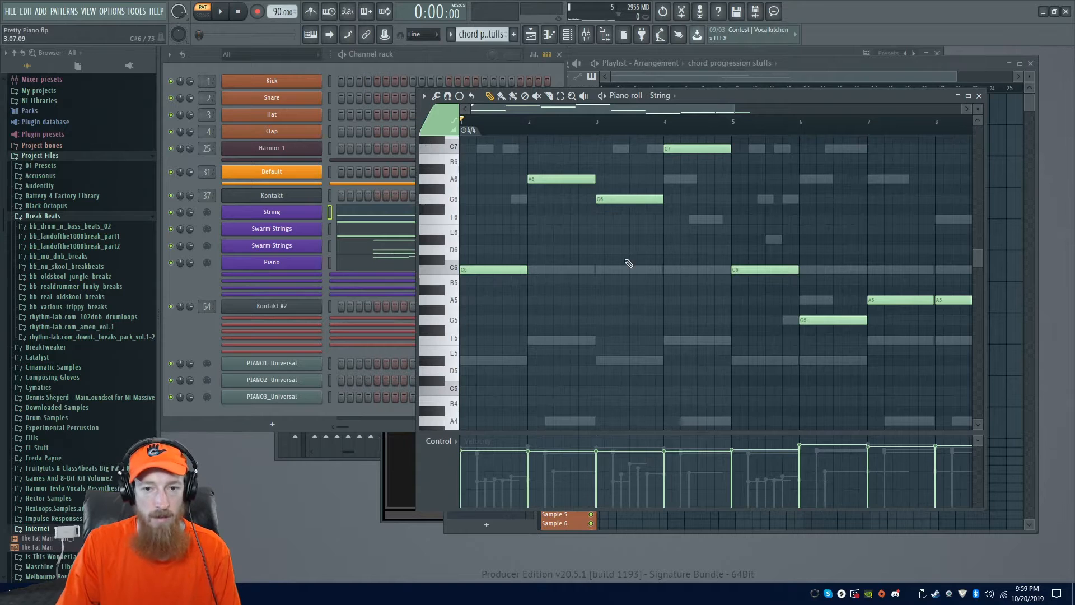
scroll(622, 250, "up", 3)
right_click(507, 241)
right_click(507, 241)
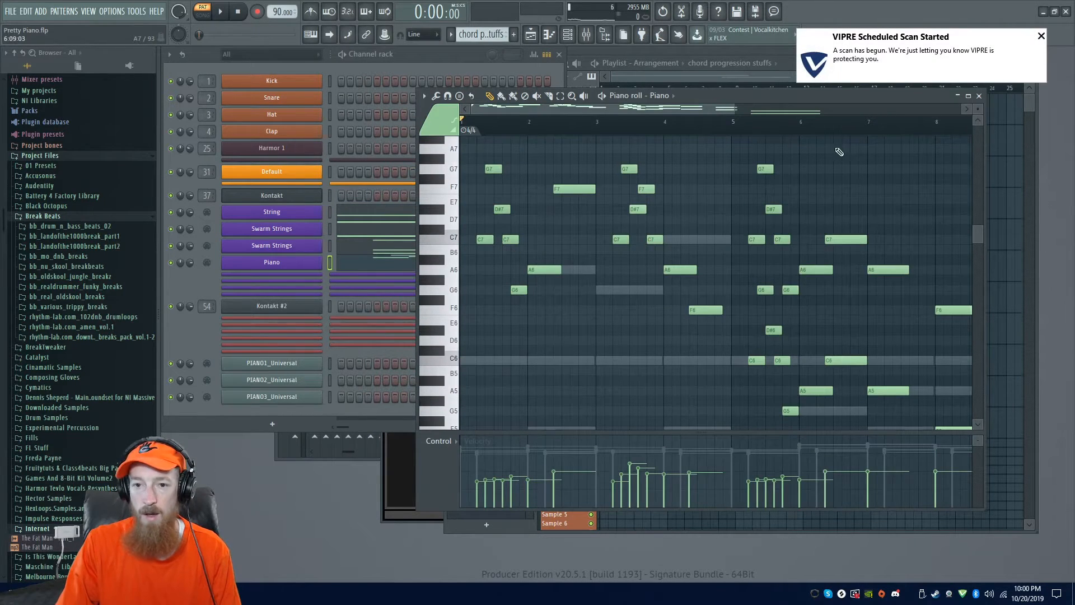
scroll(590, 233, "down", 2)
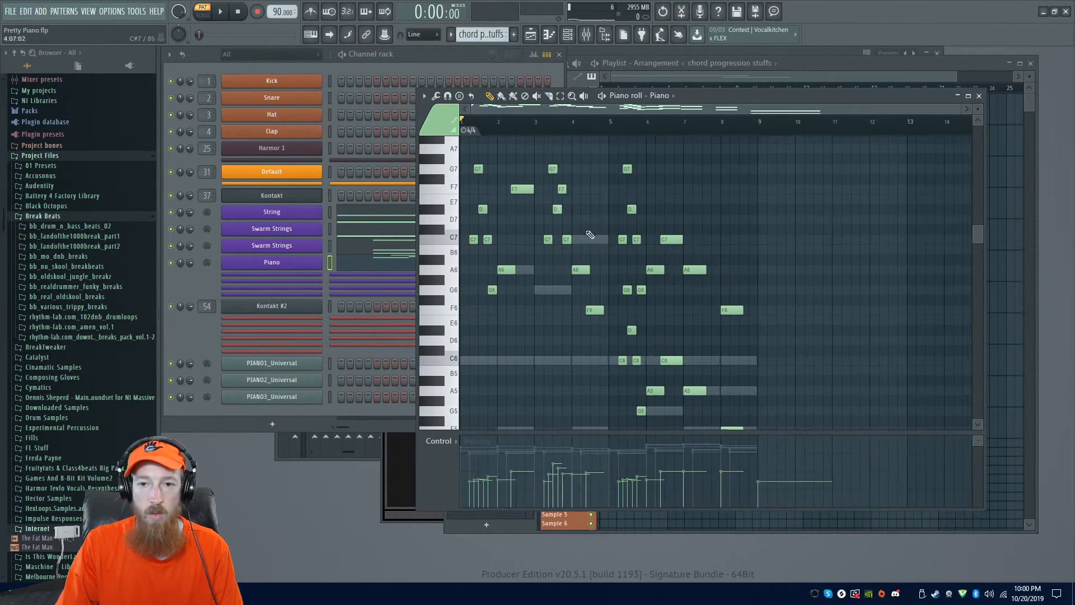
- Return to the playlist and switch playback to Song mode
left_click(702, 75)
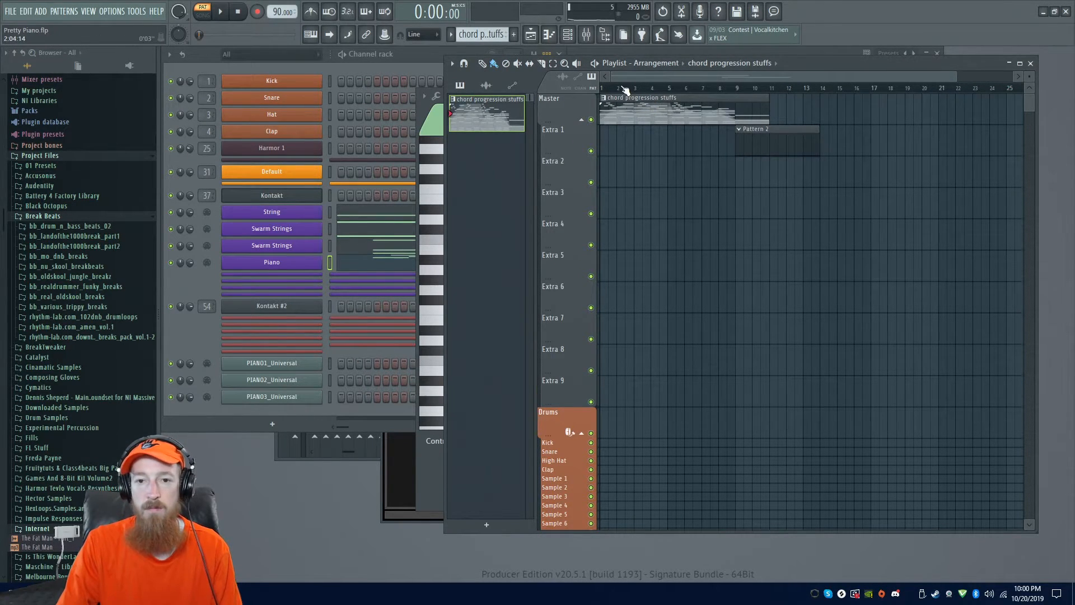
key("space")
key("space")
key("l")
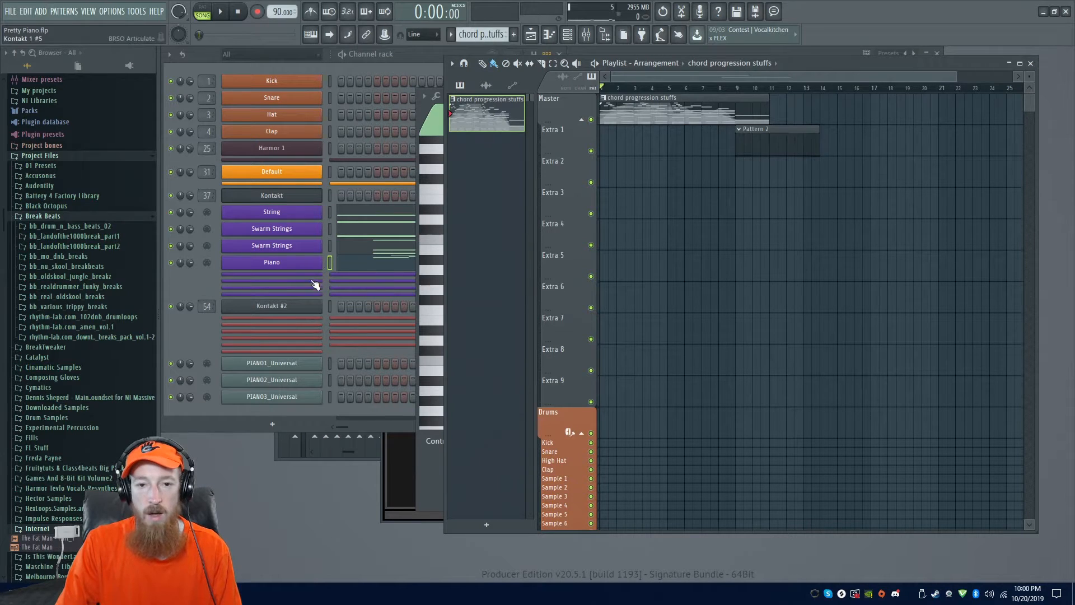
- Bring up the main Kontakt instance and replace its library search with "fac"
left_click(392, 511)
left_click(494, 188)
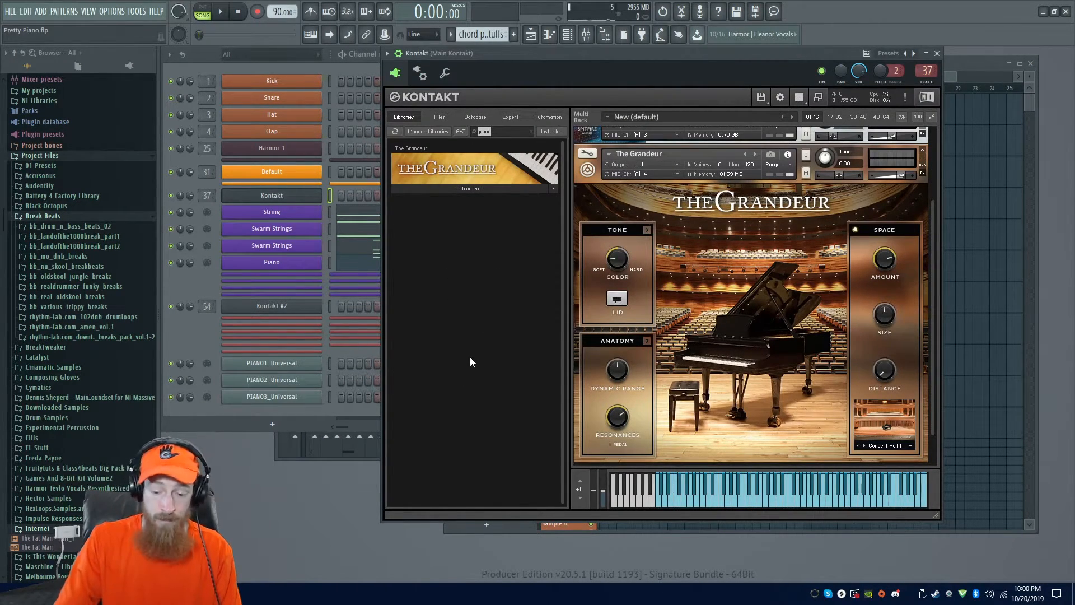
key("BackSpace")
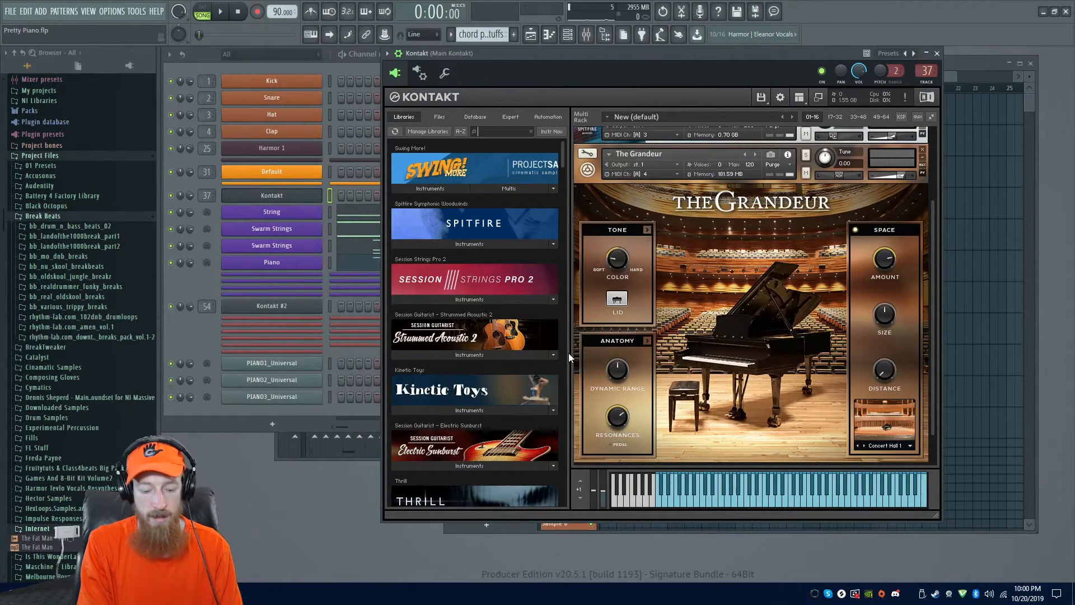
type("fac")
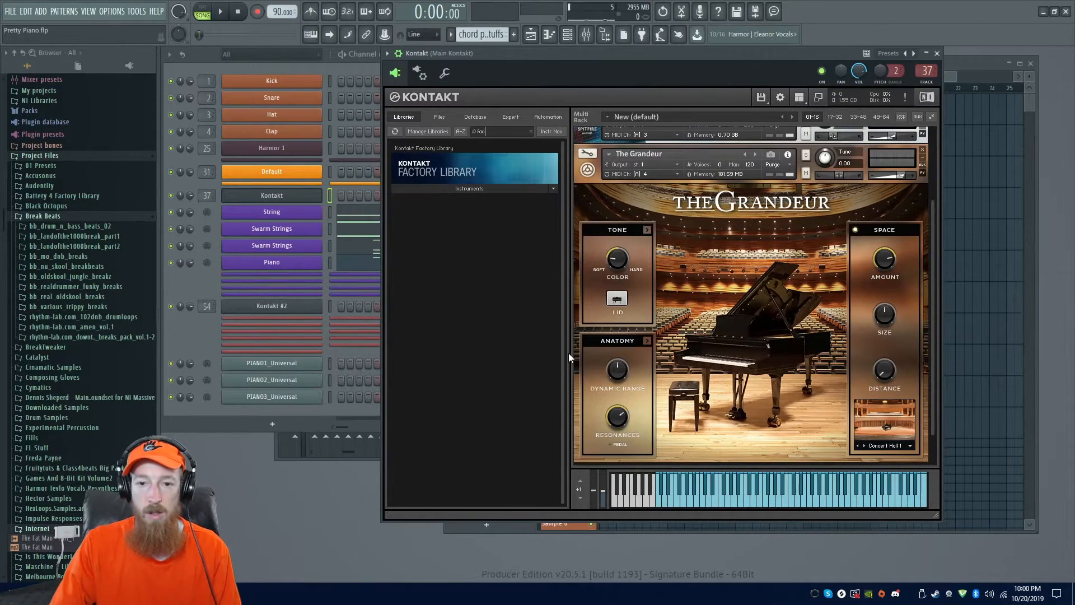
- Collapse The Grandeur in the rack and load Celesta.nki from the Kontakt Factory Library's VSL Percussion folder
left_click(593, 169)
left_click(476, 188)
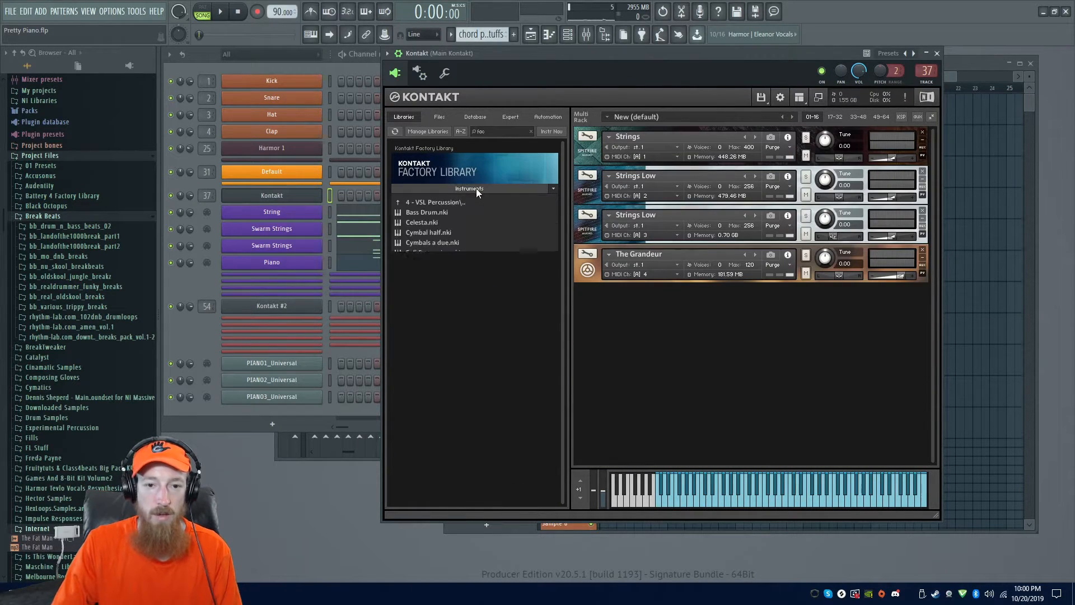
double_click(447, 207)
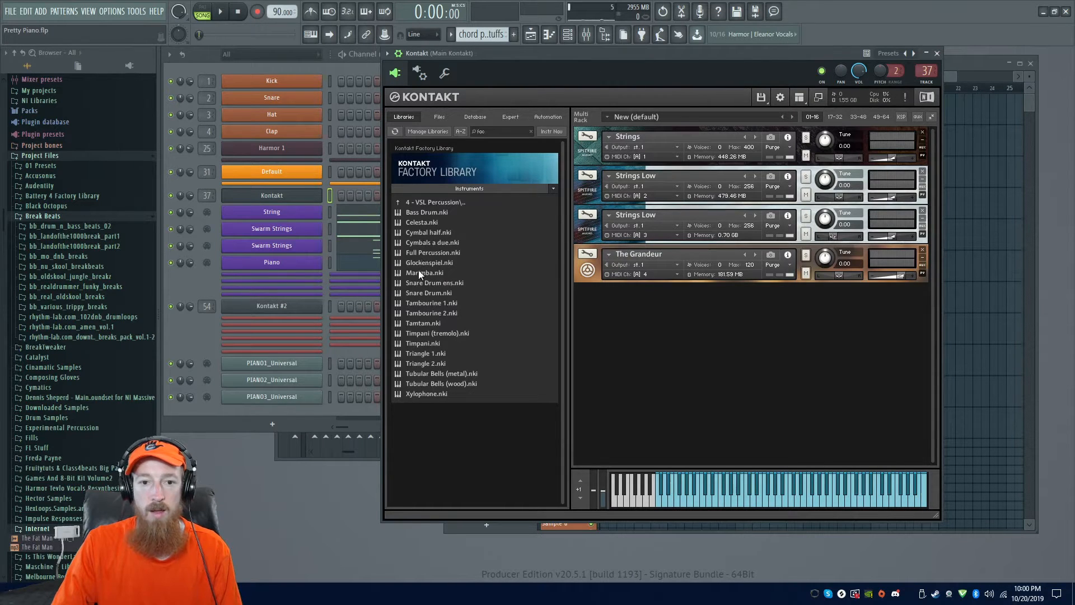
double_click(414, 221)
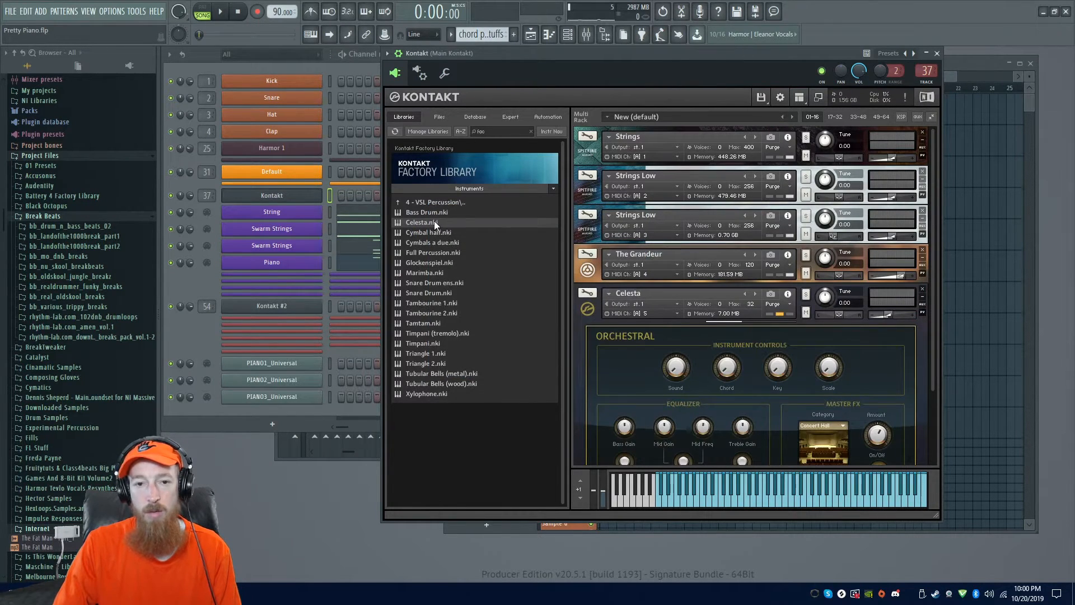
left_click(453, 187)
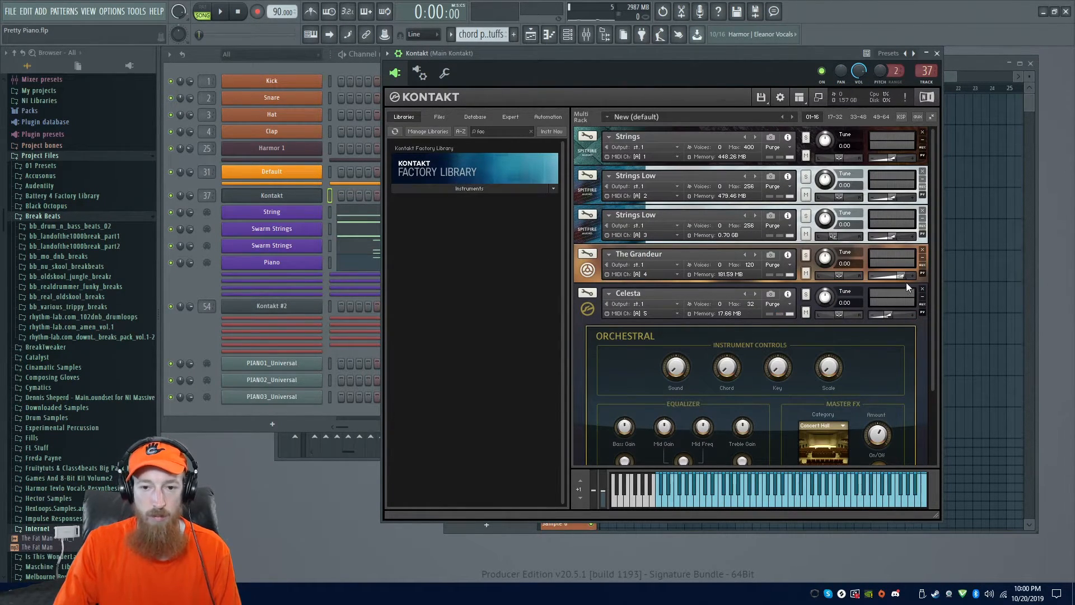
left_click_drag(936, 295, 929, 375)
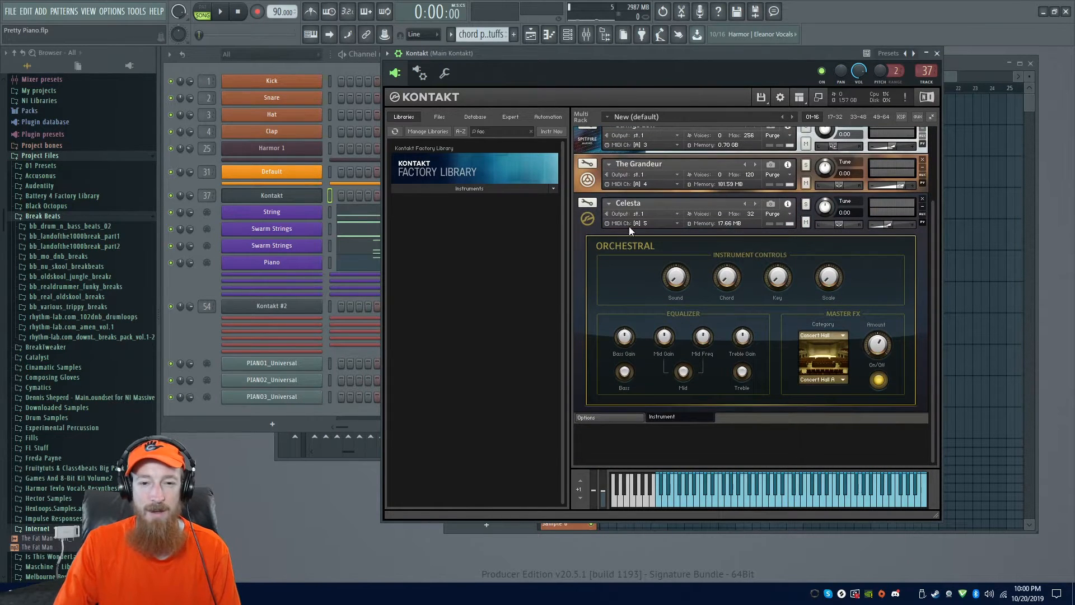
- Expand the collapsed Kontakt 1 #5 channel below Piano and open its piano roll
left_click(192, 278)
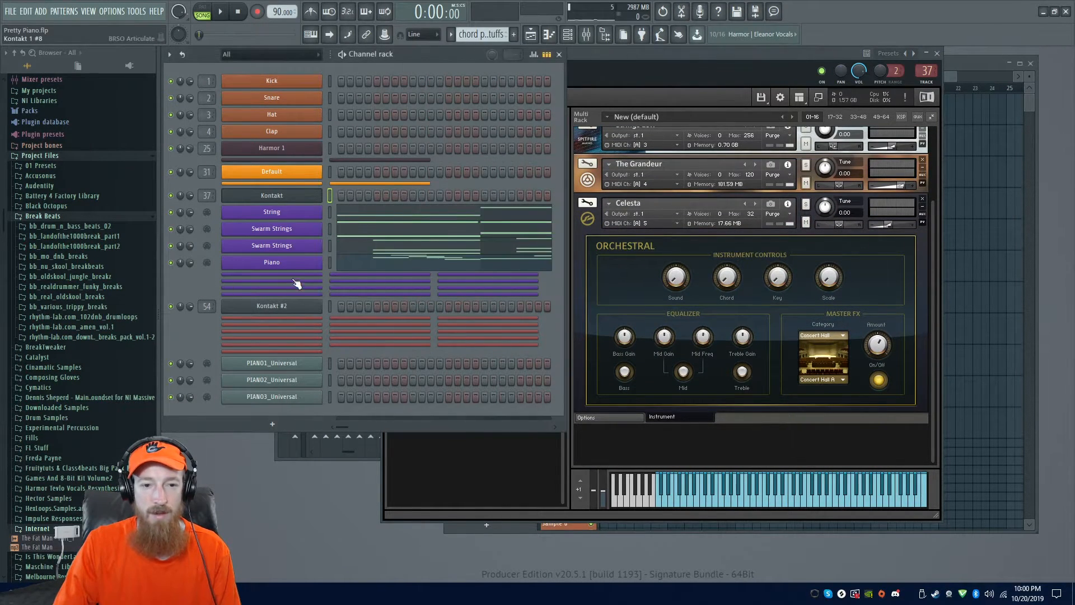
right_click(301, 283)
left_click(294, 280)
right_click(317, 281)
left_click(340, 279)
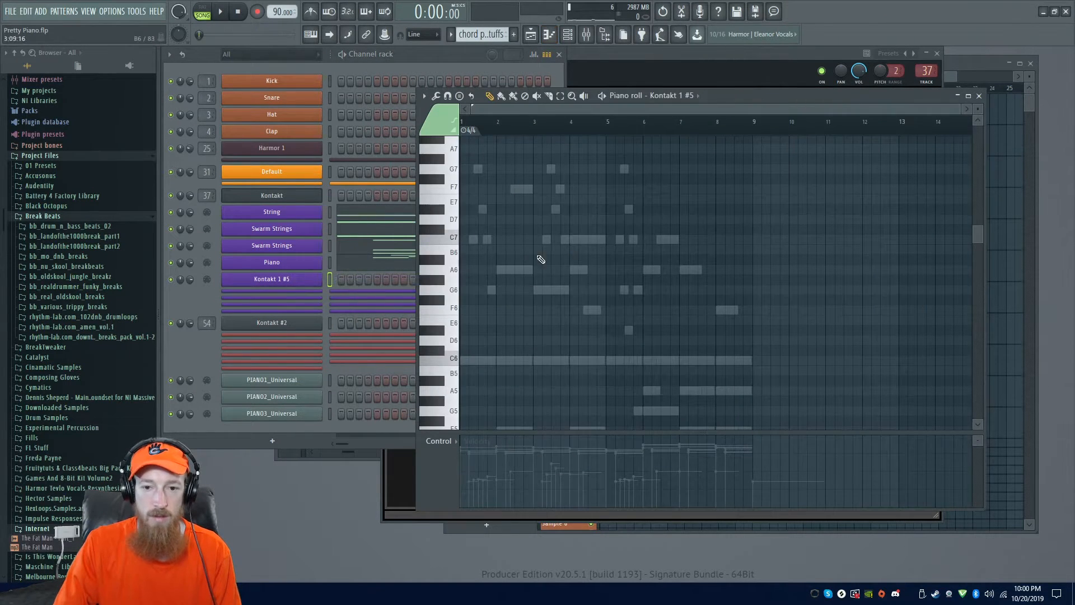
scroll(539, 293, "down", 3)
scroll(664, 243, "up", 3, "ctrl")
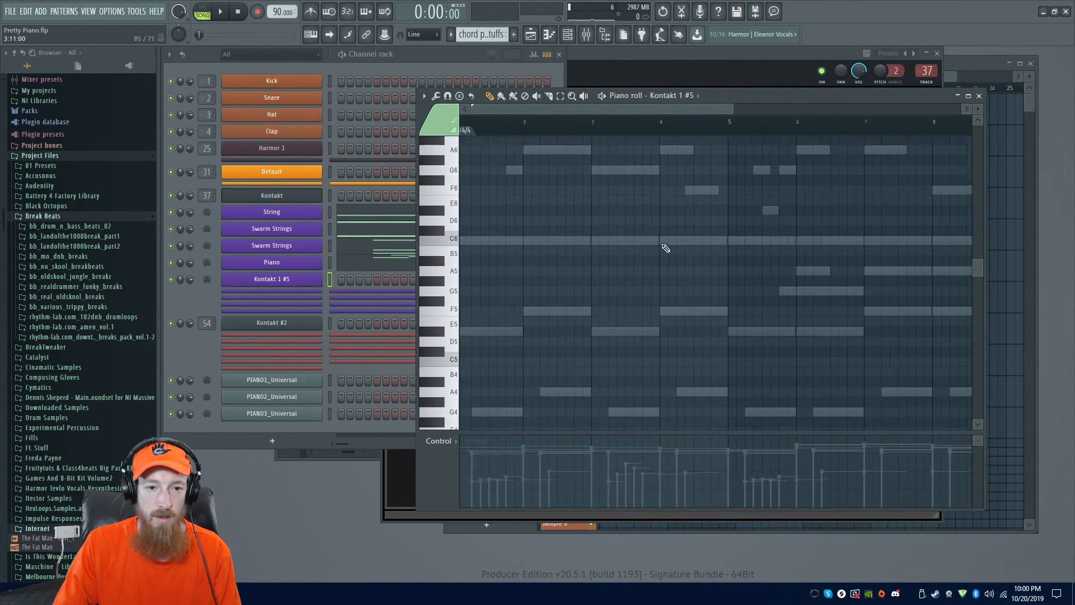
- Copy the Piano channel's notes into the Kontakt 1 #5 channel and display them in its piano roll
left_click(206, 293)
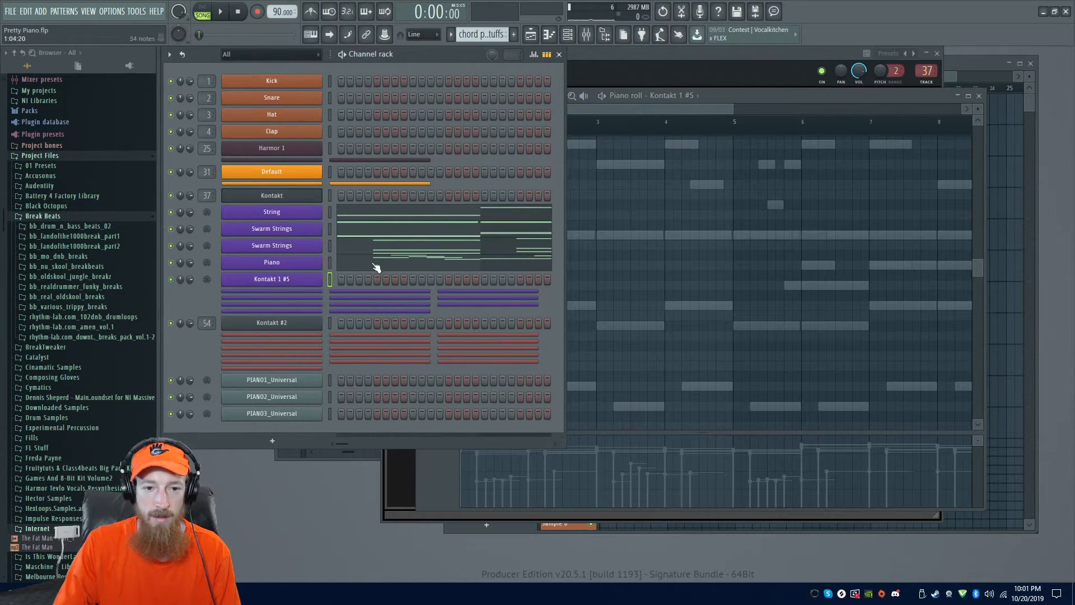
right_click(321, 262)
left_click(492, 274)
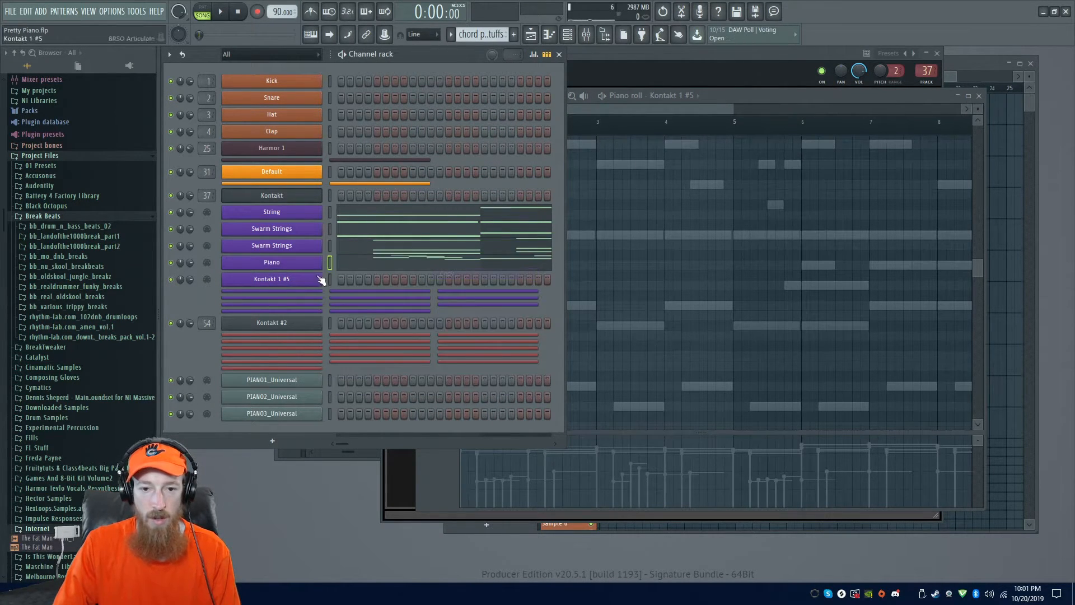
right_click(322, 278)
left_click(446, 301)
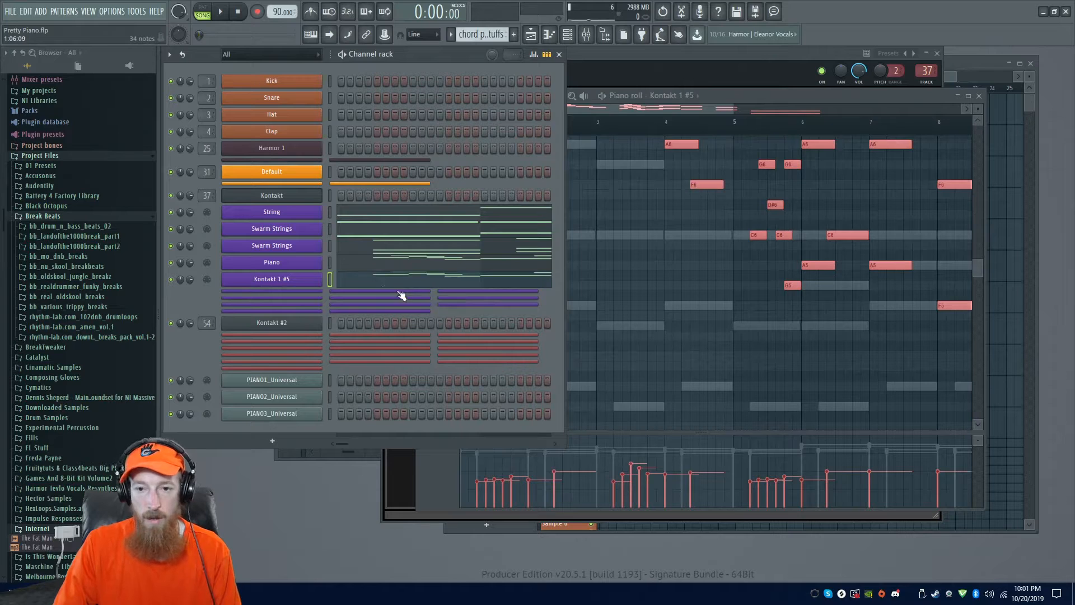
left_click(664, 299)
scroll(664, 299, "down", 2)
scroll(582, 313, "up", 3)
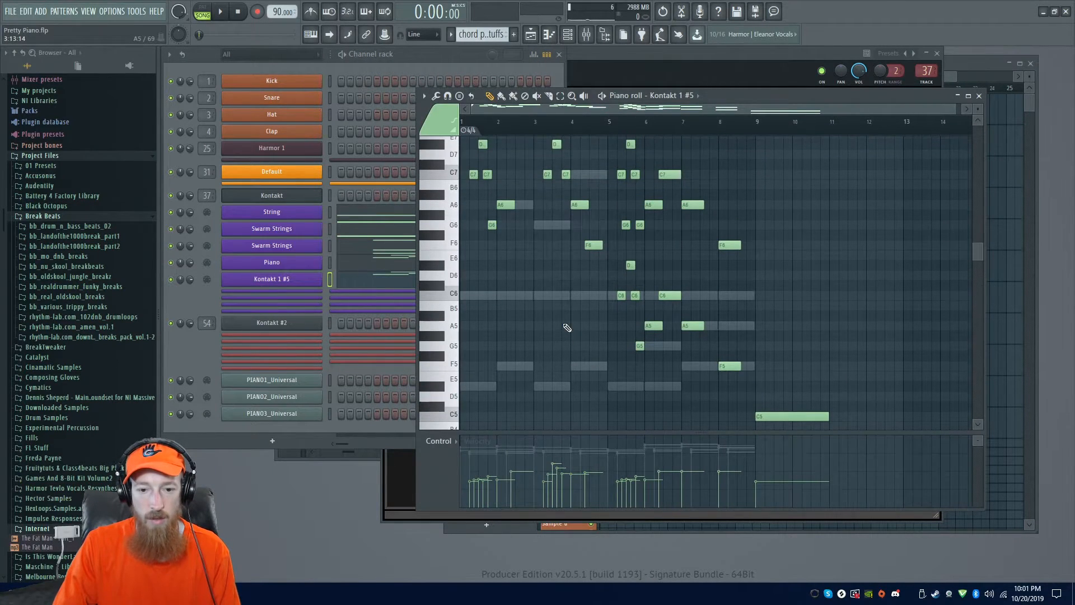
- Try near-minimum velocities for the Kontakt 1 #5 notes in bars 1 to 6 and play the song
left_click_drag(469, 505, 683, 506)
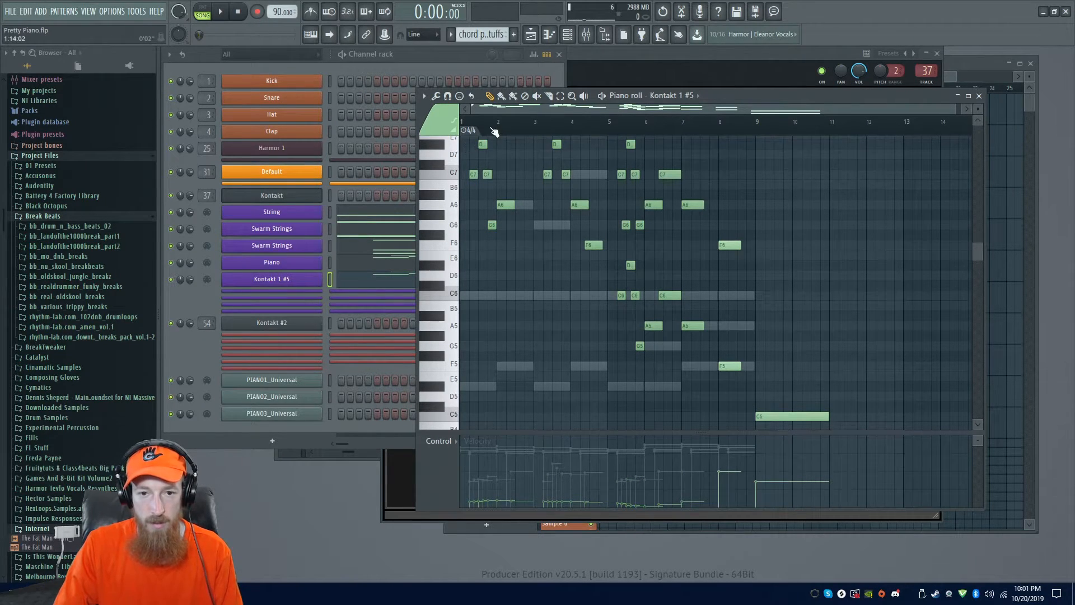
key("space")
scroll(522, 344, "up", 4)
left_click_drag(628, 286, 722, 267)
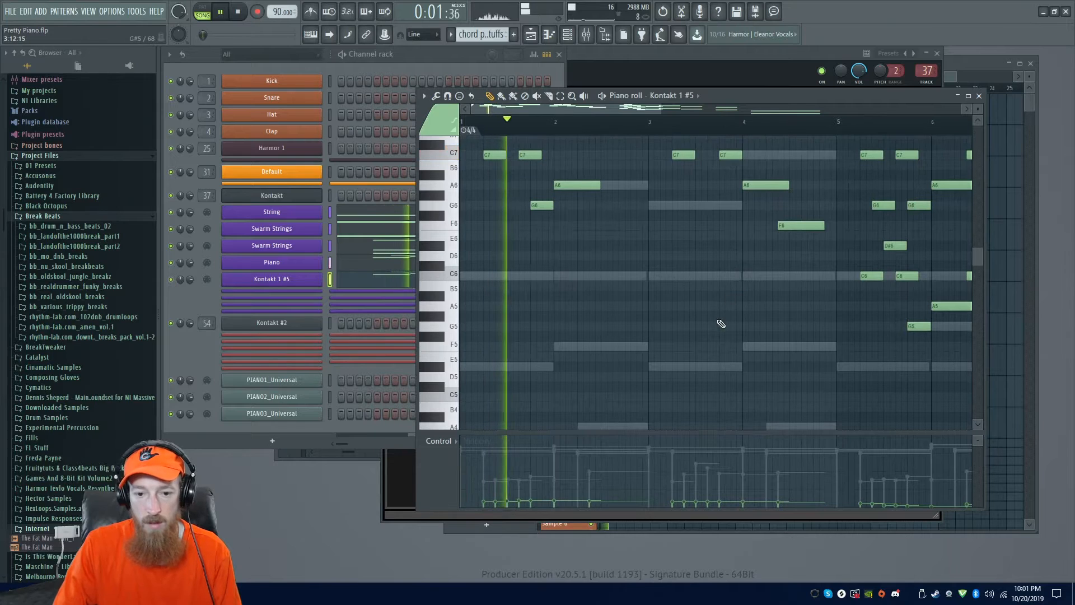
- Set the Kontakt 1 #5 melody notes to soft velocities of about 20%, shaping them through the bars while the song plays
key("space")
mouse_move(491, 500)
left_mouse_down()
mouse_move(601, 493)
mouse_move(526, 495)
left_mouse_up()
key("space")
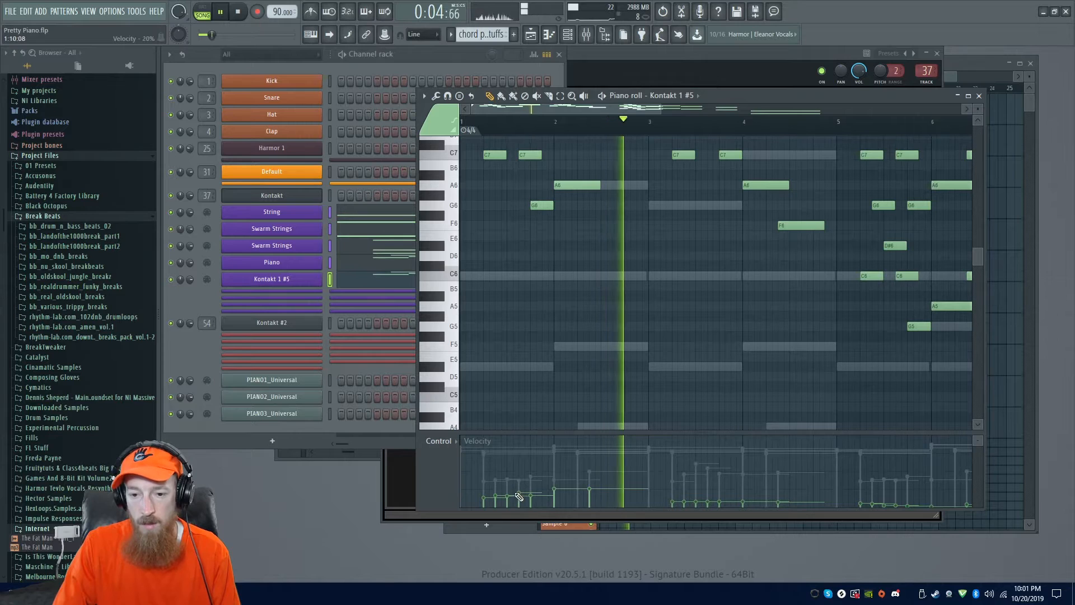
left_click_drag(672, 496, 781, 490)
left_click_drag(694, 354, 459, 347)
left_click_drag(624, 498, 889, 493)
scroll(763, 343, "down", 3)
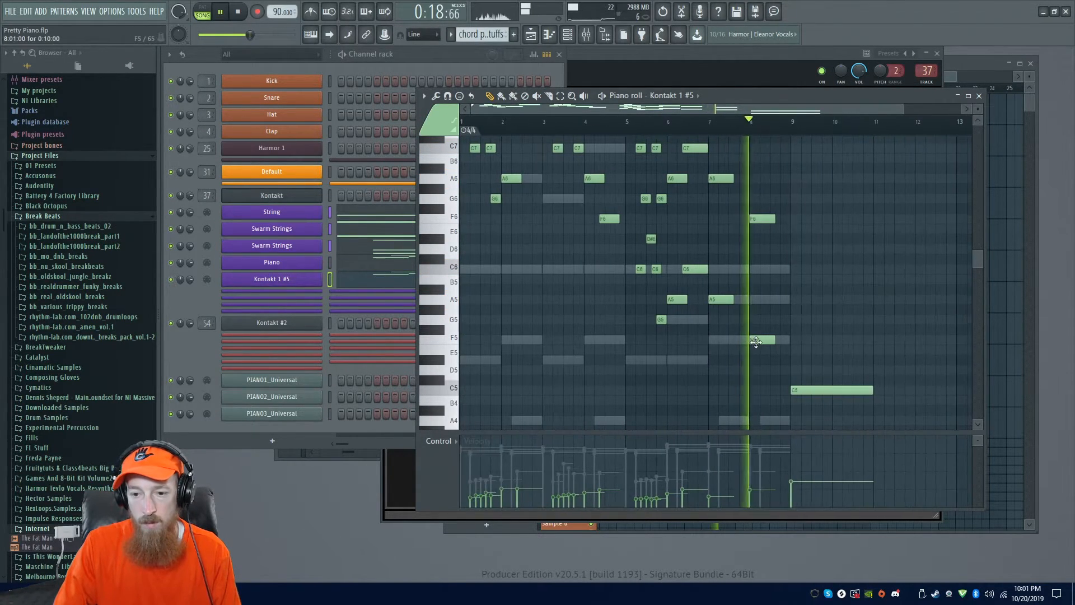
- Adjust the velocity of the long C5 note in bar 9 during playback
left_click(794, 389)
left_click_drag(795, 497, 794, 498)
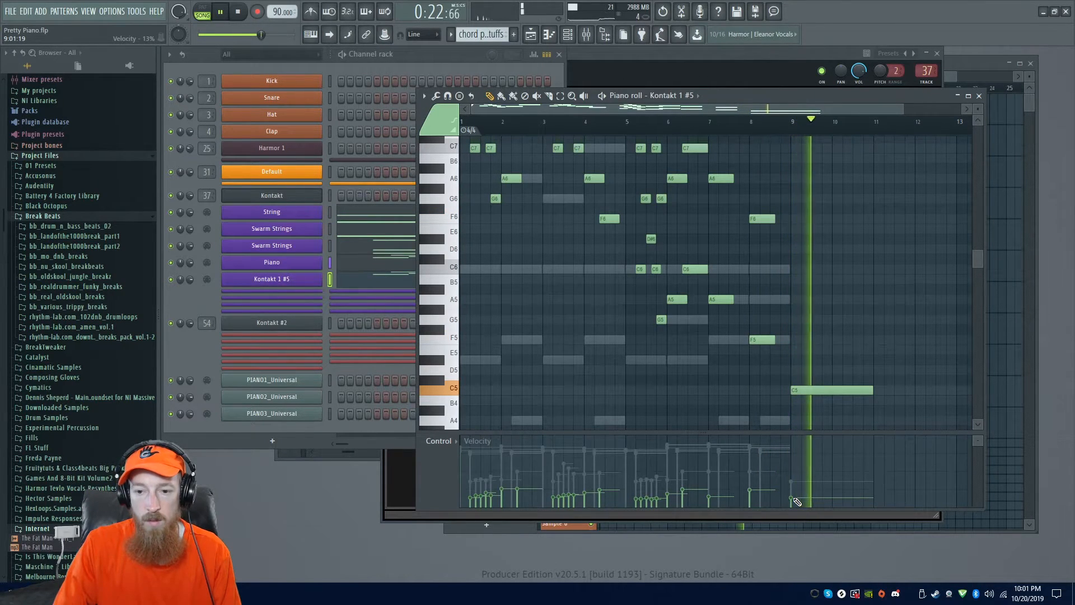
left_click(794, 481)
- Fine-tune the bar 9 C5 note to a soft velocity, replaying from bar 9 to judge it against the piano
left_click(792, 122)
left_click(793, 495)
key("space")
key("space")
left_click(792, 493)
left_click(793, 498)
key("space")
key("space")
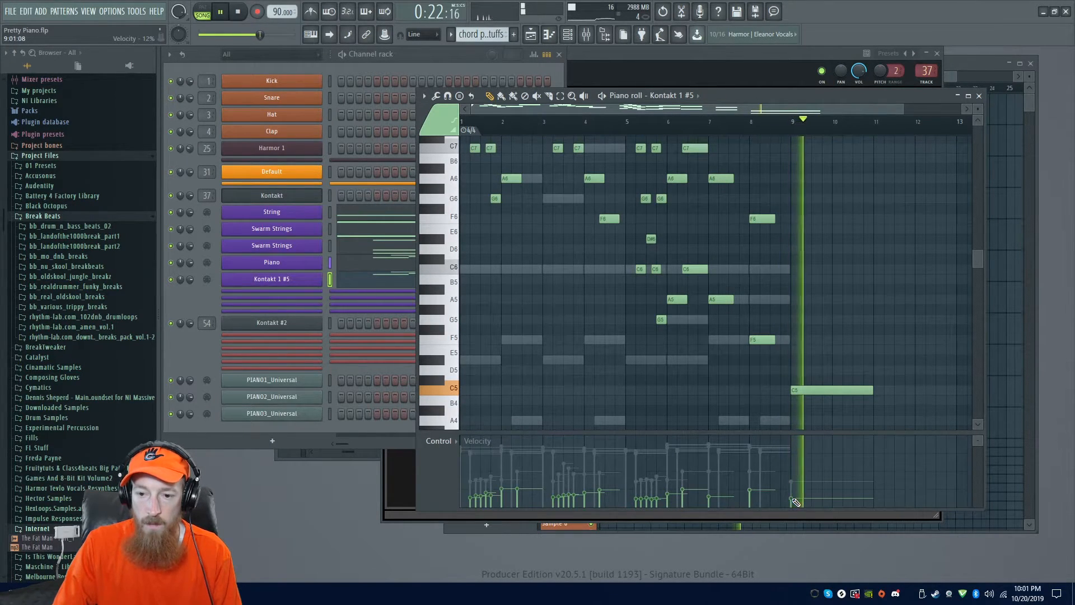
key("space")
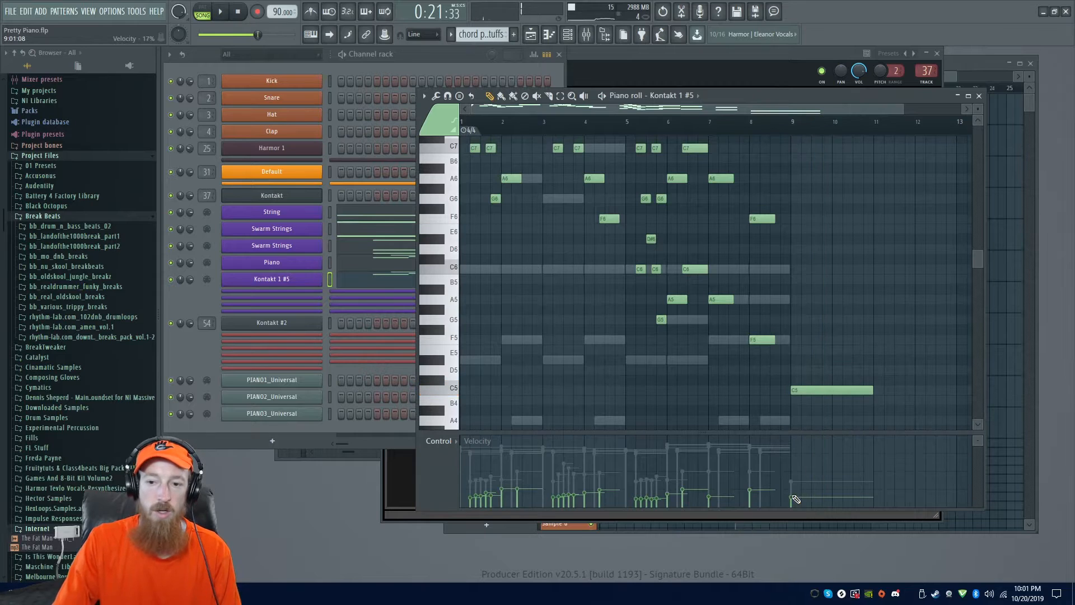
left_click(821, 385)
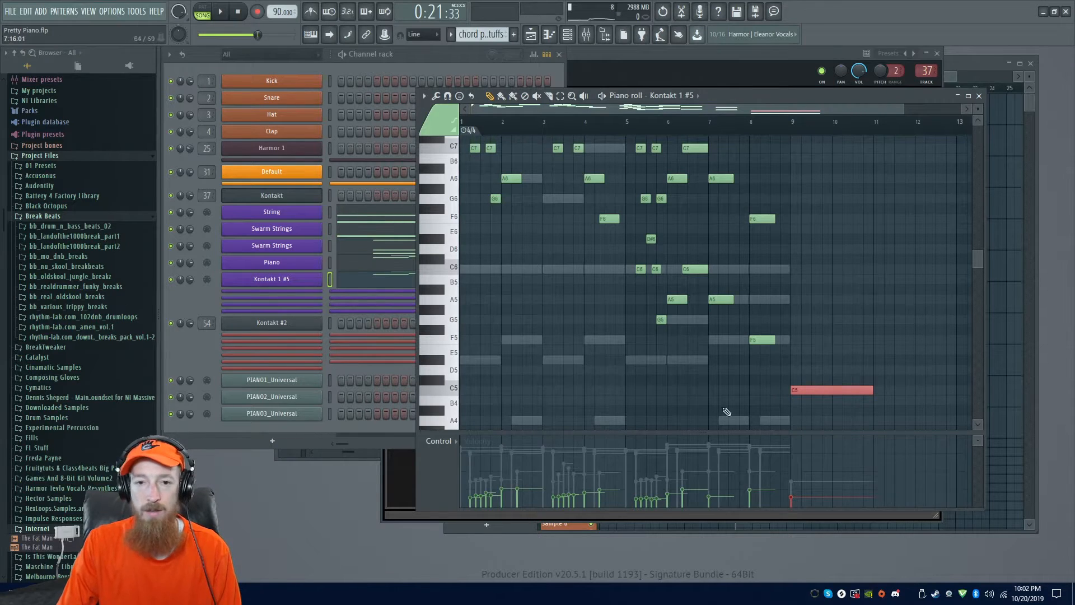
key("space")
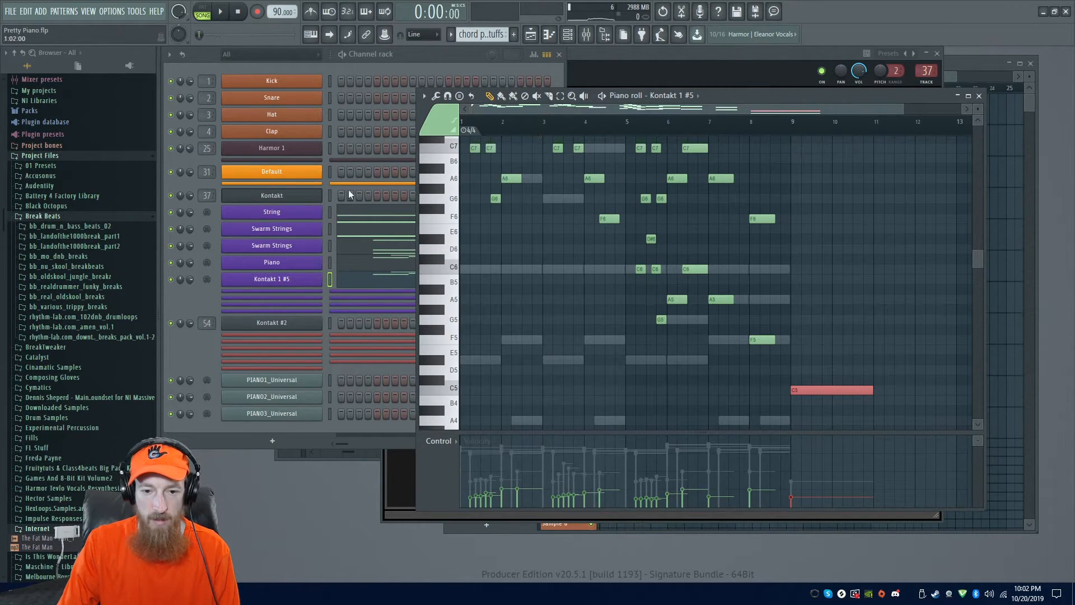
- Return to Kontakt, collapse Celesta, look through the factory percussion instruments and clear the library search
left_click(392, 503)
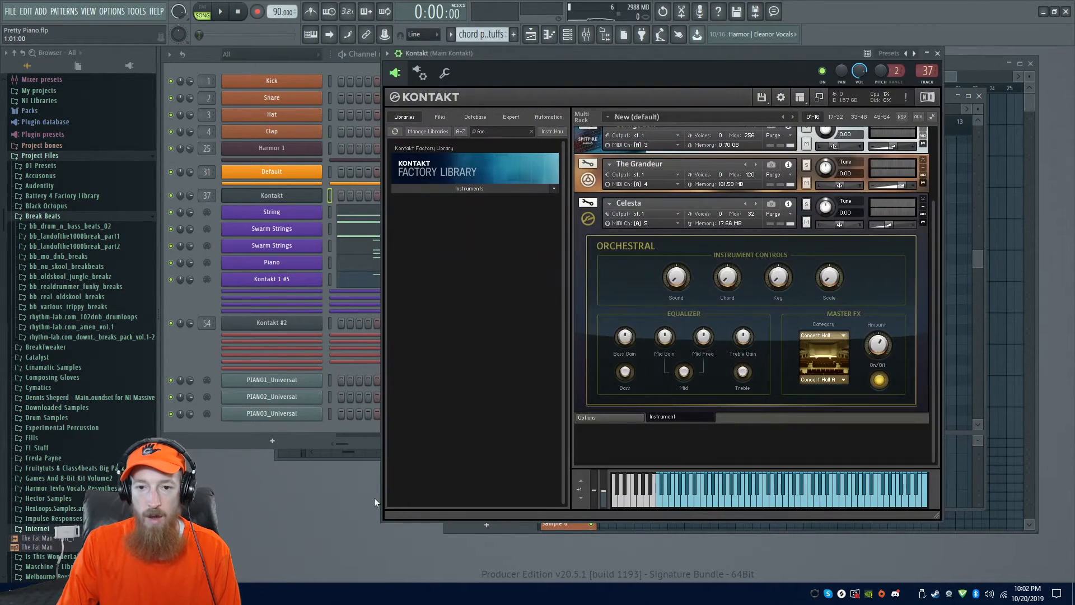
left_click(599, 224)
left_click(509, 186)
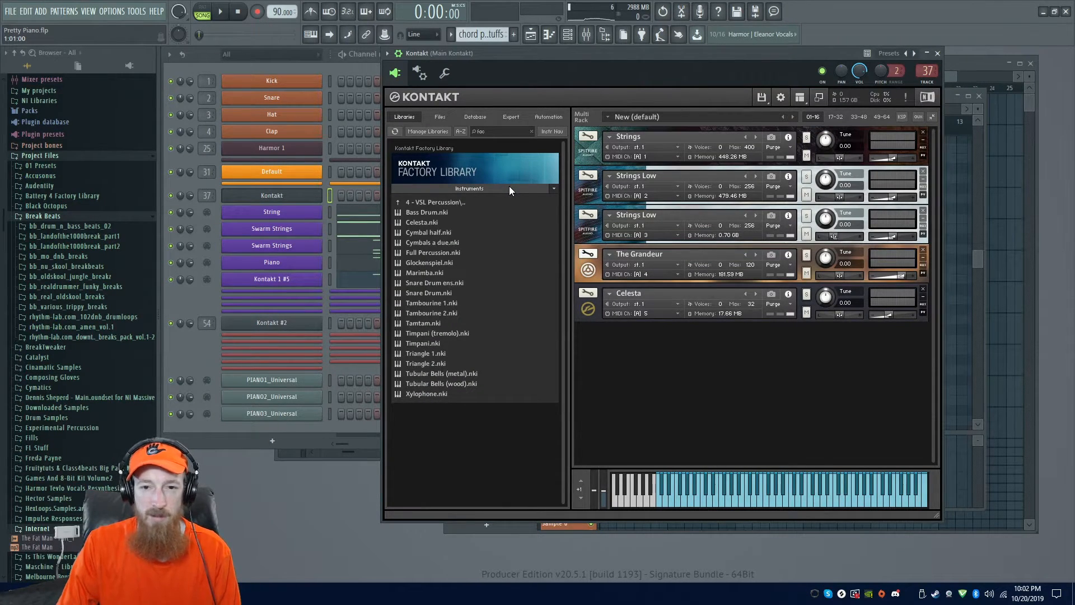
left_click(509, 185)
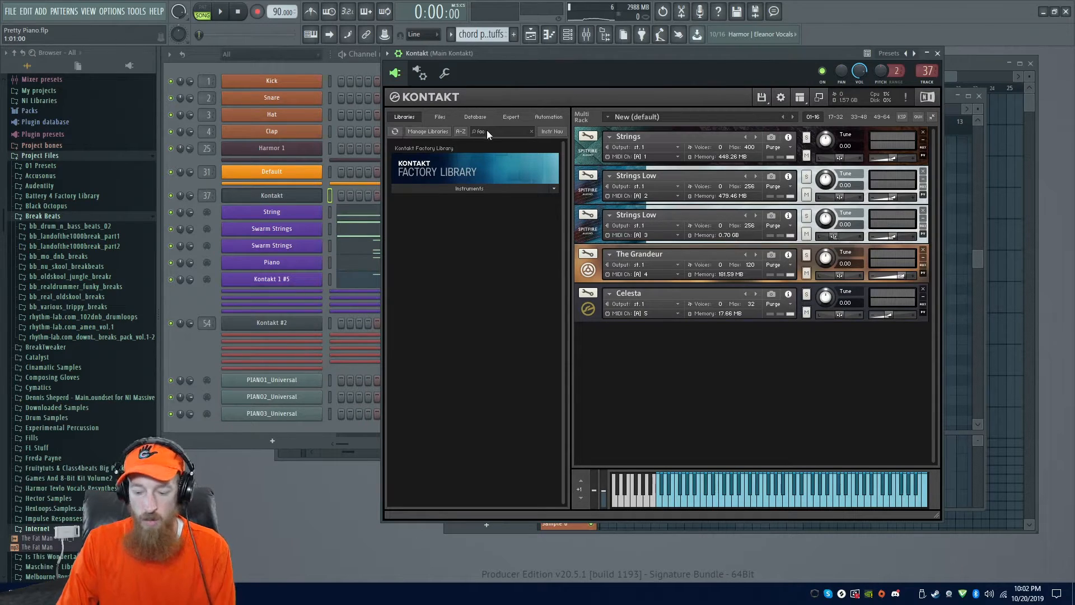
key("BackSpace")
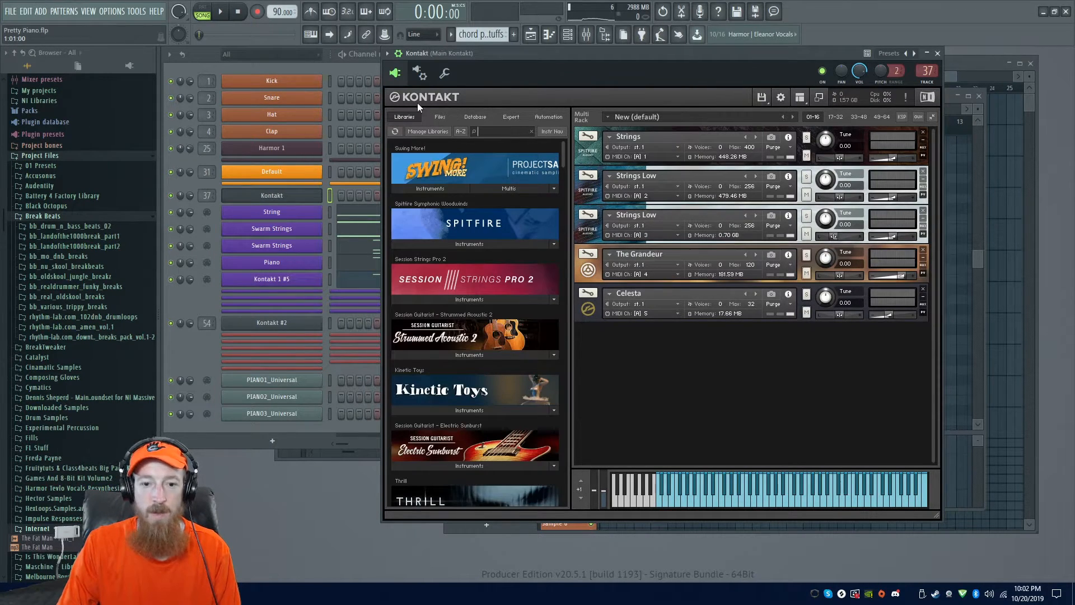
- Browse Kontakt's files on the Samsung 860 EVO drive to the 8DIO folder inside Kontakt Libs
left_click(439, 119)
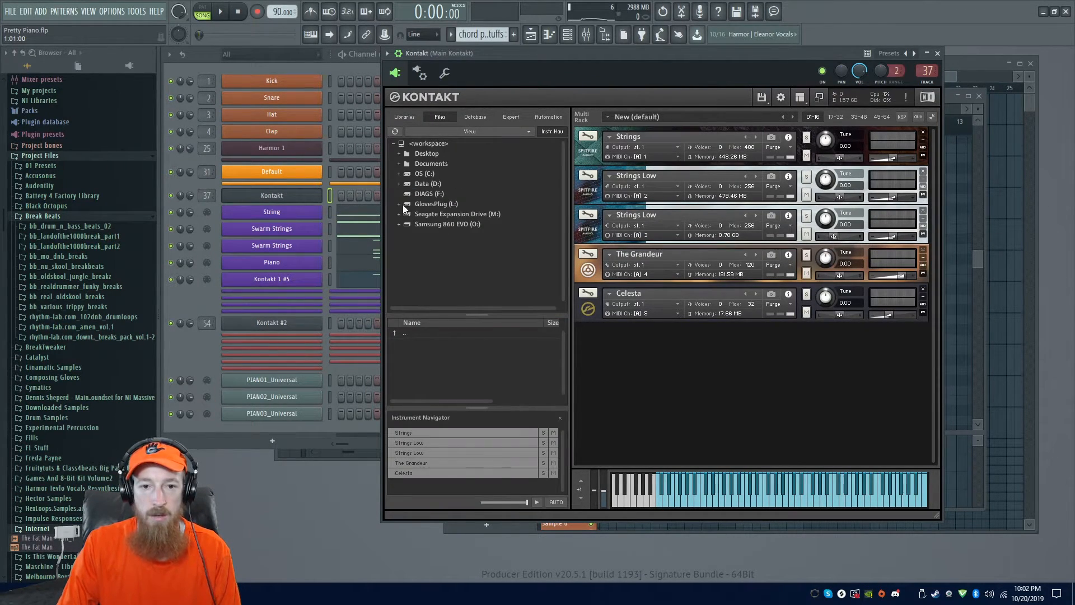
left_click(400, 224)
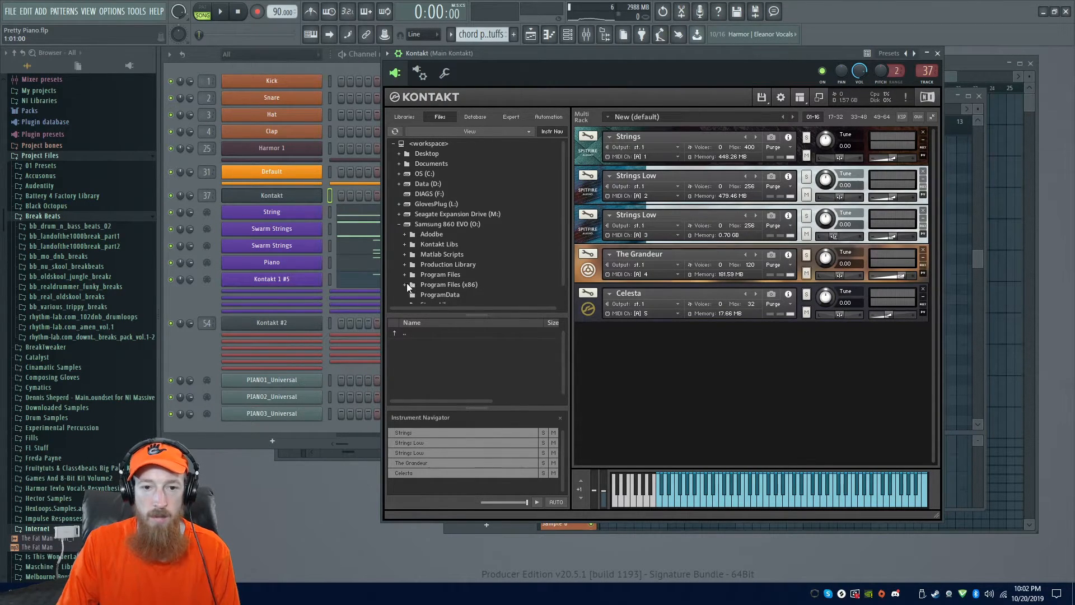
scroll(498, 280, "down", 1)
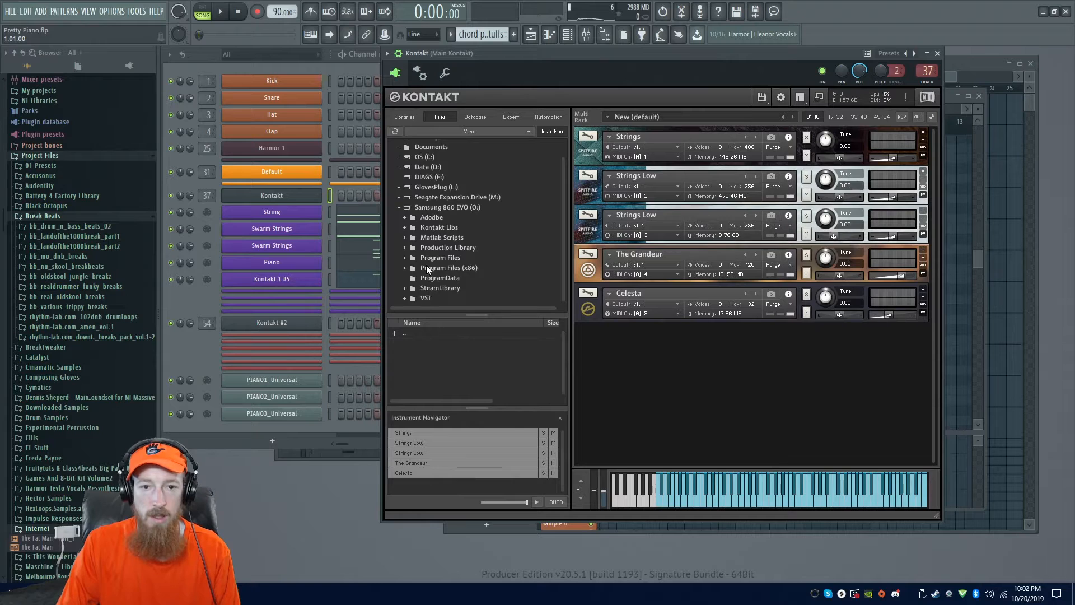
left_click(404, 227)
left_click(410, 237)
scroll(499, 235, "down", 4)
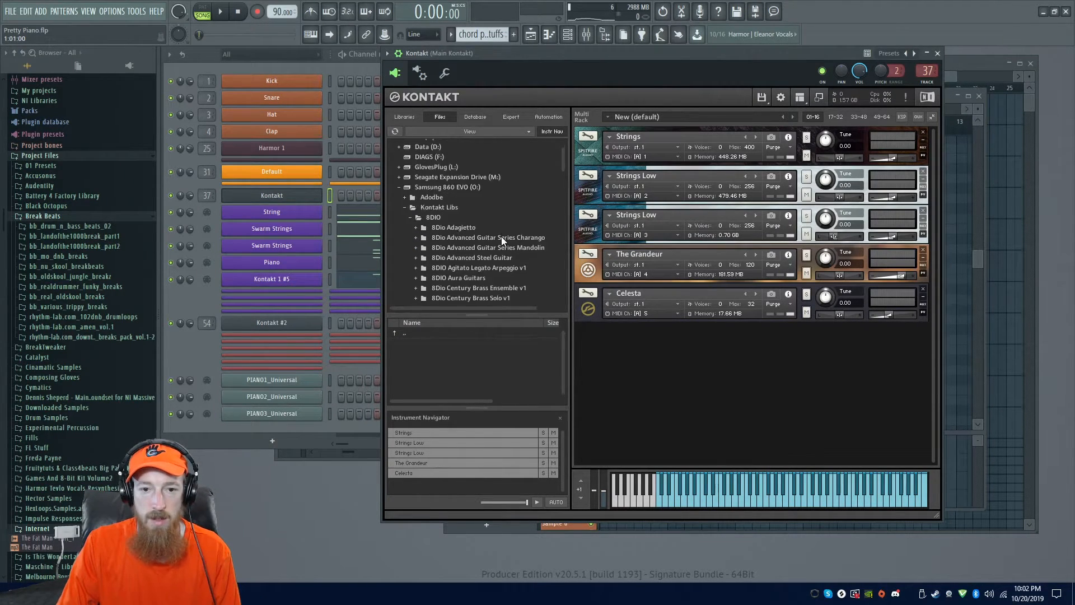
scroll(468, 273, "down", 1)
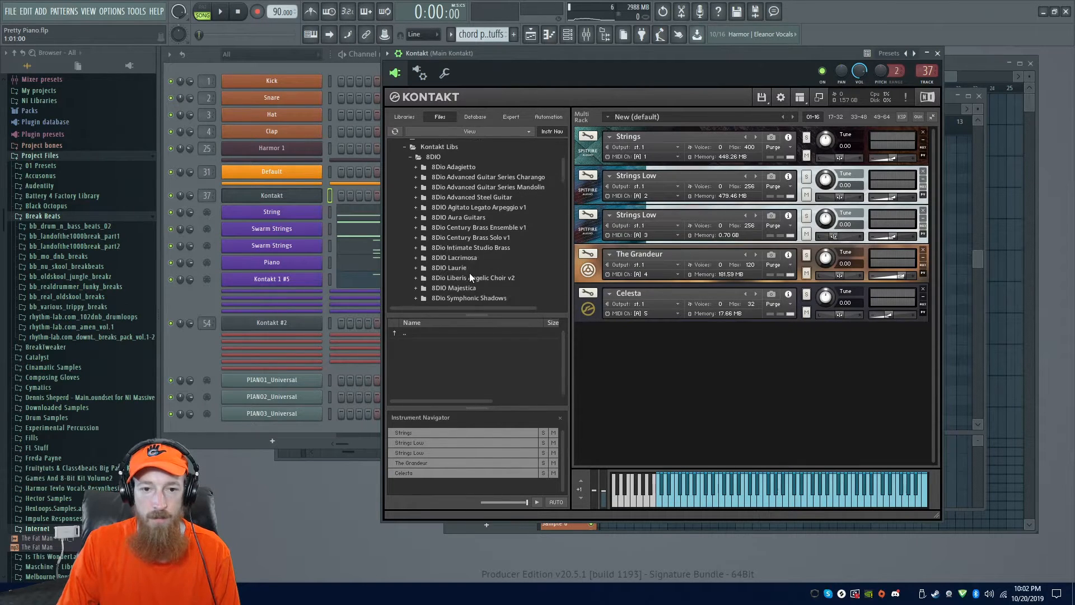
- Browse Kontakt's files to the Instrument folder of 8Dio Liberis Angelic Choir v2
left_click(473, 278)
left_click(416, 279)
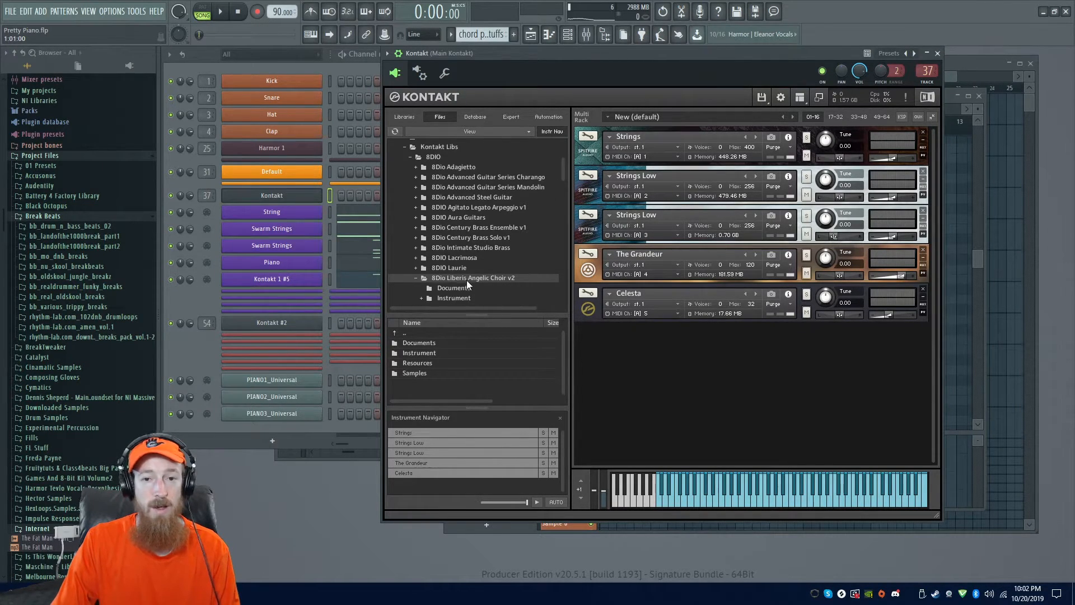
left_click_drag(562, 167, 564, 187)
left_click(456, 186)
left_click(468, 345)
left_click(474, 353)
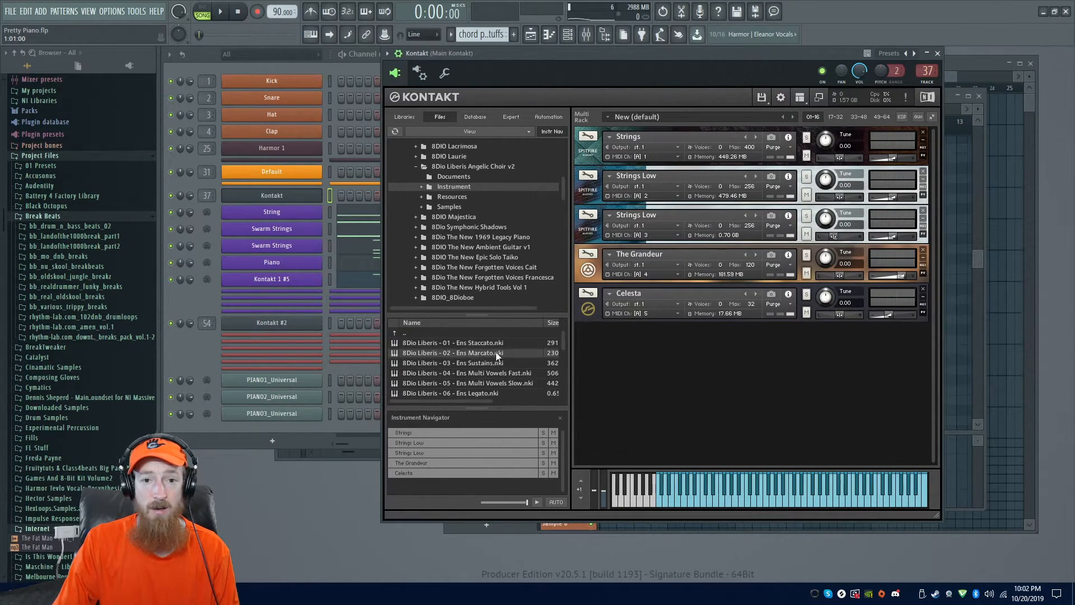
- Look through the Liberis ensemble patches and load 8Dio Liberis - 06 - Ens Legato into the rack
left_click(467, 344)
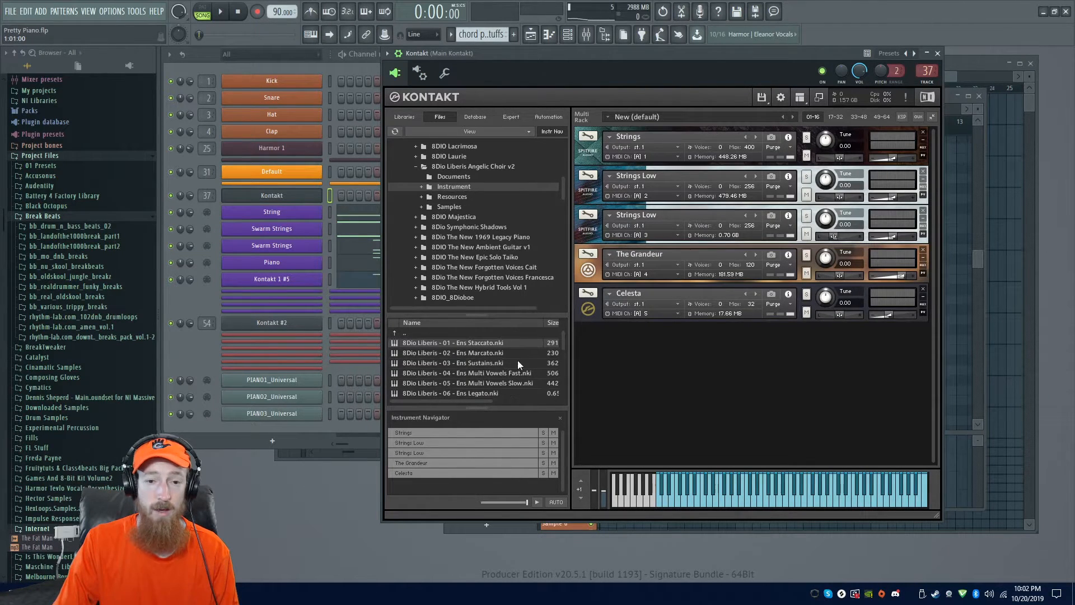
left_click_drag(562, 342, 559, 312)
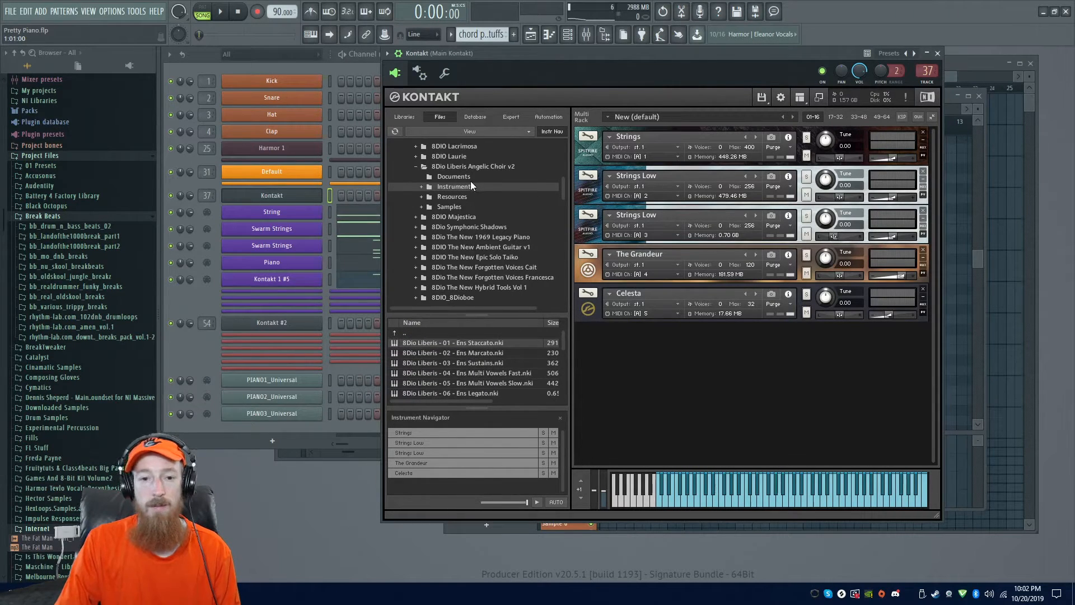
left_click(516, 352)
left_click(514, 361)
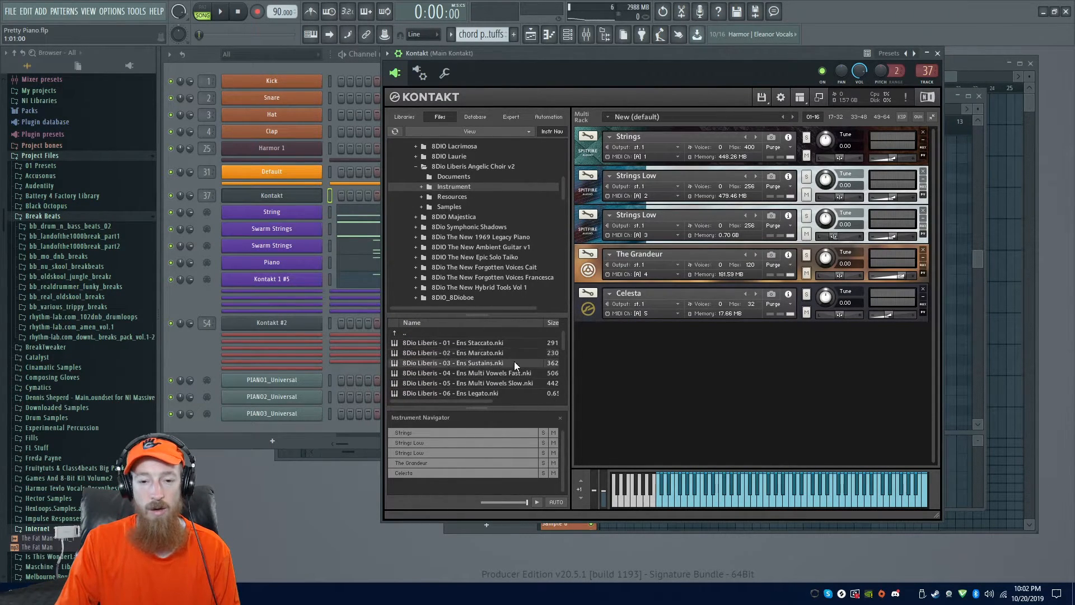
left_click(513, 393)
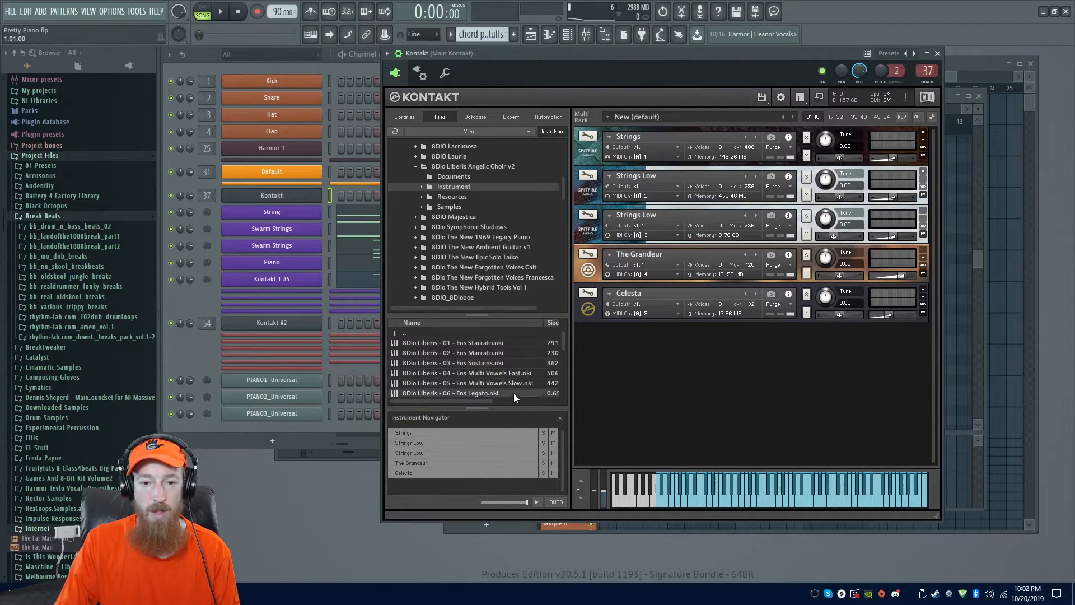
left_click_drag(561, 348, 561, 349)
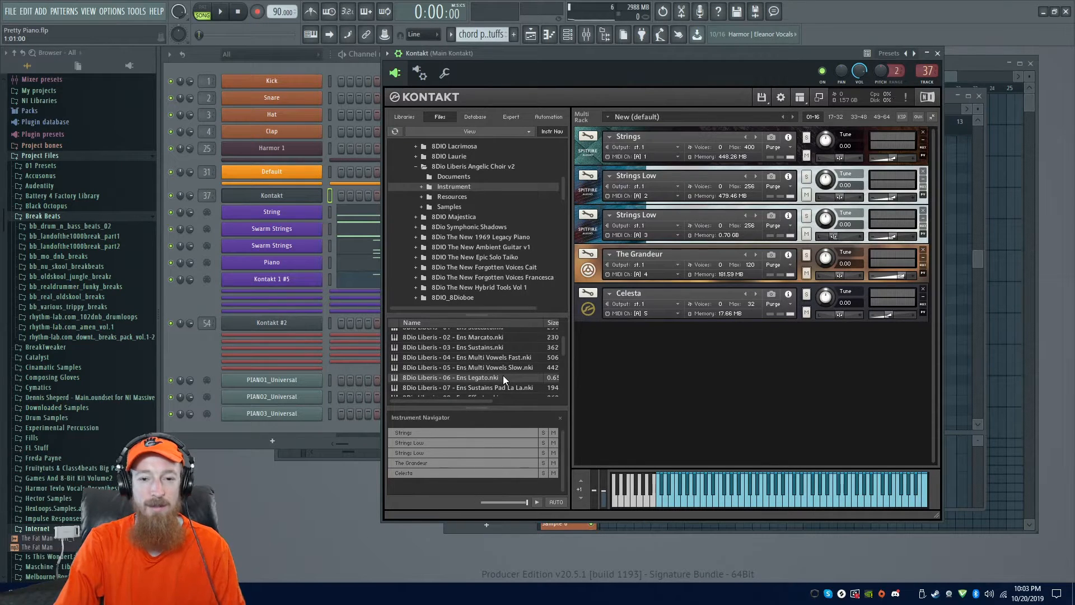
left_click(505, 369)
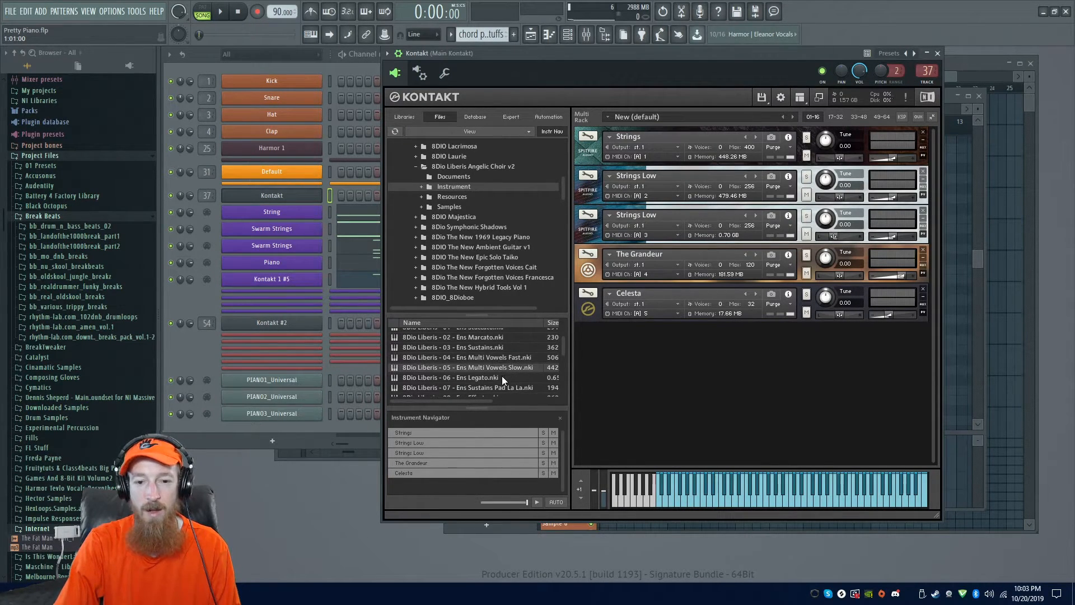
left_click(504, 377)
scroll(497, 378, "down", 1)
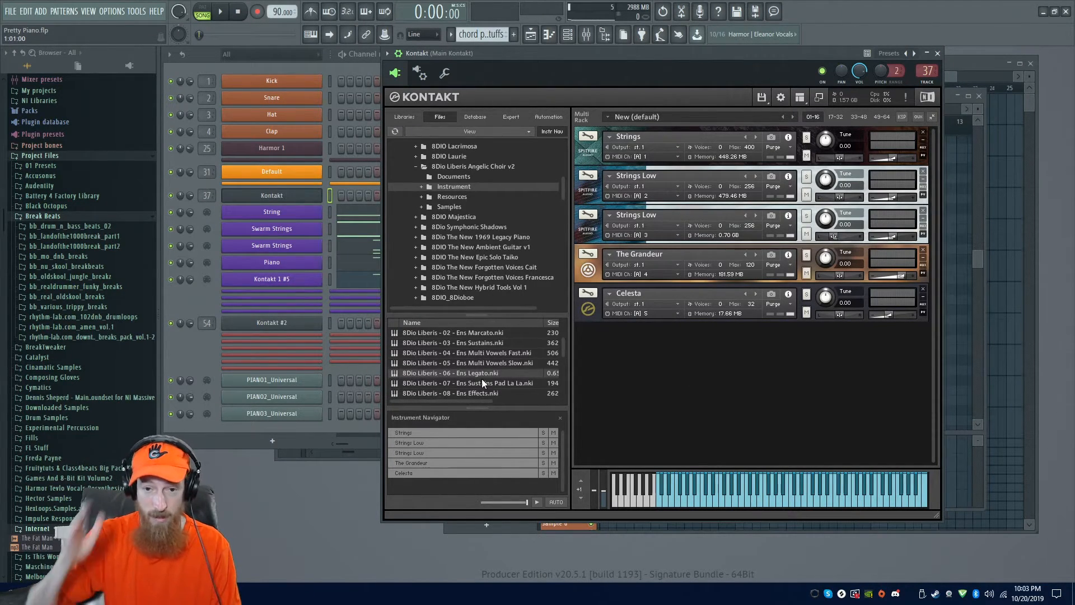
double_click(489, 365)
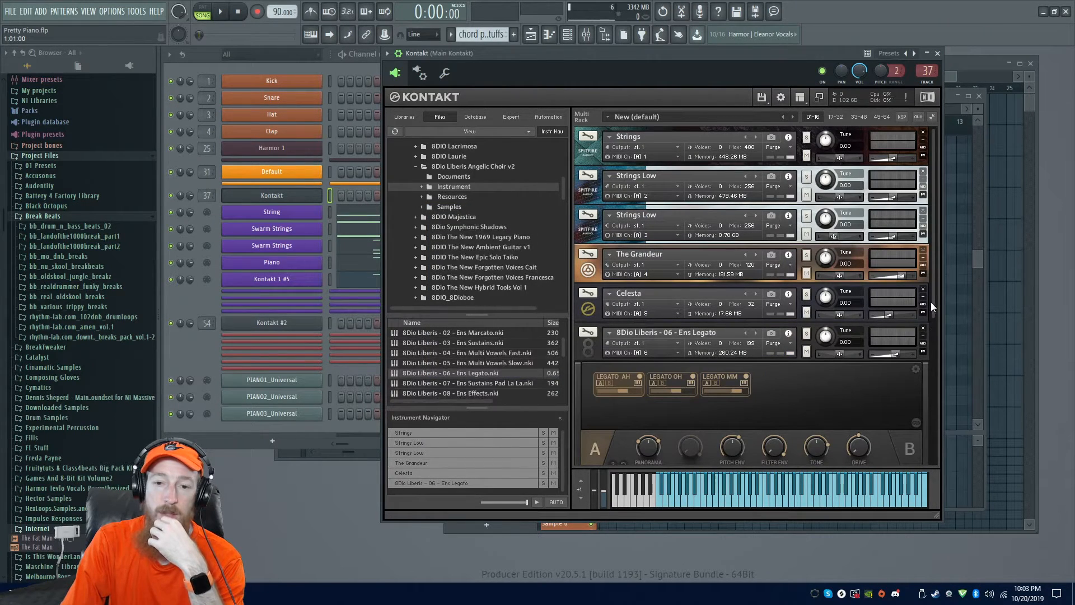
- Select the choir's LEGATO OH articulation and open the piano roll of channel Kontakt 1 #6
left_click_drag(930, 301, 933, 335)
left_click(677, 319)
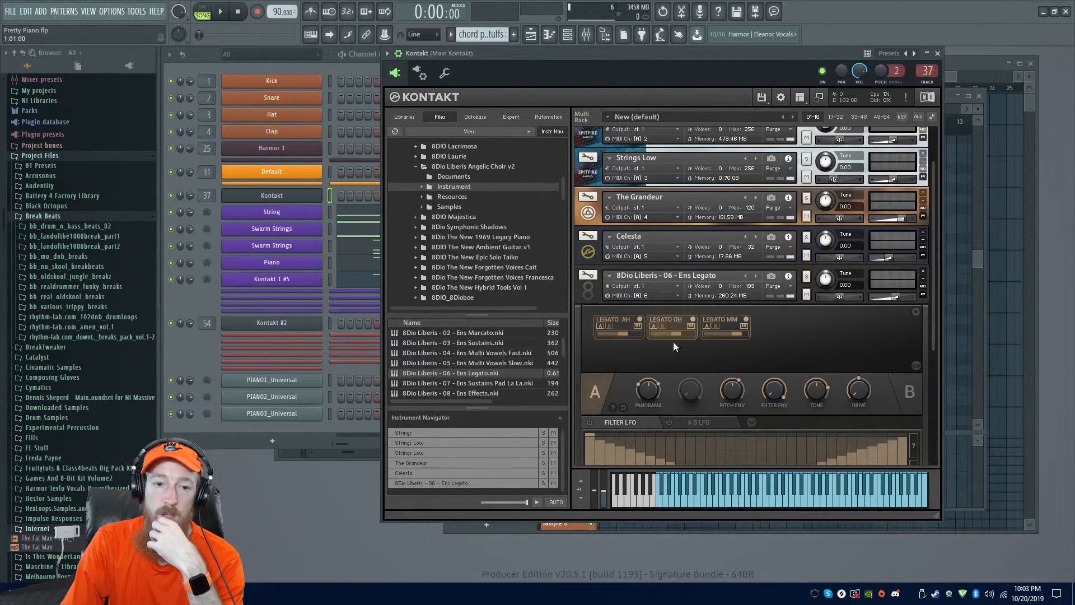
left_click(210, 300)
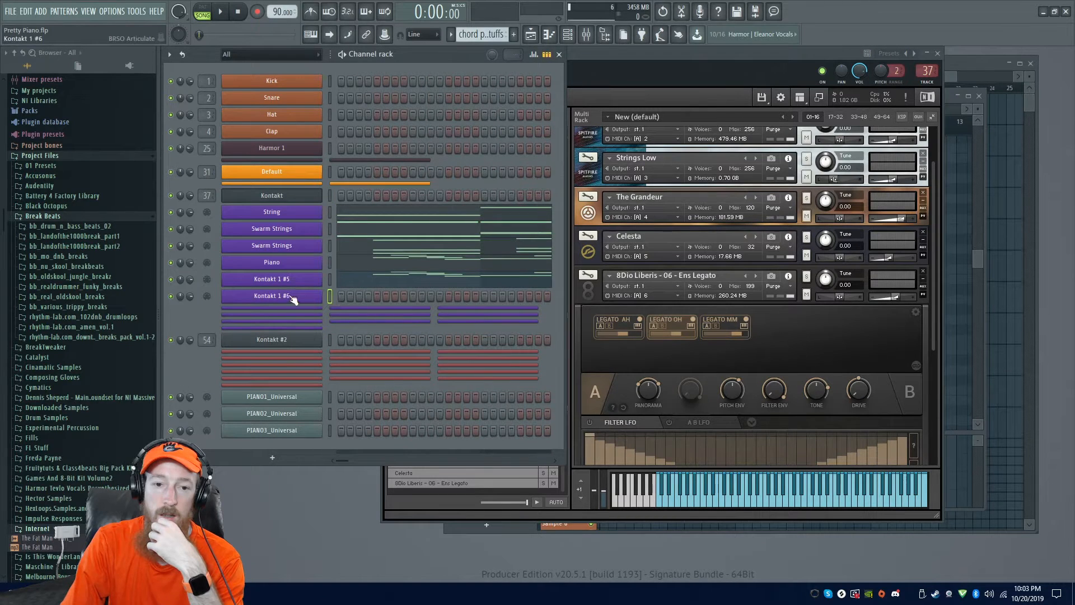
right_click(291, 301)
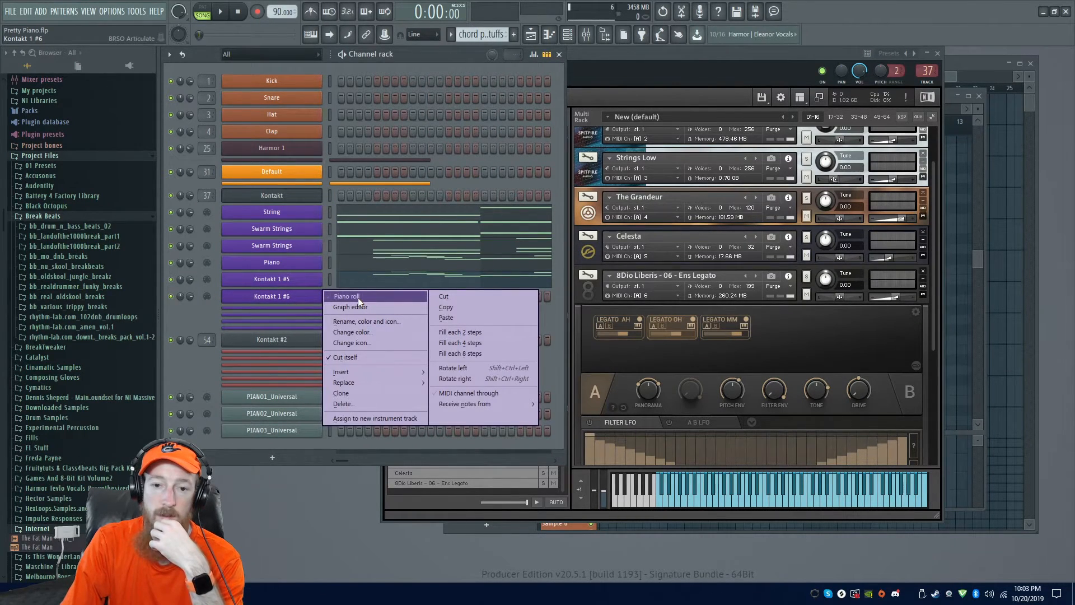
left_click(358, 297)
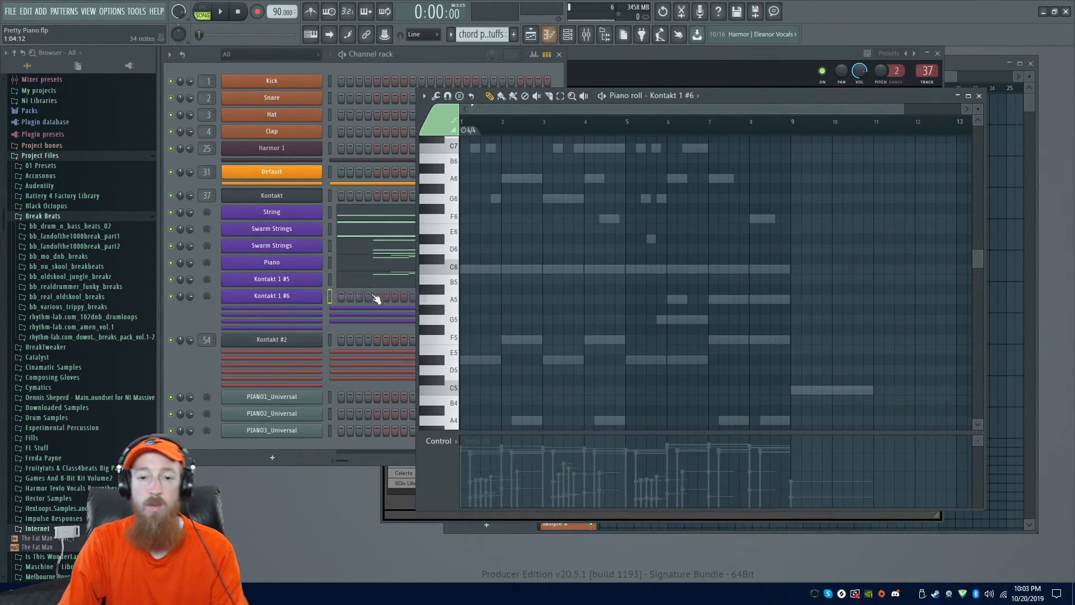
- Place two choir notes in bar 2 over the ghost melody: A6 from the bar's start and F7 ending with the bar
scroll(498, 272, "up", 4)
key("space")
scroll(522, 293, "down", 2)
left_click_drag(557, 286, 526, 300)
key("space")
left_click(519, 308)
left_click_drag(675, 305, 549, 217)
scroll(572, 299, "up", 3)
left_click(548, 217)
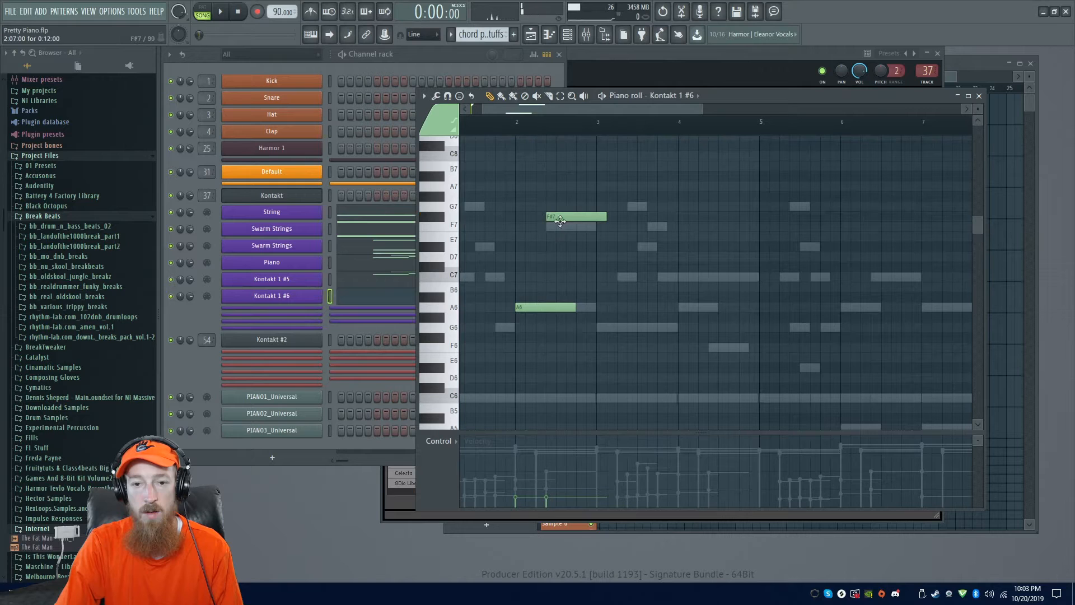
left_click_drag(560, 229, 584, 228)
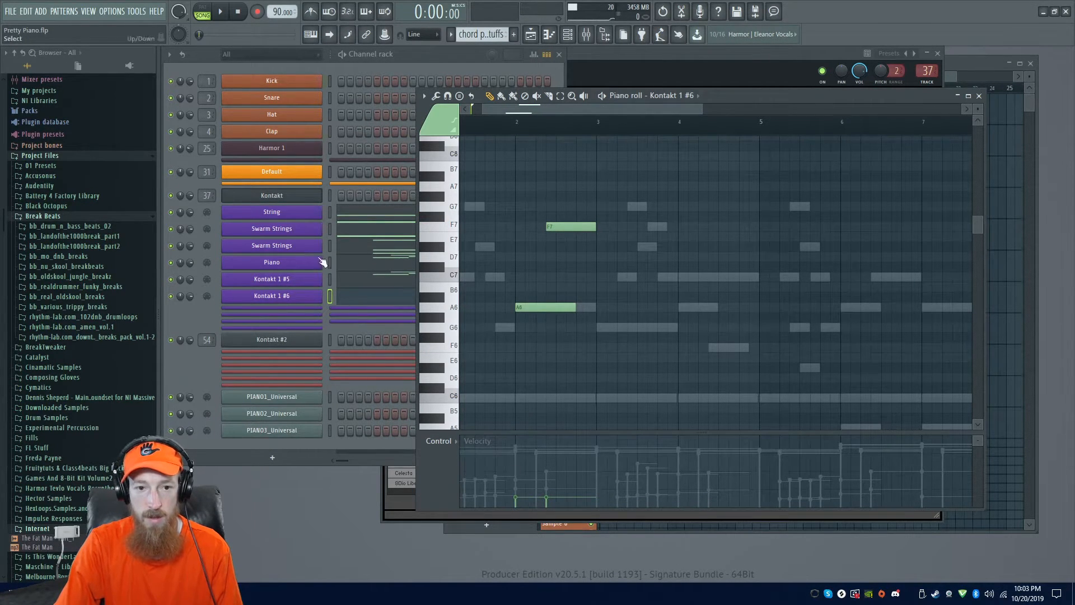
- Lower the Dynamics controller of Kontakt 1 #6, draw a soft dynamics curve around bar 2, and play it back
left_click(291, 300)
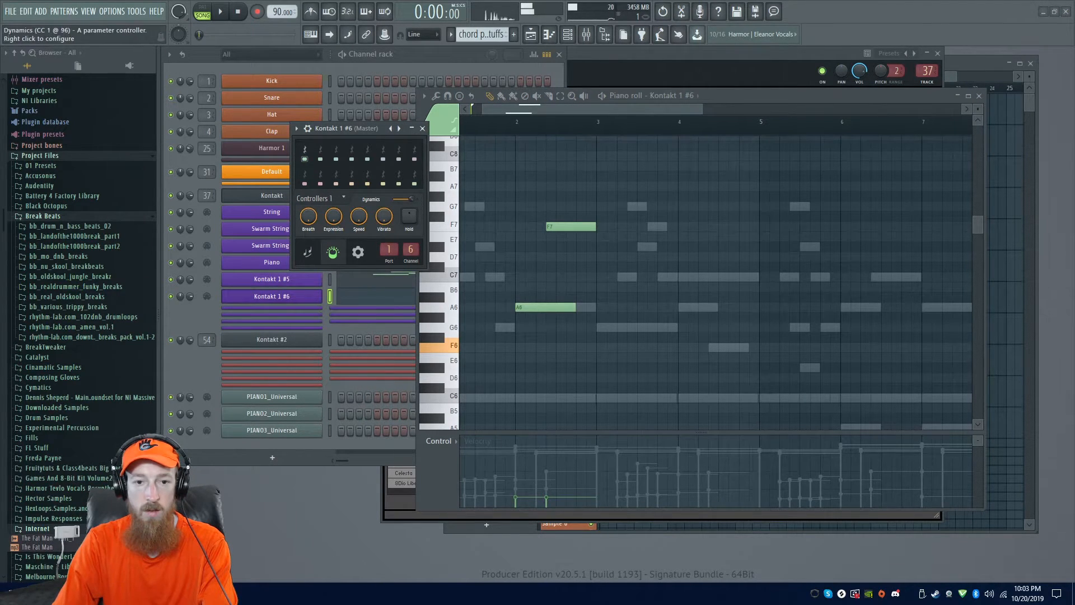
left_click_drag(415, 199, 396, 198)
right_click(395, 198)
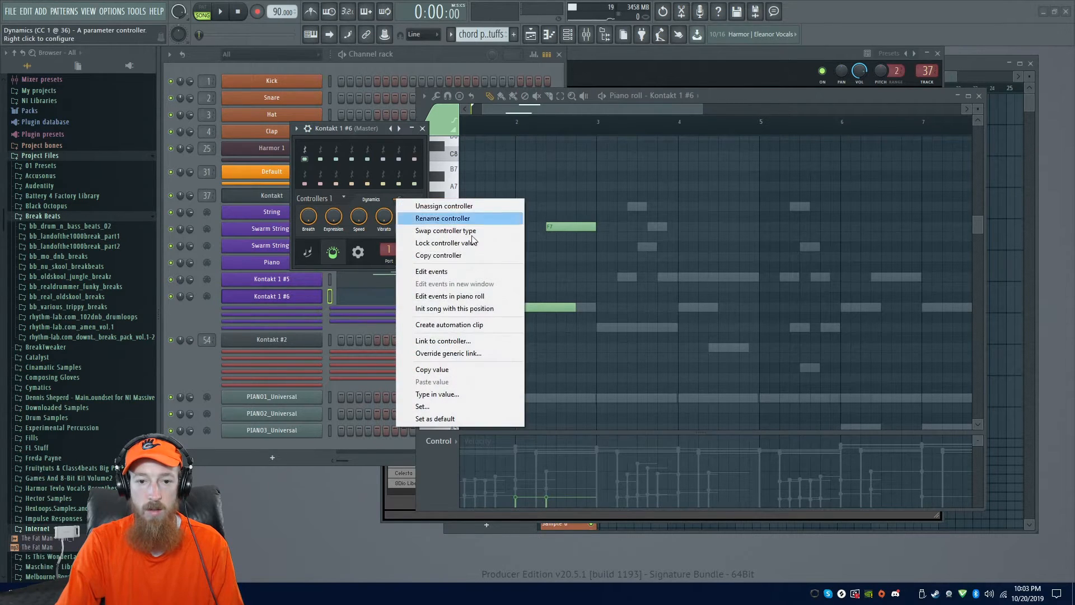
left_click(477, 297)
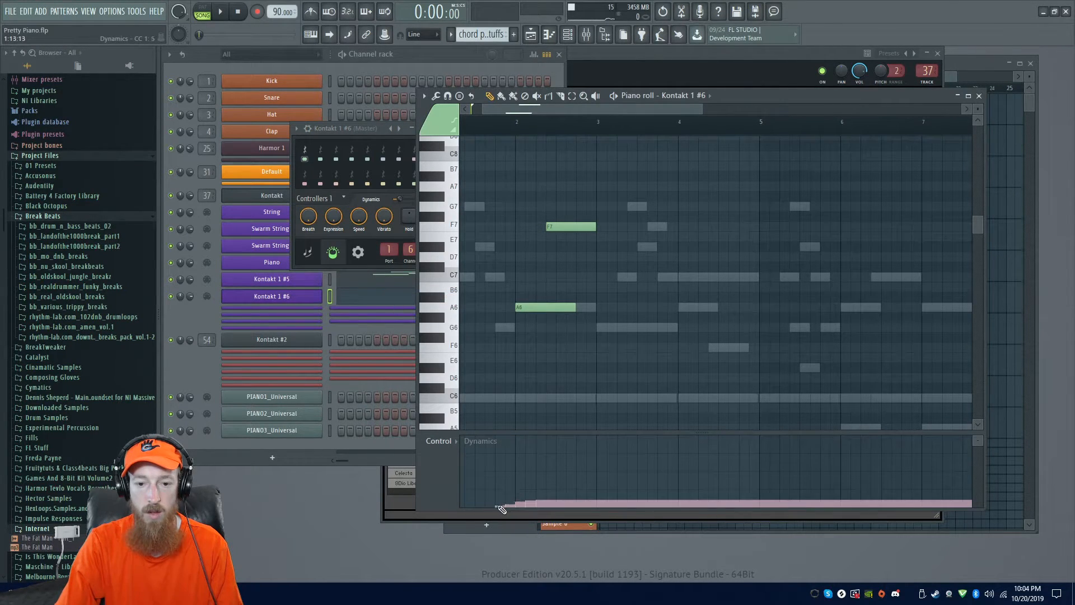
left_click_drag(536, 504, 582, 503)
key("space")
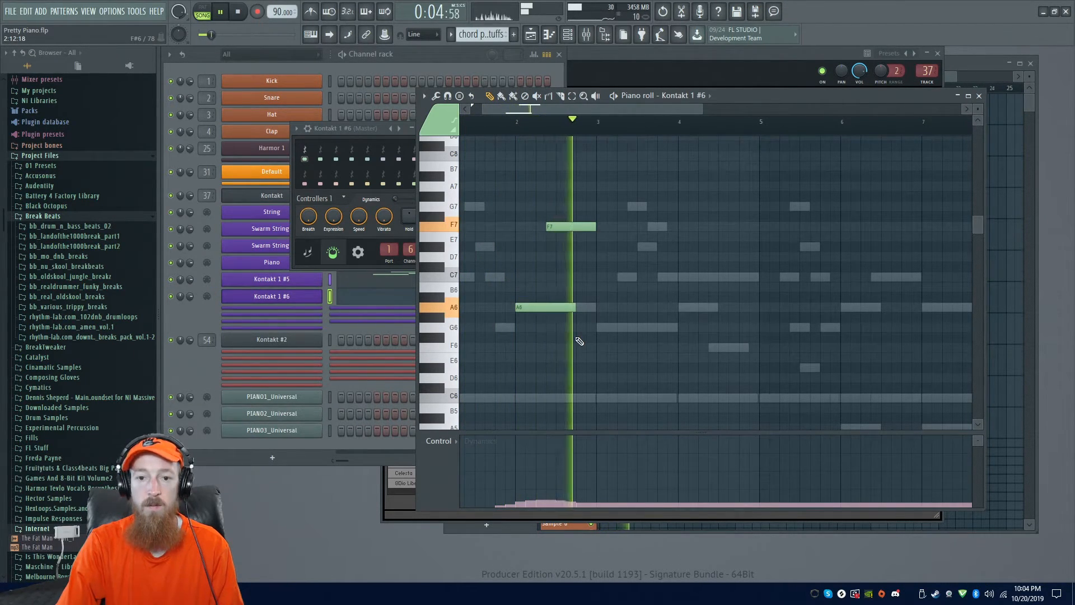
key("space")
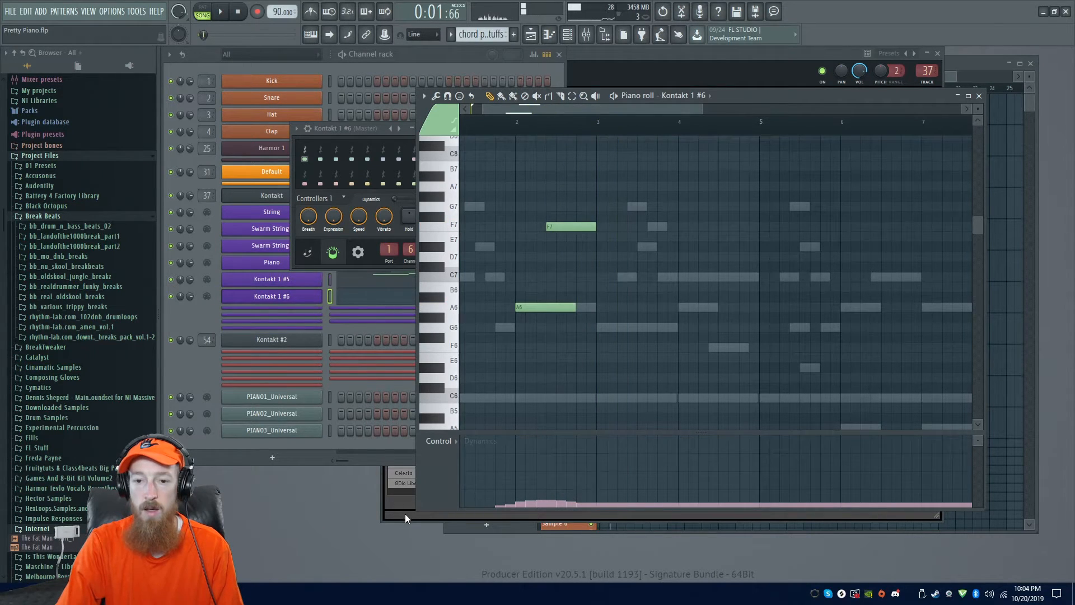
- Return to Kontakt and adjust the volume of the Liberis Ens Legato instrument while the song plays
left_click(406, 512)
left_click_drag(933, 317, 930, 412)
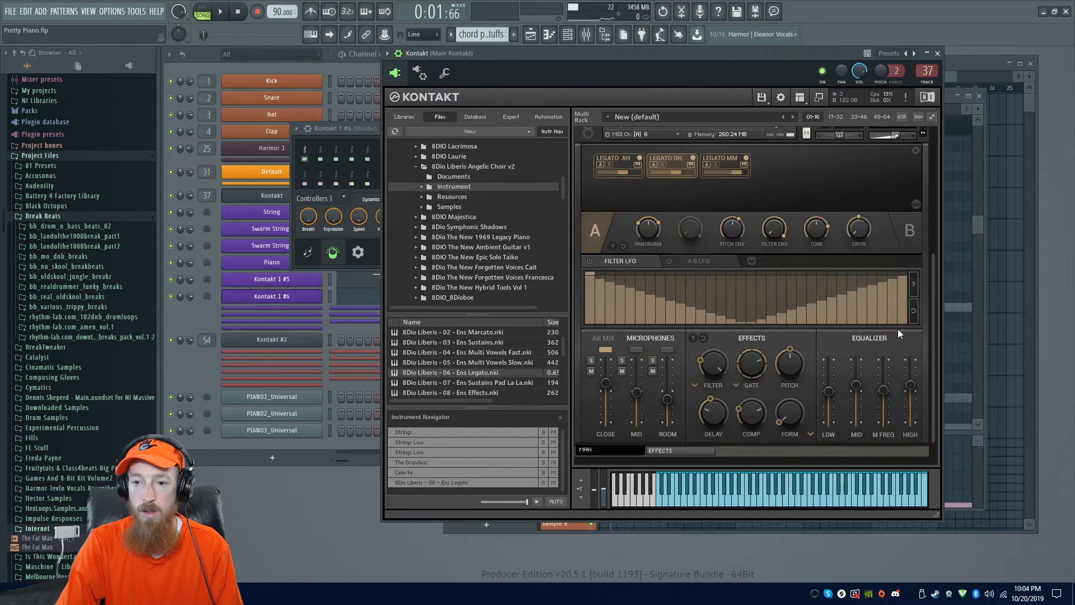
left_click_drag(932, 365, 889, 253)
key("space")
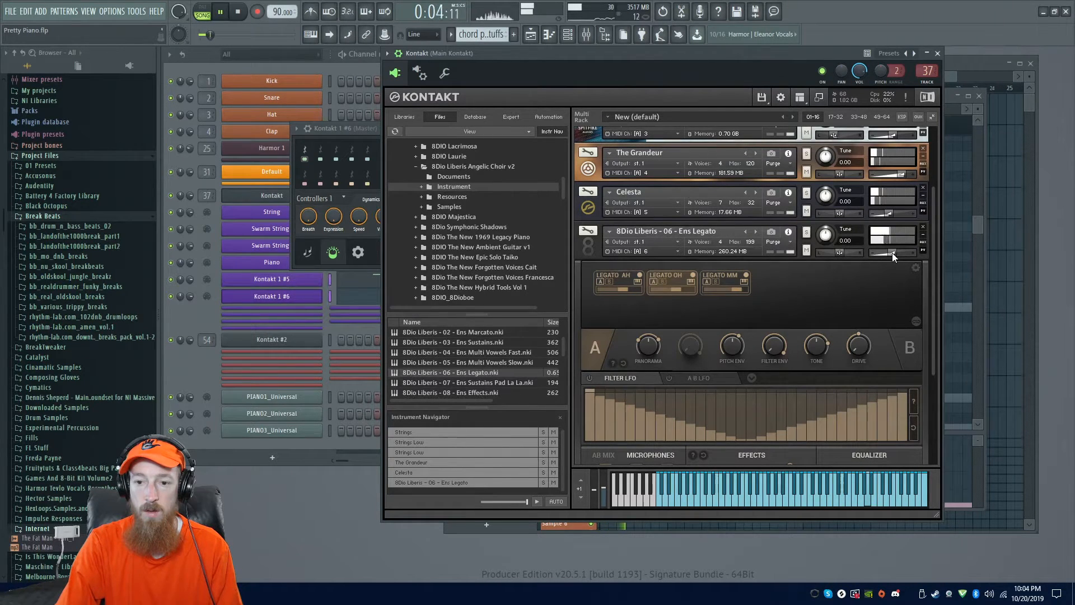
- Examine the choir's microphone and equalizer controls and its effects rack, with the song playing again
left_click_drag(933, 338, 932, 404)
key("space")
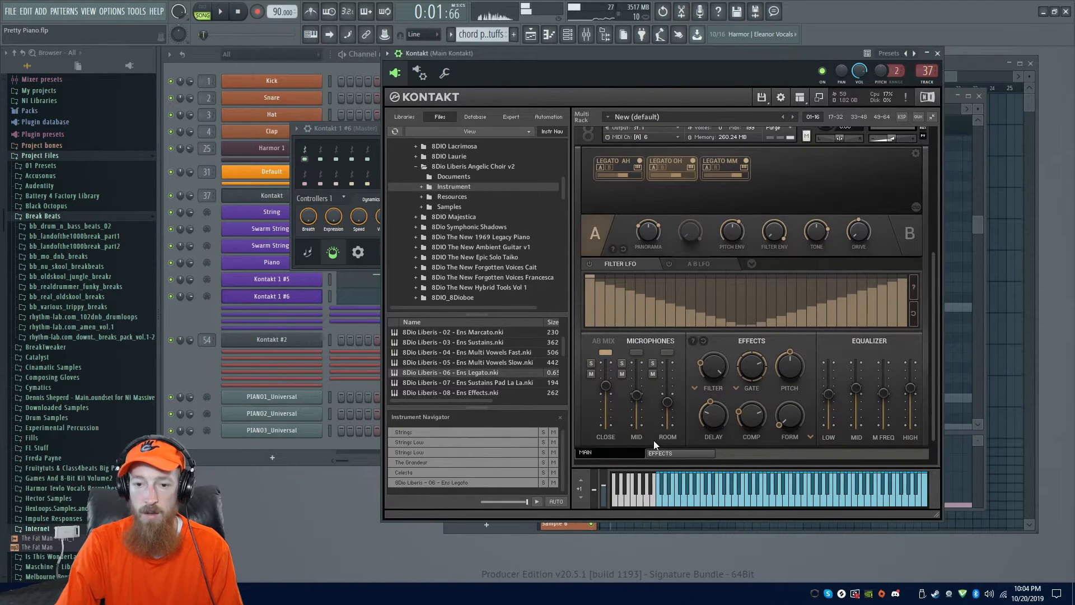
left_click(681, 452)
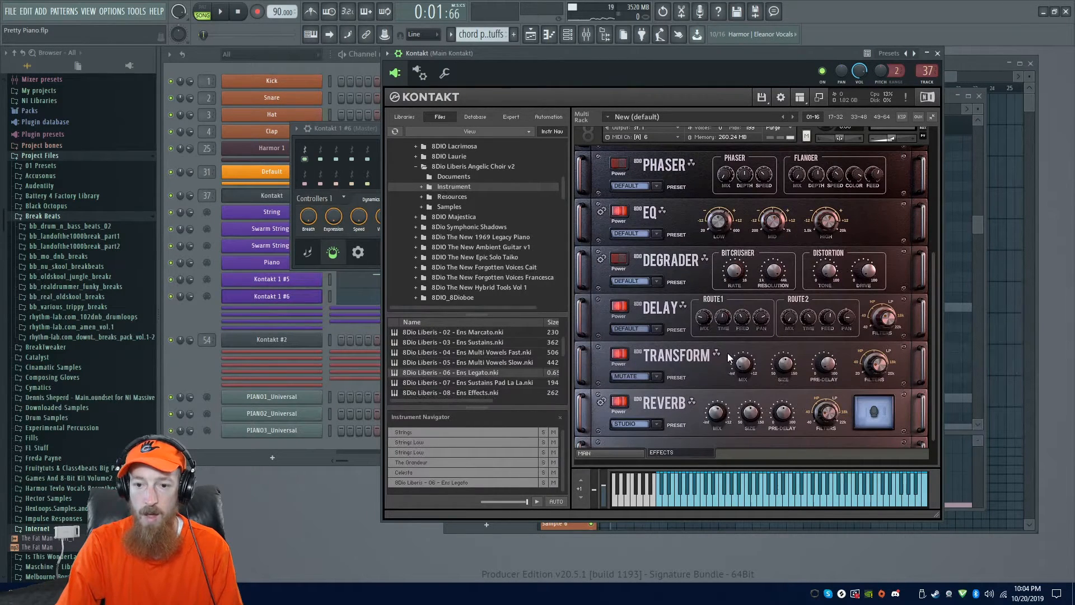
key("space")
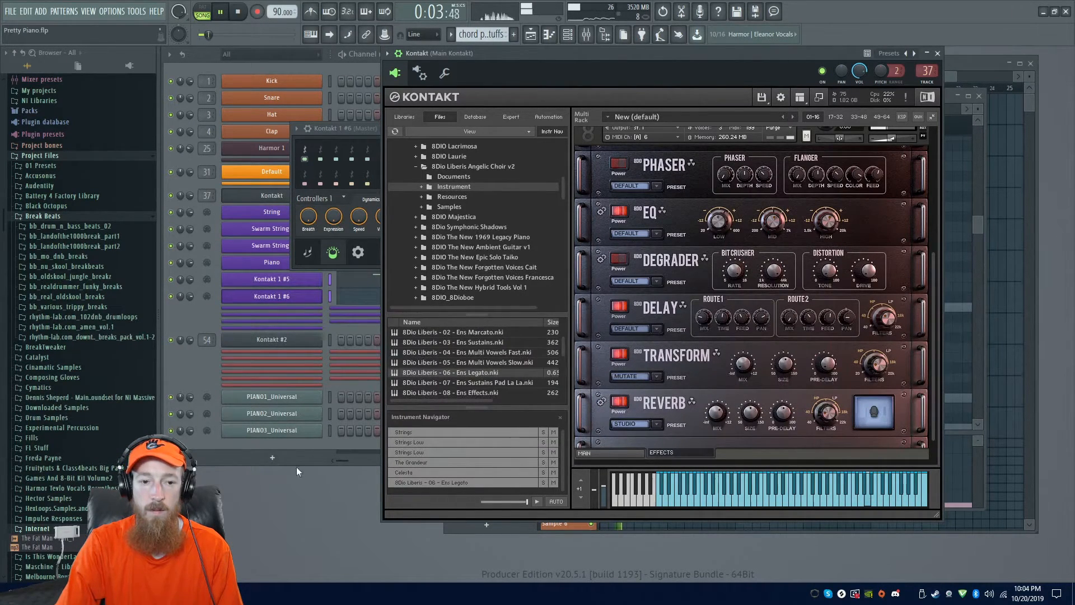
- In the Kontakt 1 #6 piano roll, replace the short bar 2 A6 with a full-bar C7 in bar 1 and a full-bar A6 in bar 2
left_click(199, 358)
left_click(383, 304)
key("space")
scroll(476, 158, "up", 2)
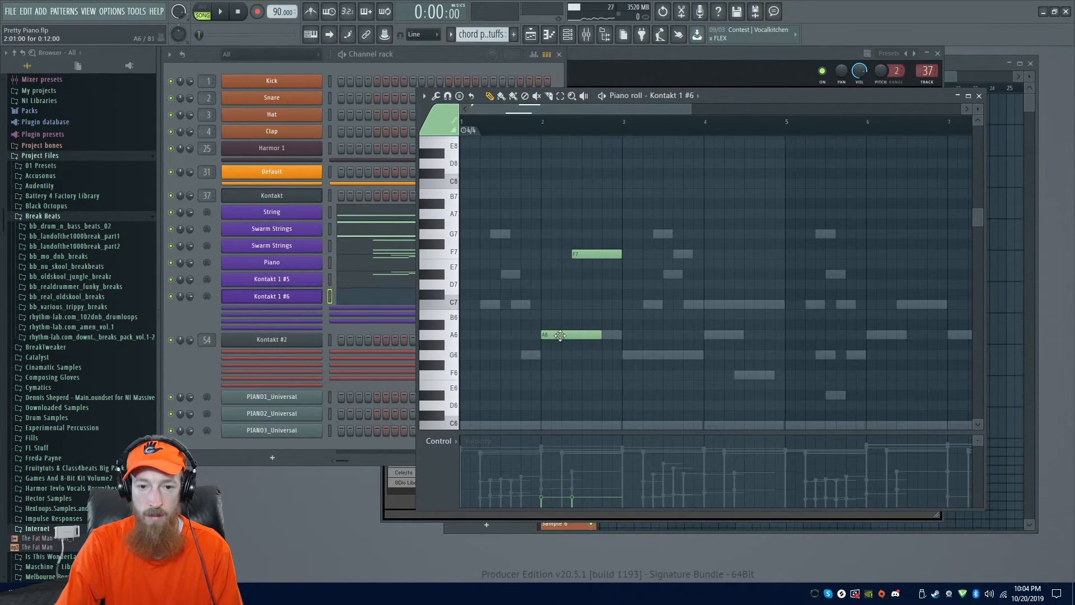
left_click_drag(560, 335, 514, 306)
key("space")
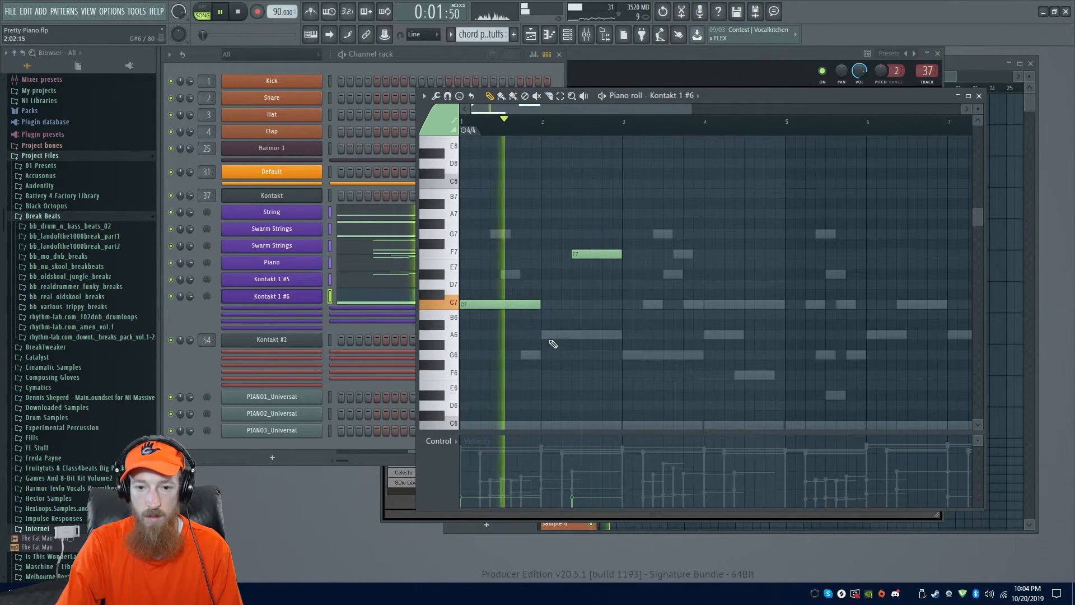
left_click(544, 335)
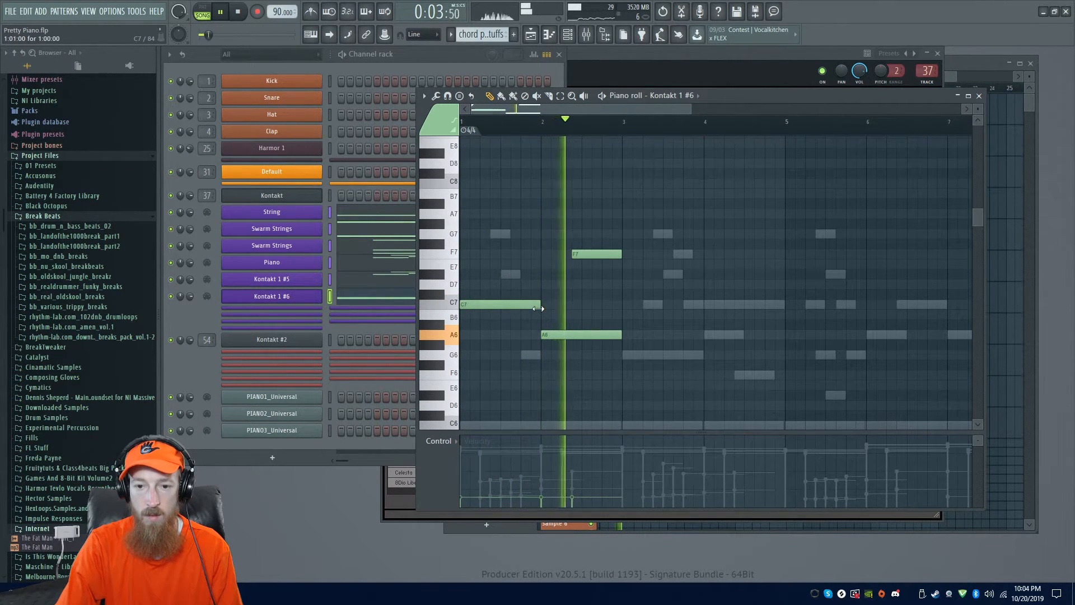
- Add a full-bar G6 in bar 3, a full-bar A6 in bar 4 and an F6 starting within bar 4, replaying the song
left_click(630, 355)
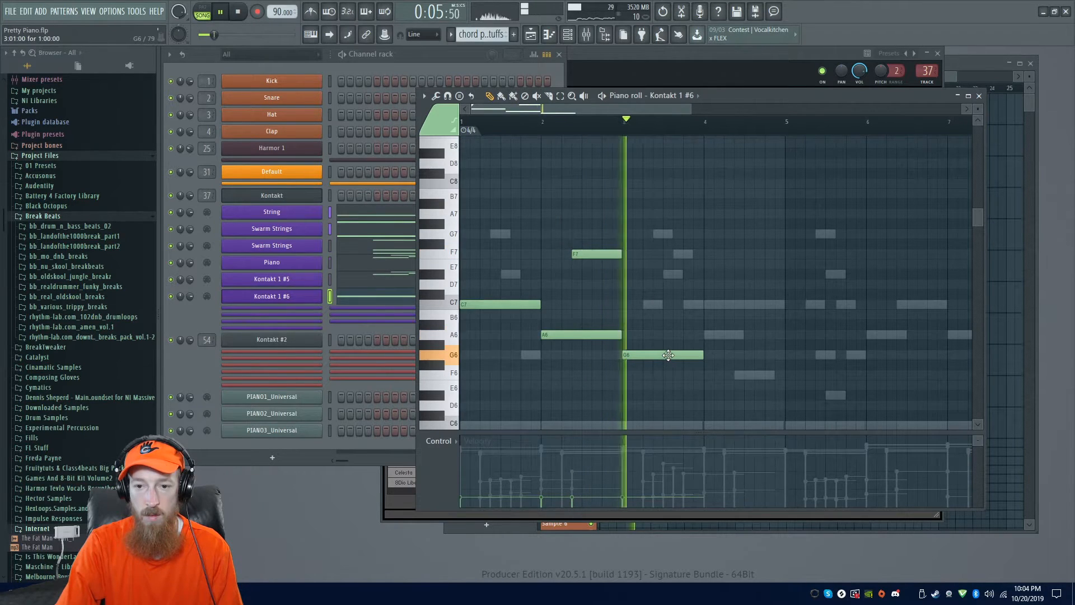
left_click(708, 335)
left_click(746, 304)
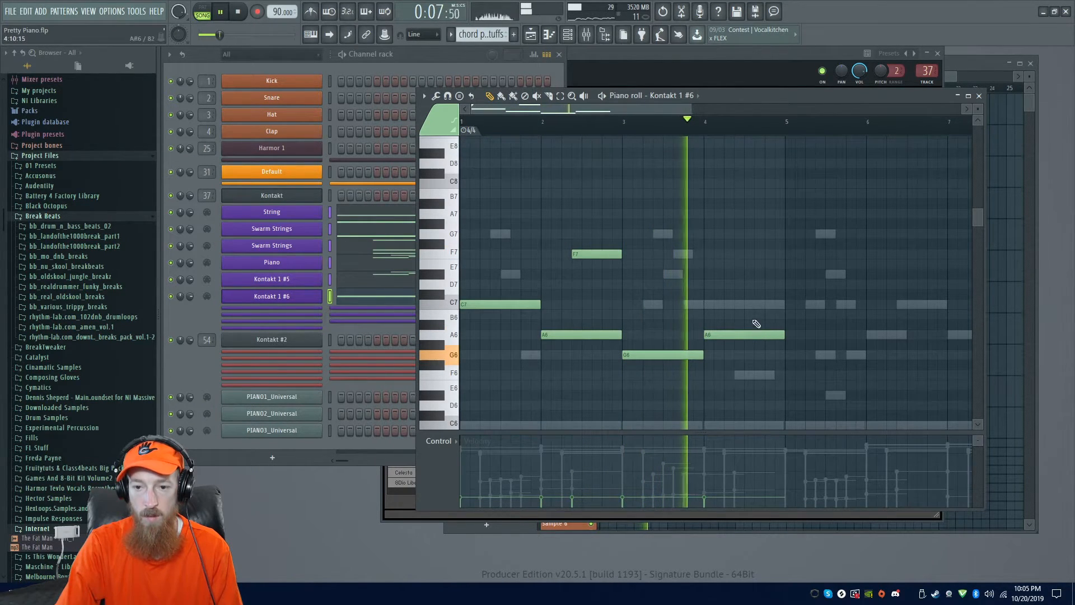
left_click_drag(773, 305, 678, 355)
key("space")
key("space")
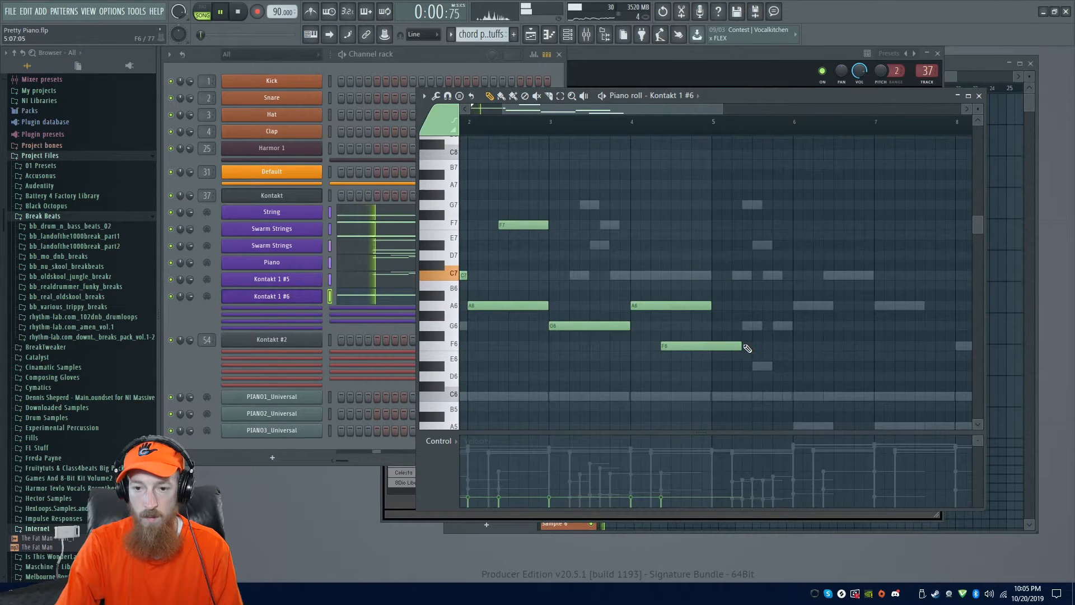
- Shorten the F6 note to end with bar 4 and add a full-bar C7 note in bar 5
left_click_drag(740, 347, 710, 348)
scroll(723, 338, "down", 1)
scroll(706, 318, "down", 1)
left_click_drag(680, 303, 672, 345)
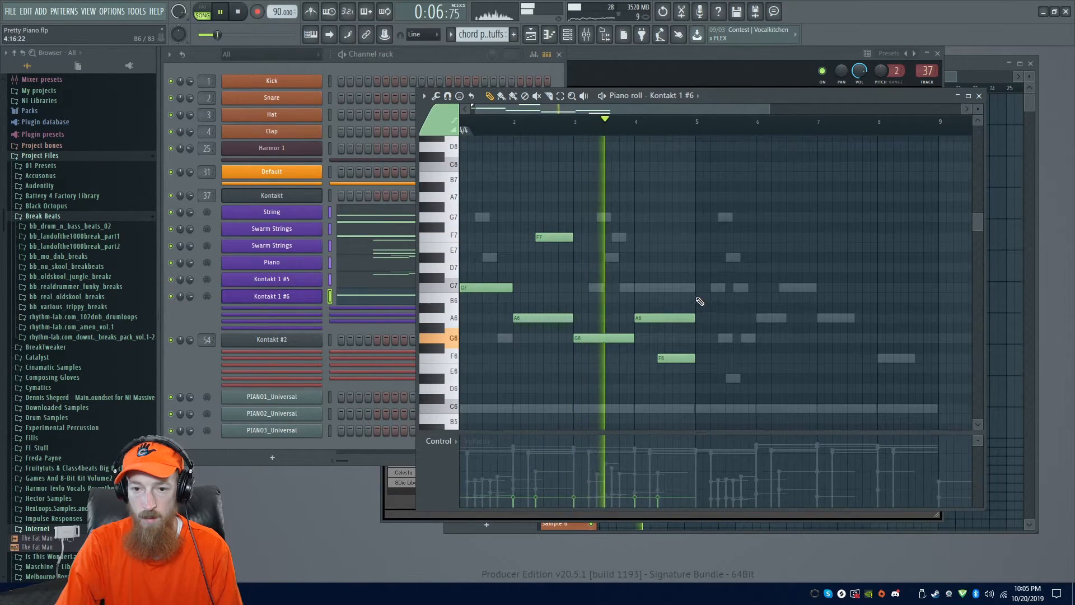
scroll(706, 317, "up", 1)
scroll(636, 314, "up", 1)
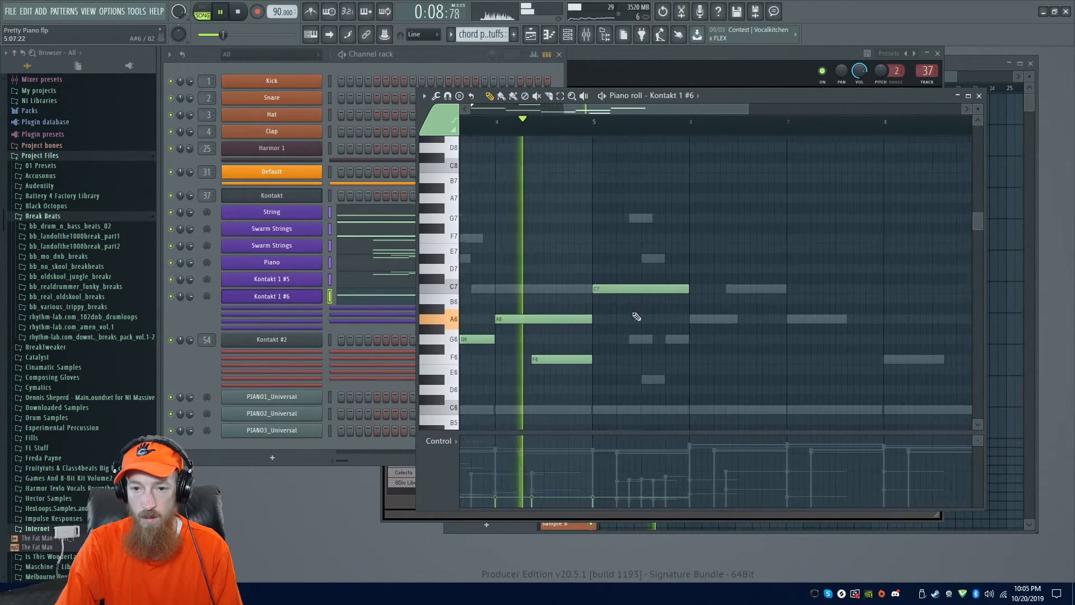
scroll(641, 331, "down", 1)
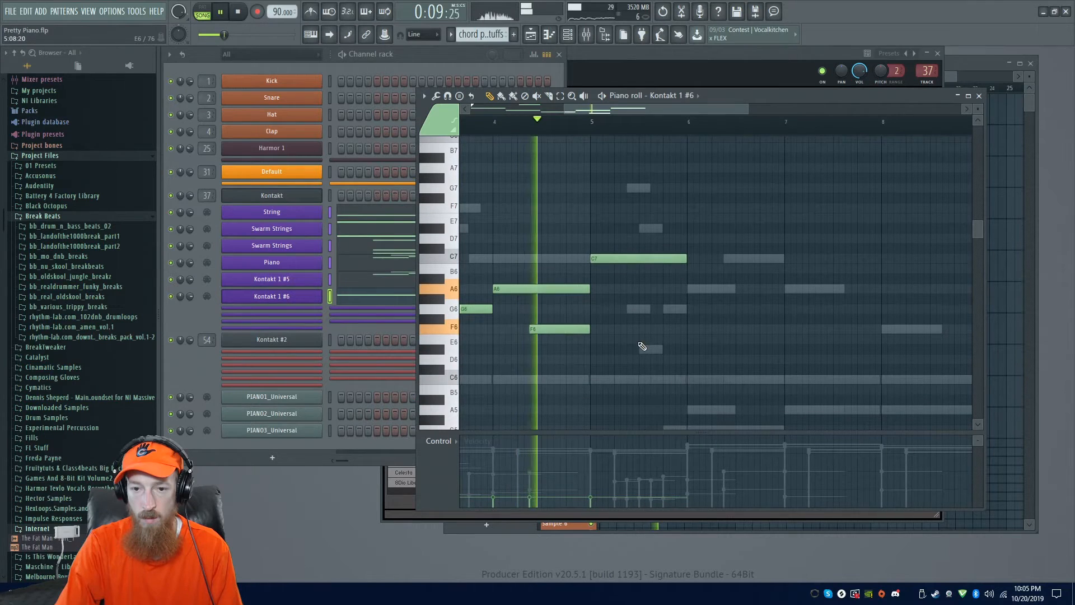
- Add full-bar A6 notes in bars 6 and 7, a C7 starting within bar 6, and a full-bar F6 in bar 8
left_click(690, 289)
left_click(730, 259)
left_click(789, 289)
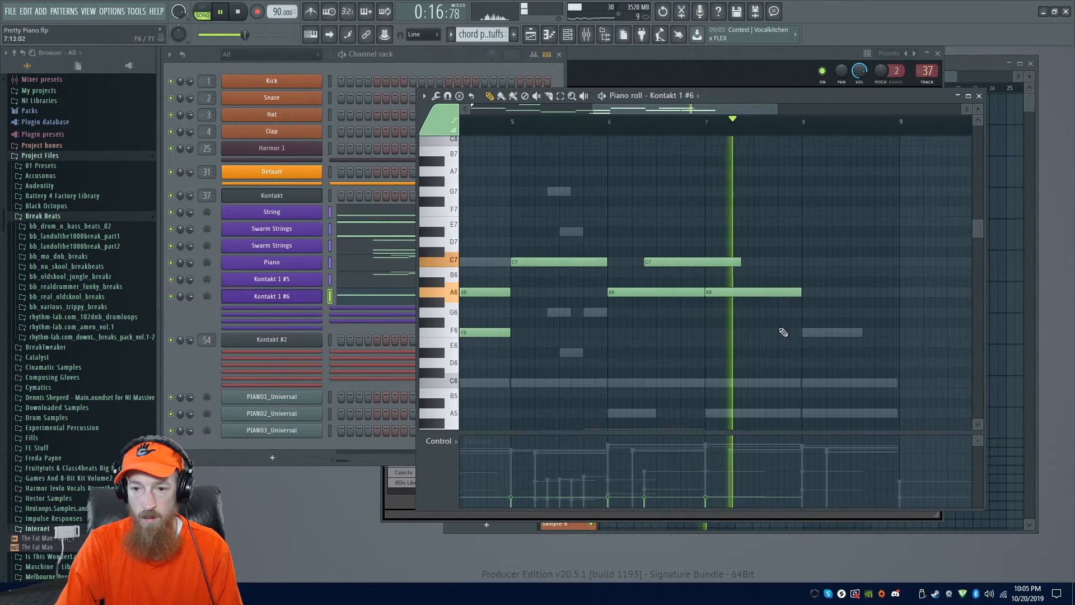
left_click(807, 332)
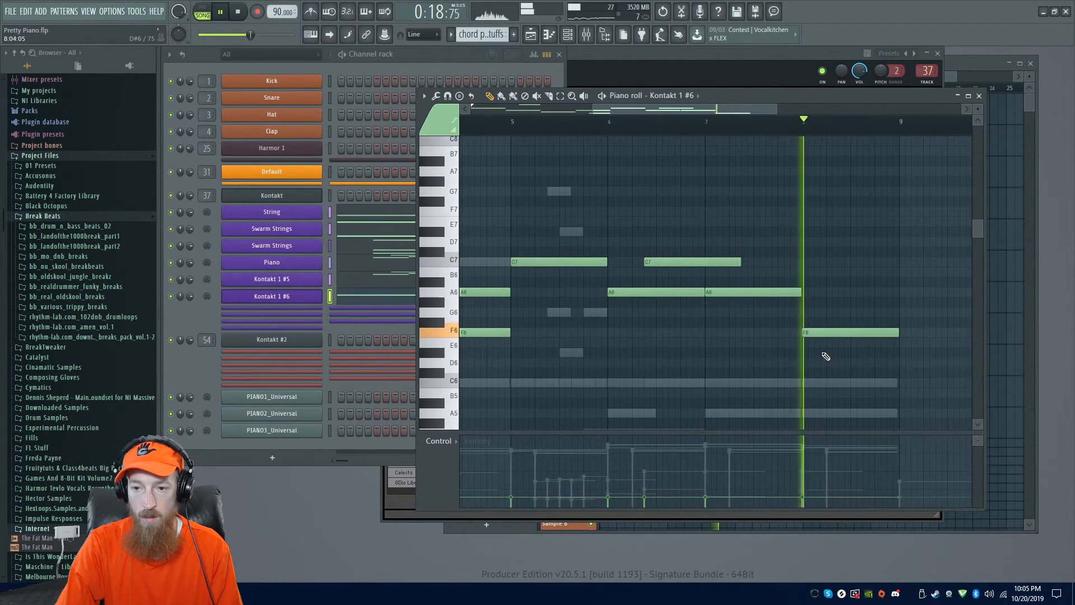
scroll(826, 356, "down", 2, "ctrl")
scroll(680, 327, "down", 1, "ctrl")
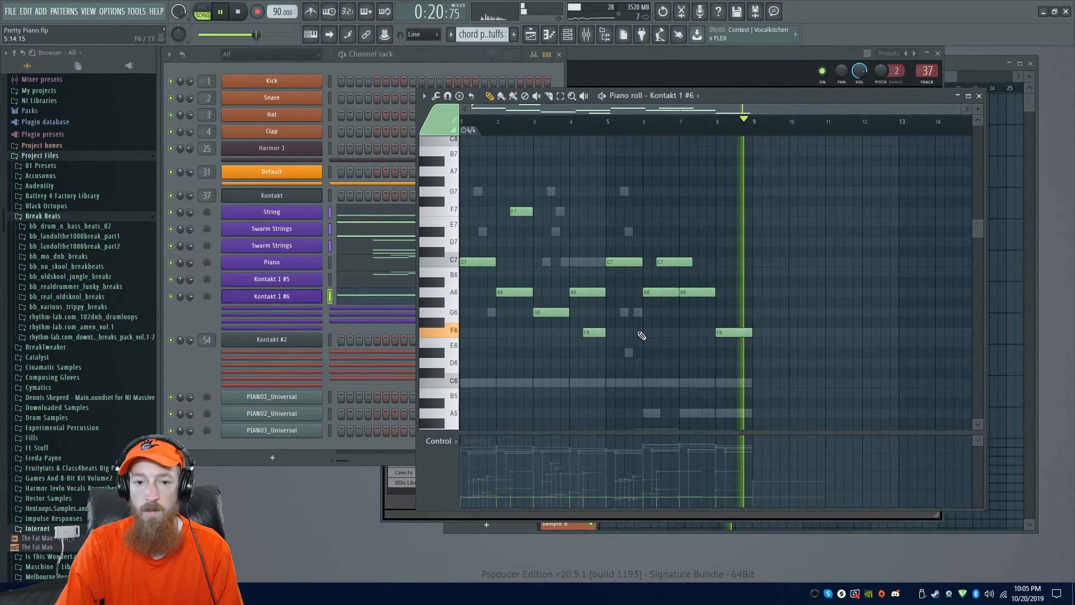
key("space")
- Show the Kontakt 1 #6 Dynamics events and draw a low curve swelling near bars 2 and 5 and fading out by bar 9 during playback
left_click(295, 298)
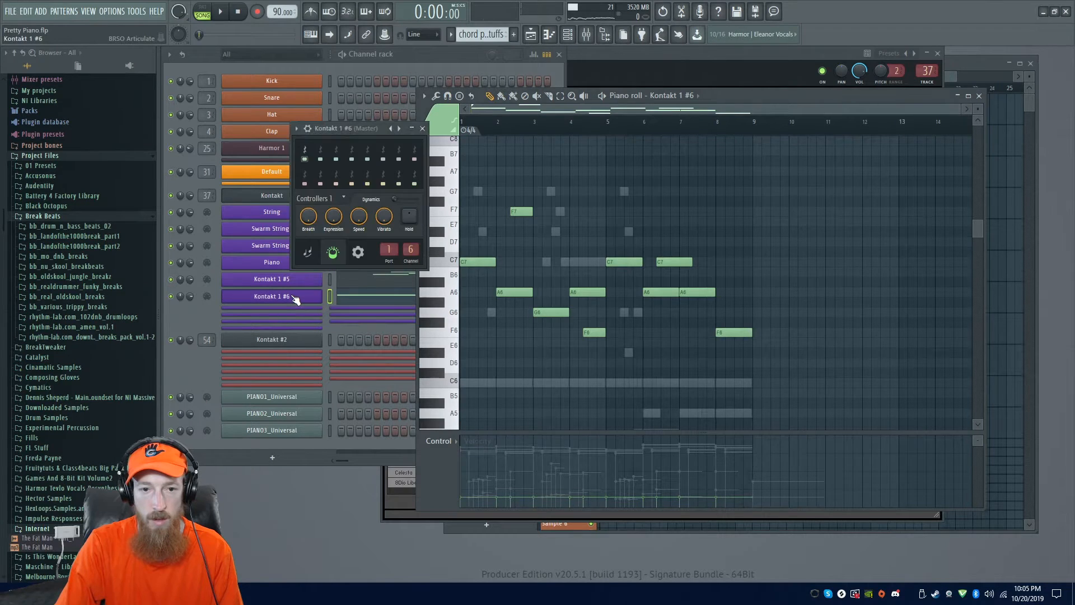
left_click(439, 442)
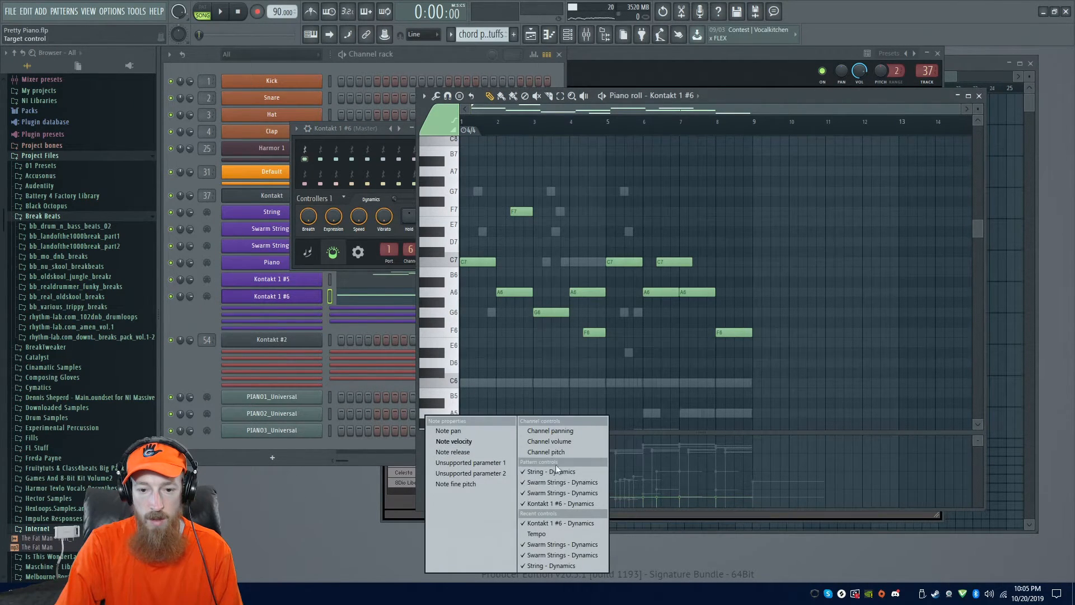
left_click(579, 504)
left_click_drag(526, 504, 506, 501)
key("space")
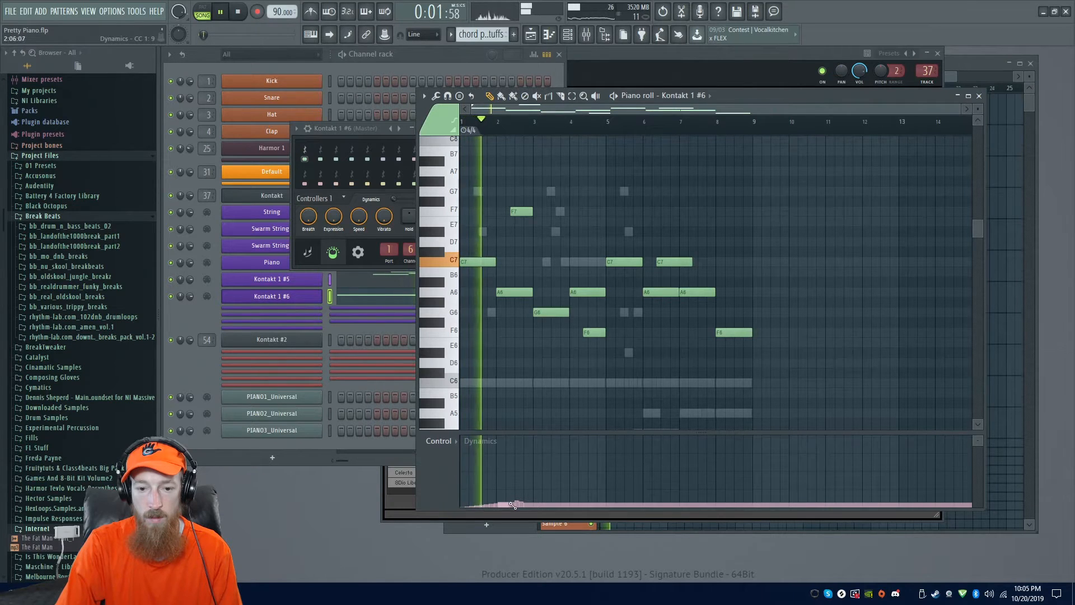
left_click_drag(525, 503, 638, 505)
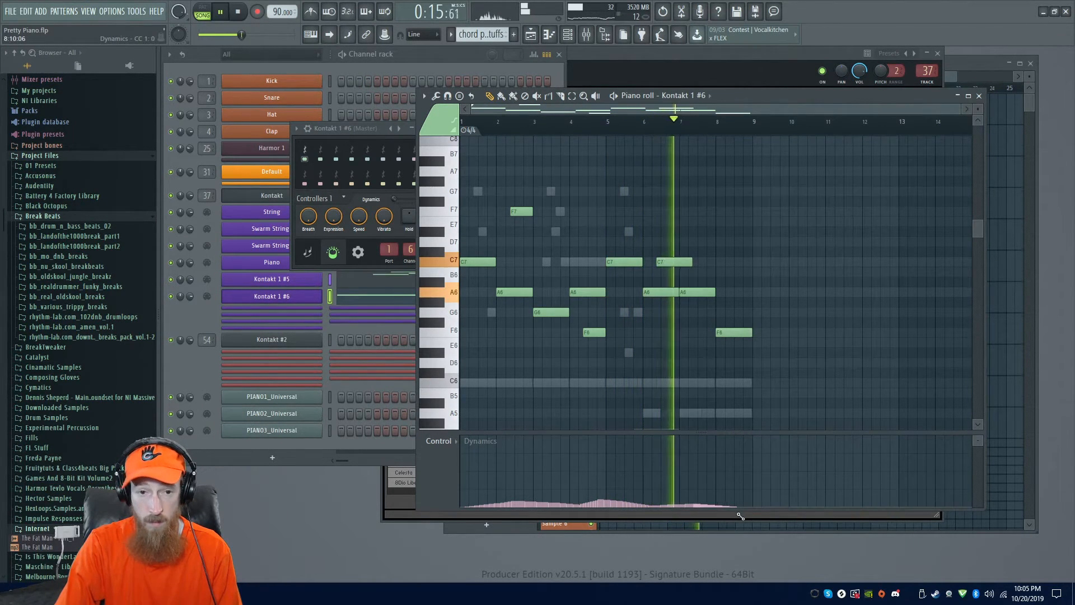
- Bring up Kontakt 1 #6's Expression events in the piano roll, replay from bar 1 and set a flat low level across the pattern
right_click(334, 218)
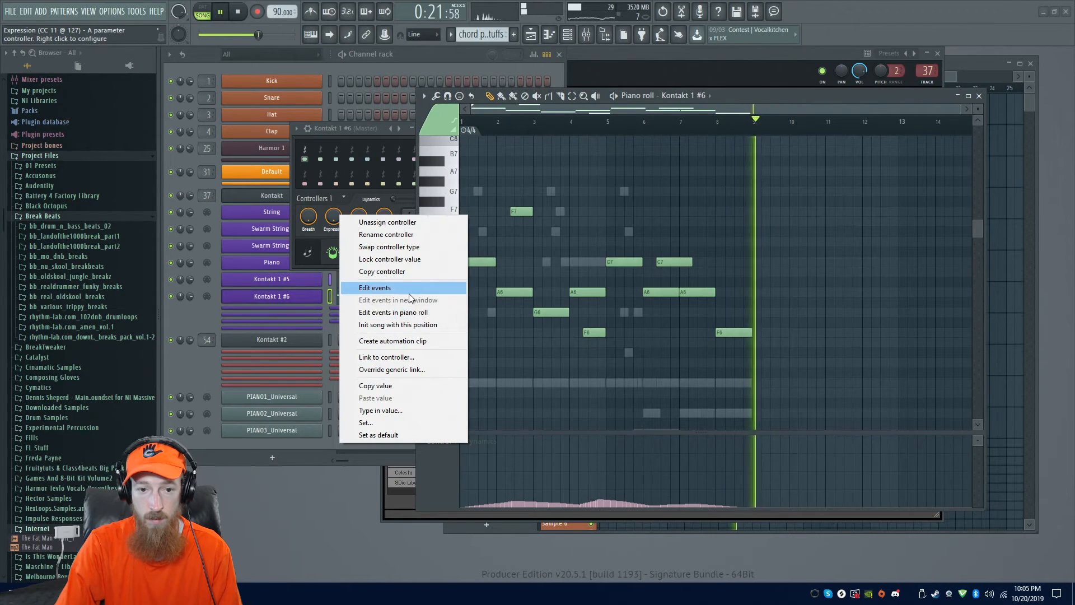
left_click(399, 312)
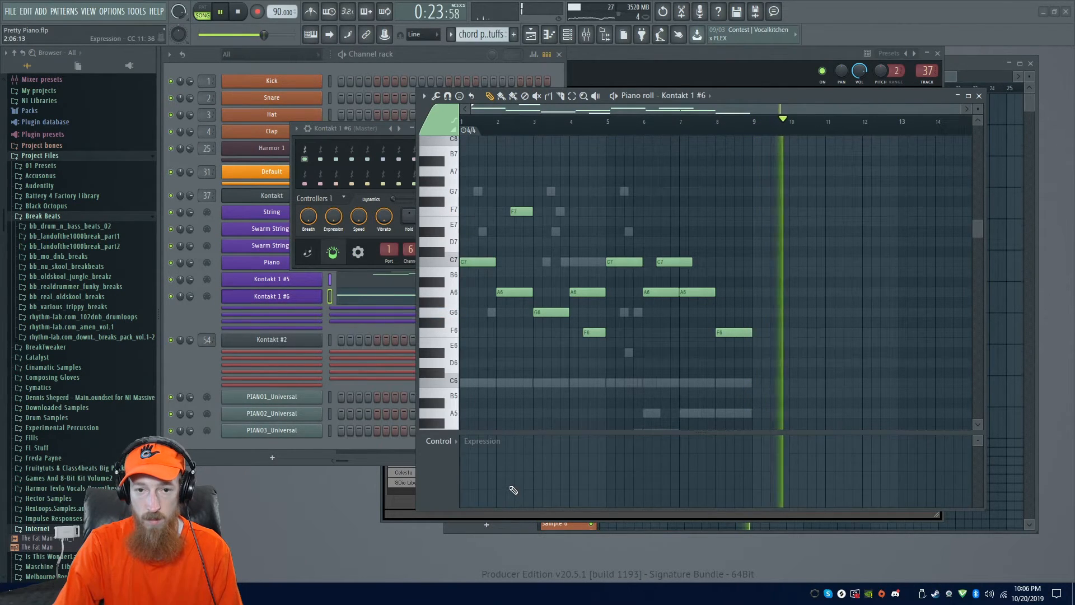
left_click_drag(486, 121, 464, 123)
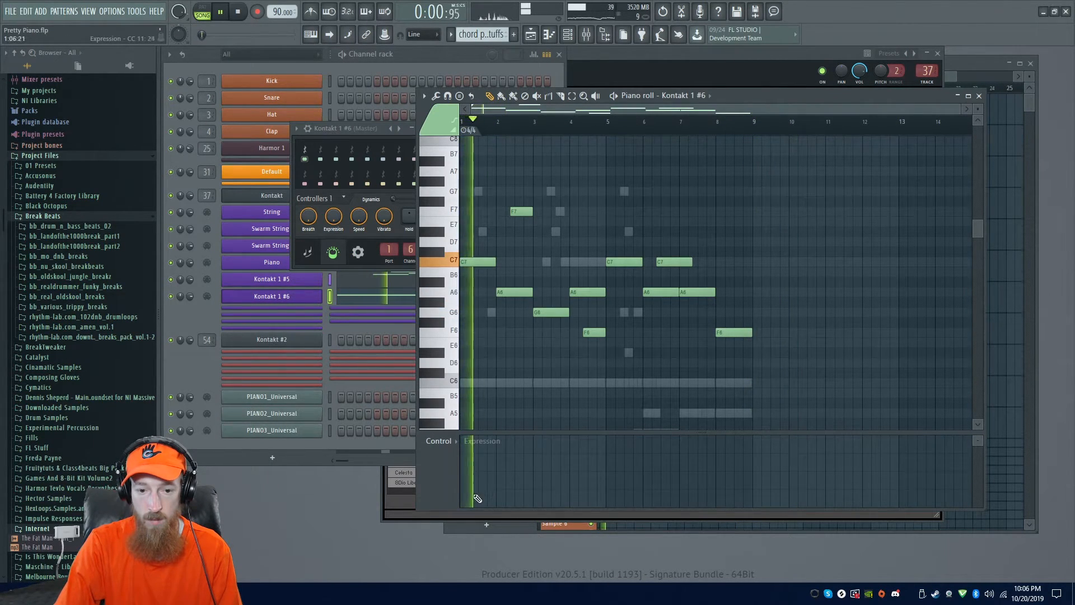
left_click(478, 499)
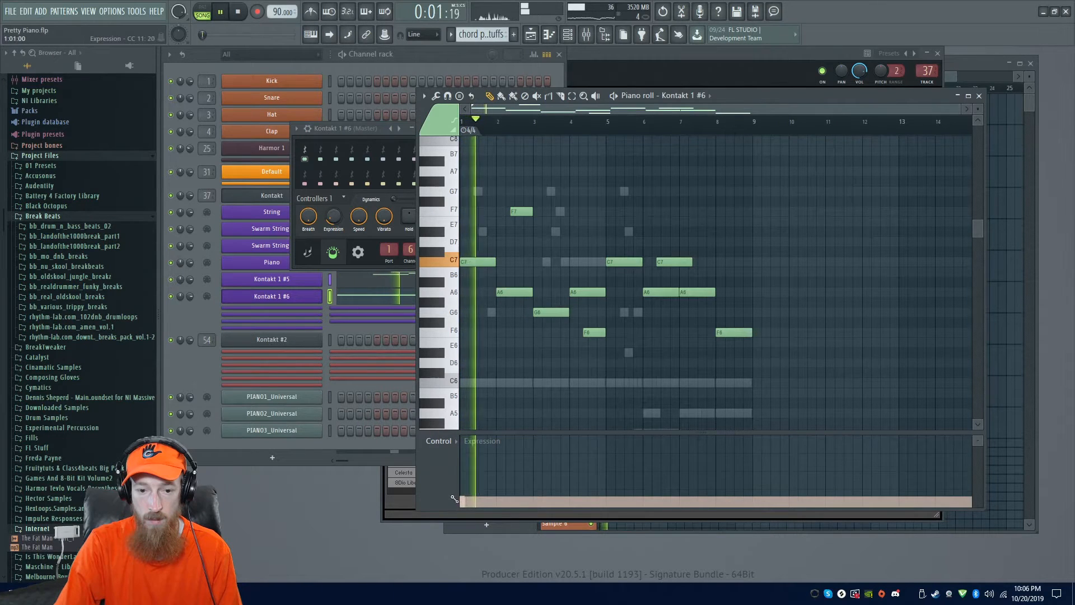
left_click(480, 502)
key("space")
- Test different Expression levels for Kontakt 1 #6 with playback, ending with the level at its minimum
left_click_drag(480, 478, 405, 474)
key("space")
key("space")
left_click_drag(485, 505, 393, 525)
key("space")
key("space")
- Examine the Kontakt 1 #6 channel's volume, pitch and controller settings and close its window
left_click(359, 129)
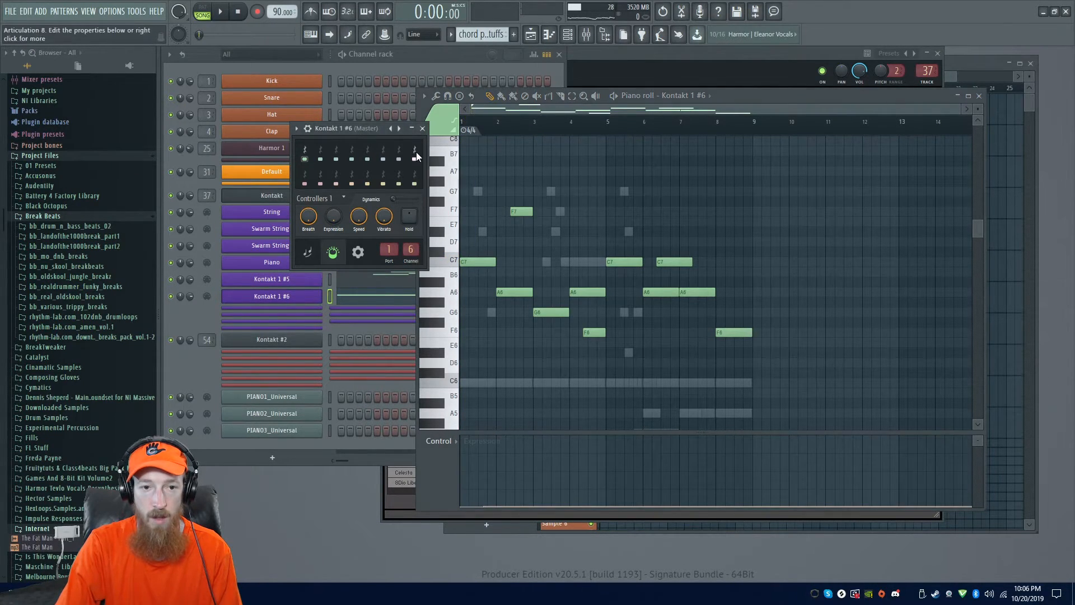
left_click(308, 128)
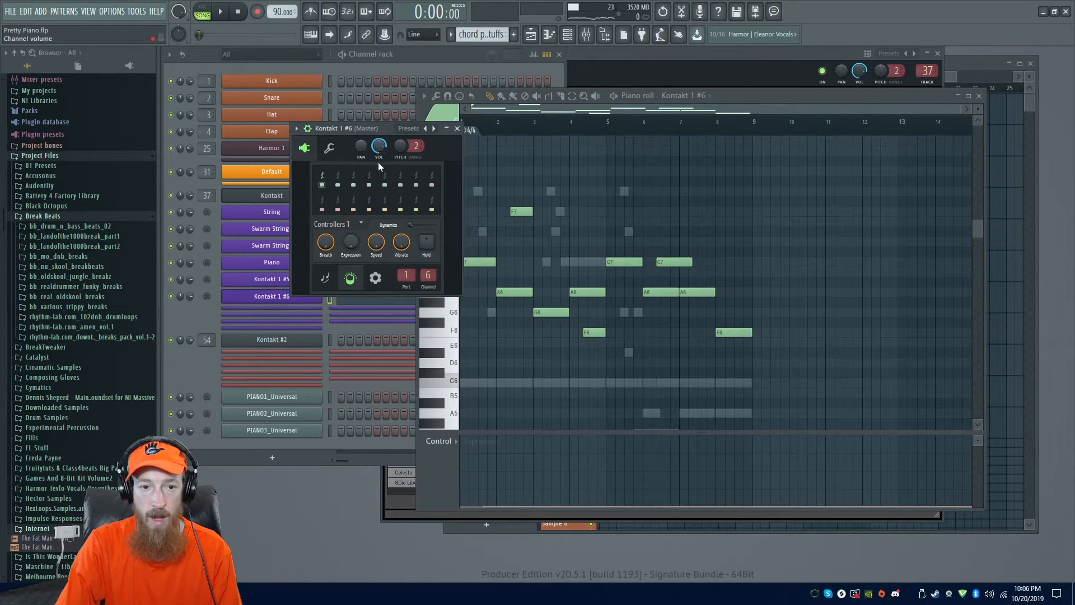
left_click(376, 278)
left_click(360, 281)
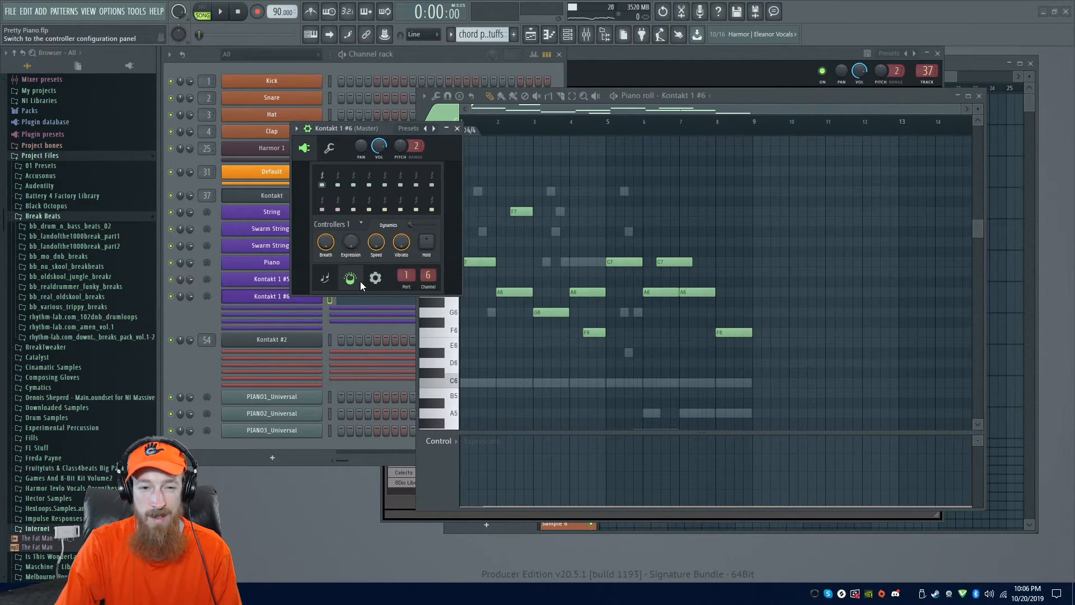
left_click(457, 129)
- Load a second instance of 8Dio Liberis - 06 - Ens Legato into the Kontakt rack
left_click(407, 483)
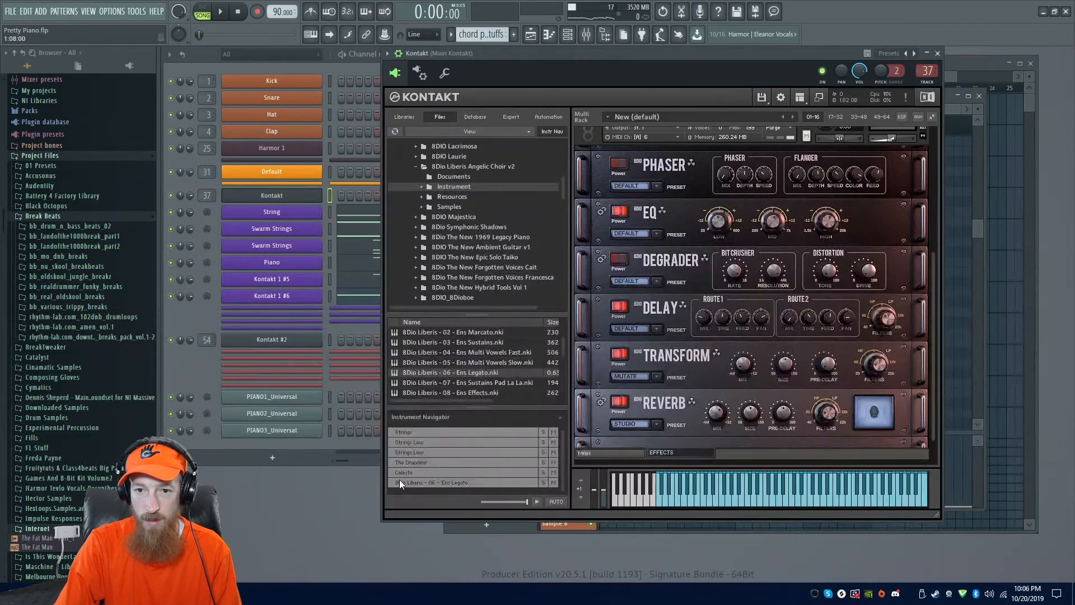
left_click(592, 136)
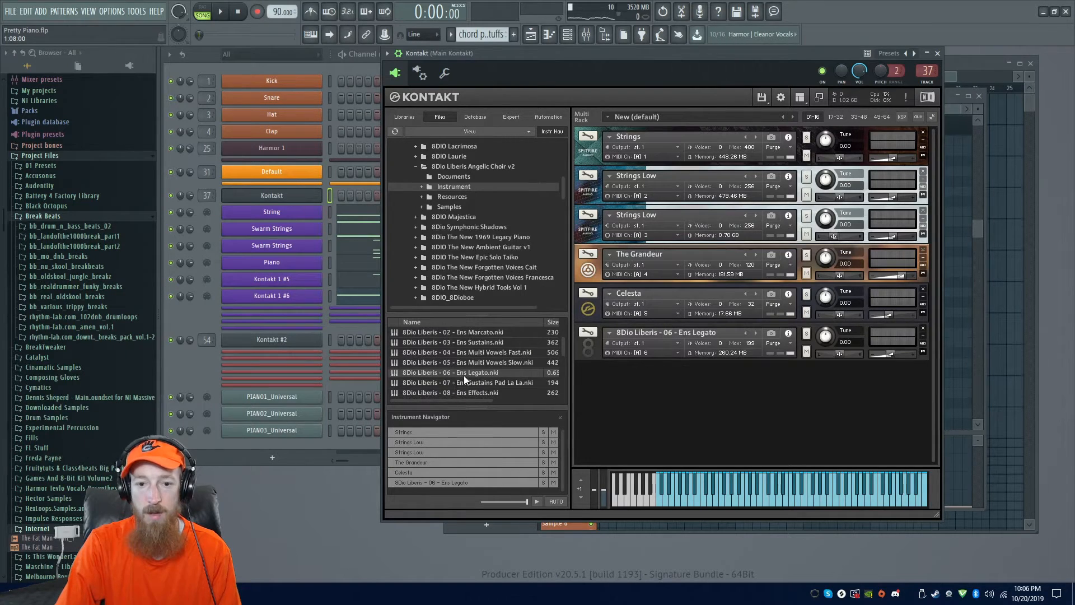
left_click_drag(464, 375, 664, 442)
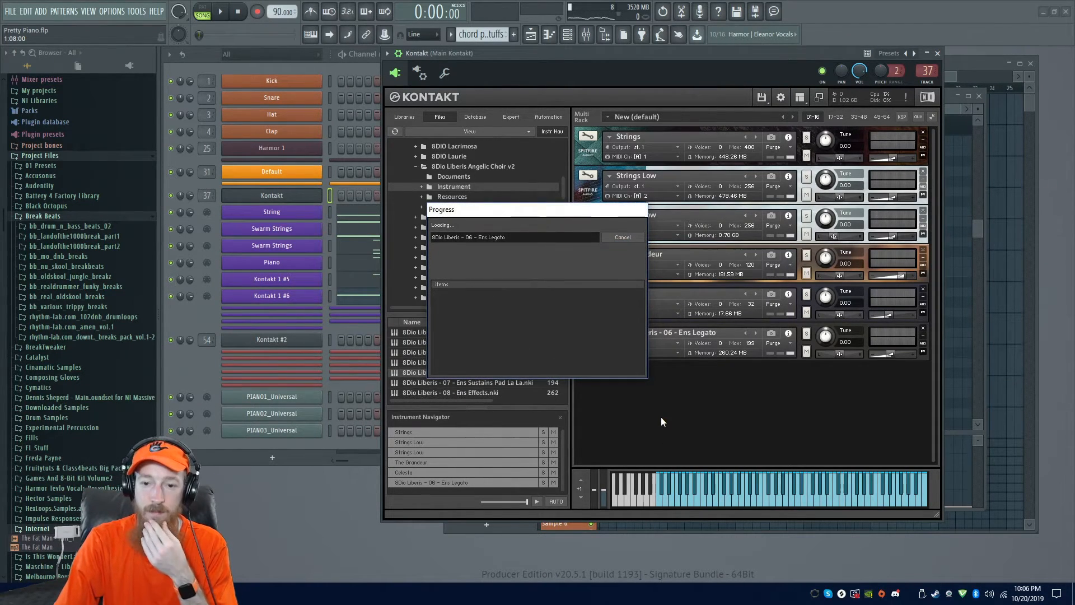
left_click(675, 419)
- Copy the notes of the Kontakt 1 #6 channel into the empty Kontakt 1 #7 channel
left_click(240, 322)
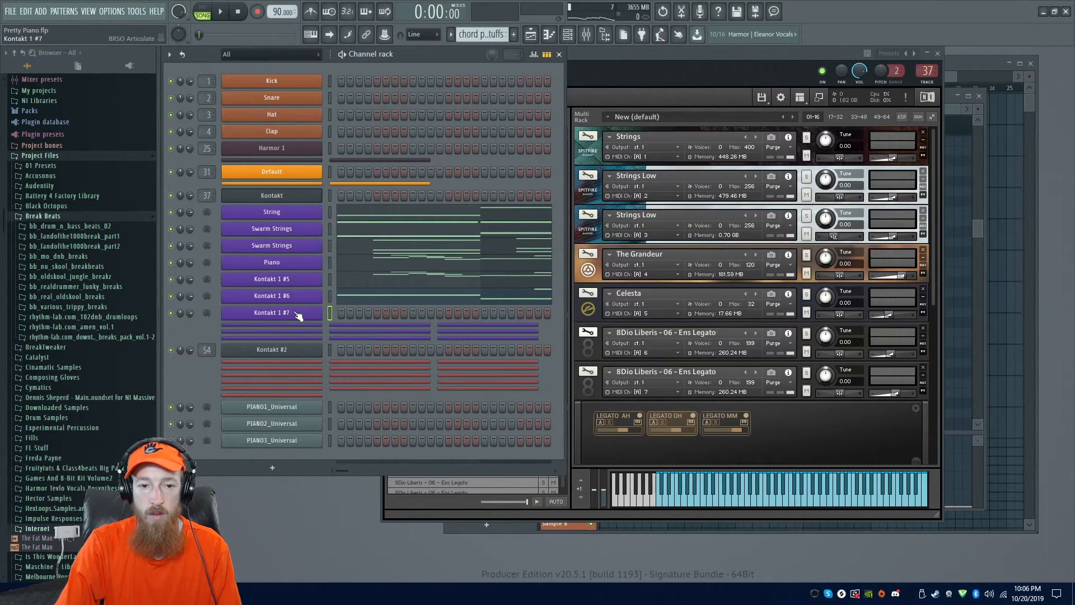
right_click(320, 313)
left_click(351, 315)
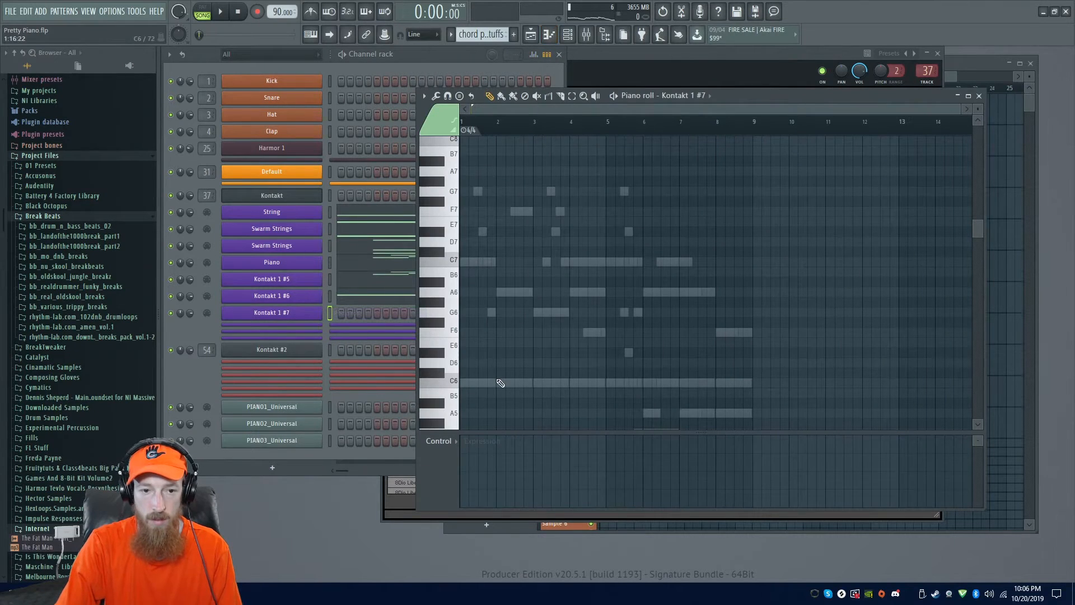
right_click(301, 296)
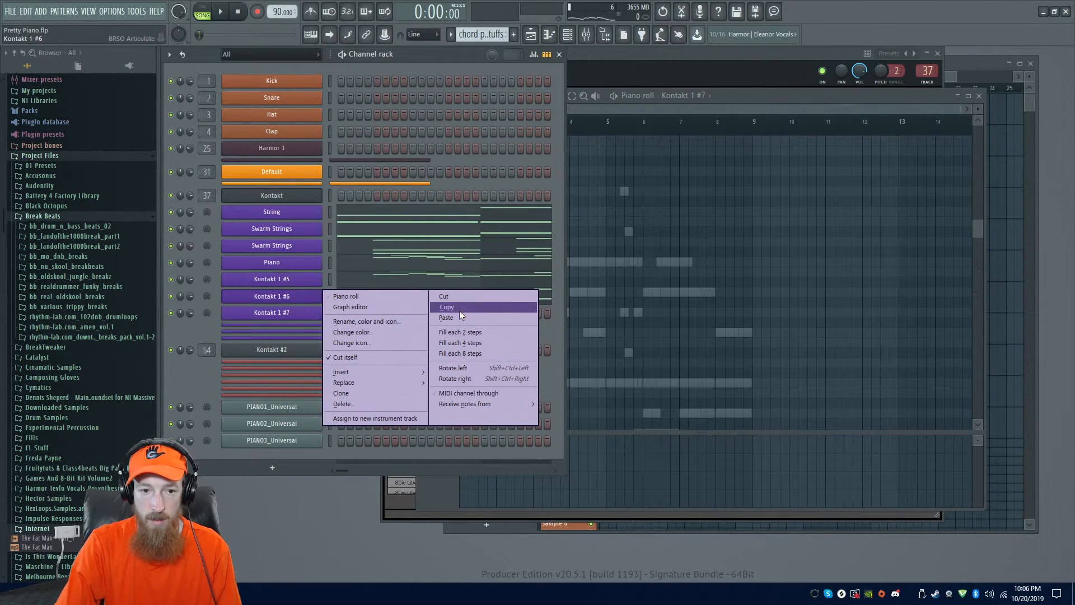
left_click(459, 308)
right_click(299, 313)
left_click(445, 333)
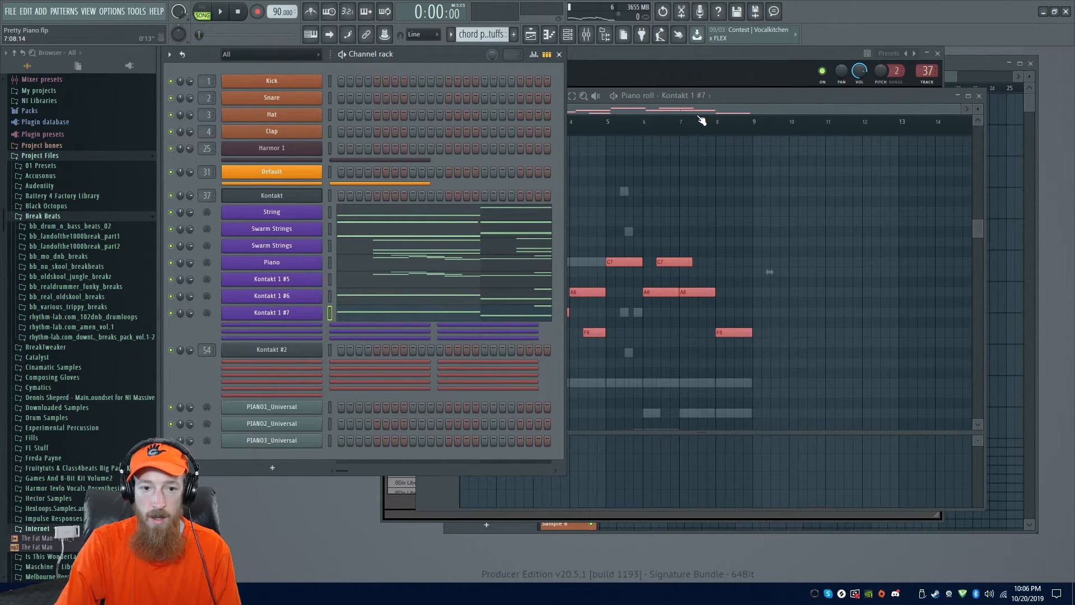
- Display Kontakt 1 #6's Dynamics events below its notes and select bars 1 to 8
left_click(363, 302)
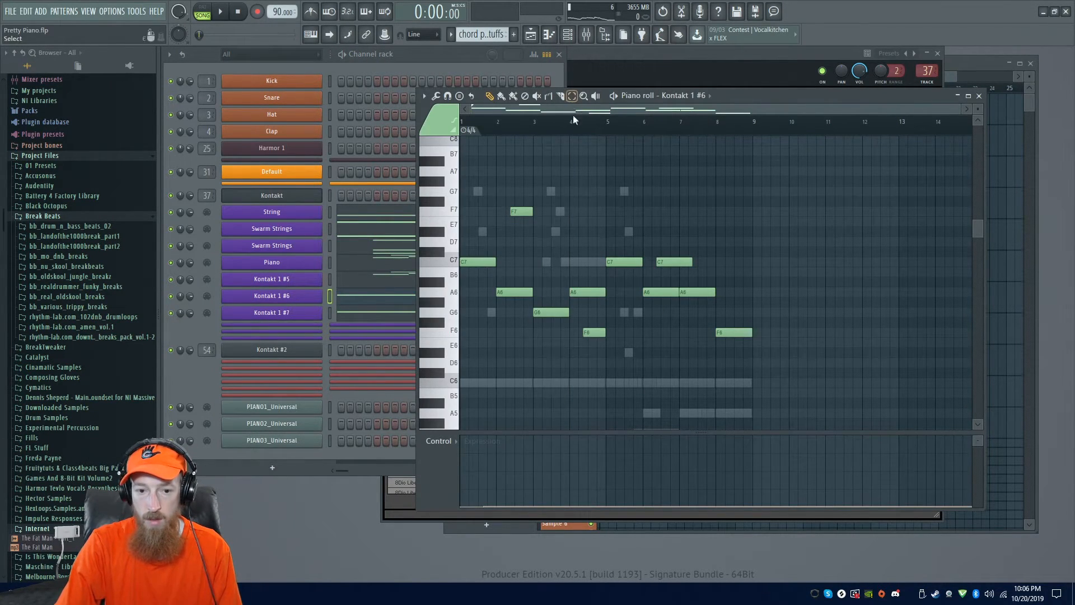
left_click(438, 441)
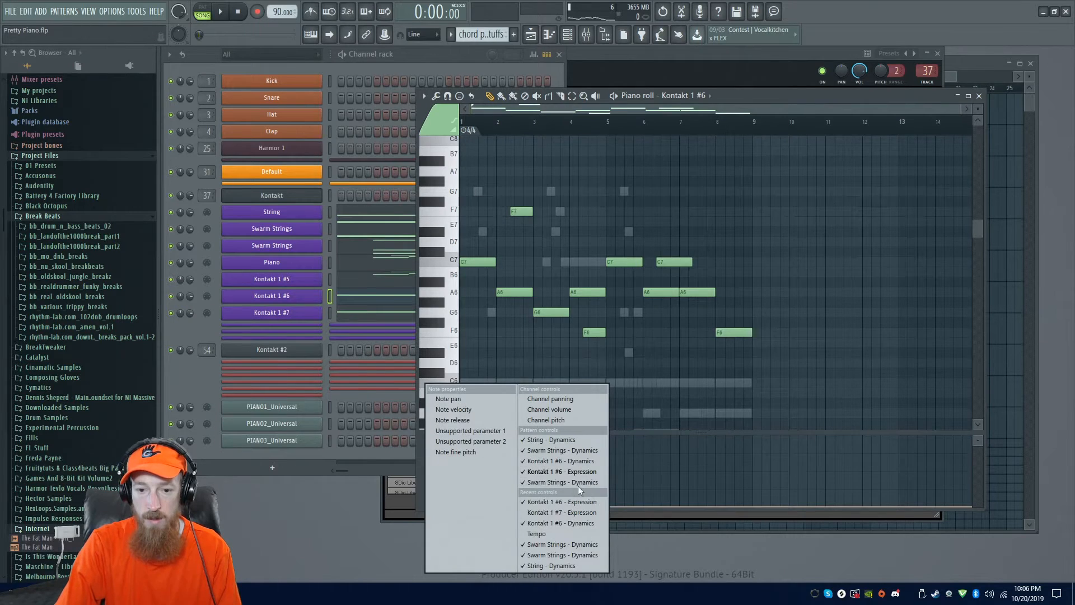
left_click(592, 470)
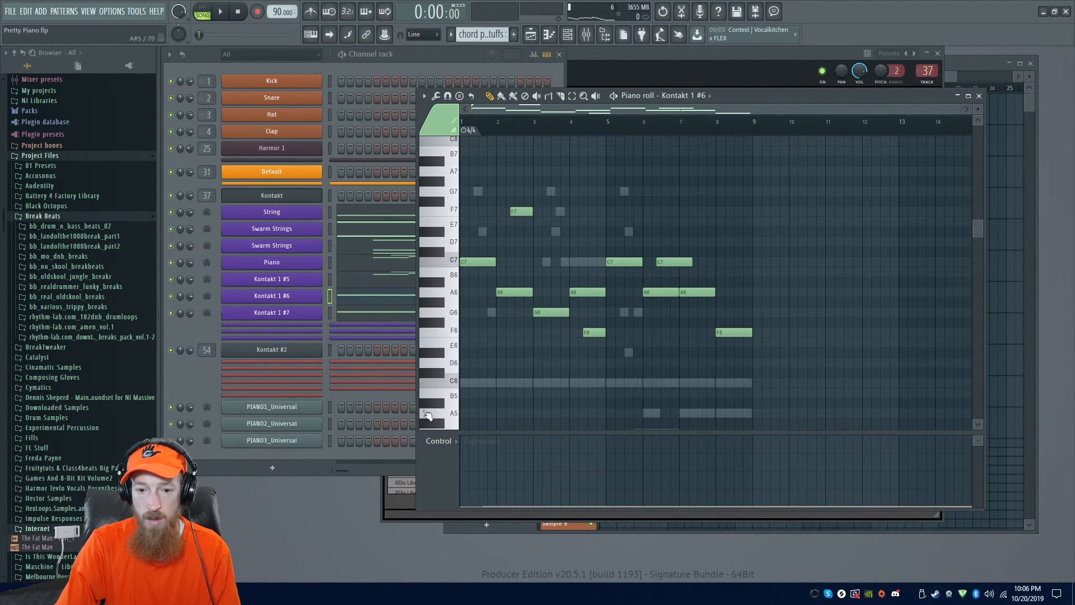
left_click(439, 442)
left_click(595, 463)
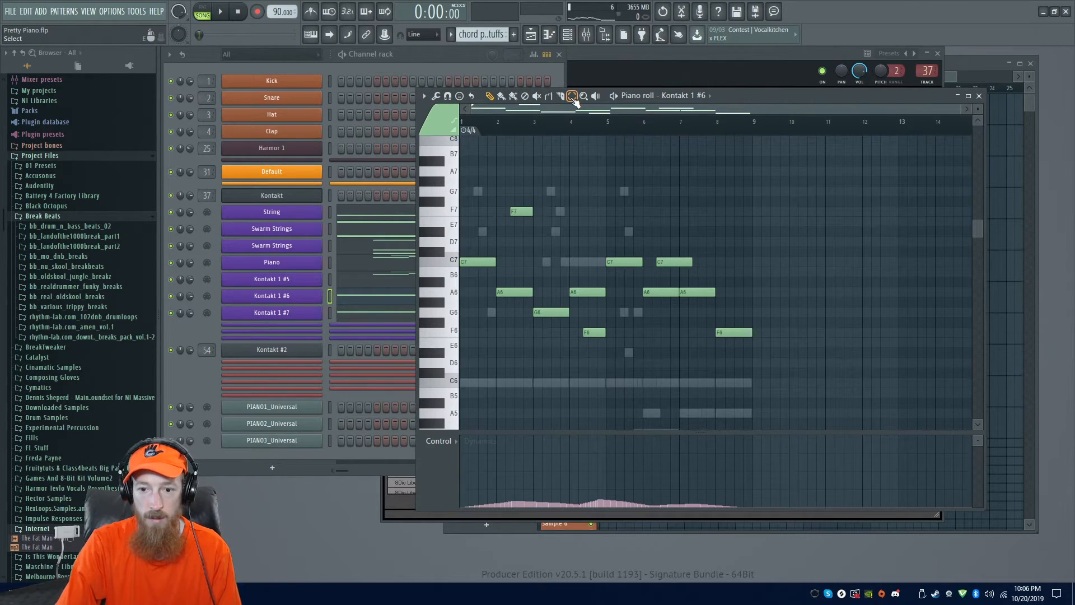
left_click_drag(731, 493, 577, 501)
left_click(747, 466)
left_click_drag(753, 461, 404, 488)
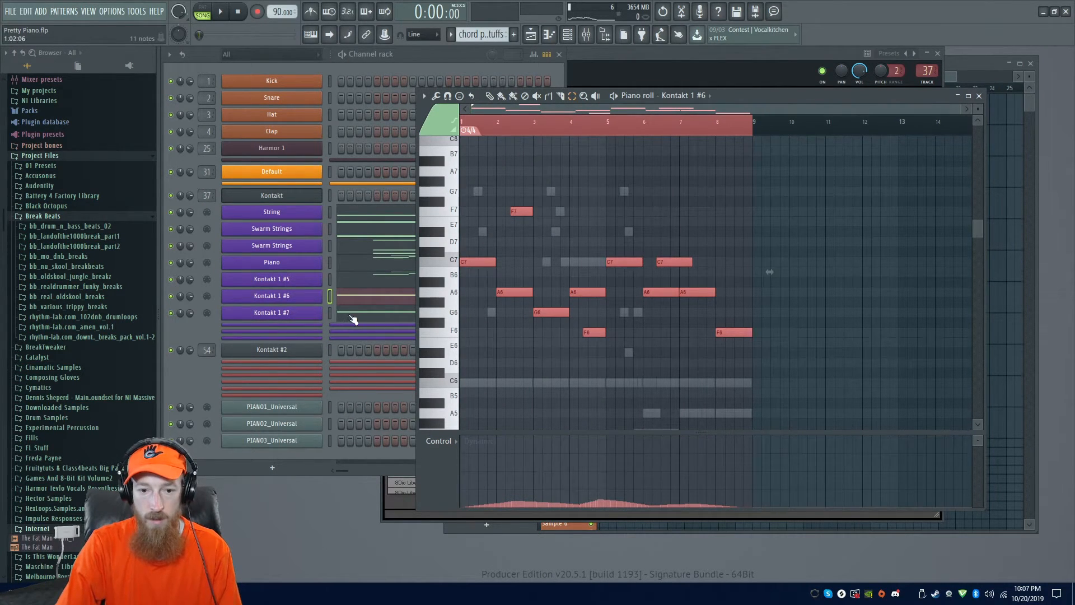
- Open the Kontakt 1 #7 channel settings
left_click(288, 314)
right_click(288, 313)
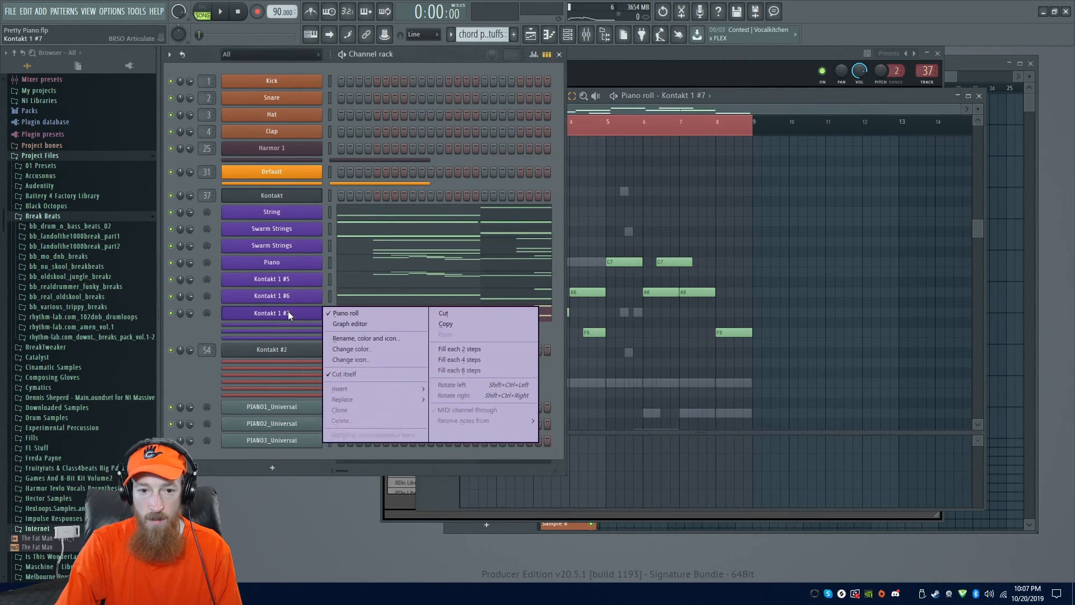
left_click(305, 316)
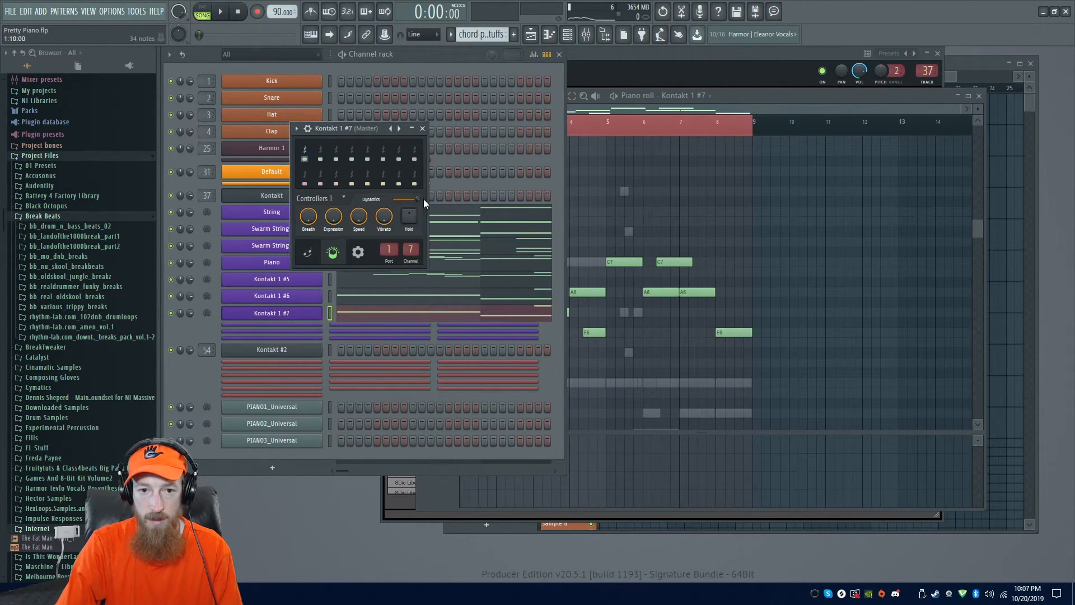
right_click(420, 200)
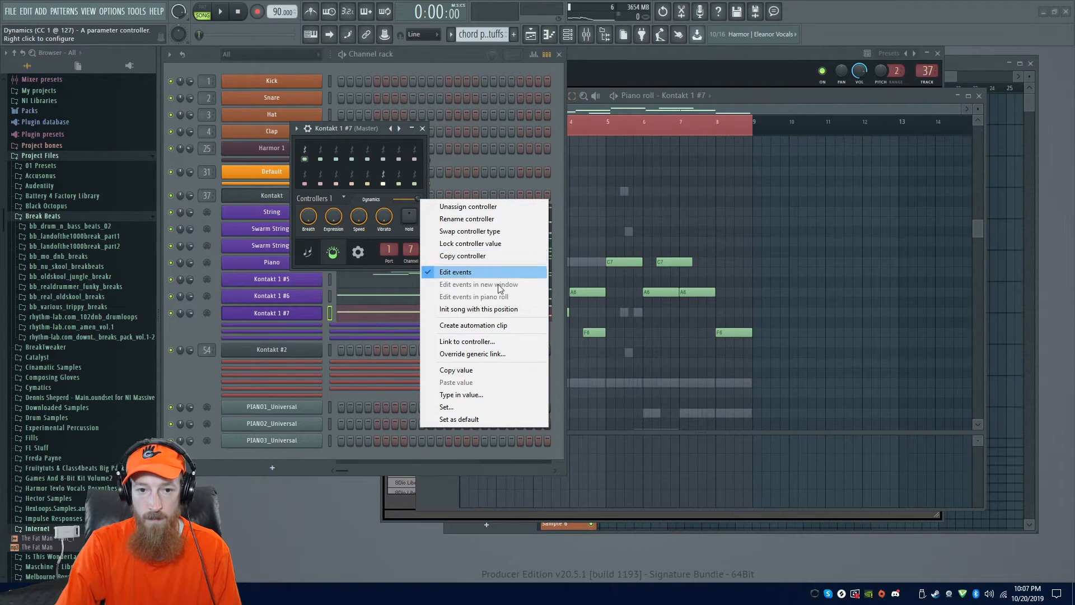
left_click(376, 200)
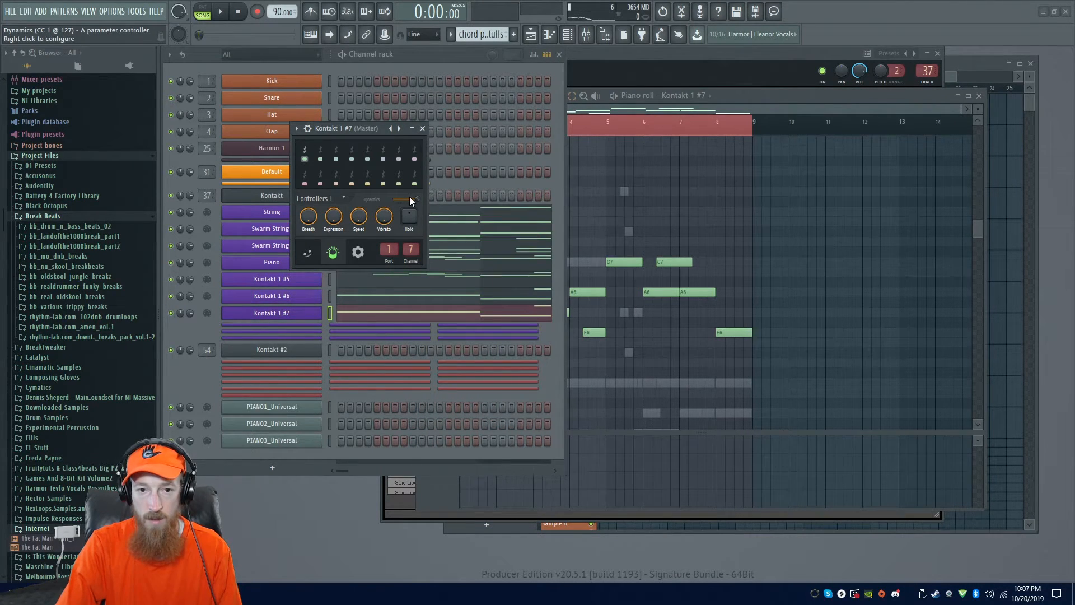
right_click(415, 201)
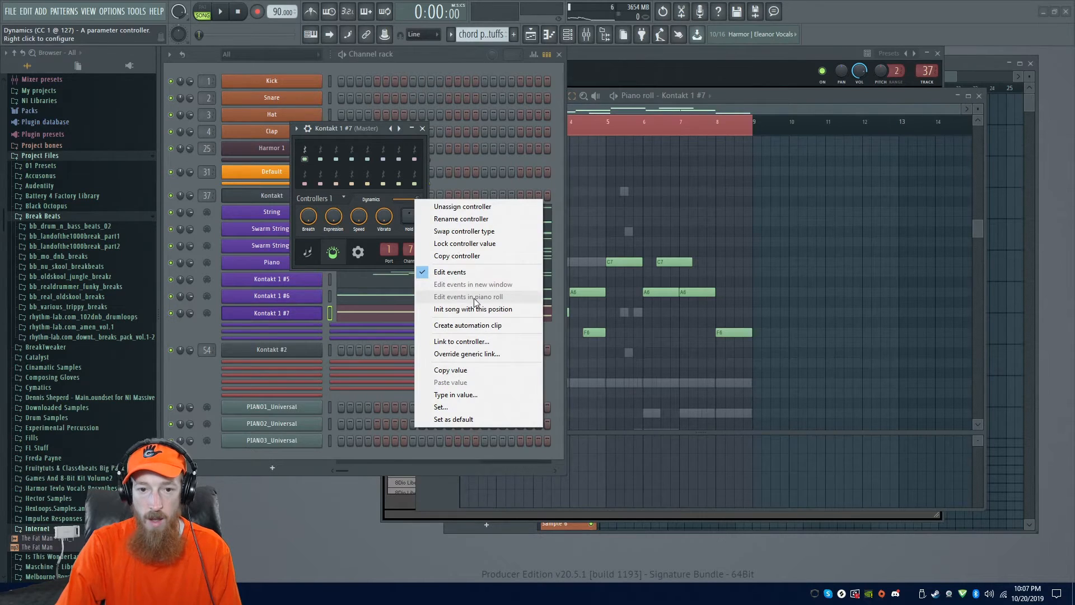
left_click(681, 107)
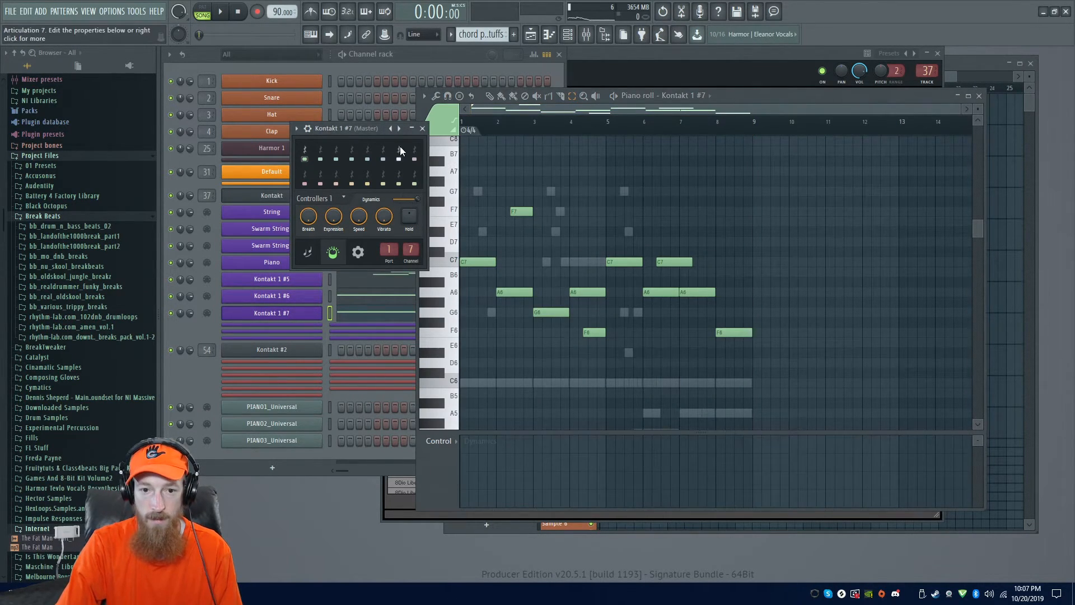
right_click(415, 200)
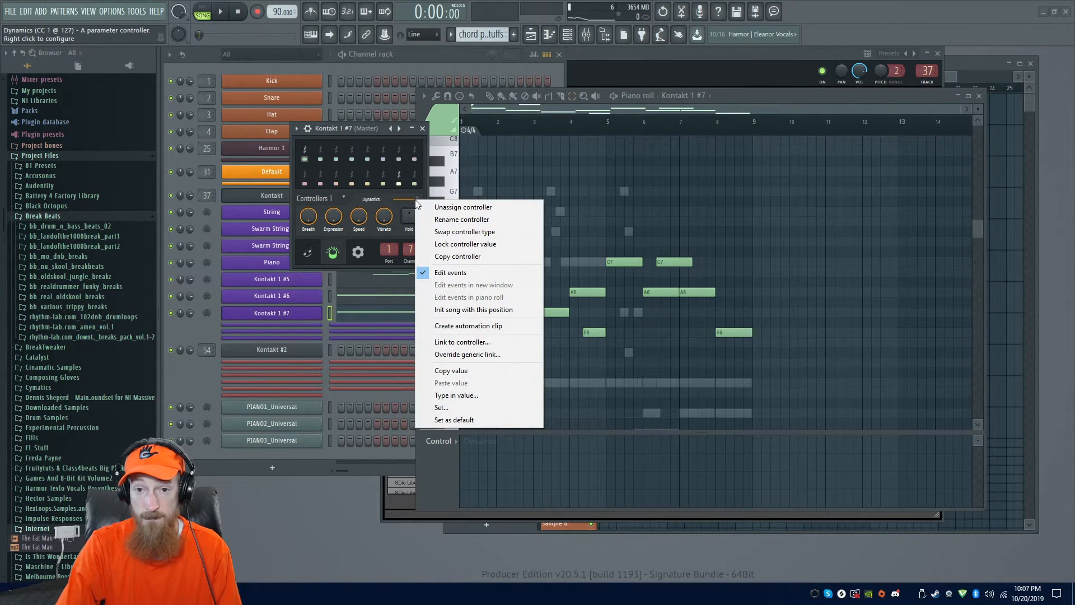
left_click(612, 111)
left_click_drag(559, 132, 461, 132)
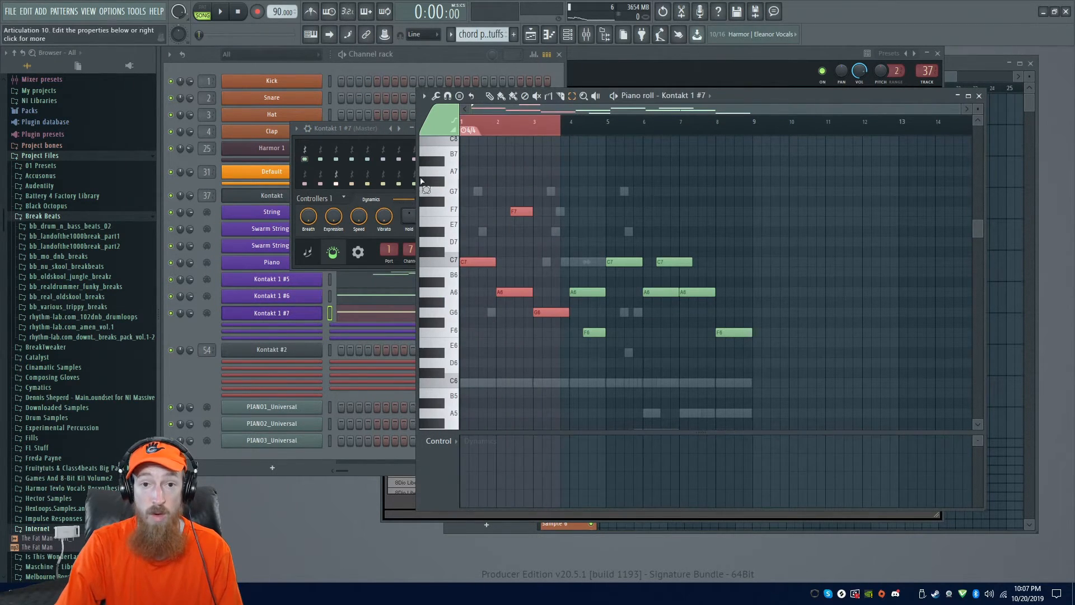
left_click(497, 127, "ctrl")
left_click(370, 129)
right_click(413, 200)
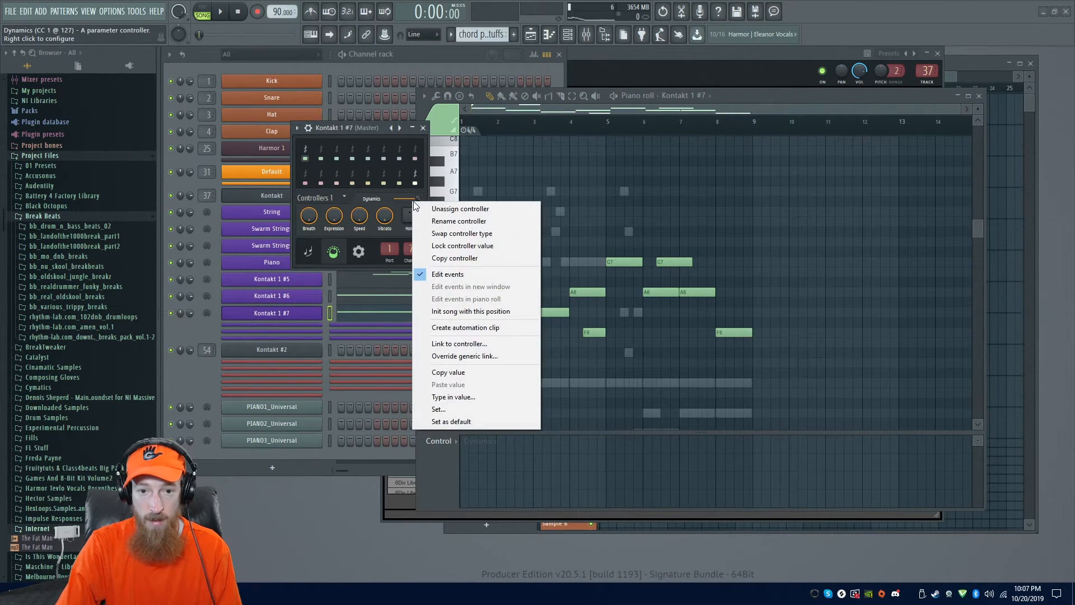
- Switch playback to pattern mode and display Kontakt 1 #7's Dynamics events below its notes
left_click(575, 130)
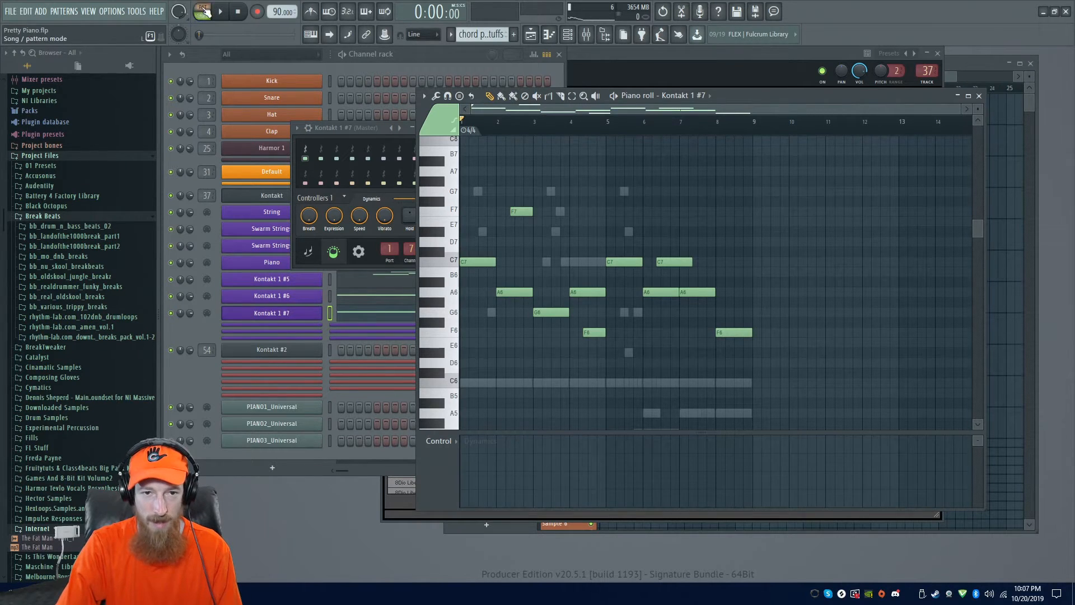
left_click(362, 126)
right_click(406, 197)
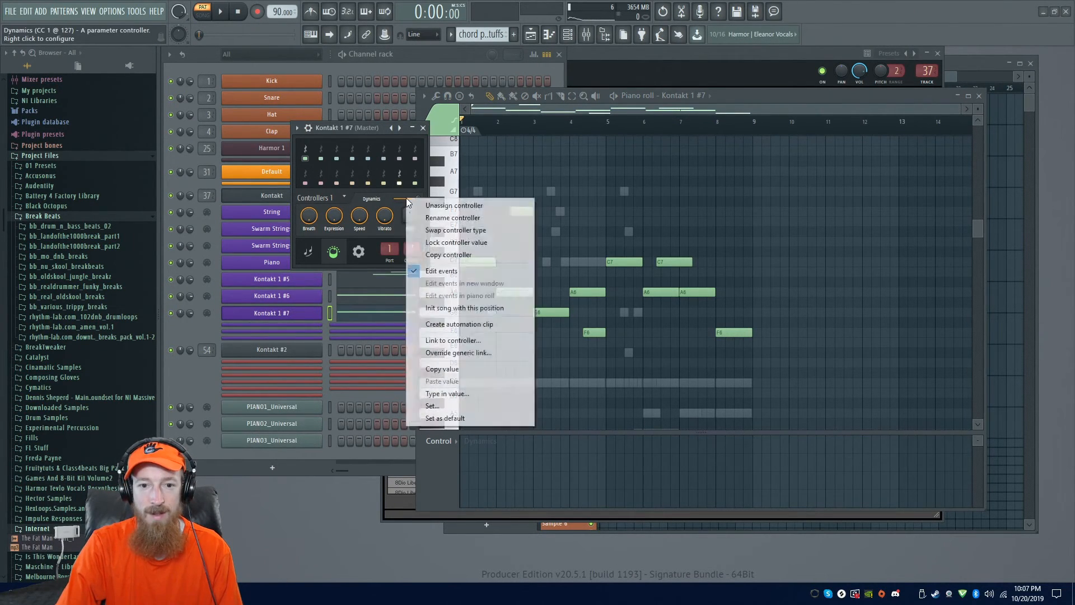
left_click(594, 112)
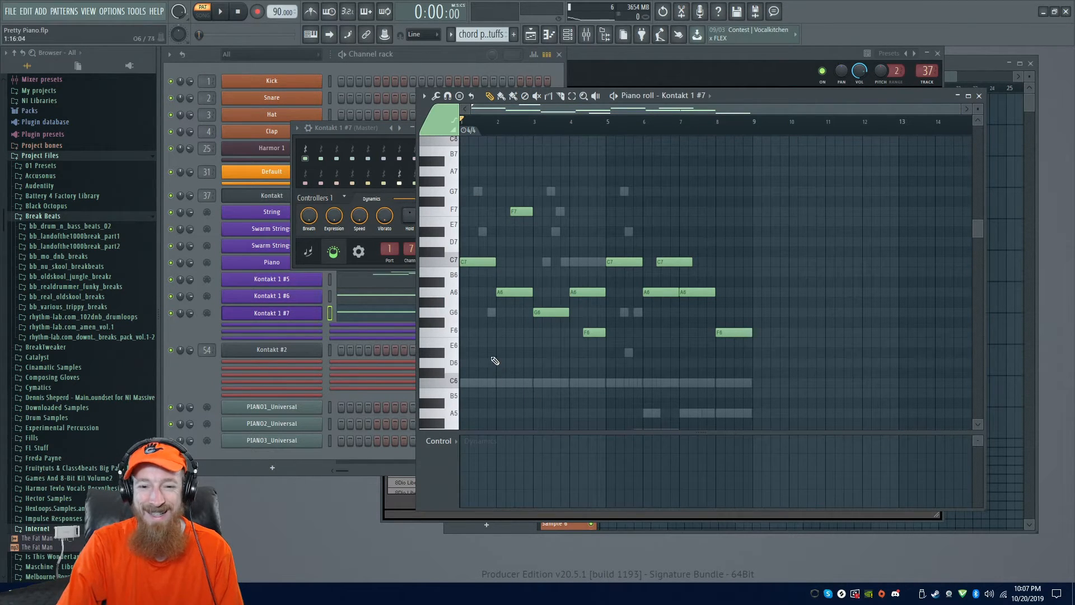
right_click(396, 196)
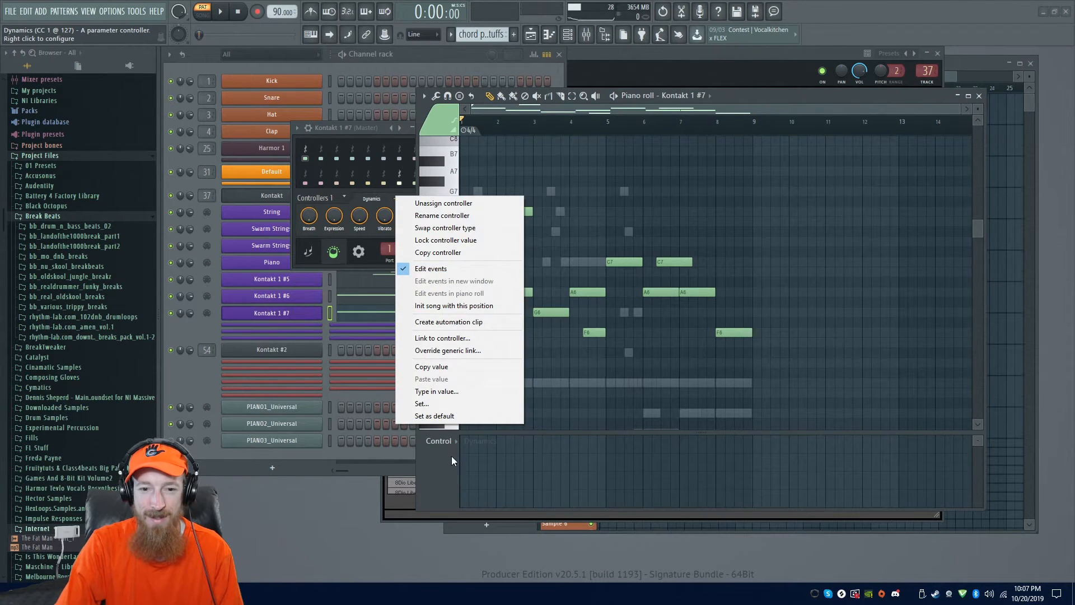
left_click(449, 446)
left_click(460, 398)
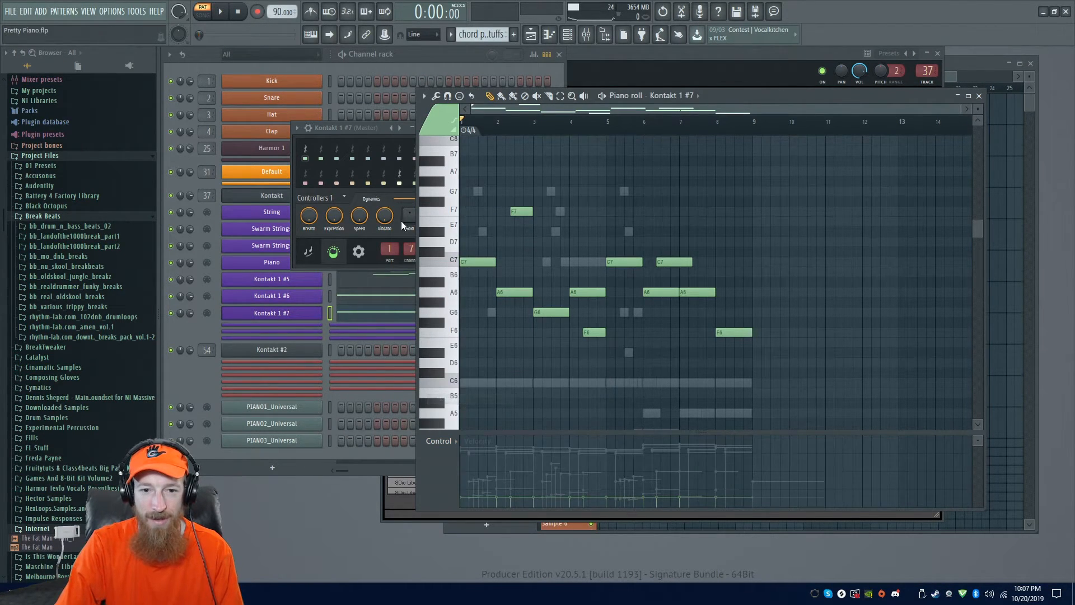
right_click(402, 201)
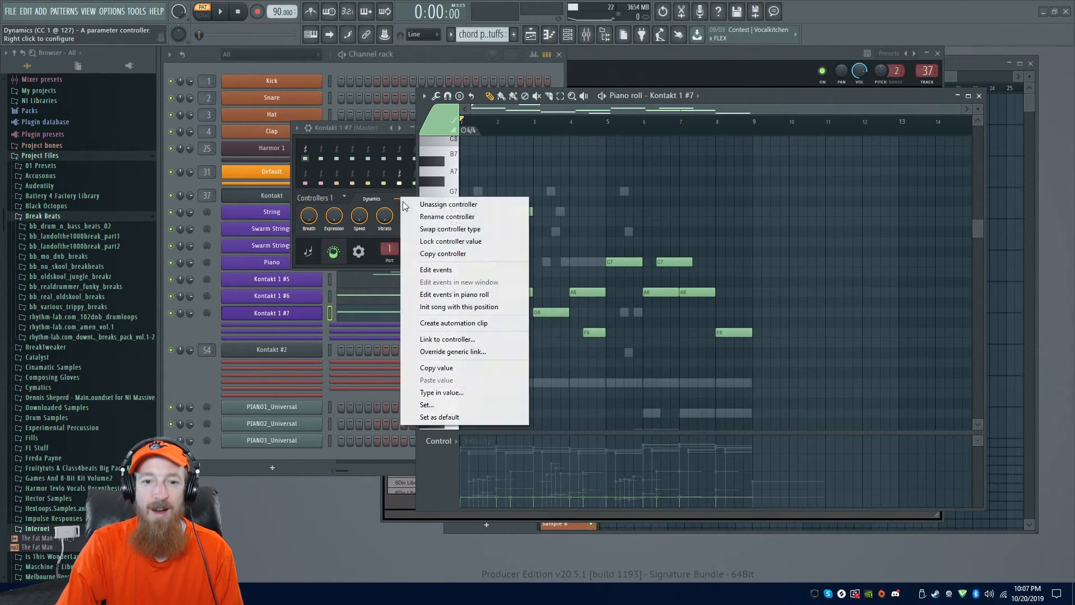
left_click(497, 294)
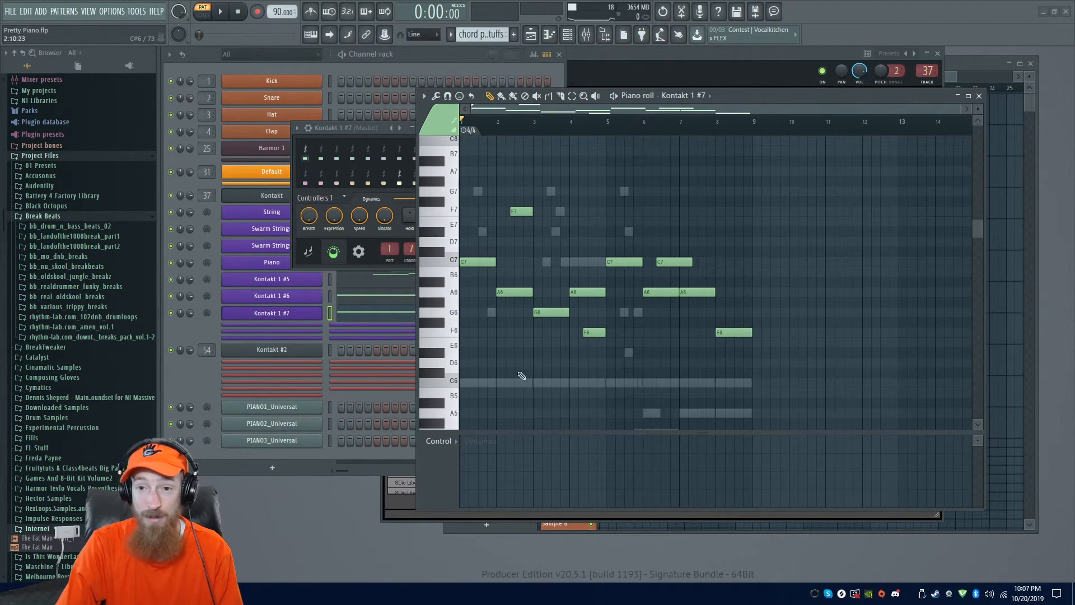
- Draw a low Dynamics curve for Kontakt 1 #7 across bars 1 to 8, swelling late in bars 1 and 3 and fading towards the end
left_click_drag(770, 94, 780, 87)
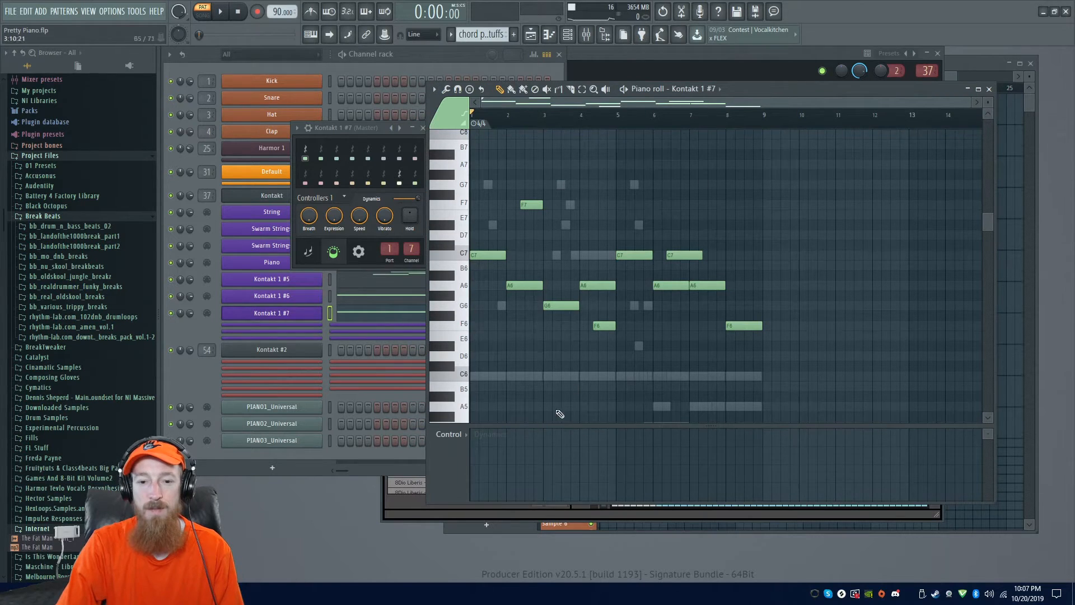
key("ctrl+a")
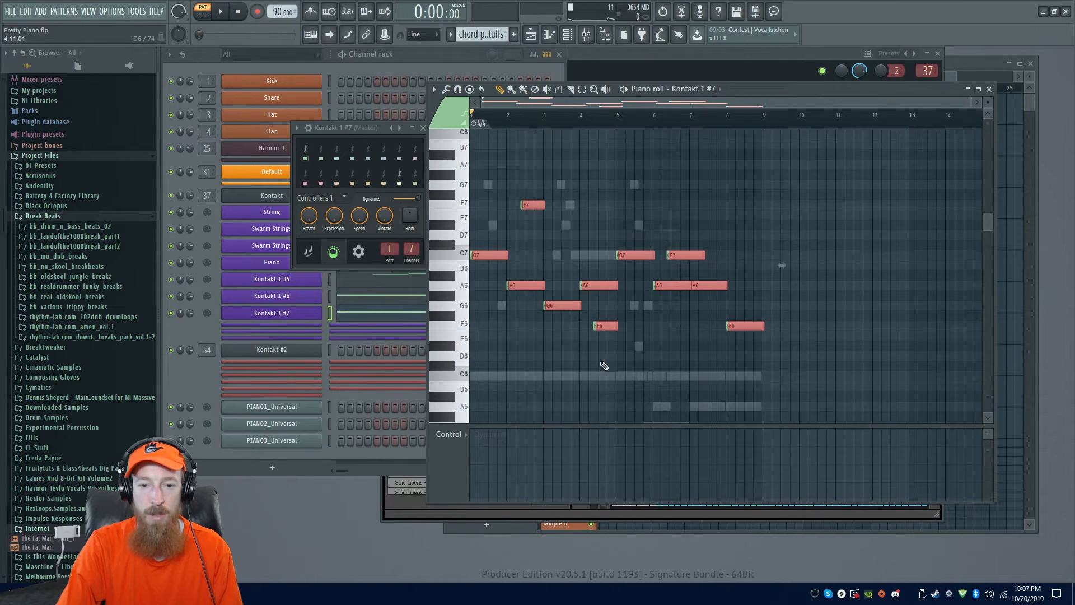
key("ctrl+z")
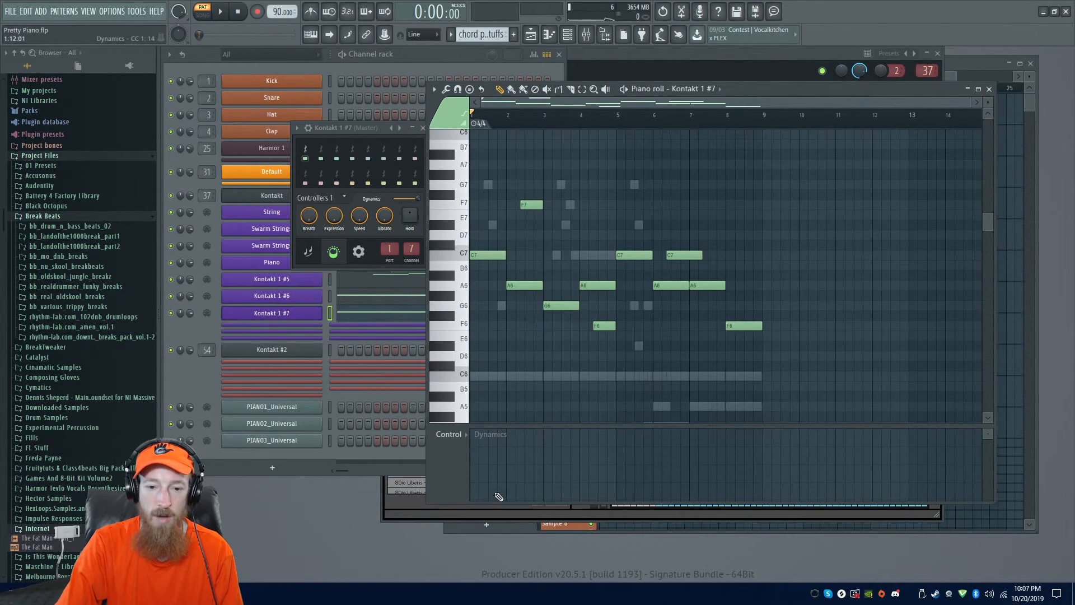
left_click_drag(498, 496, 475, 506)
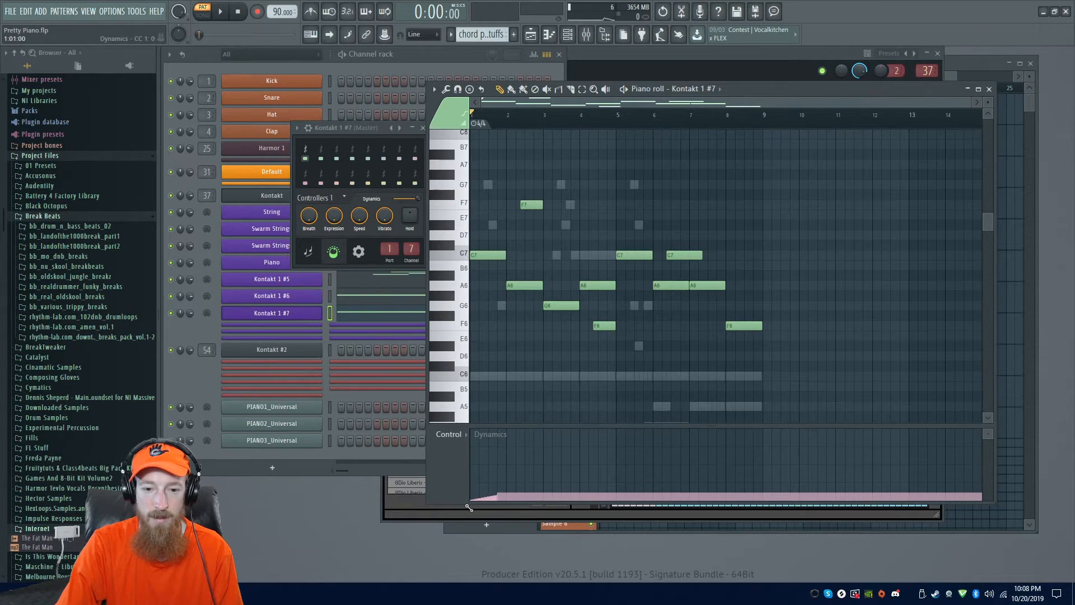
left_click_drag(501, 497, 746, 503)
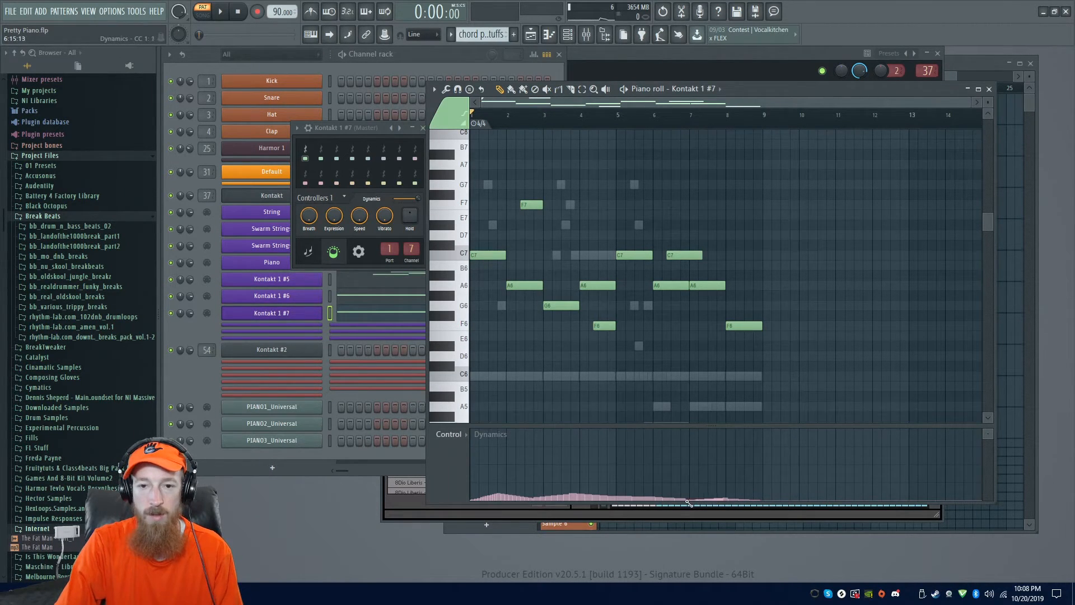
scroll(555, 294, "up", 3)
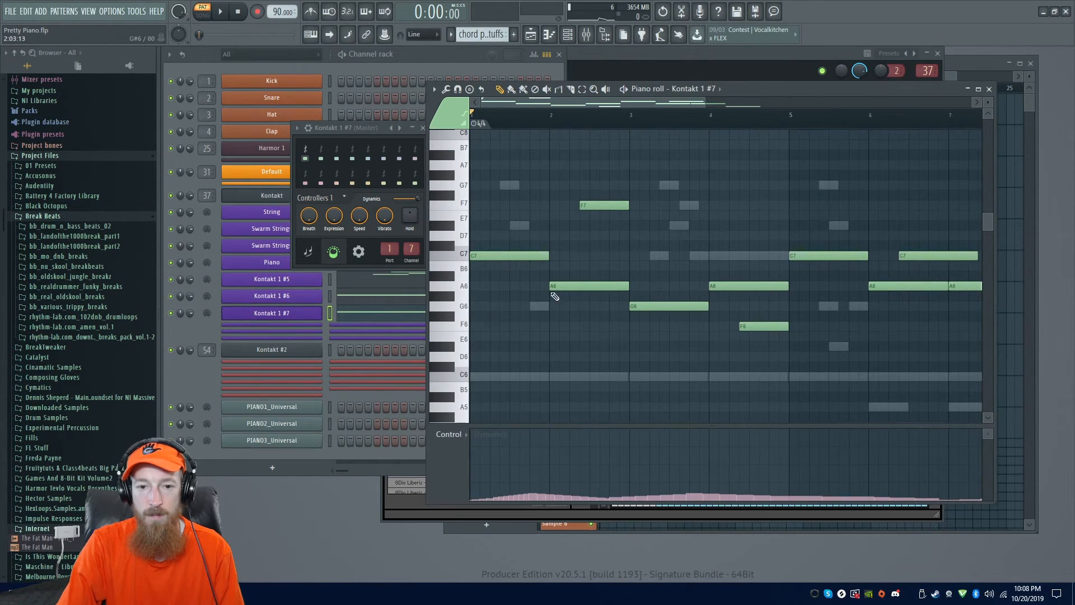
- Raise the first three Kontakt 1 #7 notes, in bars 1 and 2, to D#7, C7 and A7, and play the pattern to check them
key("space")
key("space")
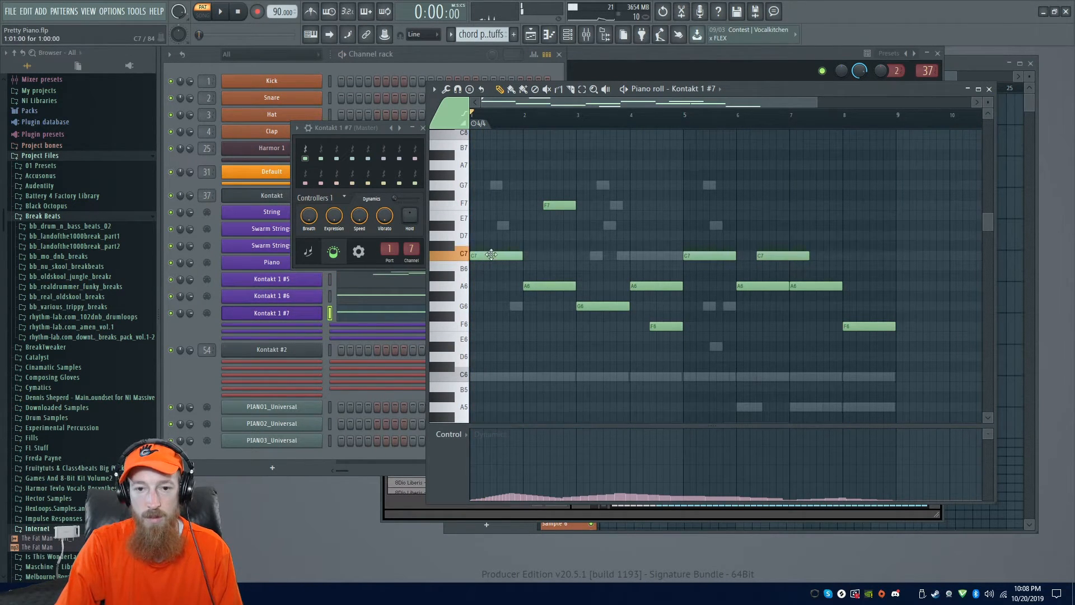
left_click_drag(497, 256, 499, 226)
left_click_drag(537, 286, 529, 256)
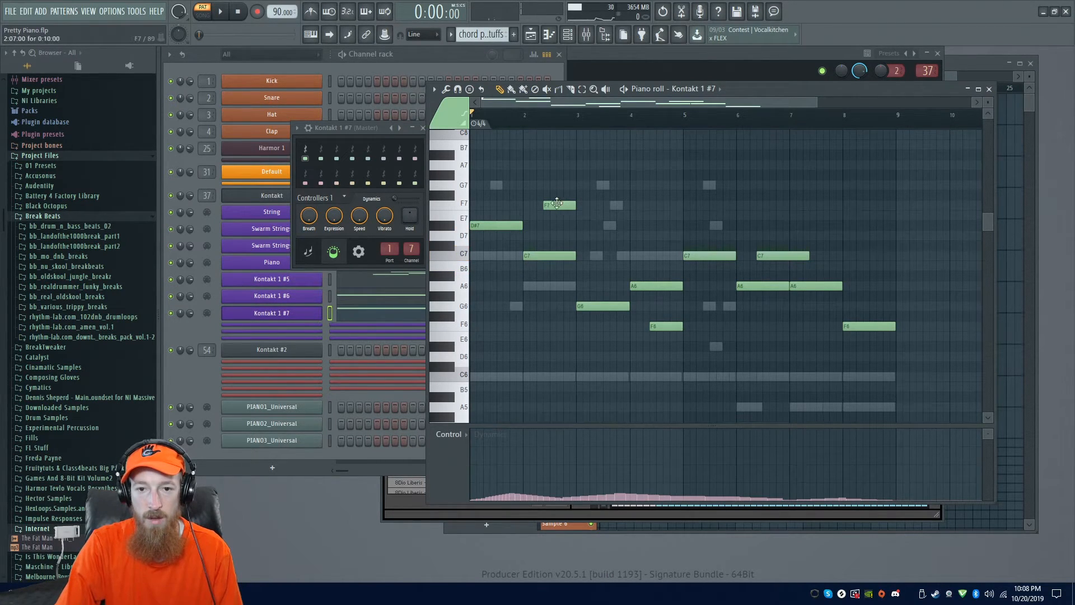
left_click_drag(560, 203, 560, 171)
key("space")
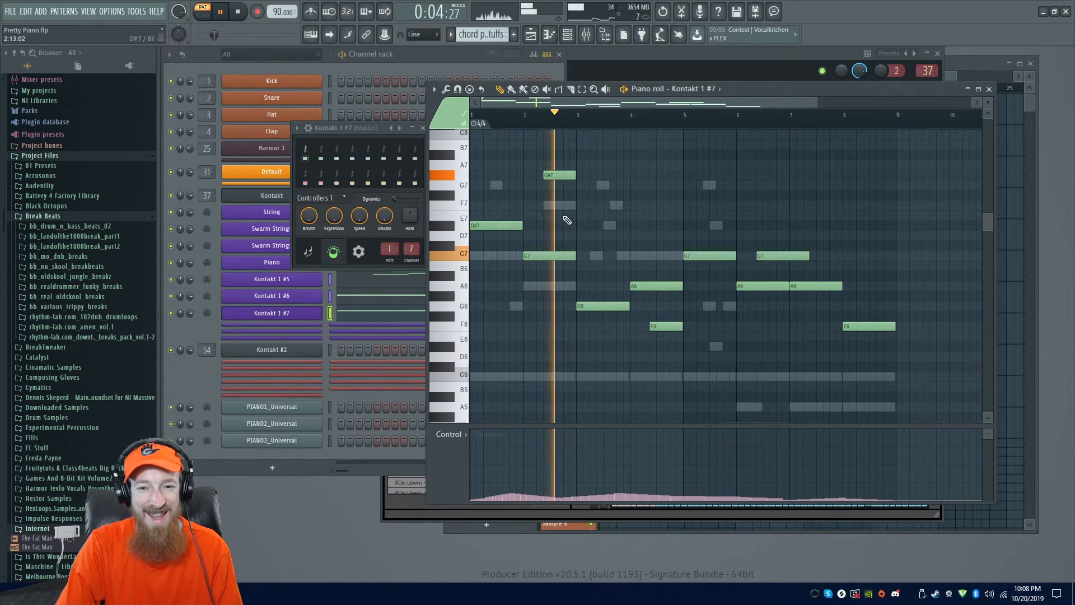
key("space")
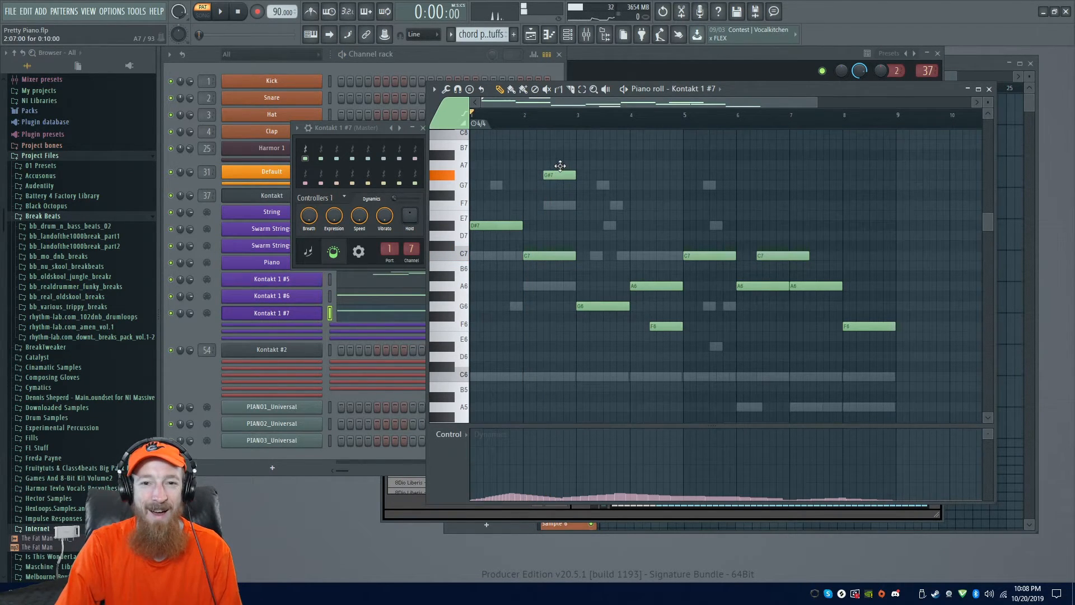
left_click_drag(560, 166, 560, 164)
key("space")
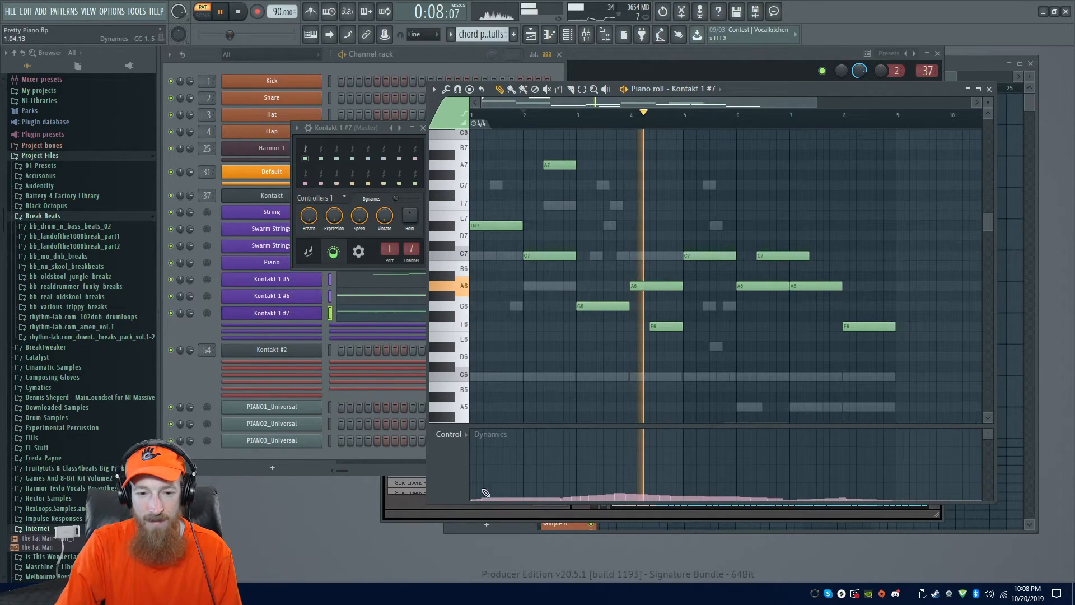
- Set the volume of the second 8Dio Liberis - 06 - Ens Legato instance in Kontakt to about -10.4 while playing the pattern
left_click(408, 511)
key("space")
left_click_drag(891, 395, 881, 401)
key("space")
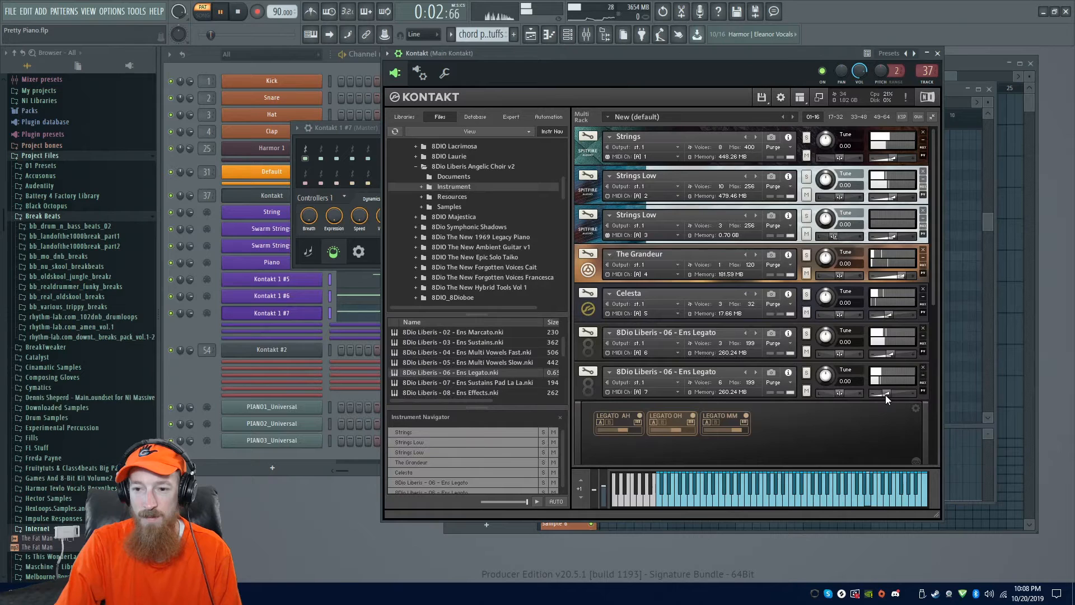
left_click_drag(886, 395, 890, 395)
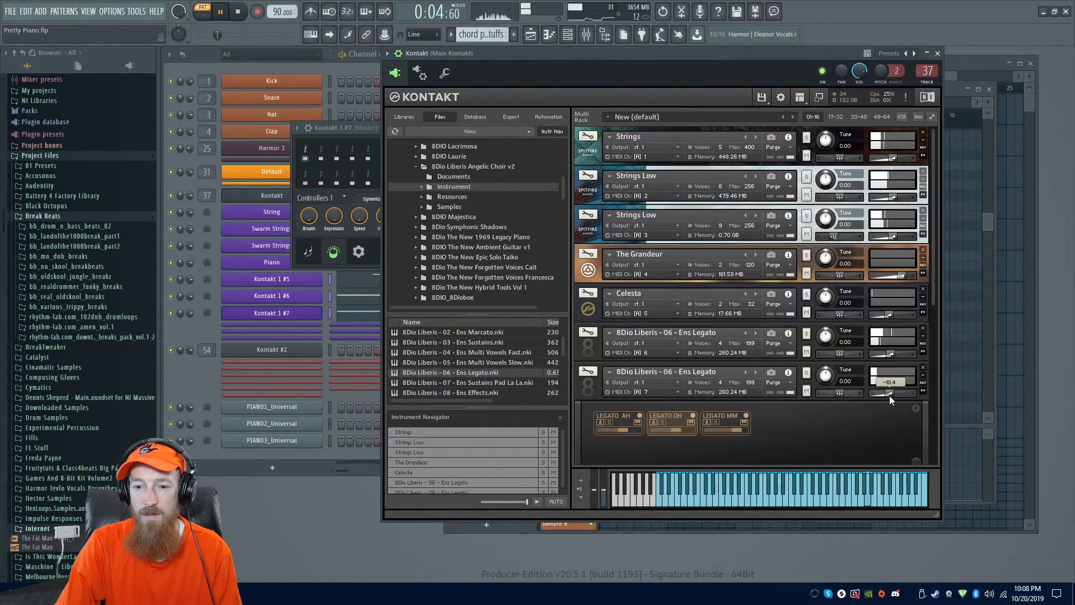
key("space")
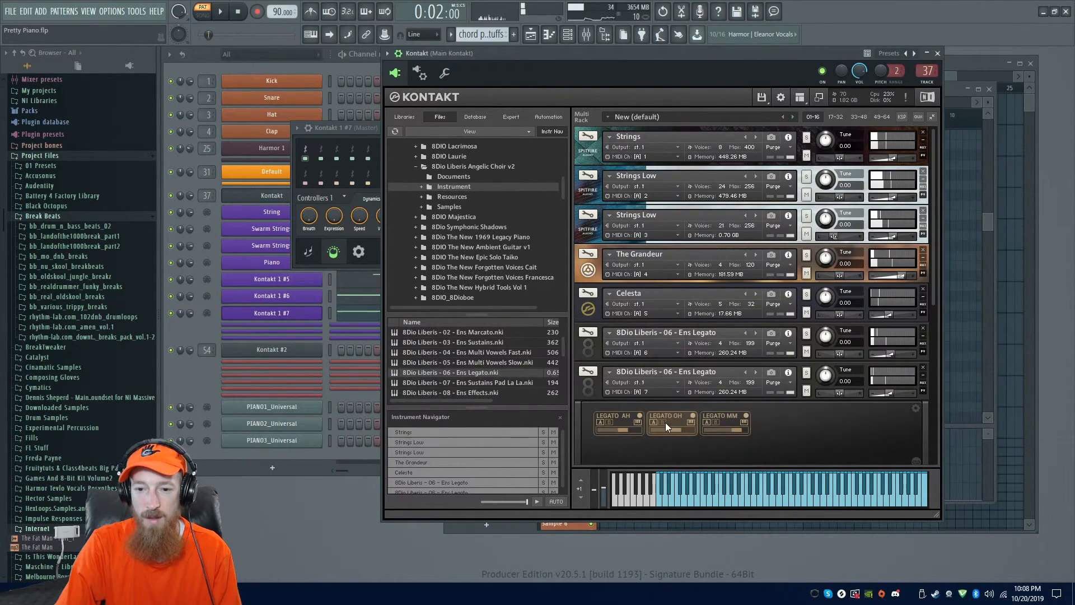
key("space")
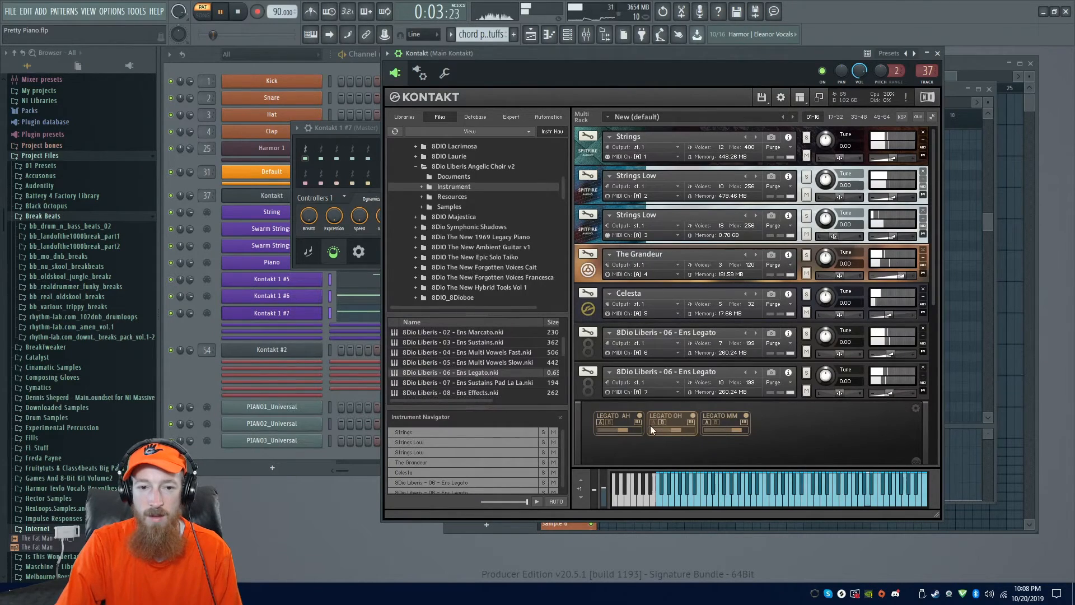
- Raise the bar 3 note of Kontakt 1 #7 to C7 in the piano roll and listen to it
key("F7")
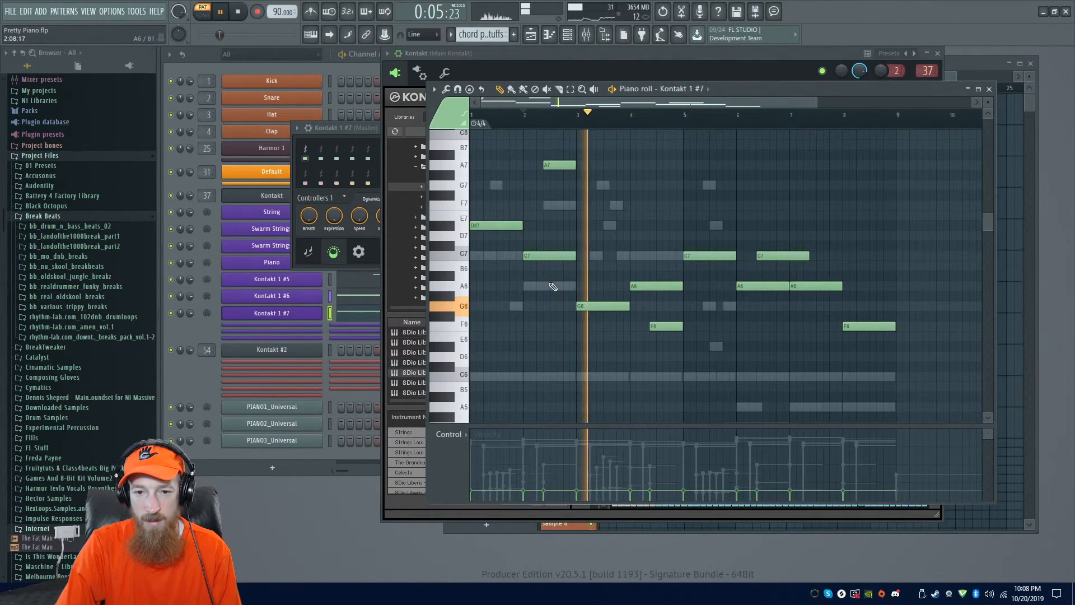
key("space")
left_click_drag(589, 306, 588, 276)
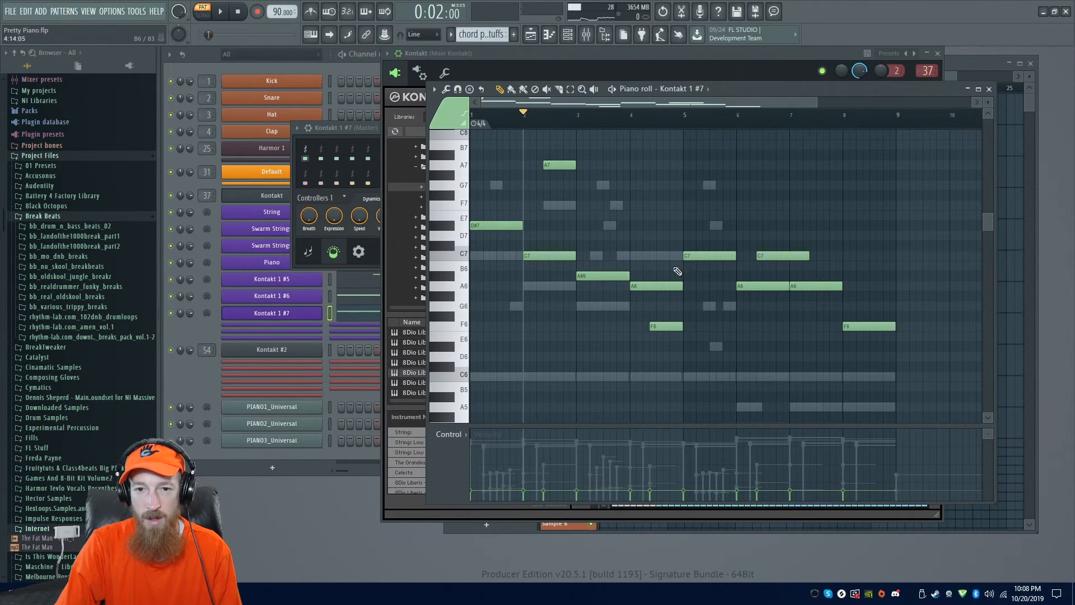
left_click(582, 125)
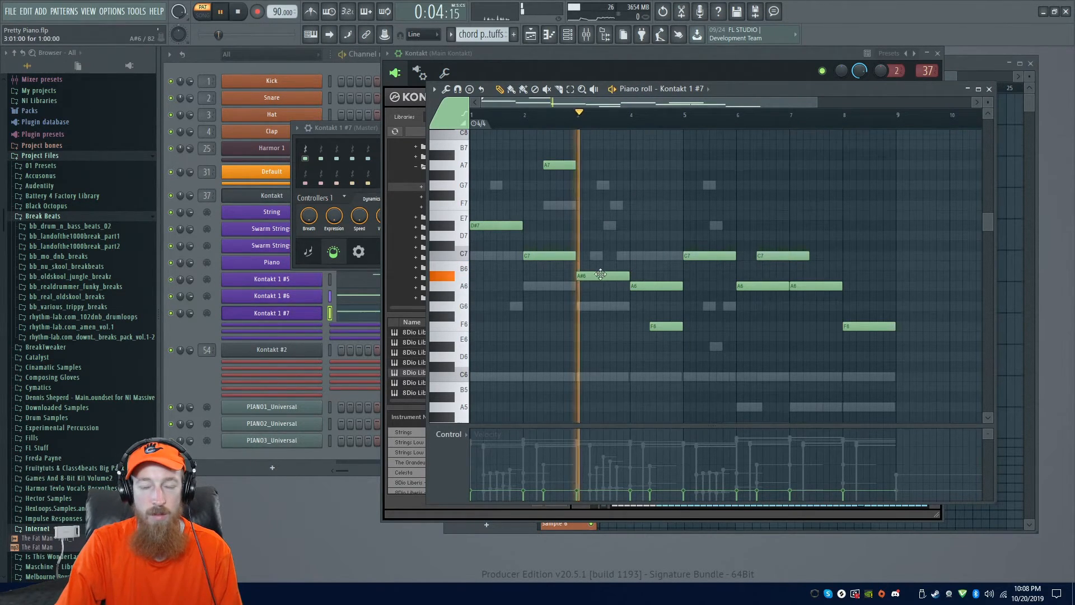
left_click_drag(588, 276, 585, 254)
key("space")
- Raise the two bar 4 notes to D#7 and A6 and the long bar 5 note to D#7, playing the pattern to check them
left_click_drag(647, 221, 555, 223)
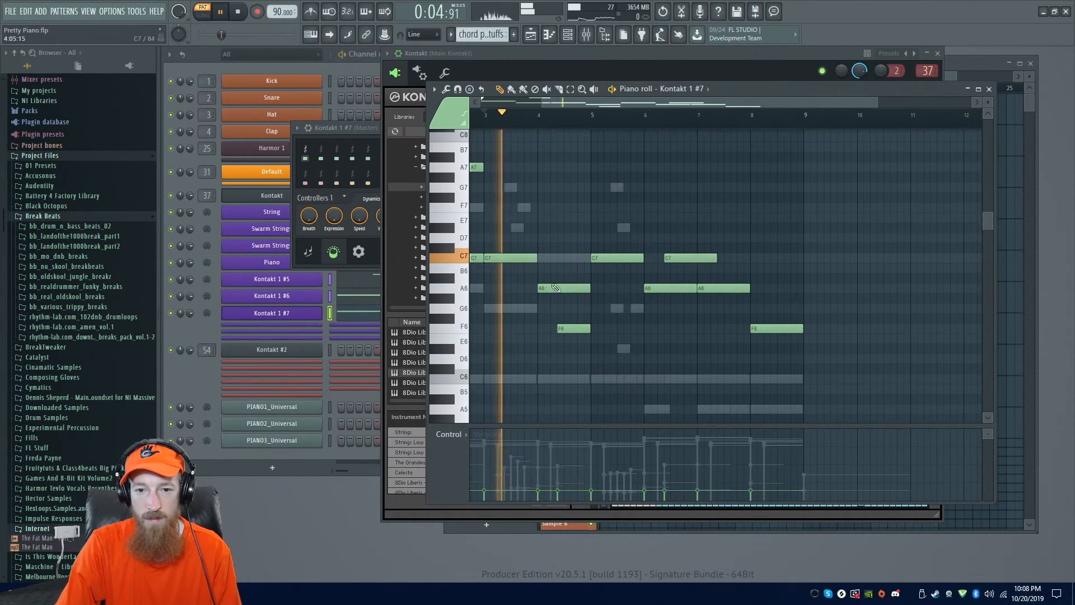
left_click_drag(547, 287, 548, 225)
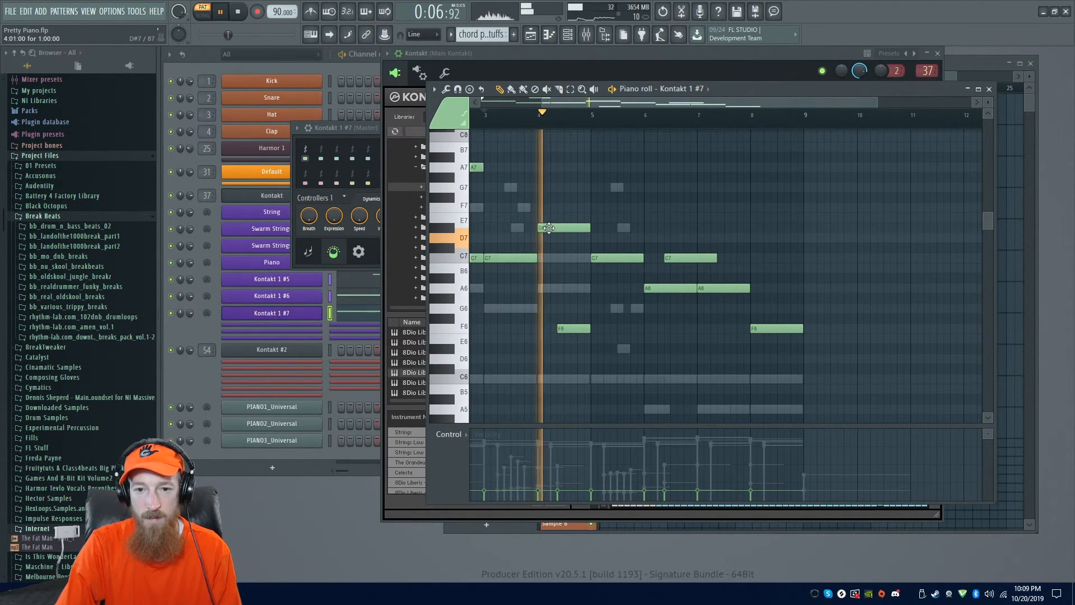
key("space")
key("space")
left_click_drag(574, 328, 575, 288)
left_click_drag(632, 250, 569, 245)
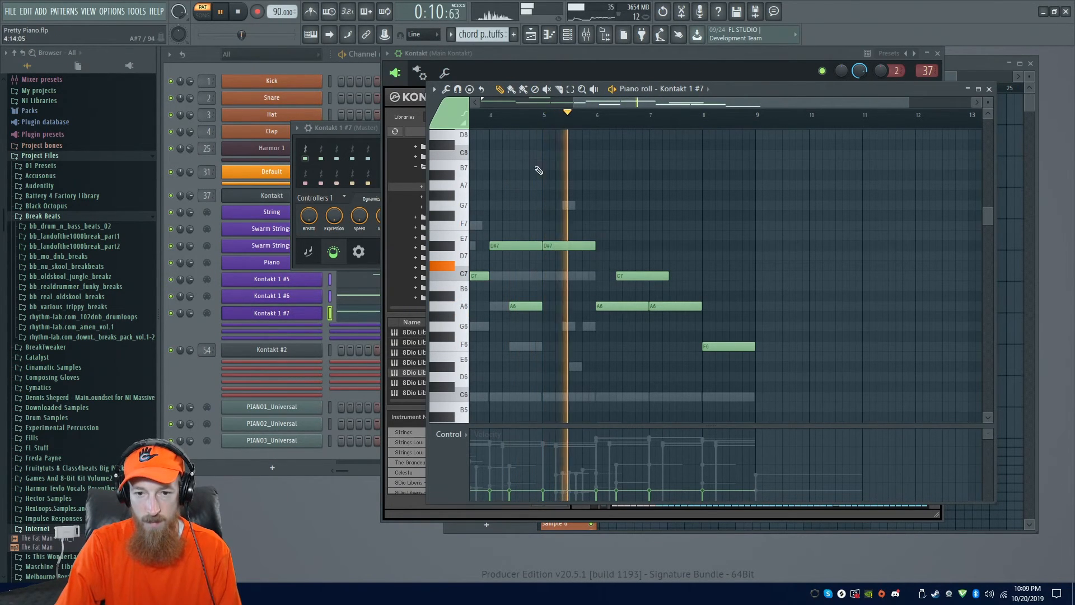
- Raise the note starting bar 6 of Kontakt 1 #7 to F7, try the overlapping note at G7 and delete it
left_click_drag(611, 306, 585, 268)
key("space")
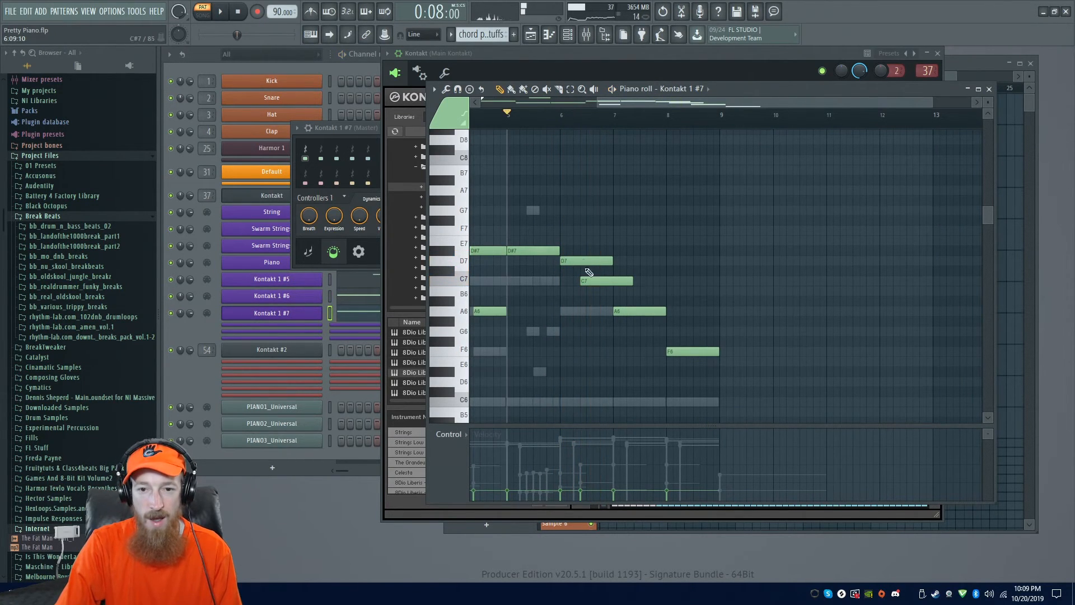
left_click_drag(583, 261, 582, 231)
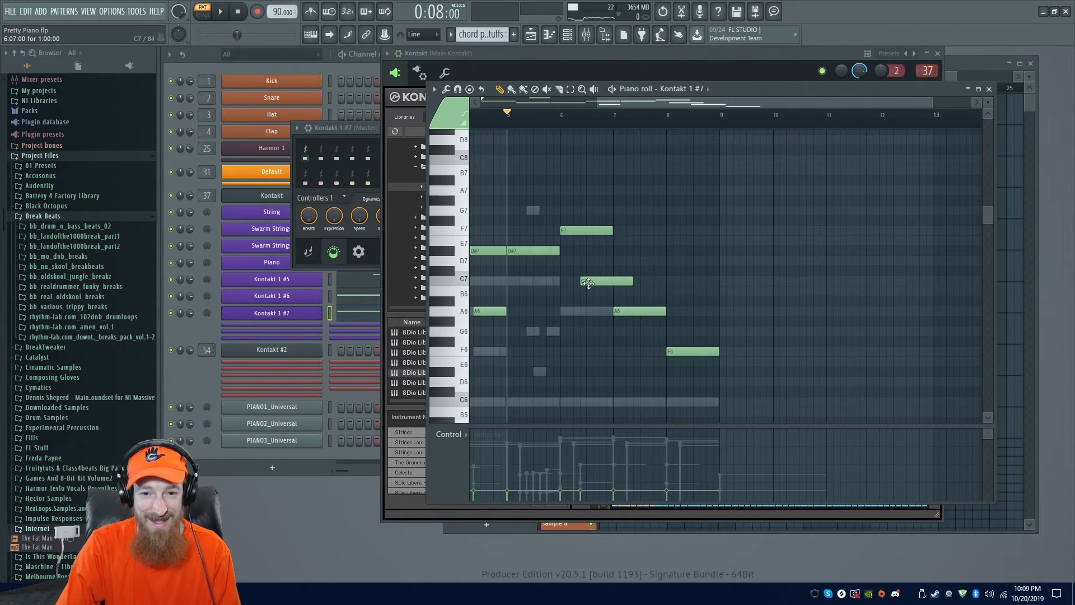
left_click_drag(589, 281, 602, 209)
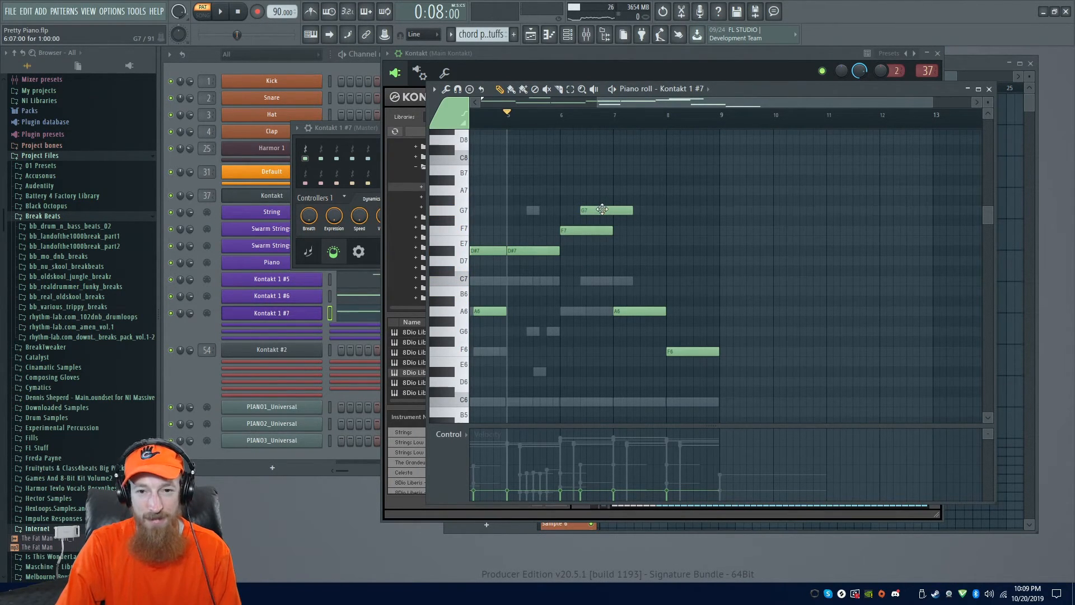
right_click(602, 209)
key("space")
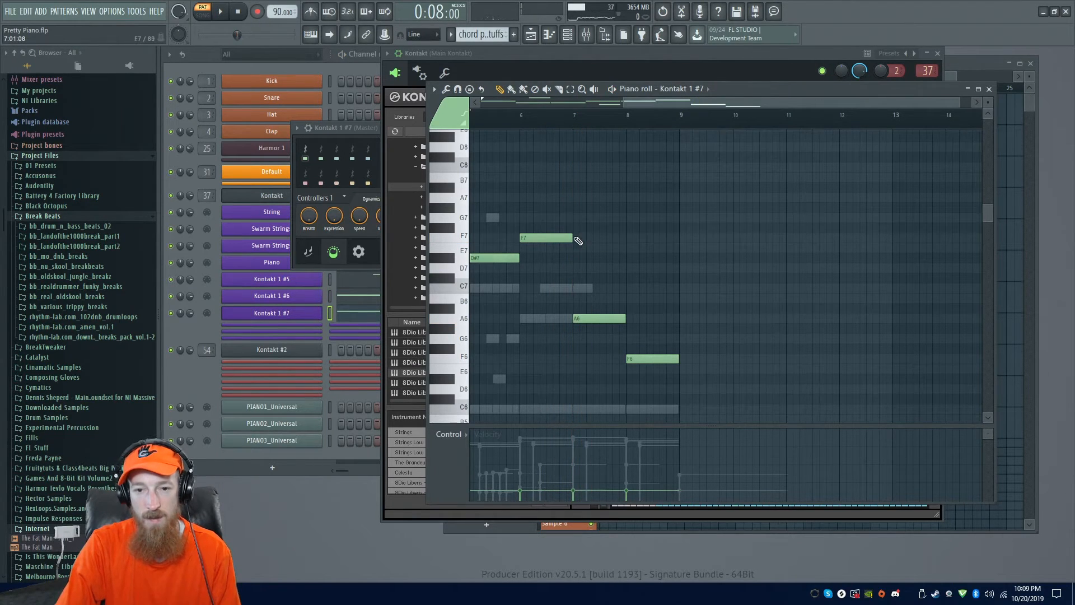
- Extend the F7 note to fill bars 6 and 7, add a one-bar C7 note in bar 8, and play the pattern
left_click_drag(572, 236, 623, 238)
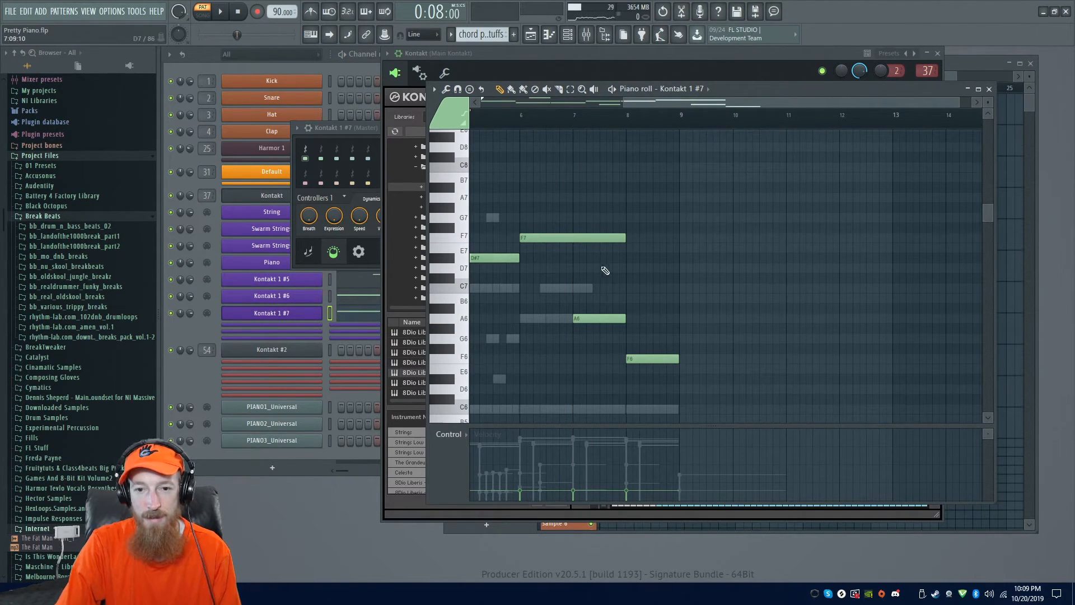
left_click(629, 260)
left_click_drag(673, 259, 677, 290)
key("space")
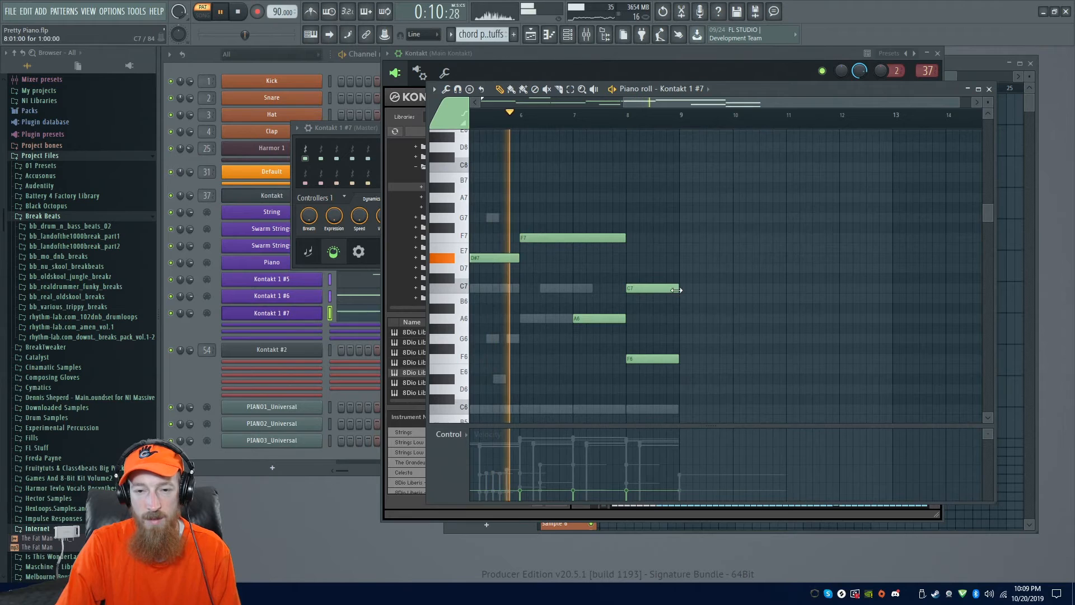
- Delete the A6 note in bar 7 and the F6 note in bar 8 of Kontakt 1 #7 while checking the pattern by ear
left_click_drag(668, 241, 701, 231)
scroll(700, 224, "down", 1)
left_click_drag(646, 190, 729, 184)
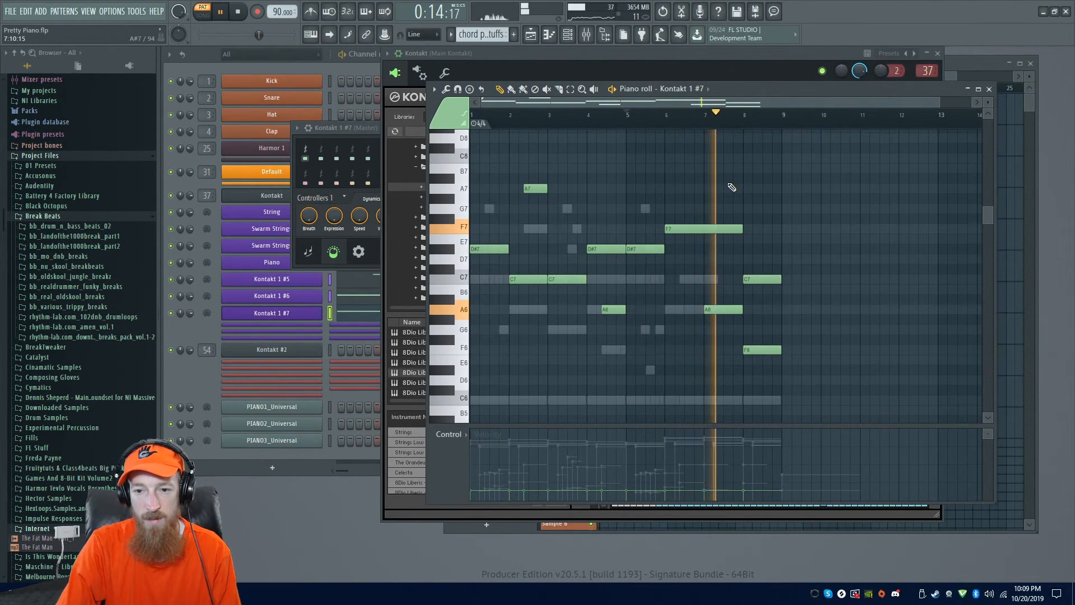
right_click(718, 307)
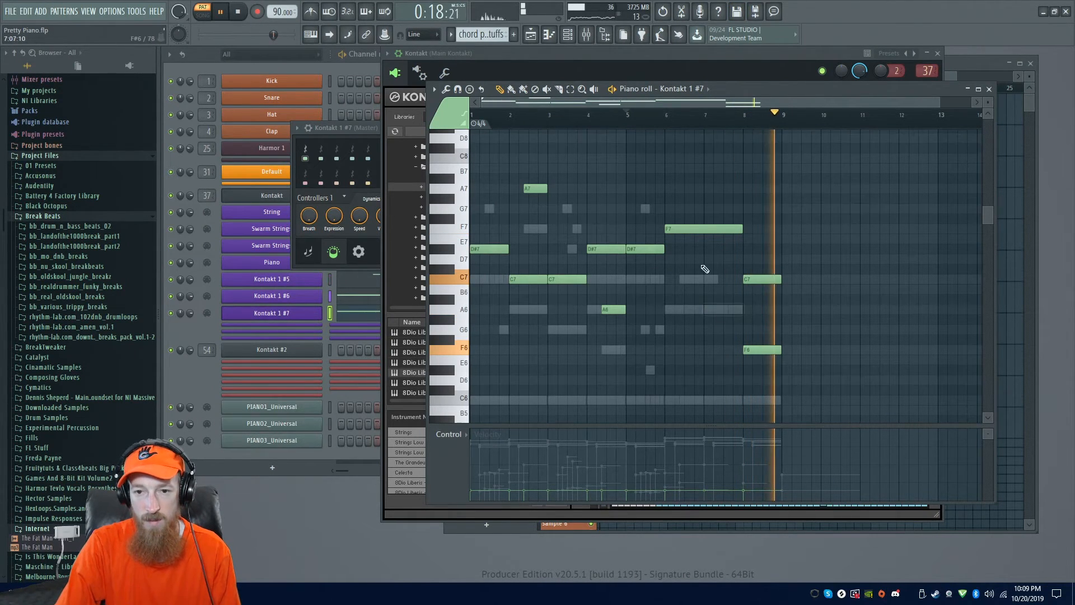
scroll(790, 247, "down", 1)
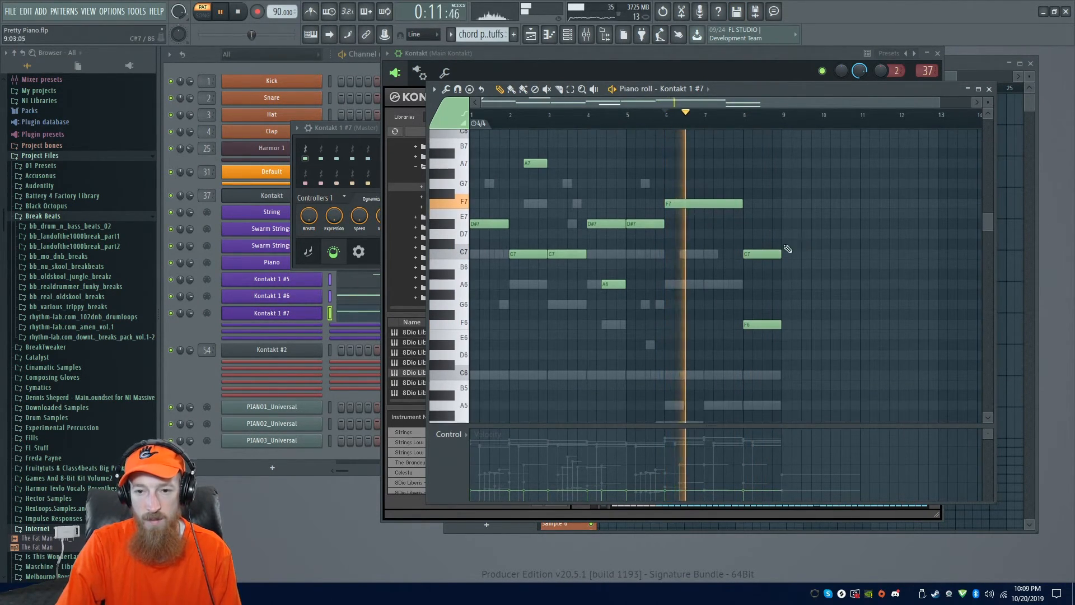
scroll(722, 242, "up", 2, "ctrl")
scroll(737, 287, "up", 1)
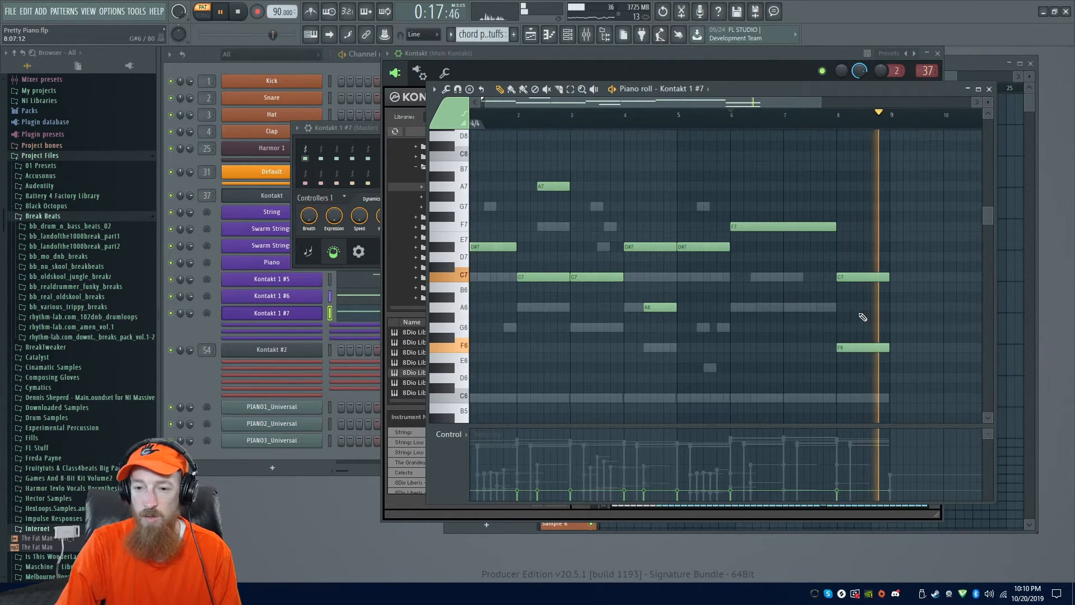
key("space")
right_click(875, 351)
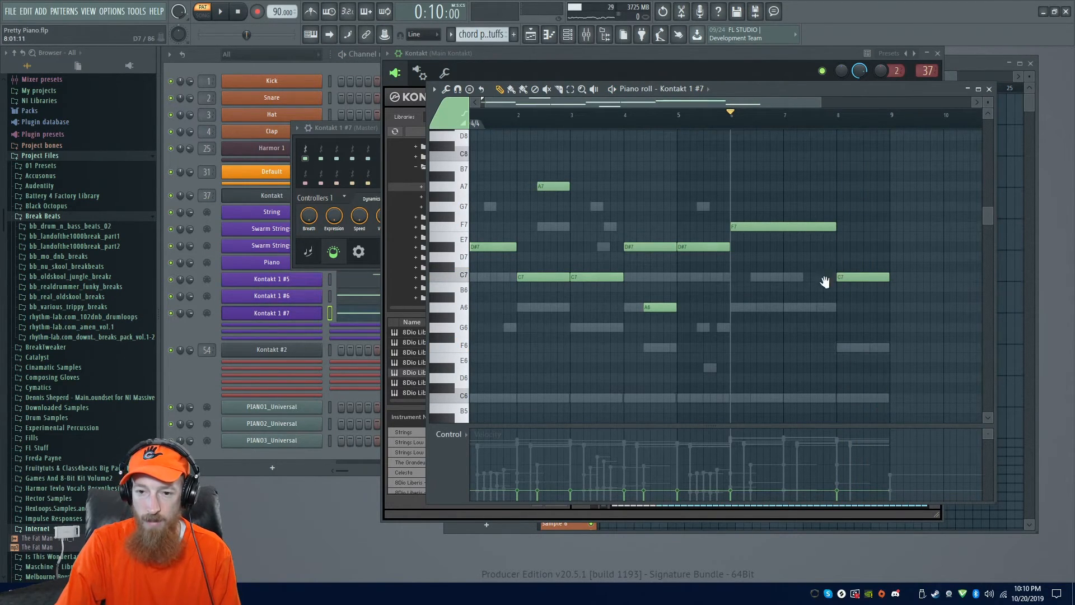
- Try shortening the F7 note to one bar with an A7 note filling bar 7, listen, and remove the A7
left_click_drag(838, 259, 818, 357)
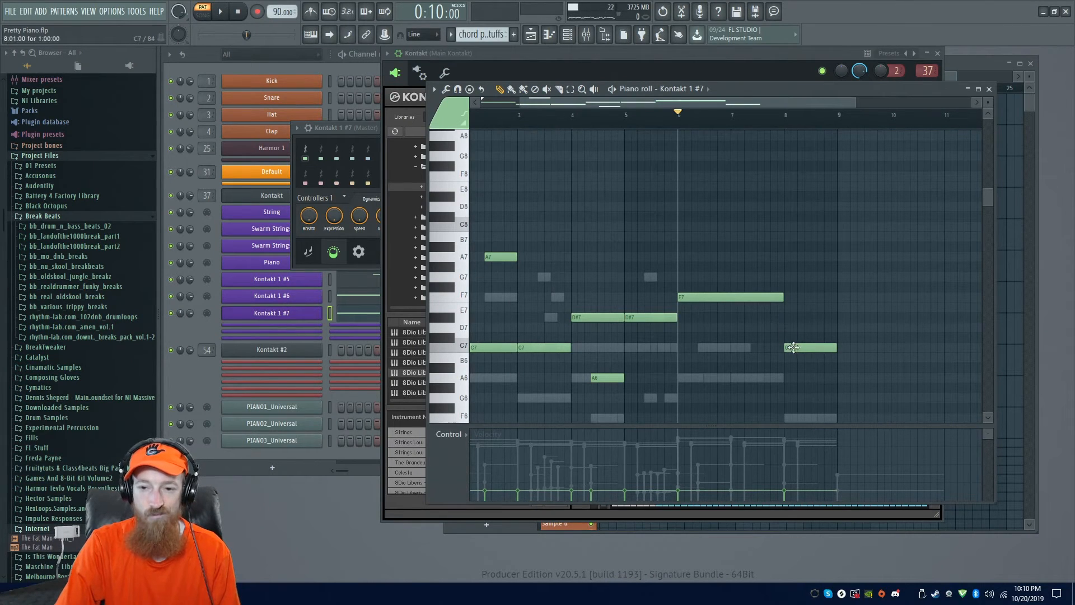
left_click_drag(785, 296, 747, 296)
left_click(719, 297)
left_click(736, 347)
right_click(760, 348)
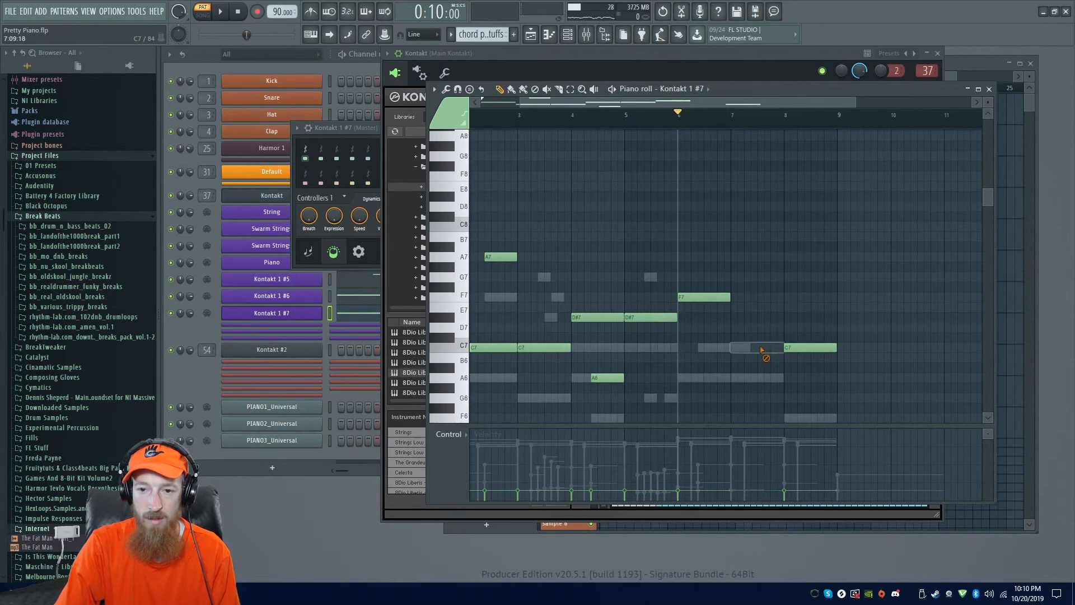
left_click(735, 258)
key("space")
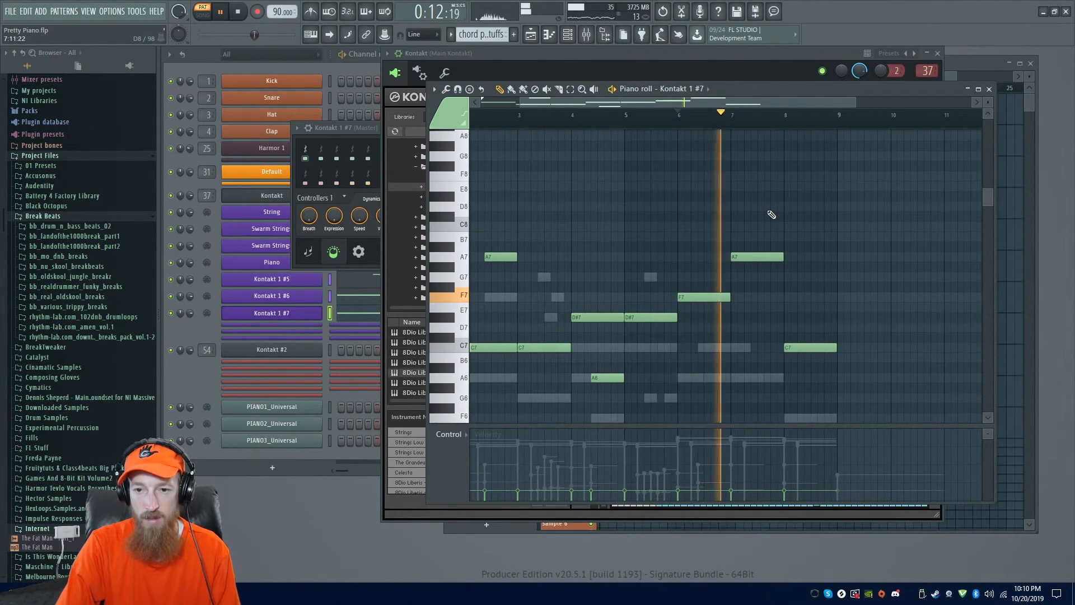
key("space")
right_click(753, 256)
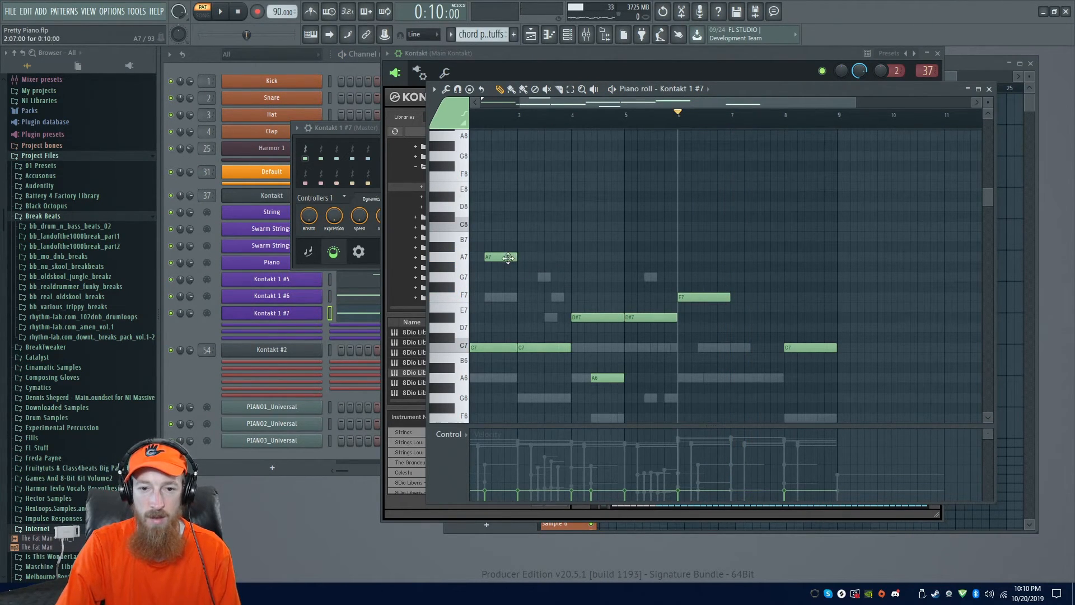
- Try the bar 2 C7 note at half a bar long during playback and restore it to a full bar
scroll(749, 257, "left", 2)
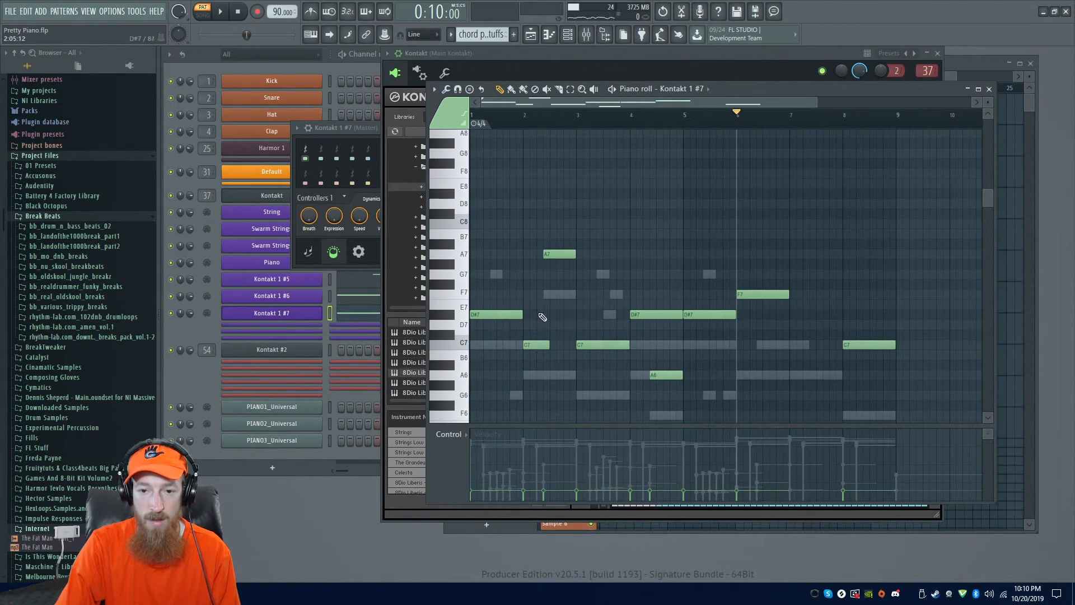
scroll(542, 317, "down", 1)
key("space")
scroll(643, 257, "down", 3)
left_click_drag(605, 278, 625, 279)
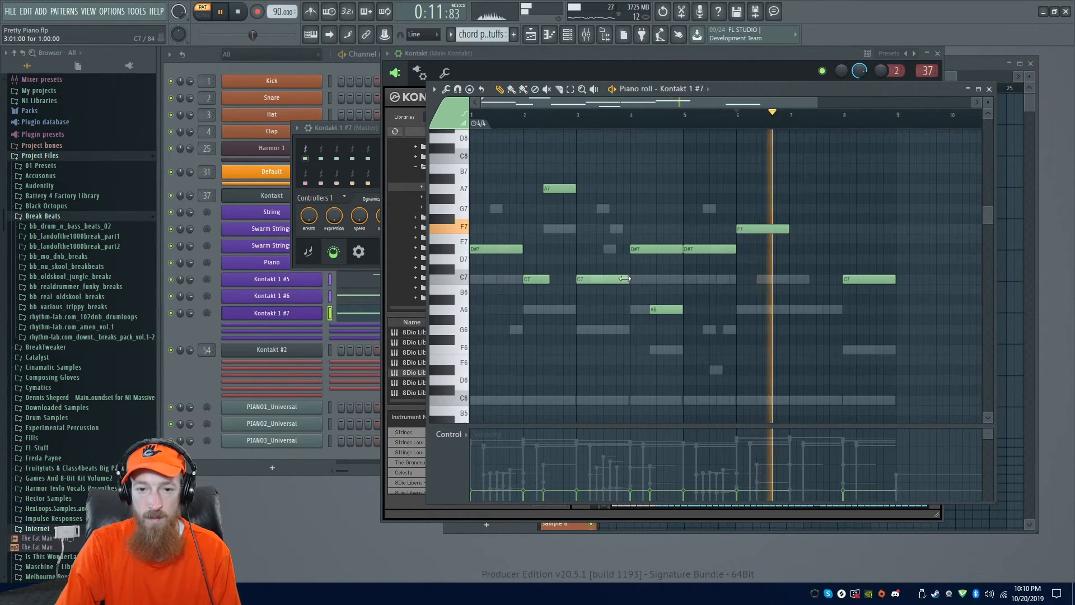
left_click_drag(548, 286, 572, 292)
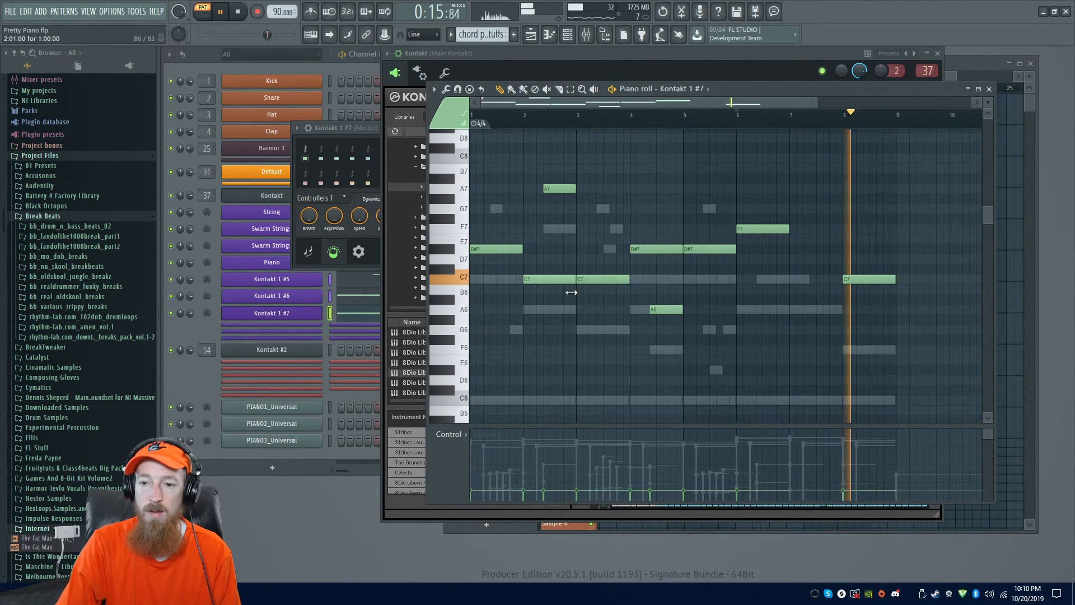
- Select the bar 8 C7 note and check which note properties and controls are available for the piano roll's control lane
left_click_drag(754, 238, 680, 258)
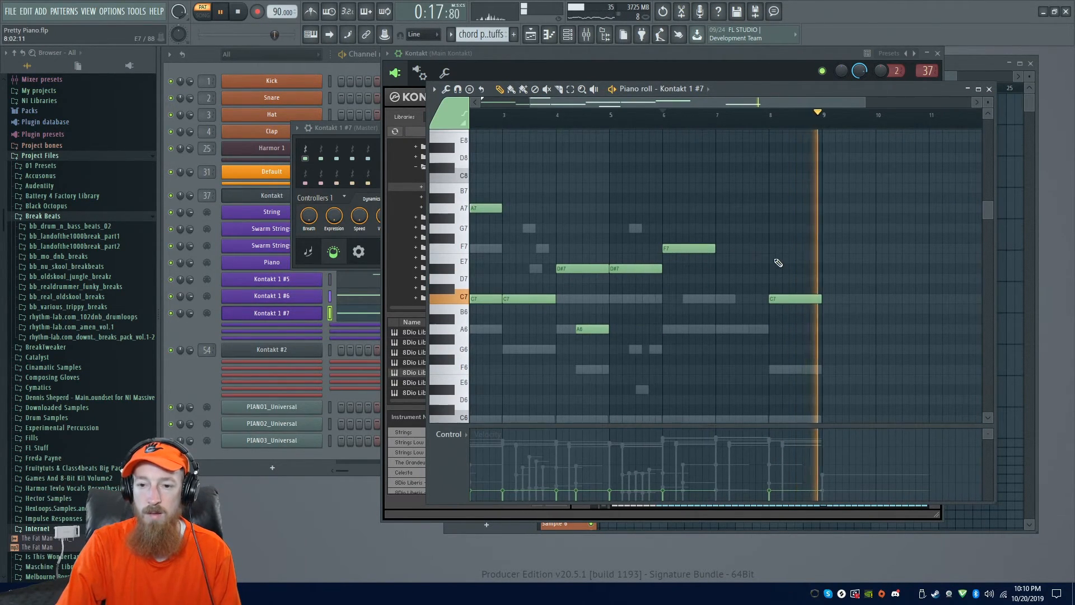
left_click_drag(796, 285, 778, 372)
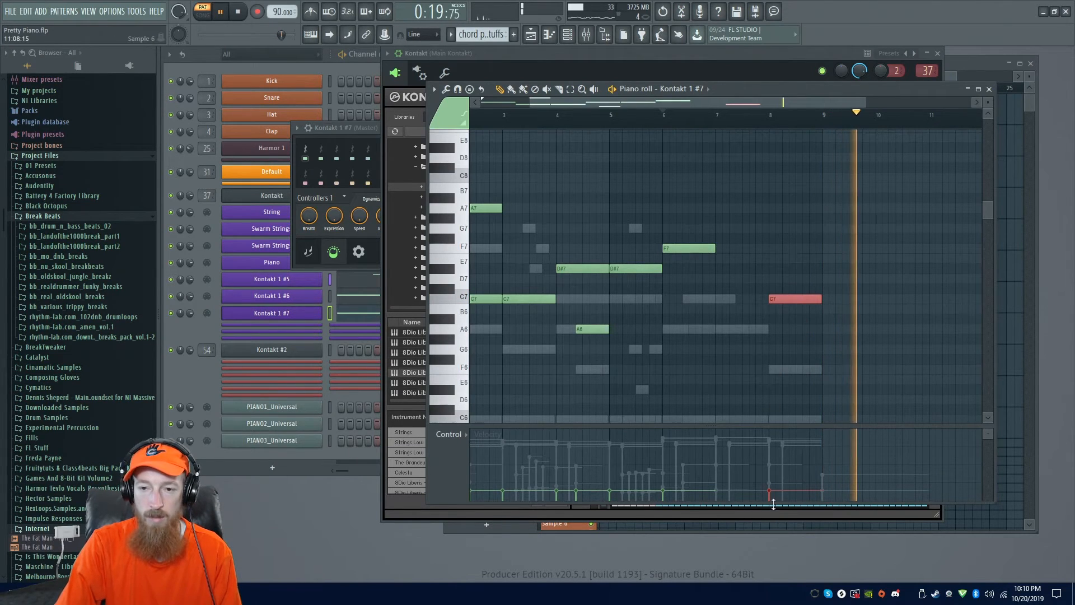
key("space")
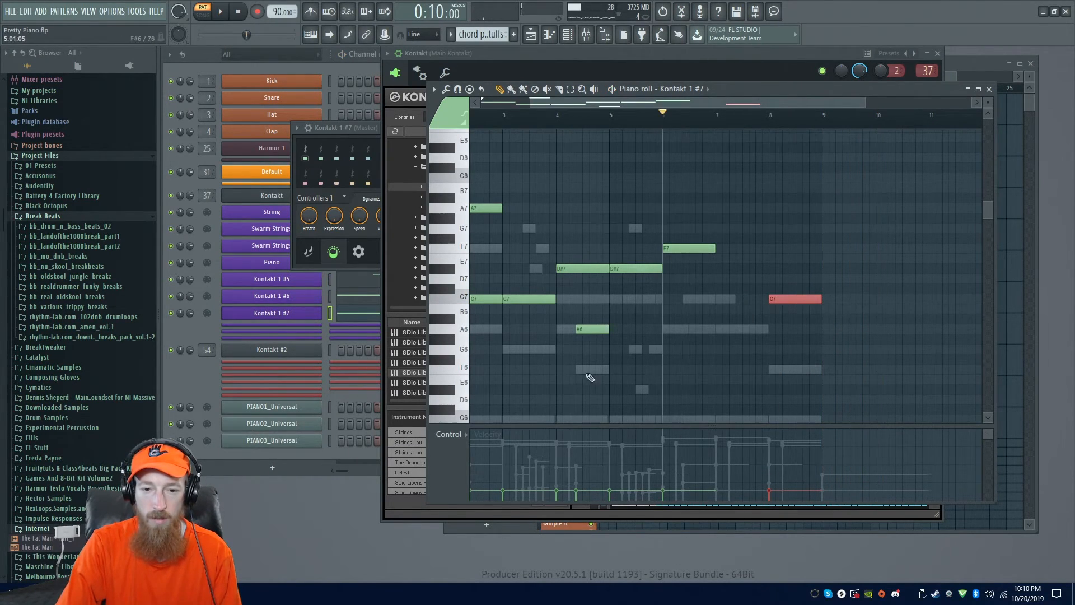
left_click(456, 437)
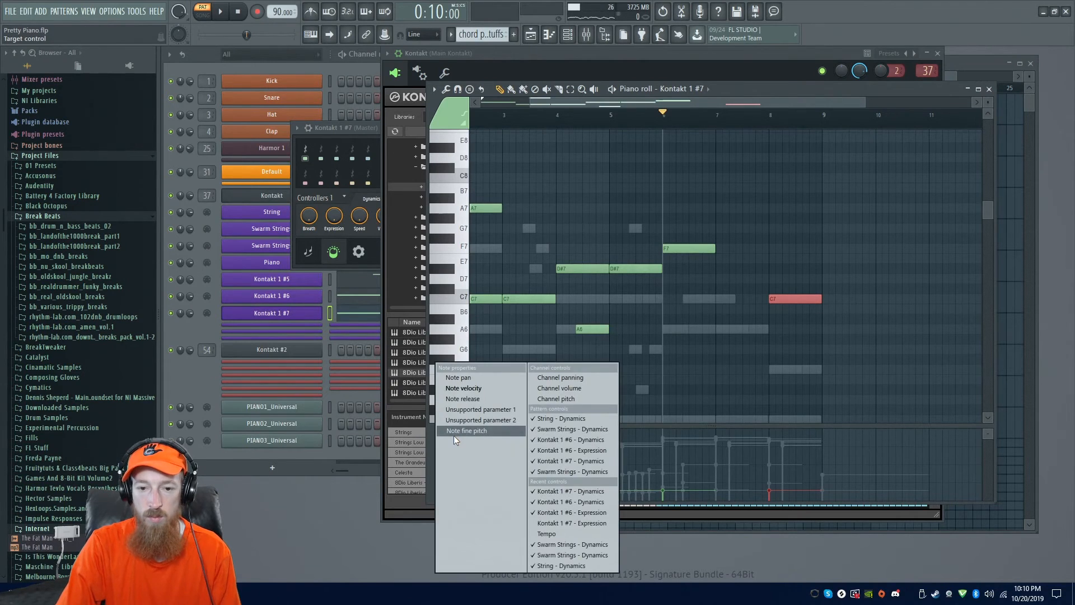
left_click(430, 452)
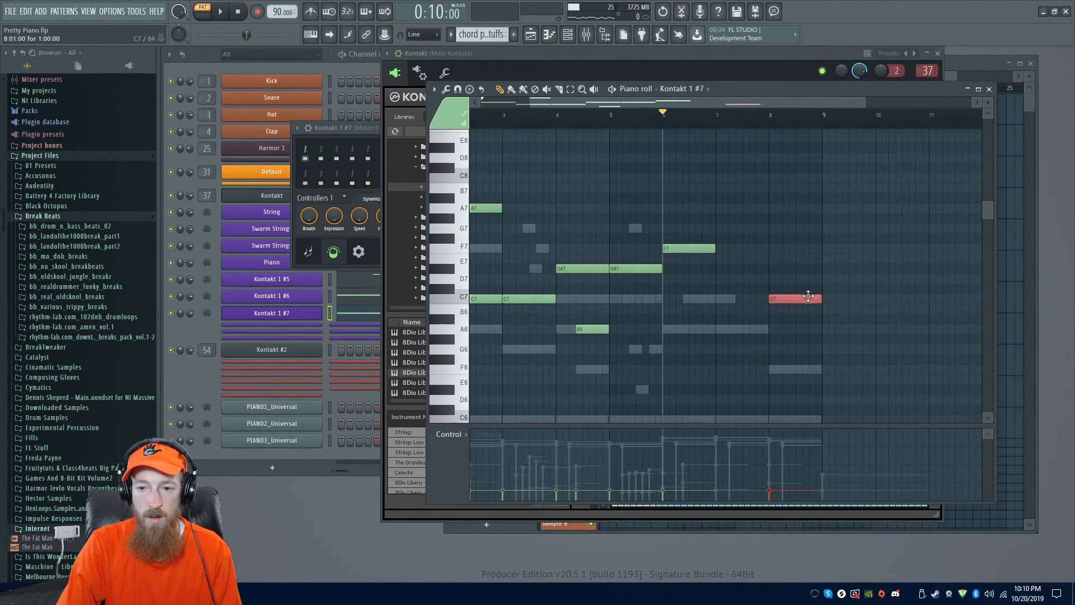
- Extend the bar 6 F7 note to the end of bar 7 and play the pattern through bar 8
key("space")
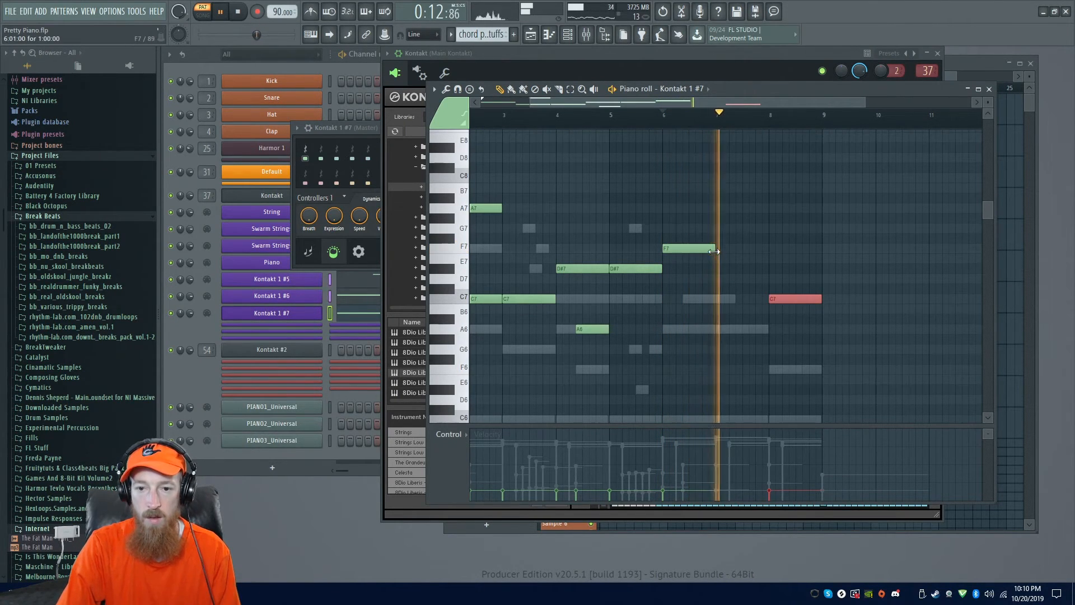
scroll(688, 312, "up", 3)
left_click_drag(661, 337, 623, 250)
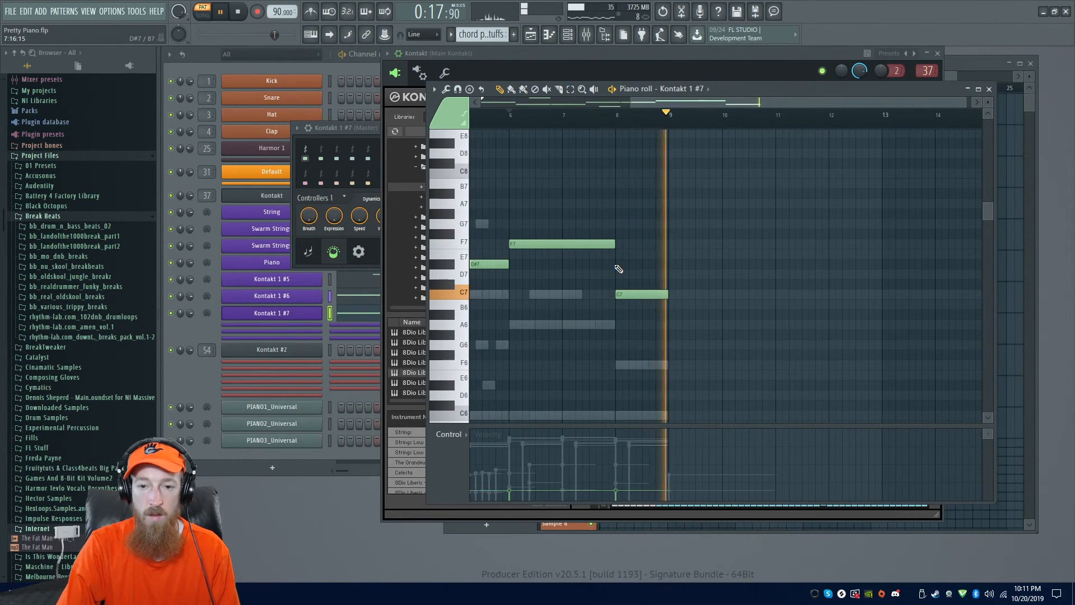
key("space")
- Fine-tune the volume of the second 8Dio Liberis - 06 - Ens Legato instance in Kontakt while playing the pattern
left_click(648, 514)
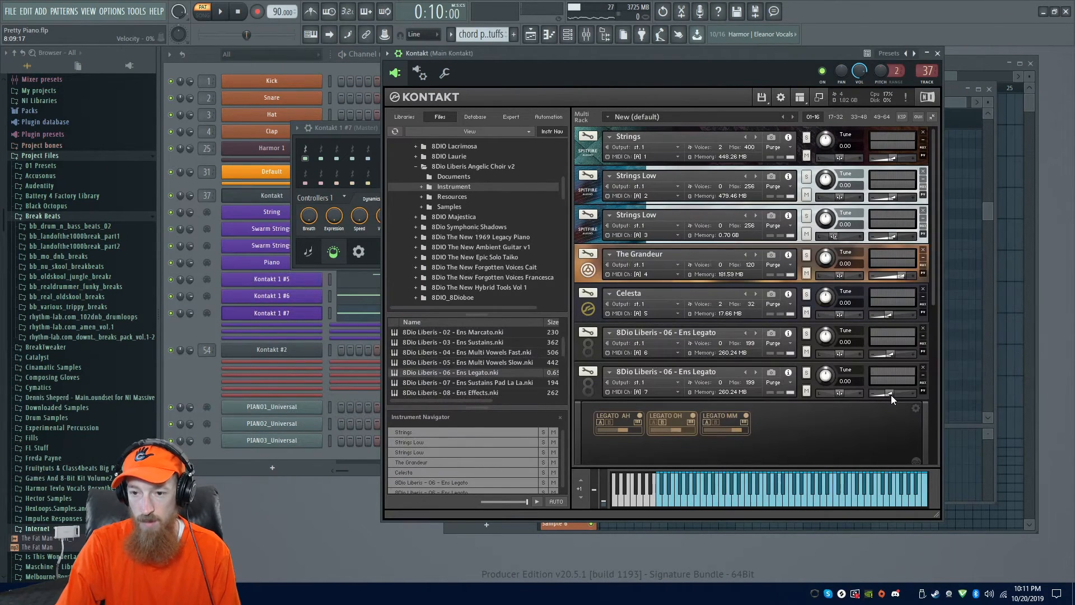
key("space")
left_click_drag(889, 397, 888, 396)
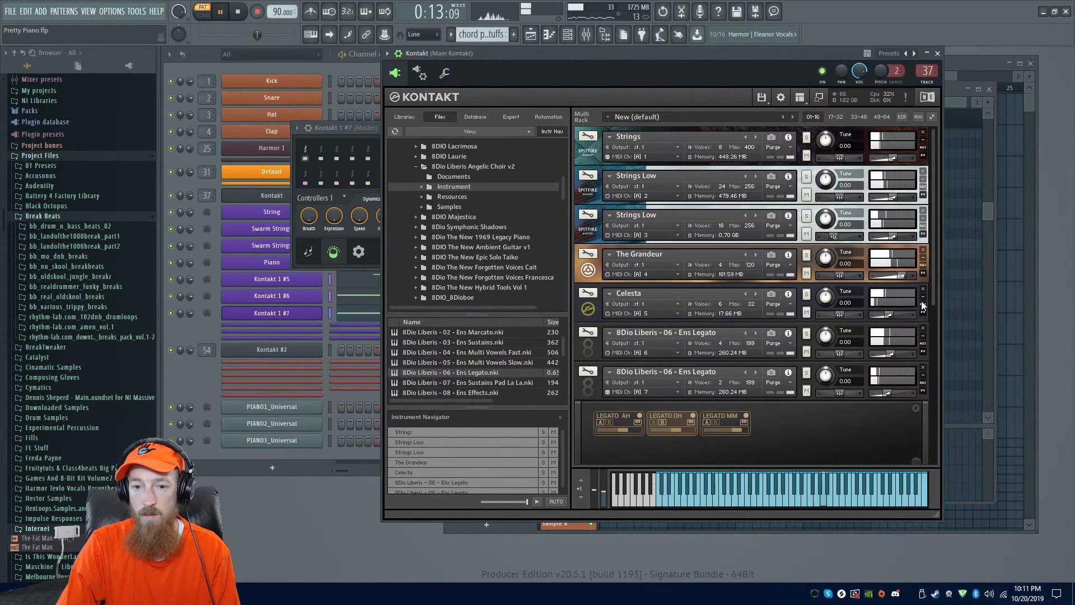
- Open the effects page of the second 8Dio Liberis instance and examine its reverb settings during playback
scroll(929, 308, "down", 1)
scroll(930, 308, "down", 5)
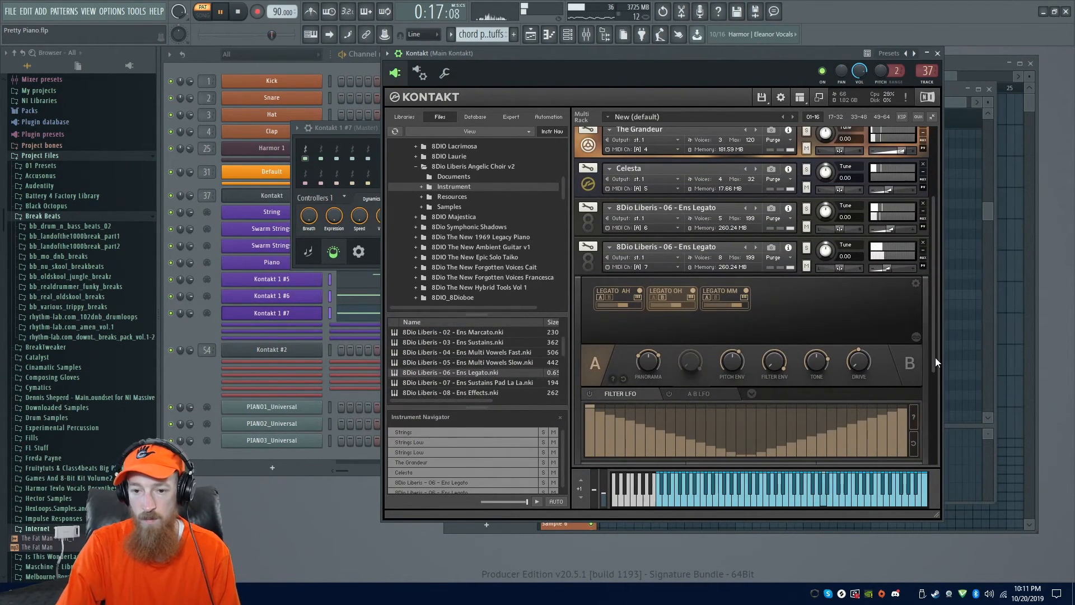
left_click_drag(934, 358, 933, 437)
left_click(701, 425)
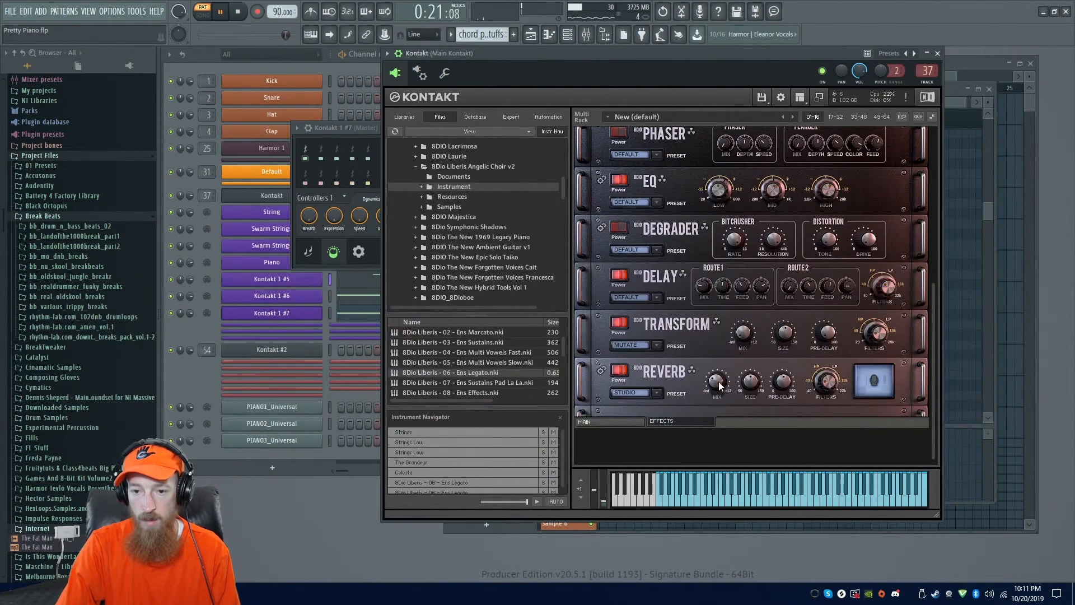
key("space")
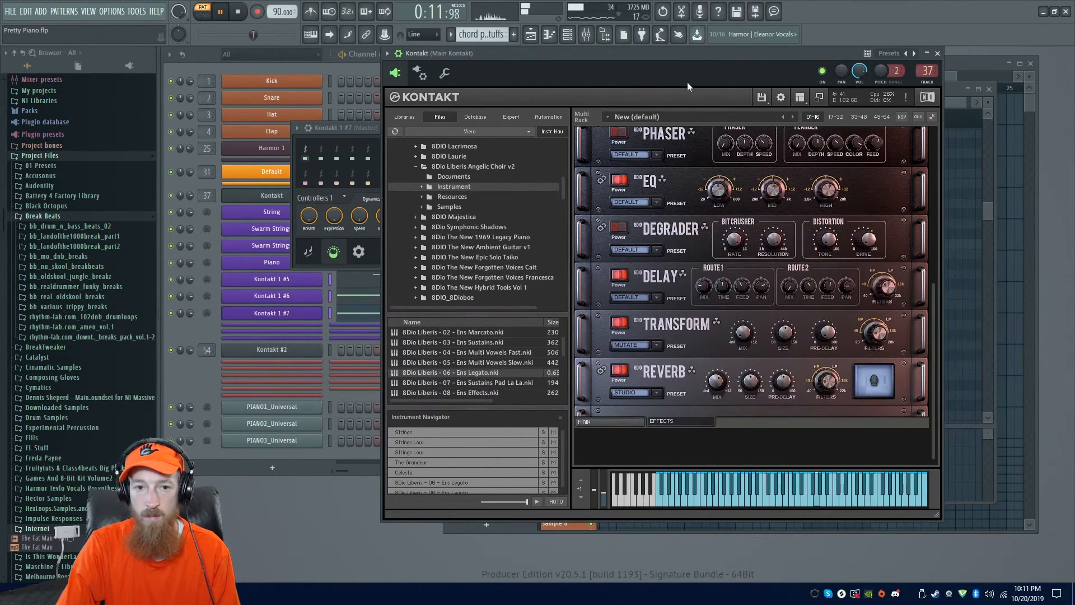
- Show Kontakt's library list, collapse the open 8Dio Liberis instrument back to the rack overview, and stop playback
left_click(404, 117)
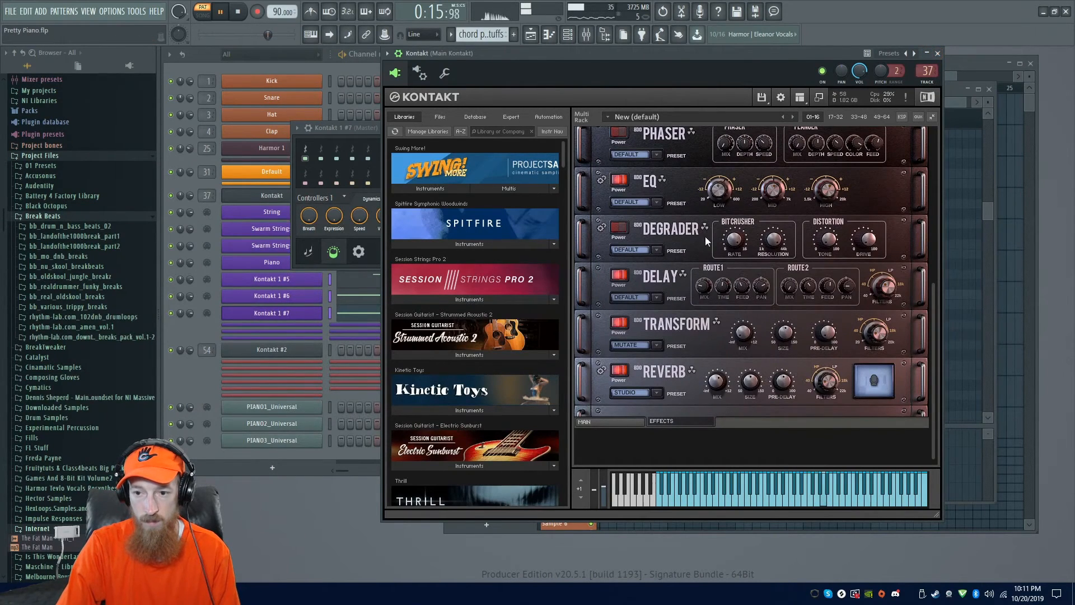
left_click_drag(933, 318, 928, 189)
left_click(593, 332)
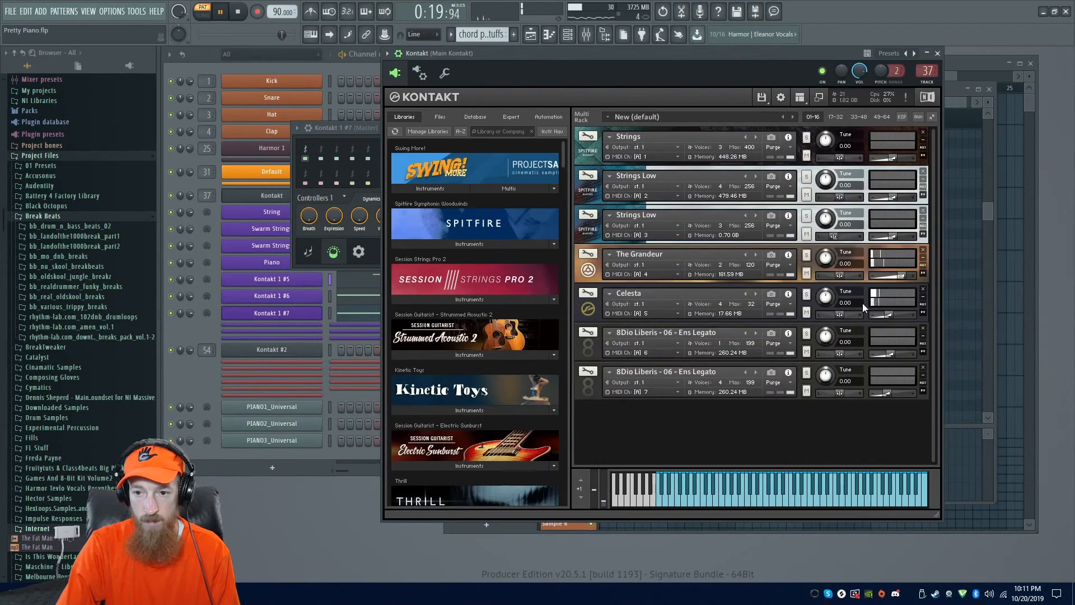
key("space")
- Bring the playlist to the front and play the chord progression stuffs clip in song mode
left_click(970, 58)
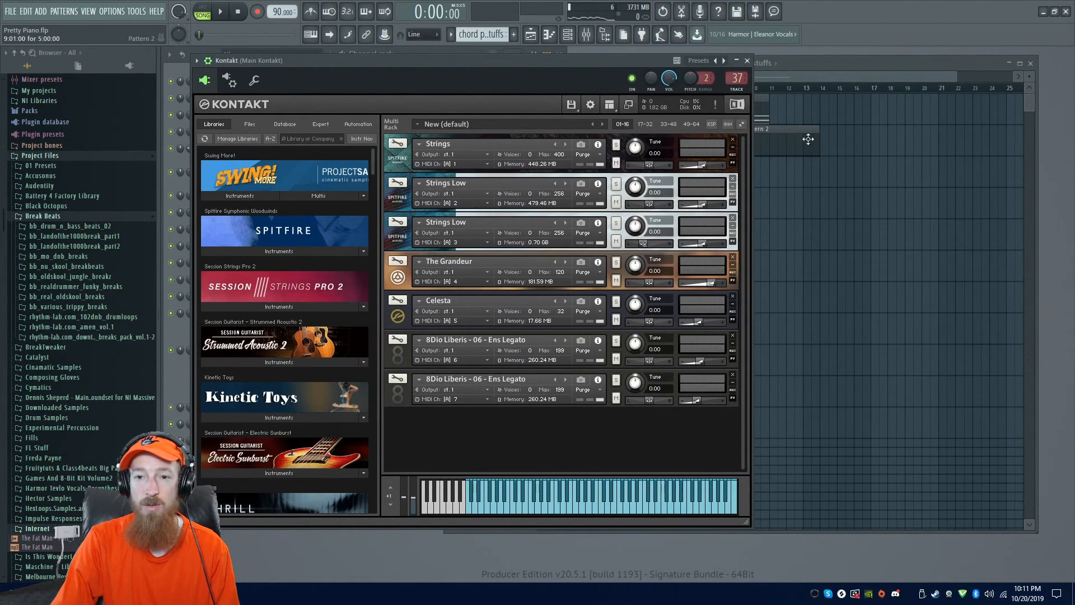
left_click(820, 73)
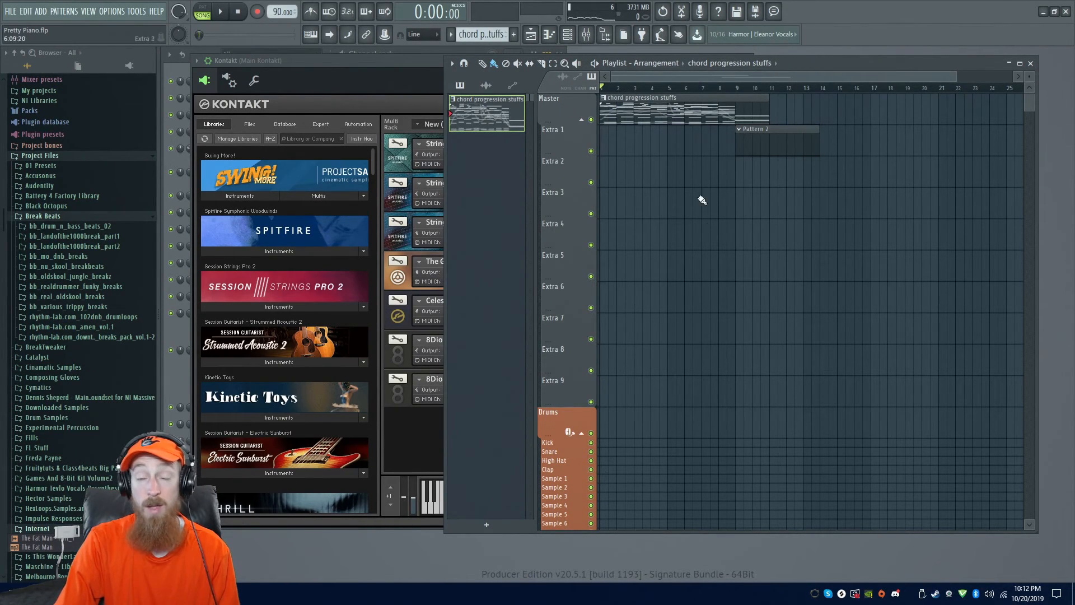
key("space")
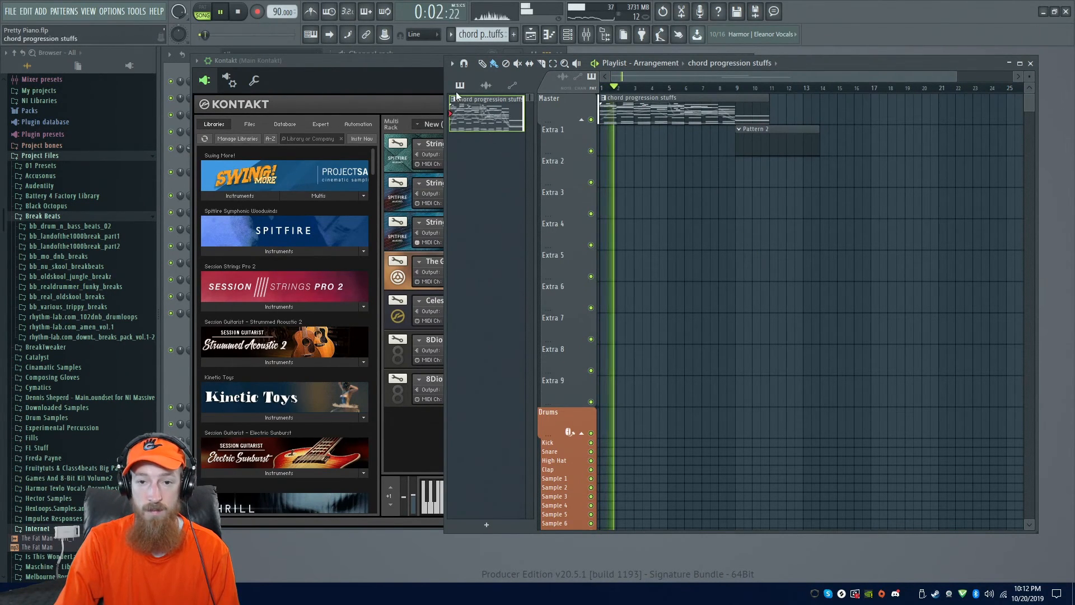
- Open the chord progression stuffs clip in the String piano roll, follow its notes during playback, then close it and stop playback
double_click(642, 111)
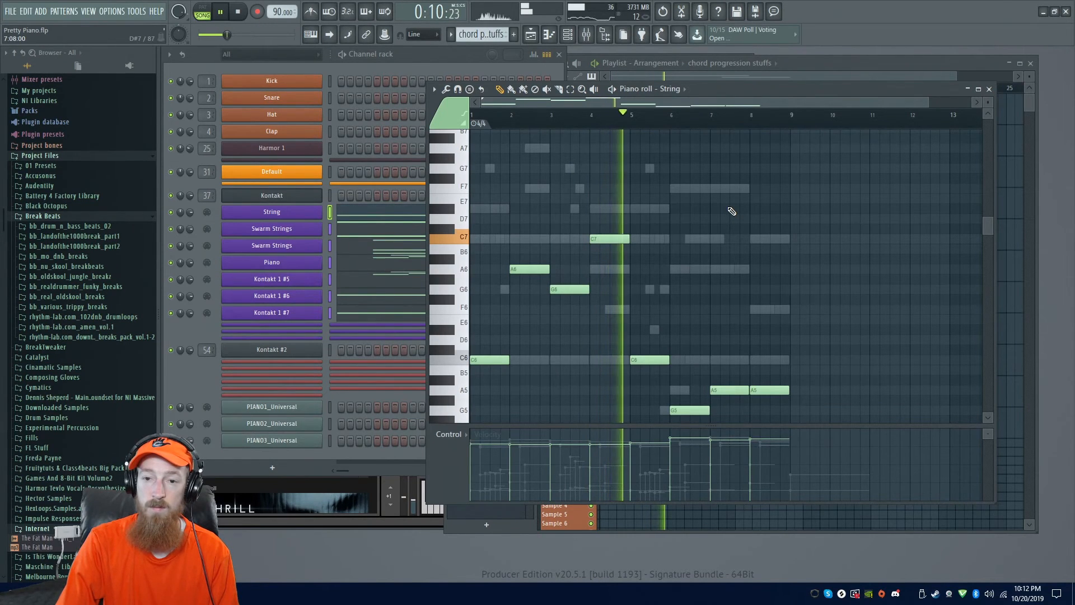
left_click_drag(780, 211, 701, 184)
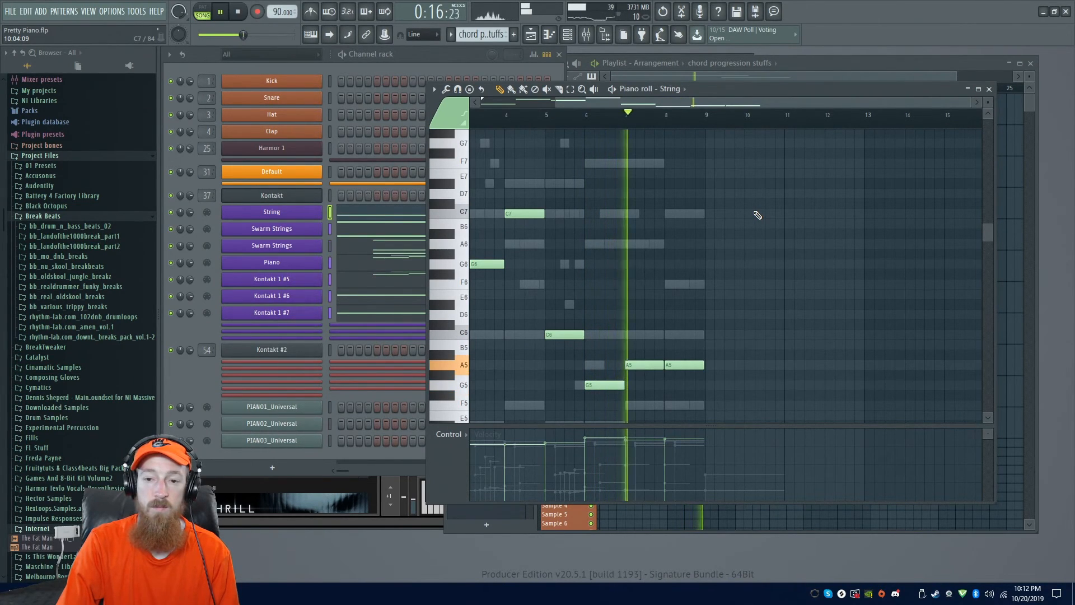
left_click_drag(757, 214, 653, 163)
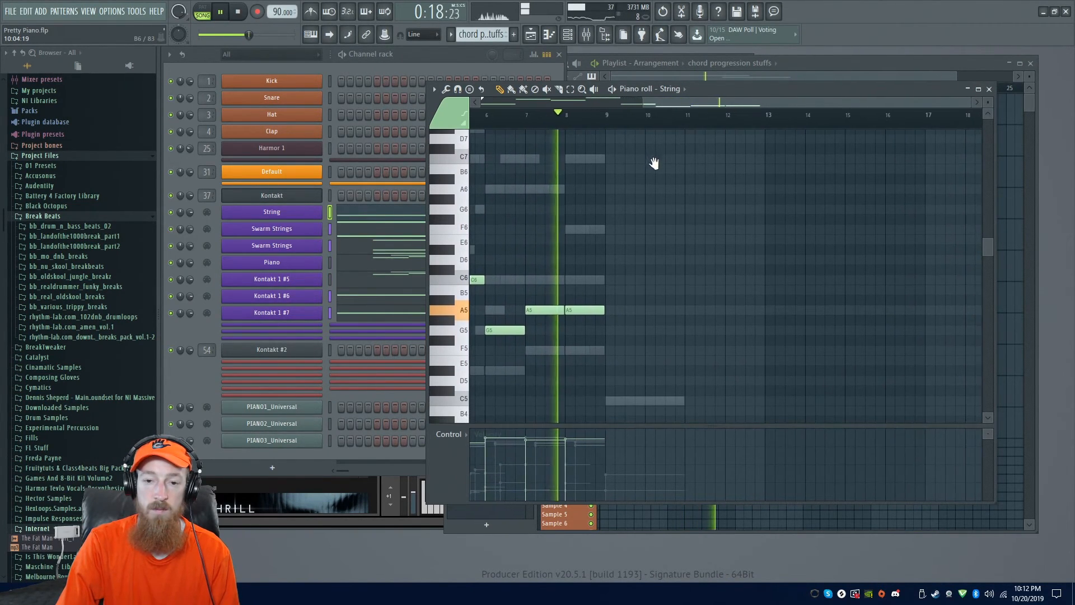
left_click_drag(767, 283, 786, 211)
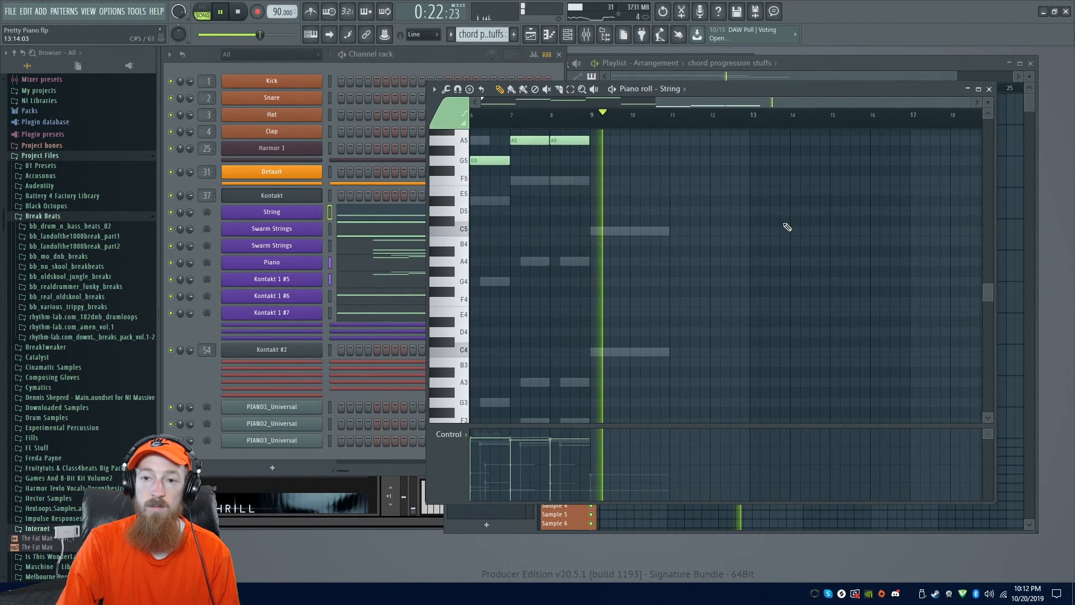
left_click(989, 89)
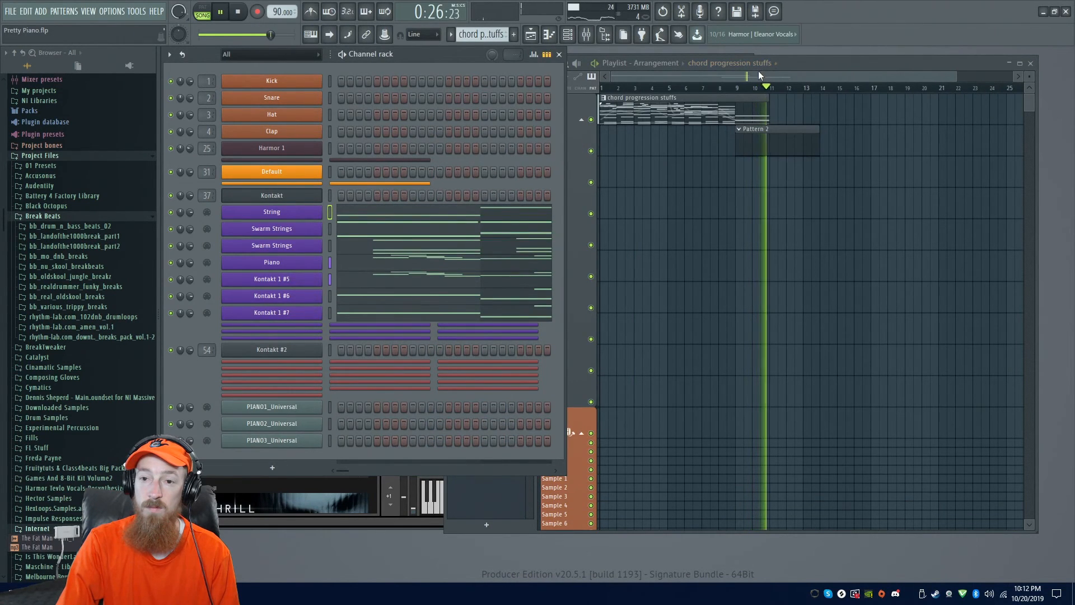
key("space")
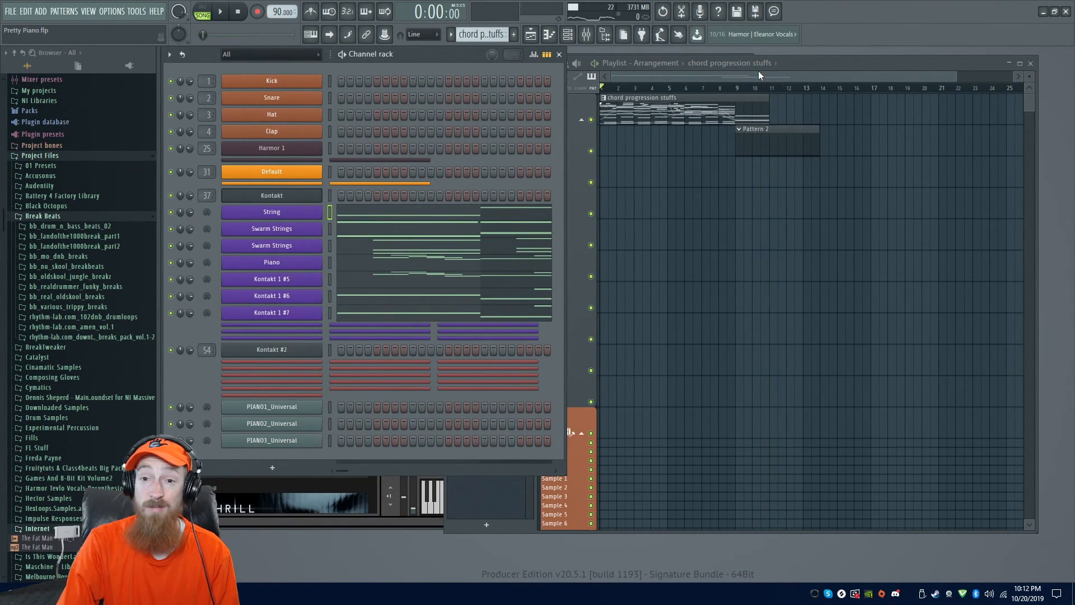
- Bring the Kontakt rack to the front, expand the Albion One Strings instrument to review its articulation, and collapse it
left_click(792, 79)
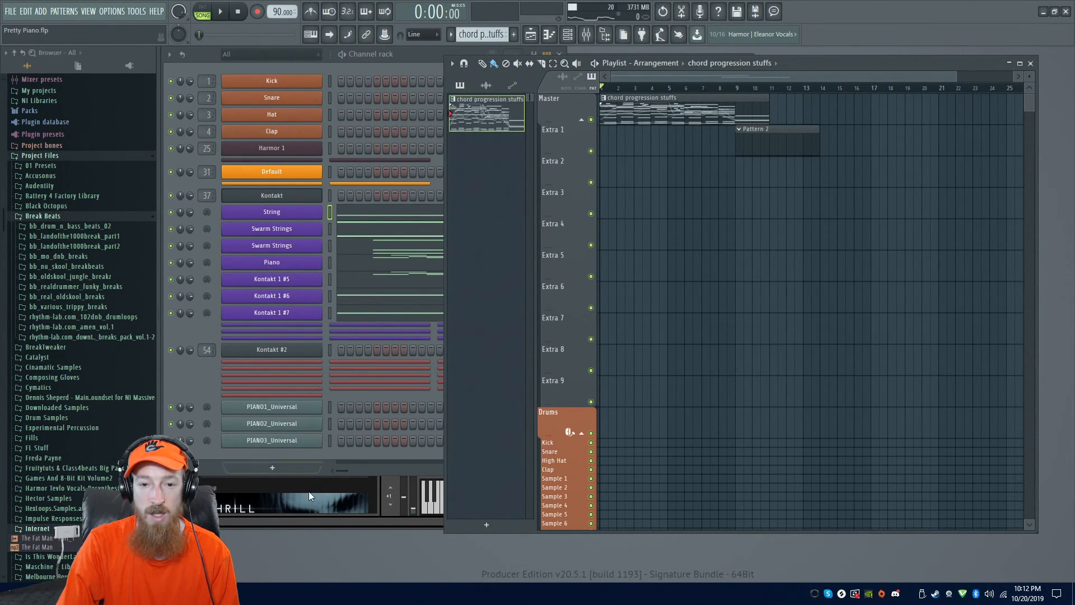
left_click(387, 521)
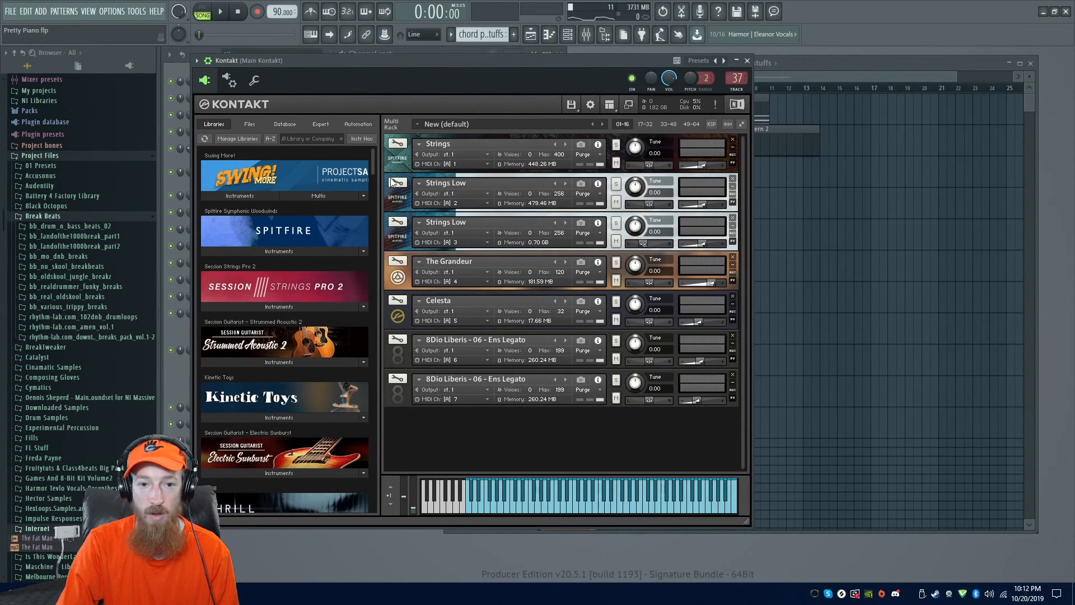
left_click(396, 161)
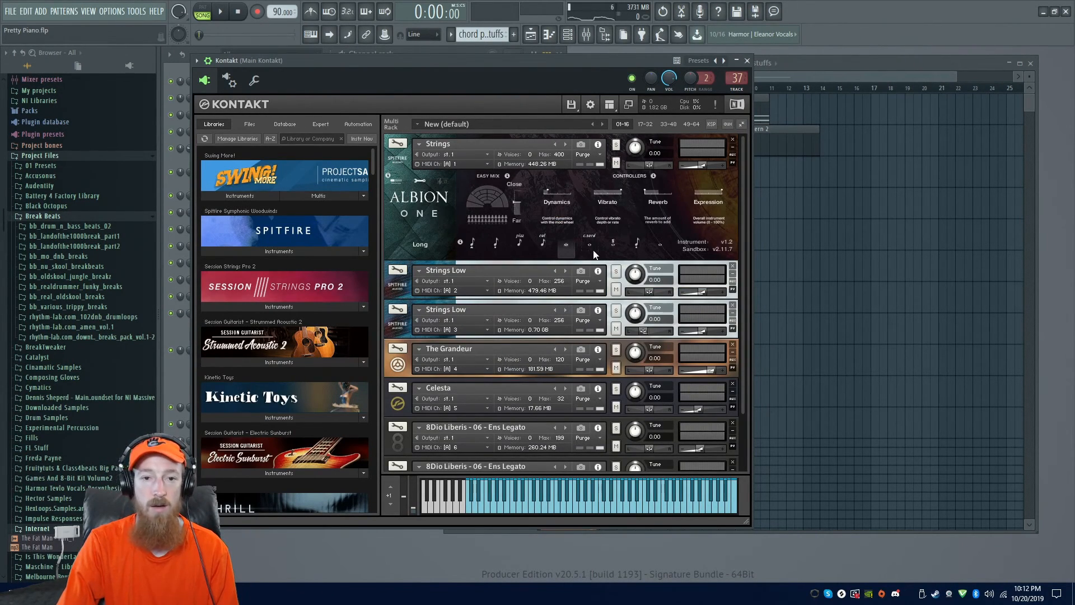
left_click(394, 162)
- Review the articulations of the two Orchestral Swarm Strings Low instruments one after the other, collapsing each again
left_click(396, 186)
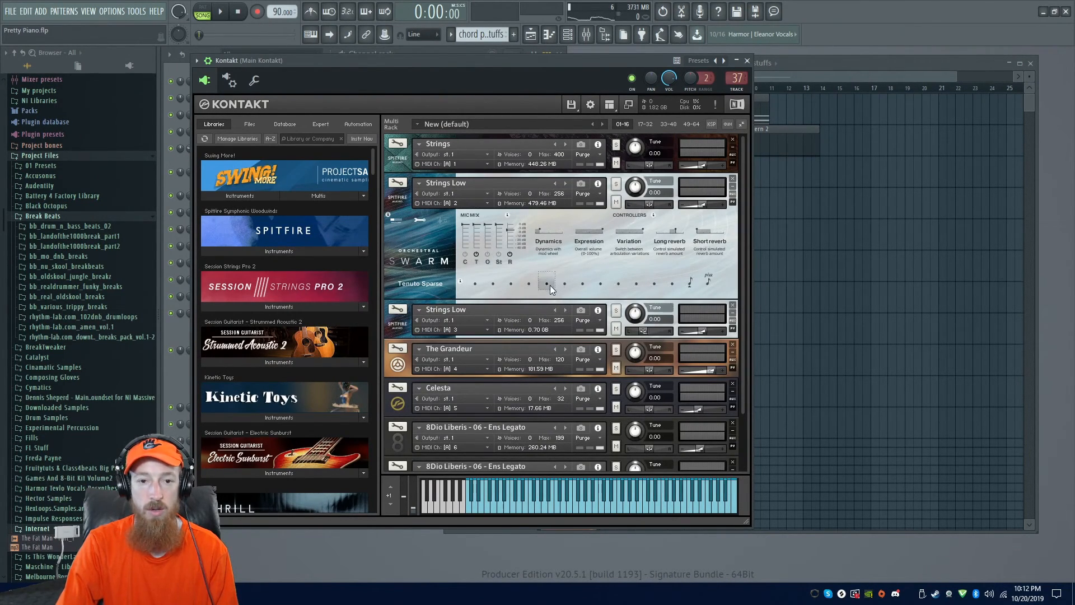
left_click(396, 206)
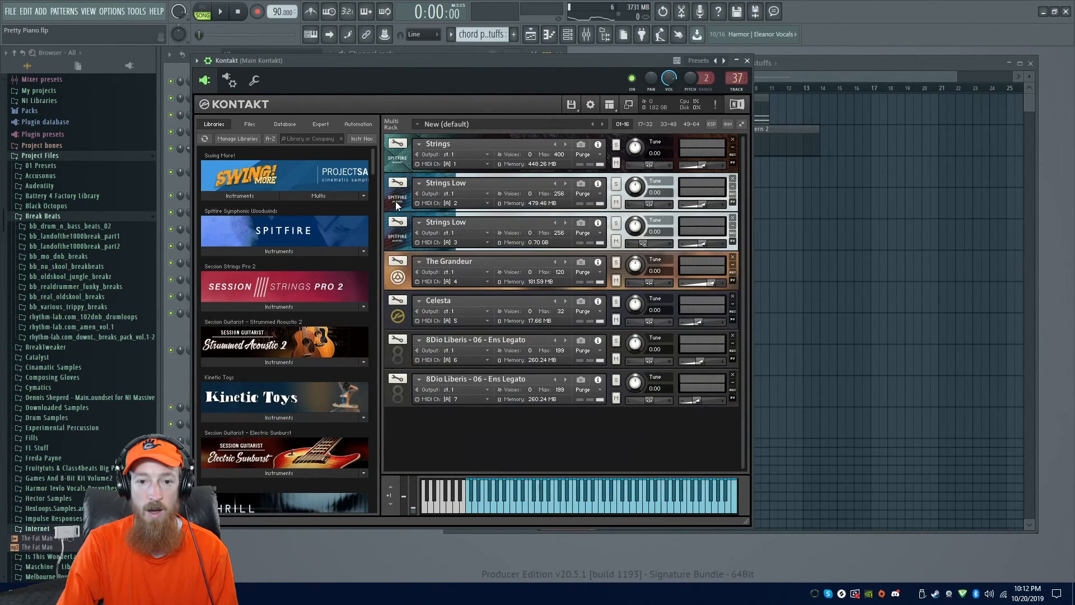
left_click(405, 240)
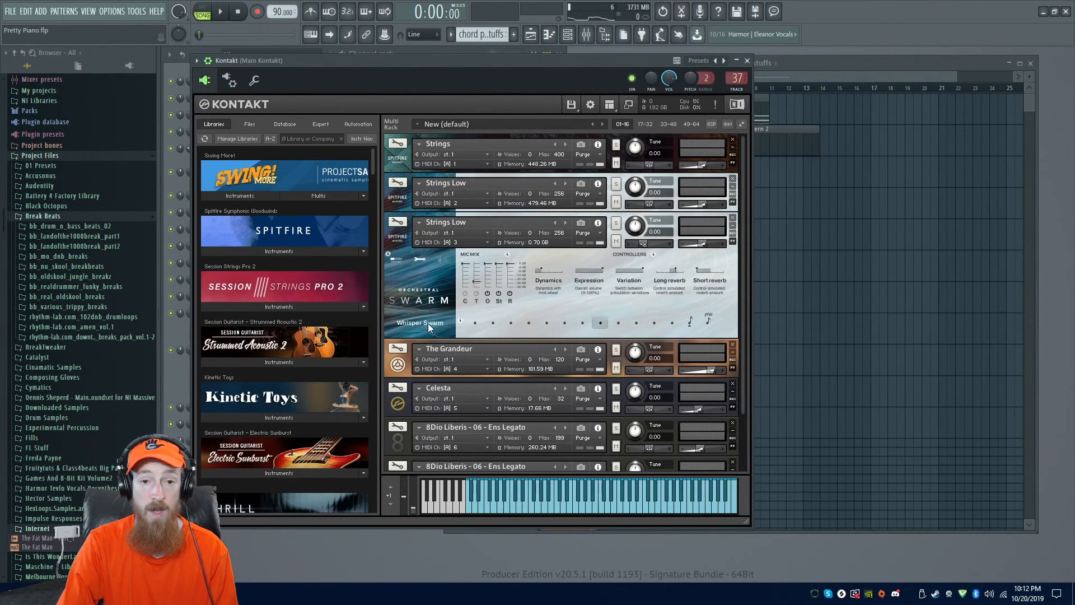
left_click(397, 239)
left_click(397, 237)
left_click(396, 237)
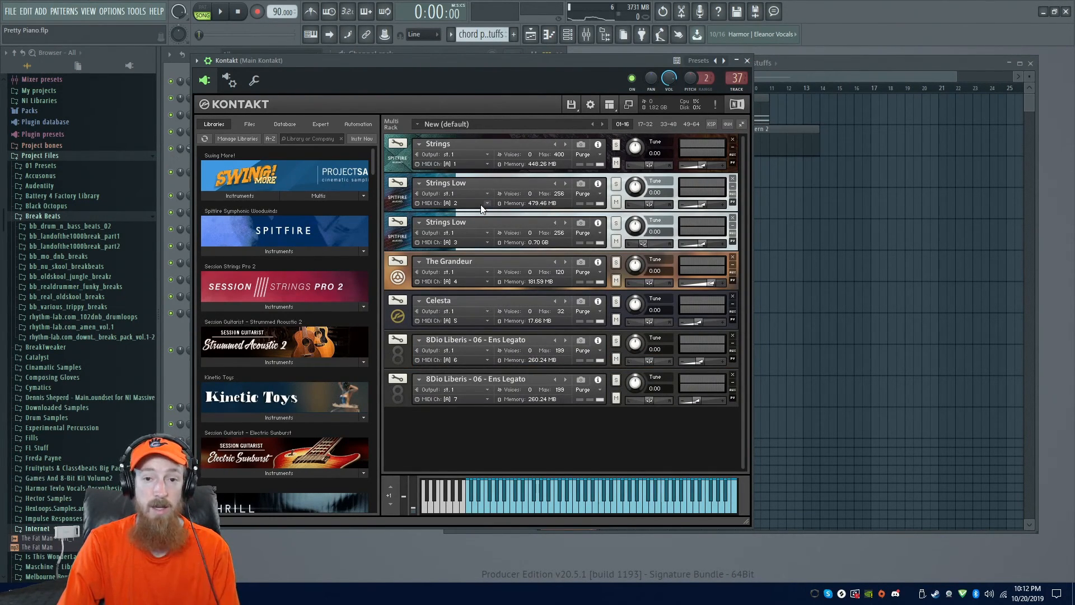
- Examine The Grandeur piano's settings and the Celesta instrument in the rack, collapsing both again
left_click(401, 277)
left_click_drag(744, 264, 744, 321)
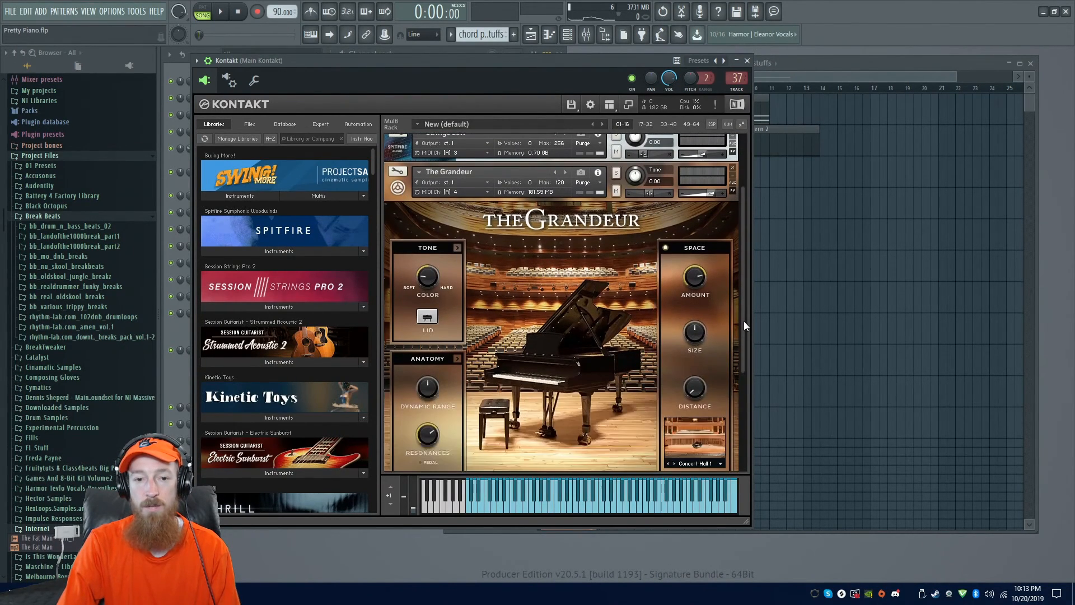
left_click(397, 187)
left_click(399, 317)
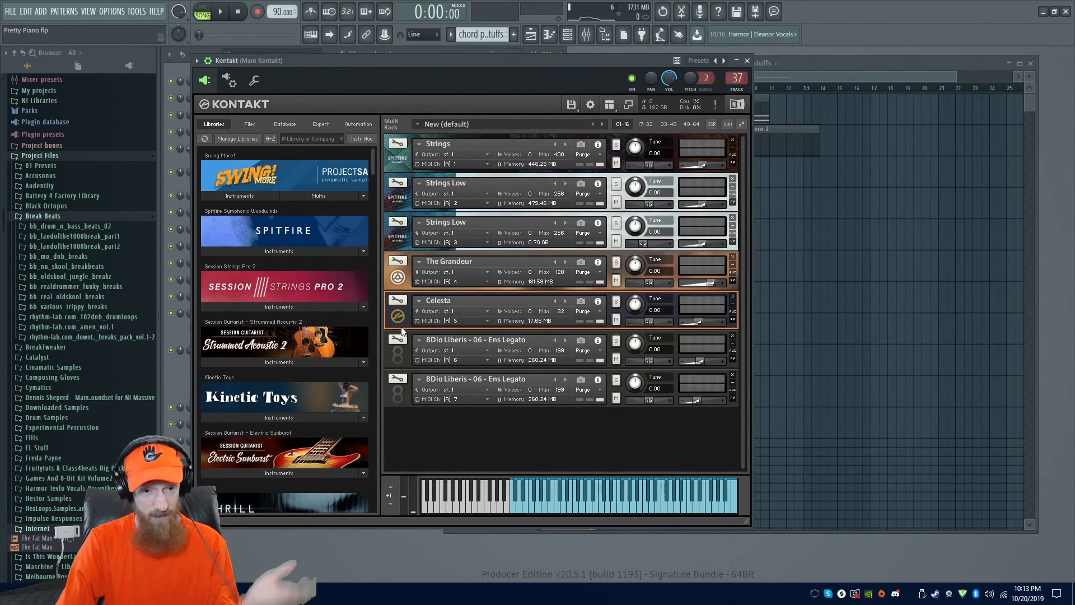
left_click(398, 320)
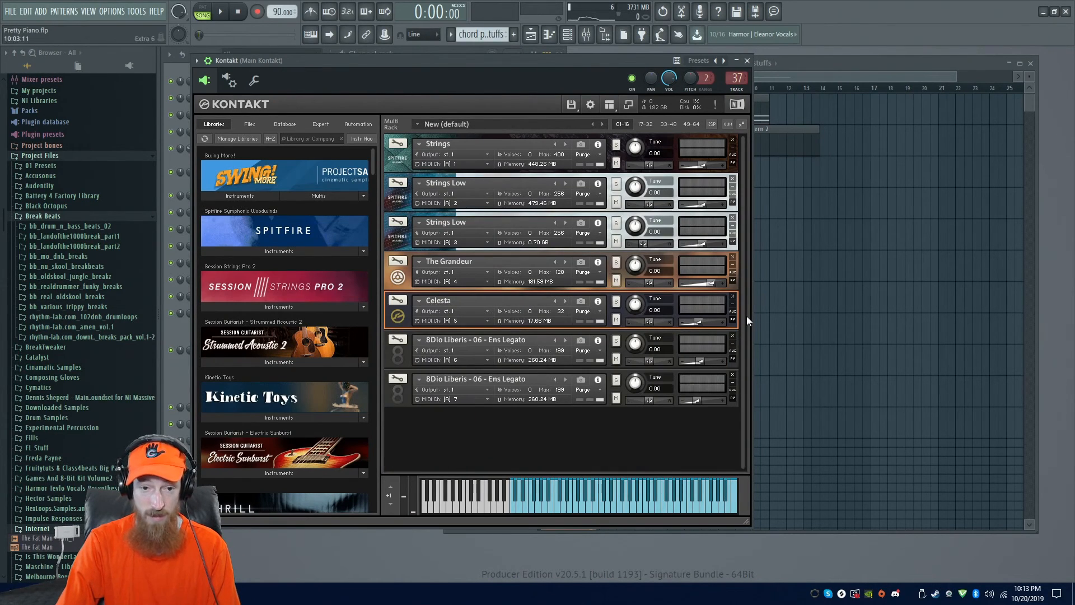
- Review the effects and main pages of the first 8Dio Liberis - 06 - Ens Legato instance, then collapse it
left_click(400, 351)
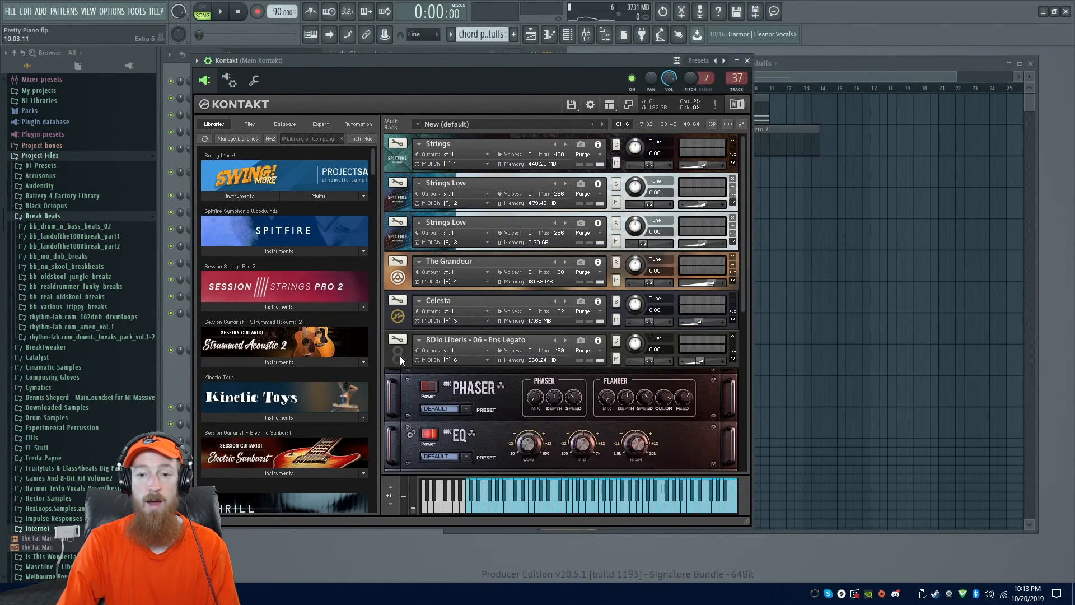
left_click_drag(742, 300, 738, 420)
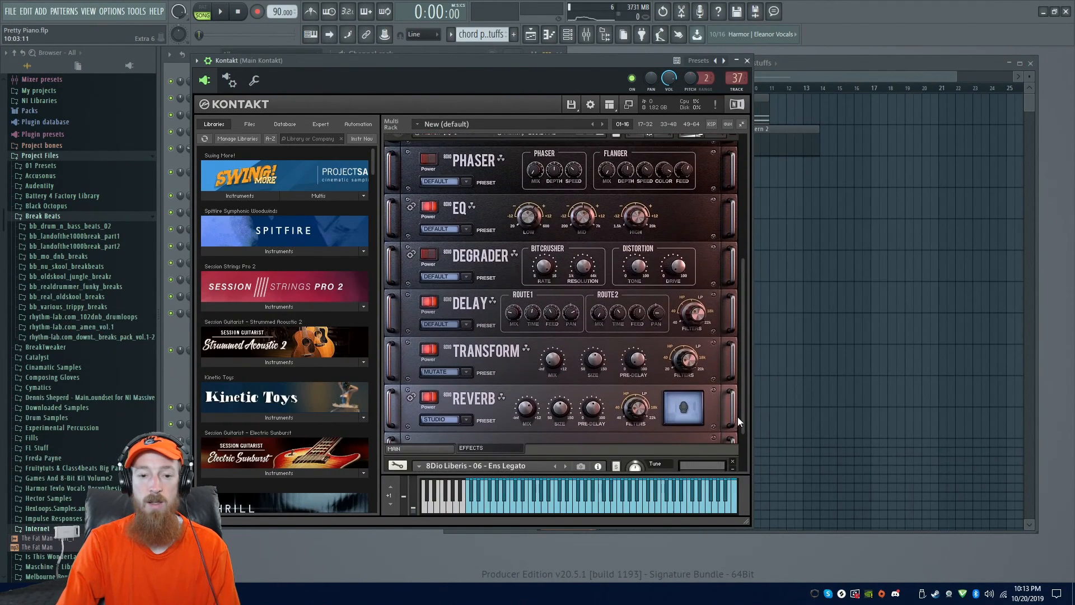
left_click(440, 449)
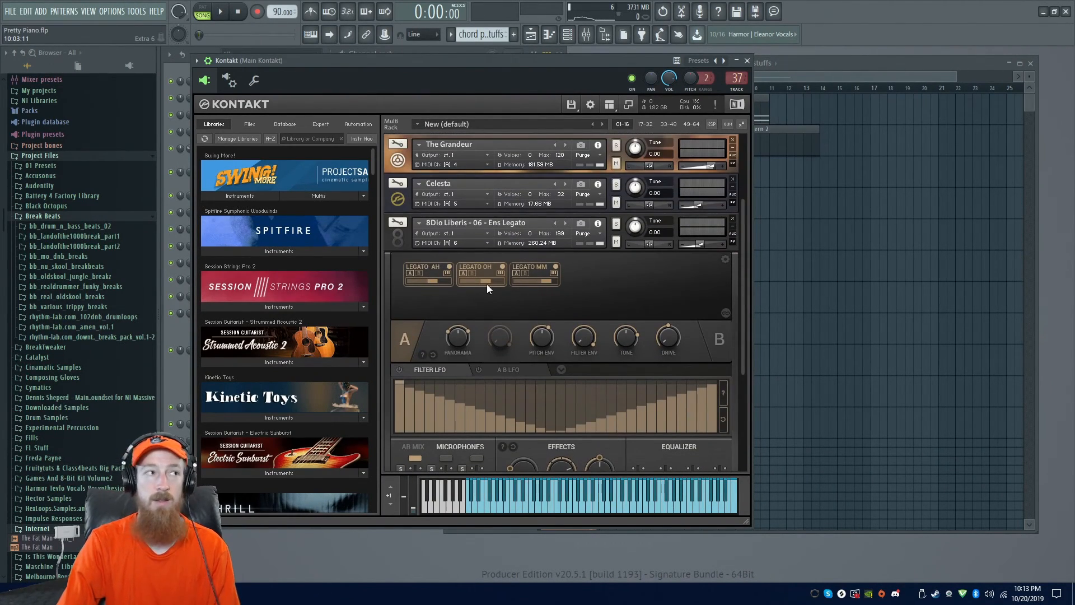
left_click(395, 242)
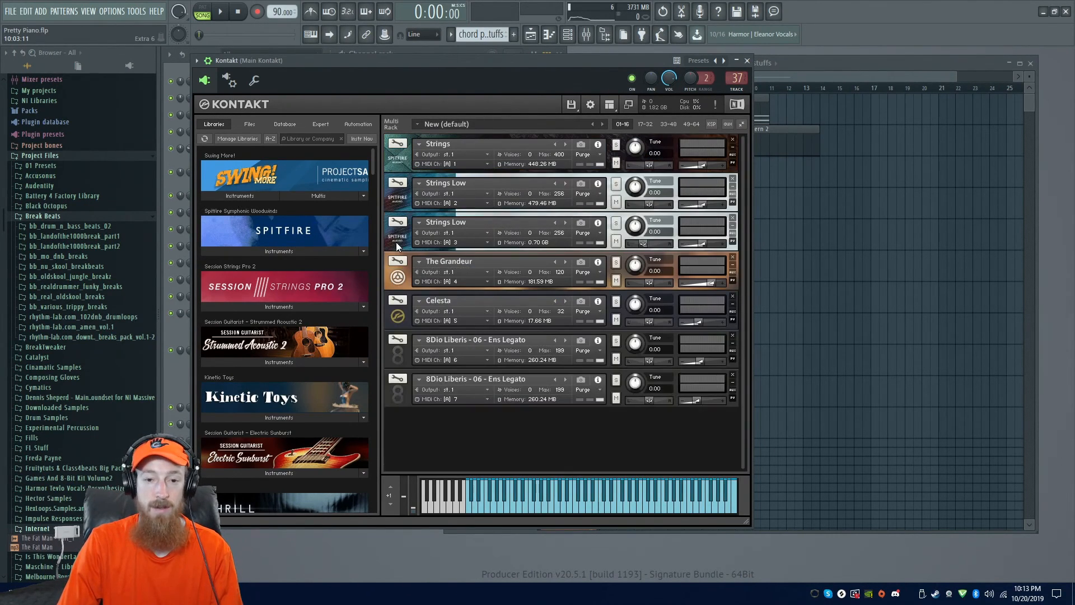
- Review the main page of the second 8Dio Liberis instance, collapse it, and bring the channel rack to the front
left_click(395, 398)
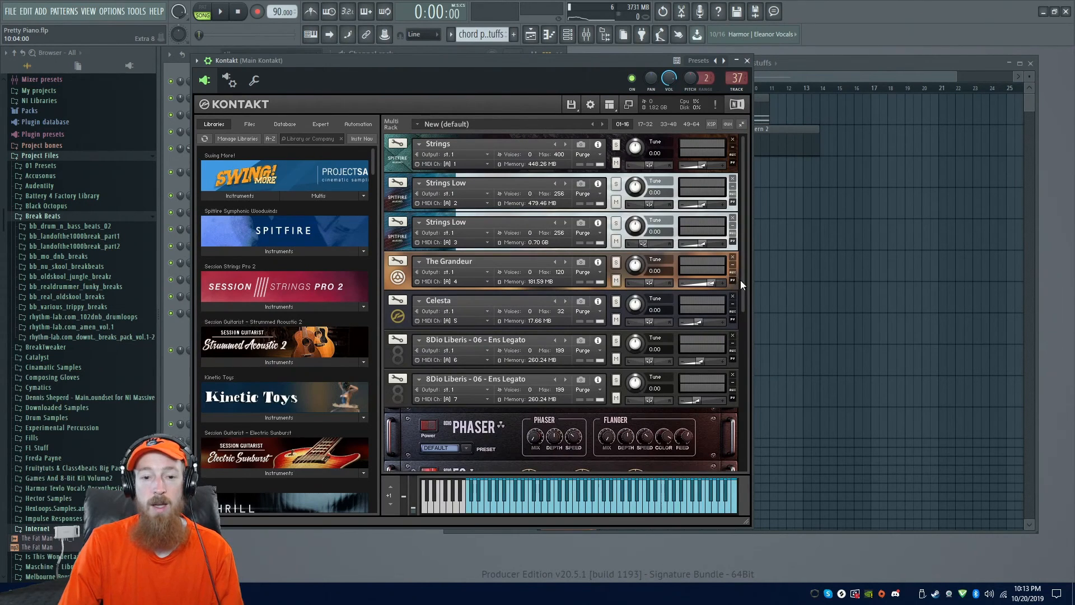
scroll(743, 382, "down", 3)
scroll(743, 384, "down", 5)
left_click(445, 442)
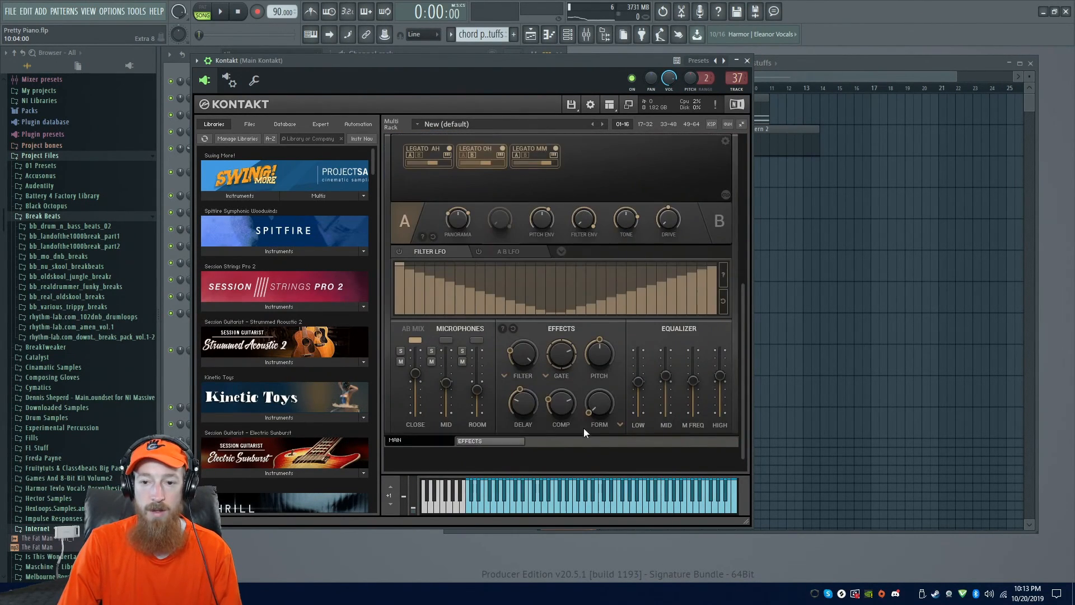
left_click_drag(745, 335, 744, 276)
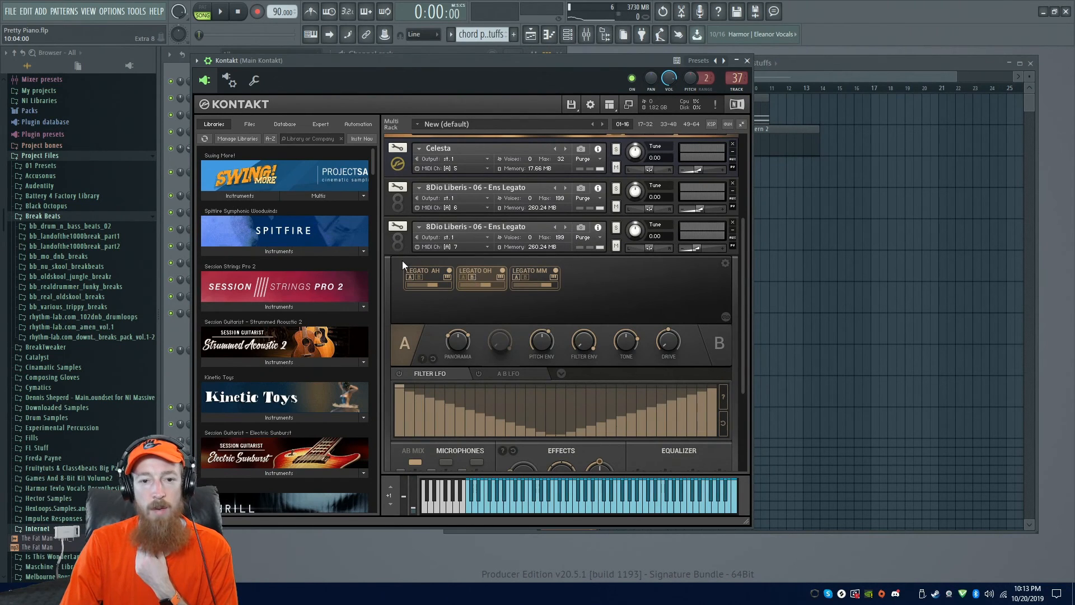
left_click(398, 243)
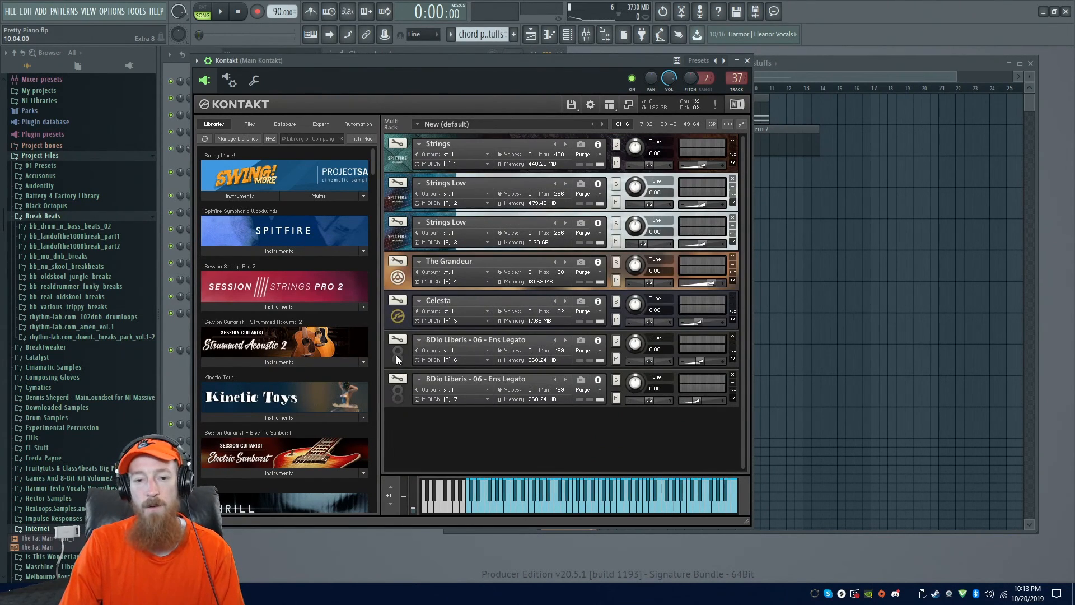
left_click(169, 374)
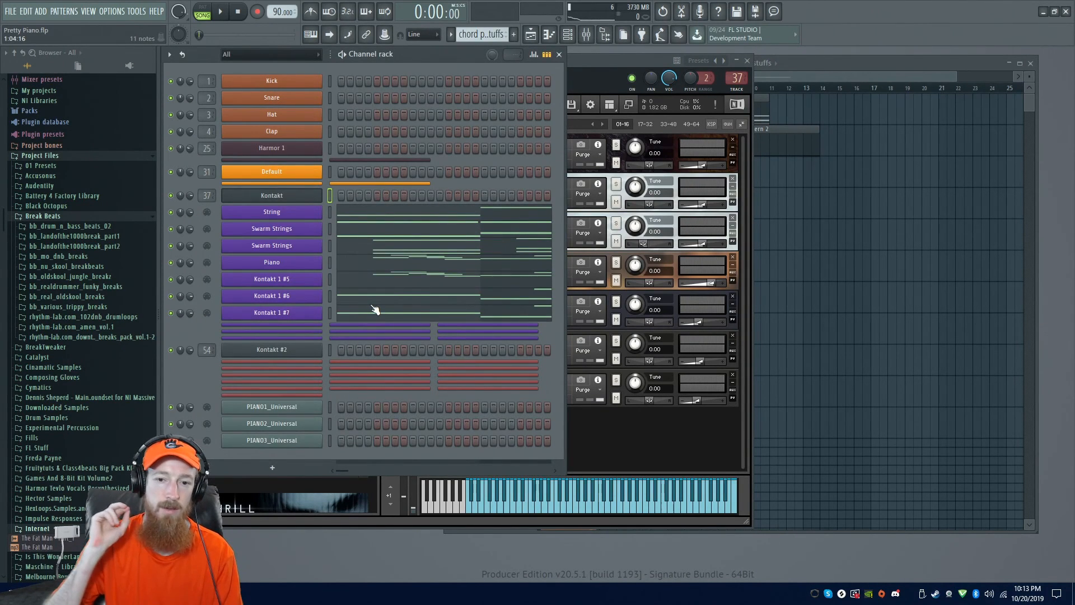